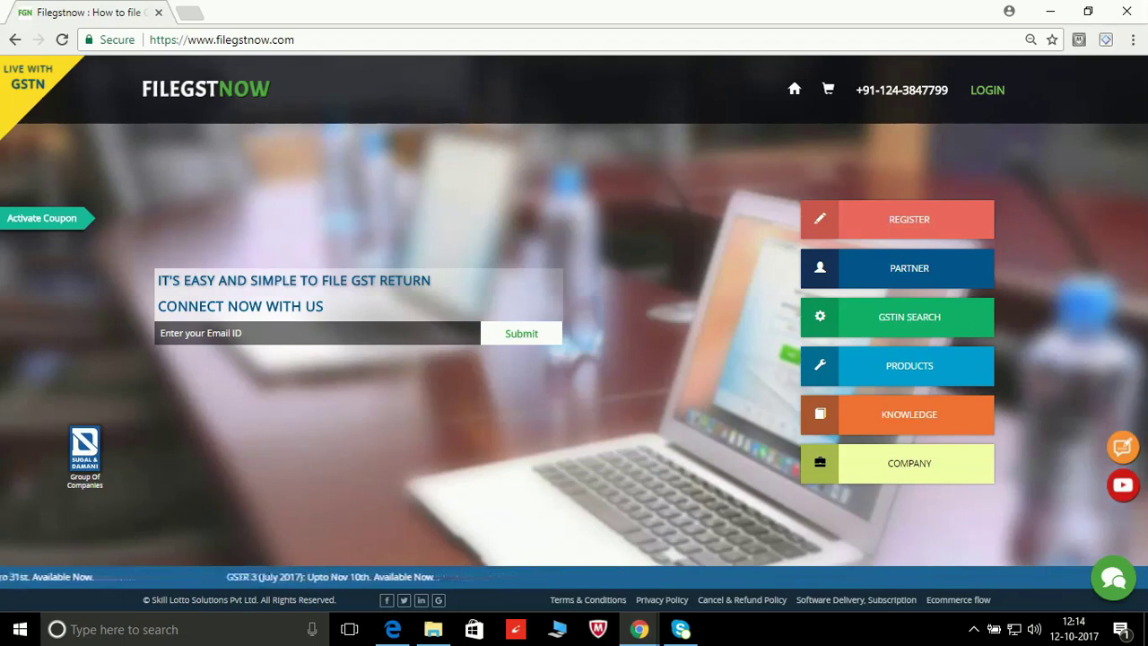
Step: Go from PRODUCTS to the Tools page and follow the acttbook Ver 2.3 Software Download link
left_click(921, 373)
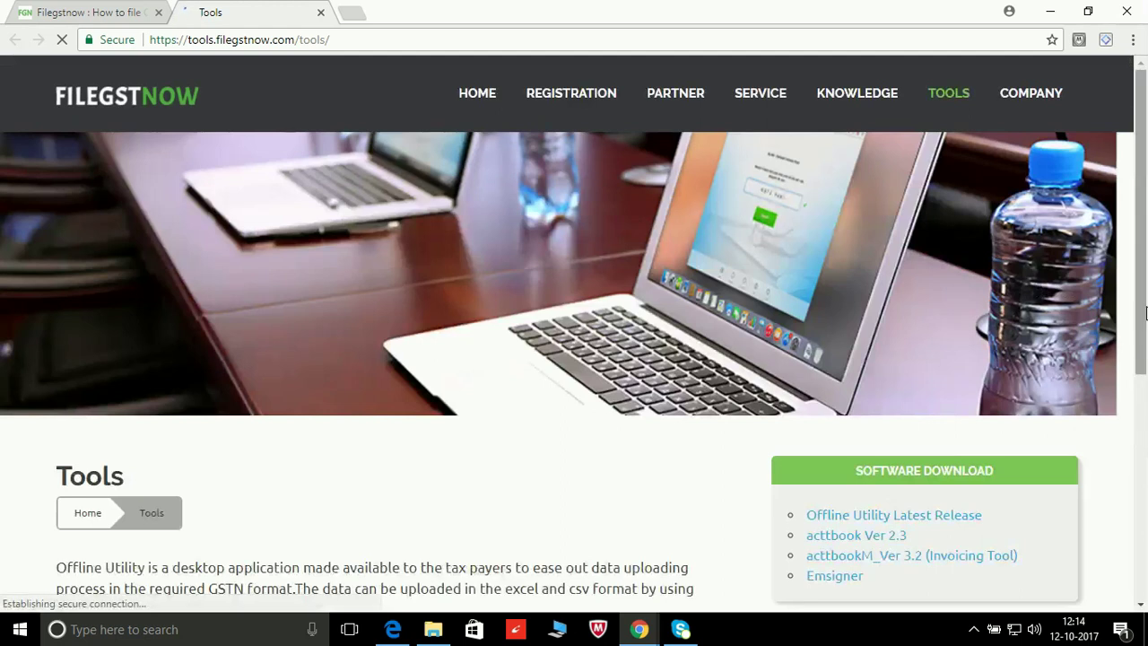
left_click_drag(1145, 311, 1145, 434)
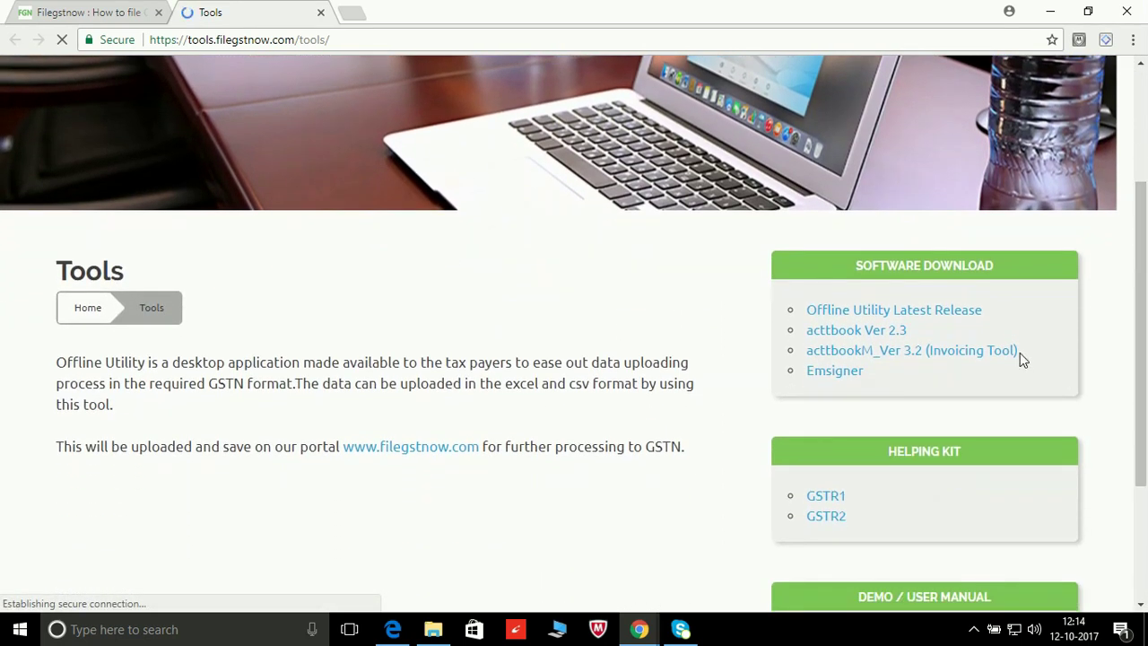
left_click(937, 314)
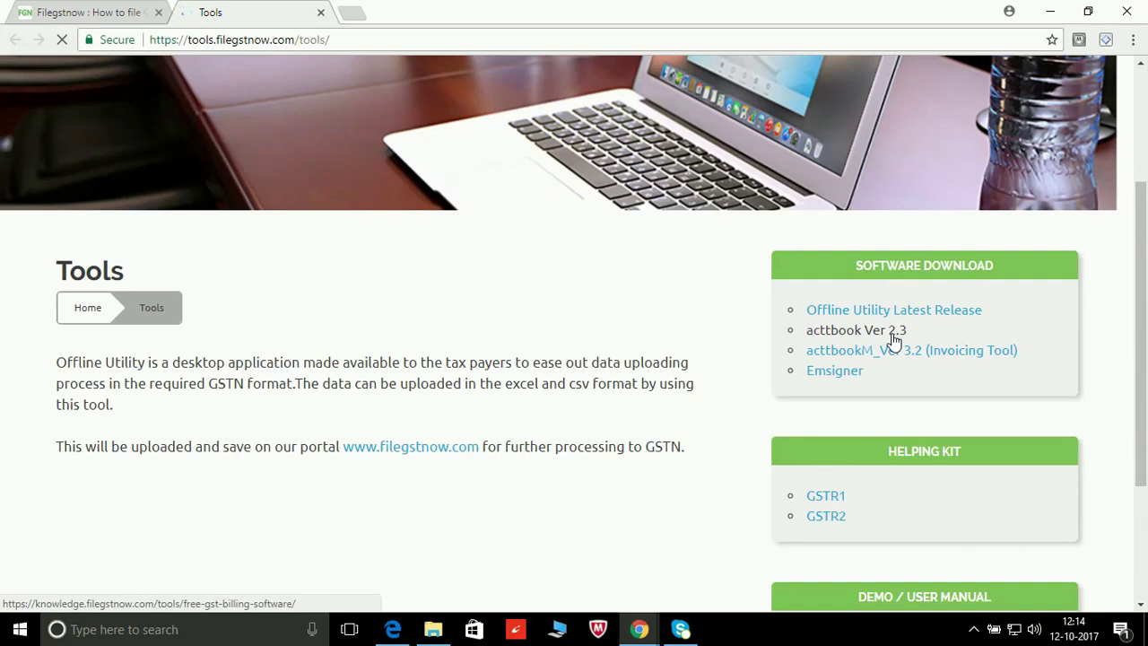
left_click(893, 334)
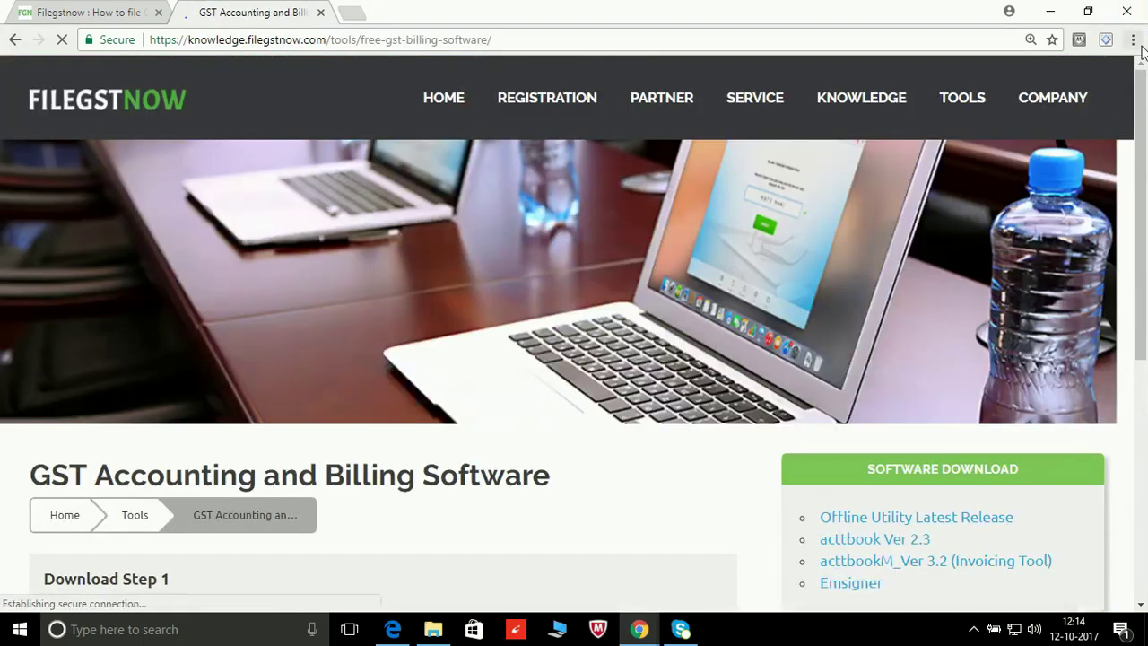
Step: Download the Acttbook Support File and Acttbook Setup, then show the support download's options
left_click_drag(1145, 93, 1146, 213)
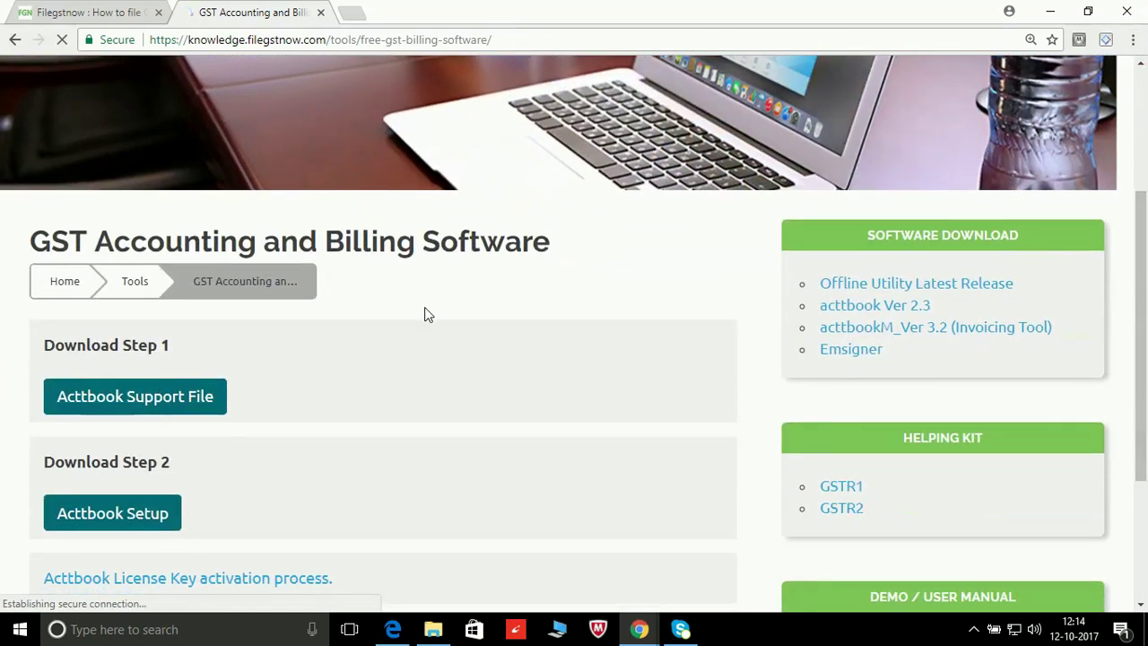
left_click(201, 400)
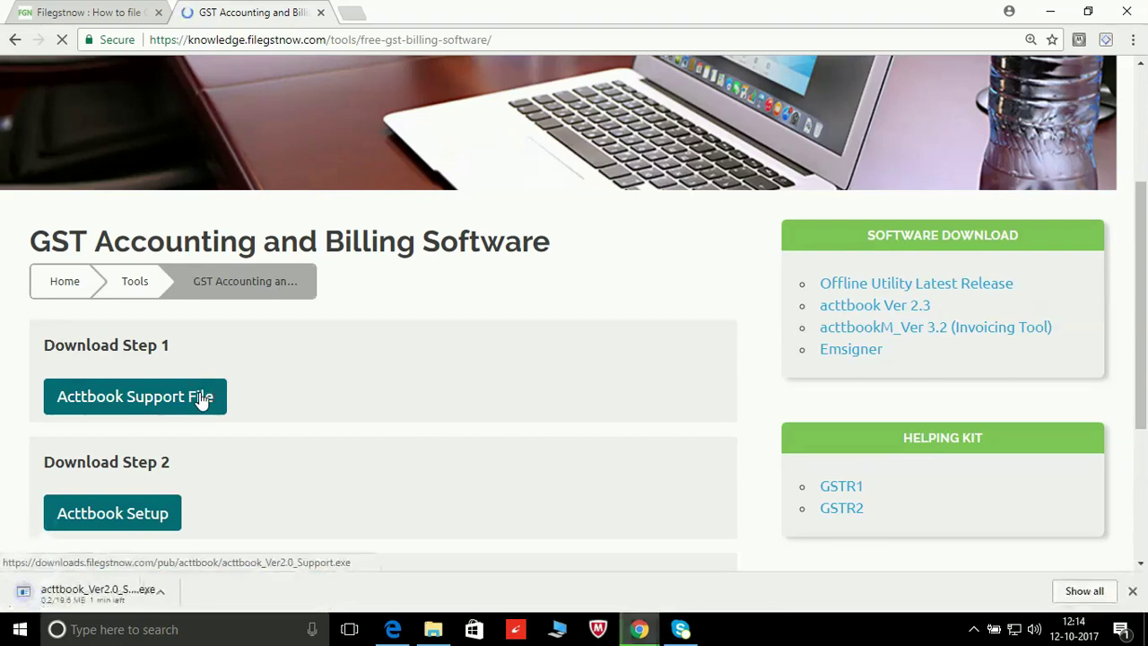
left_click(161, 525)
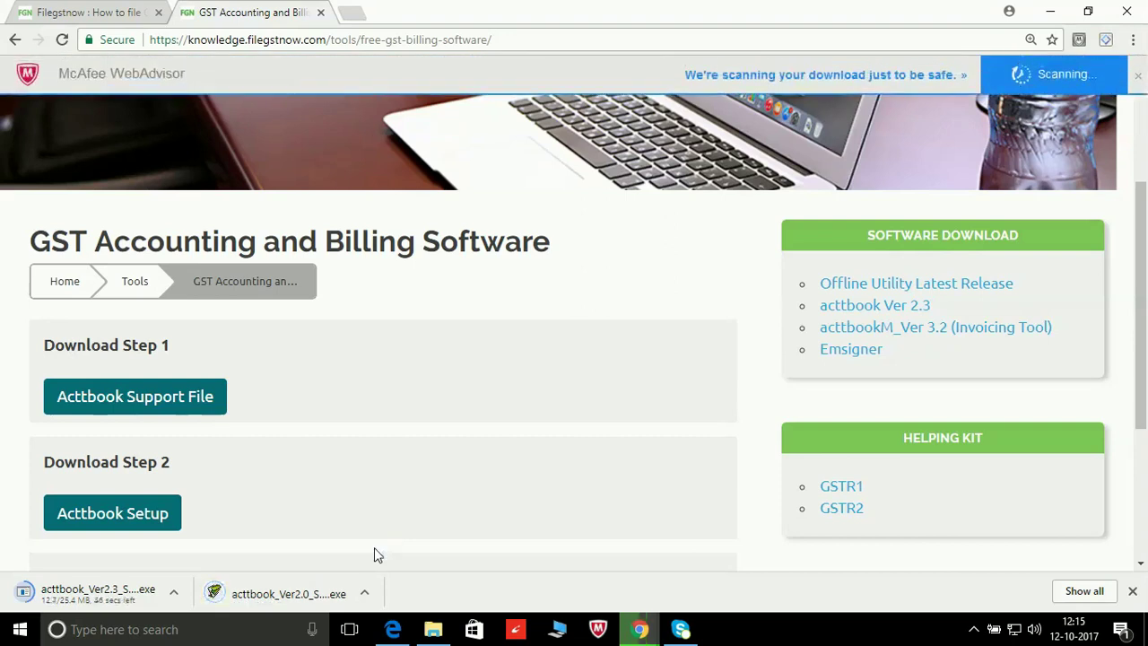
left_click(365, 592)
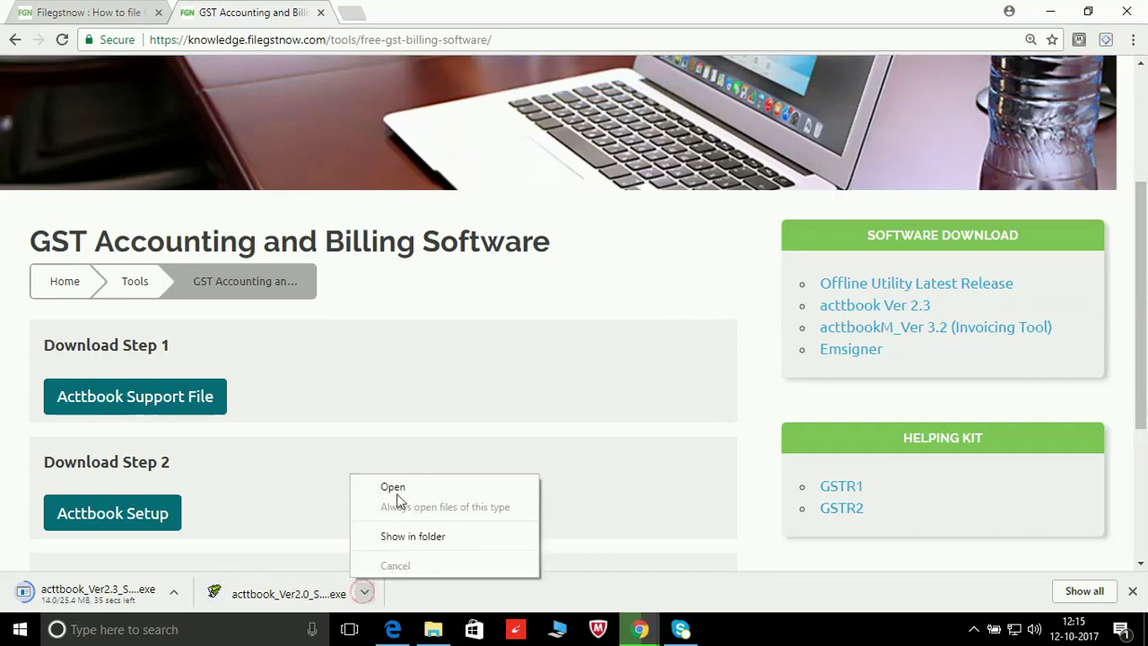
Step: Run the support runtime installer, ignore the winhttp.dll registration error, and finish setup
left_click(414, 482)
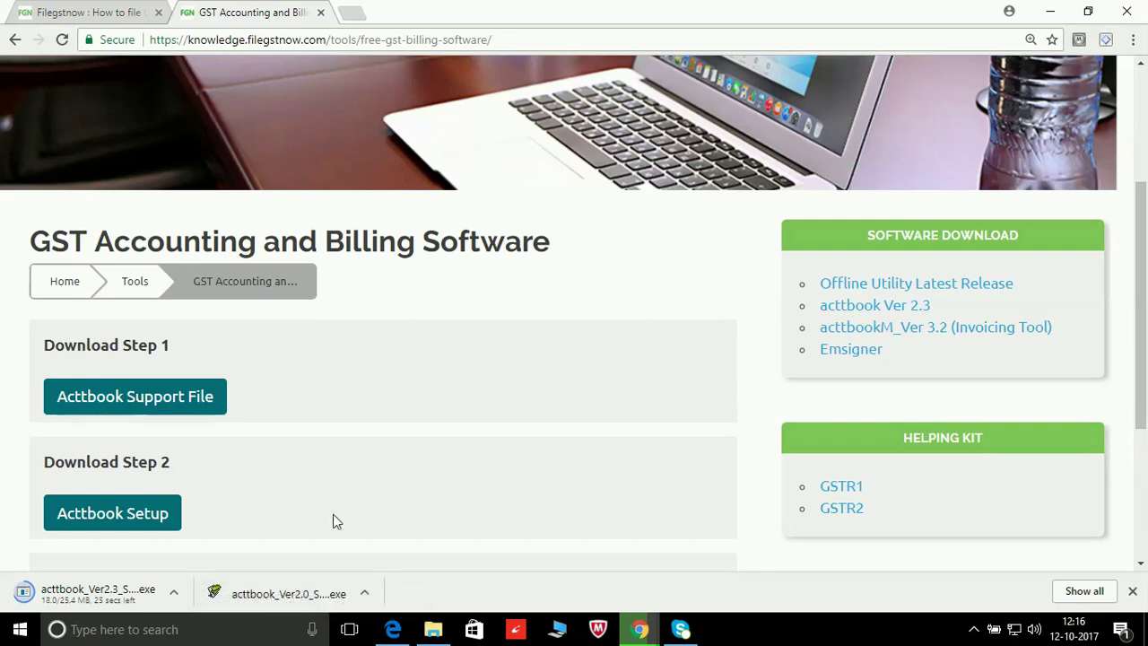
left_click(339, 585)
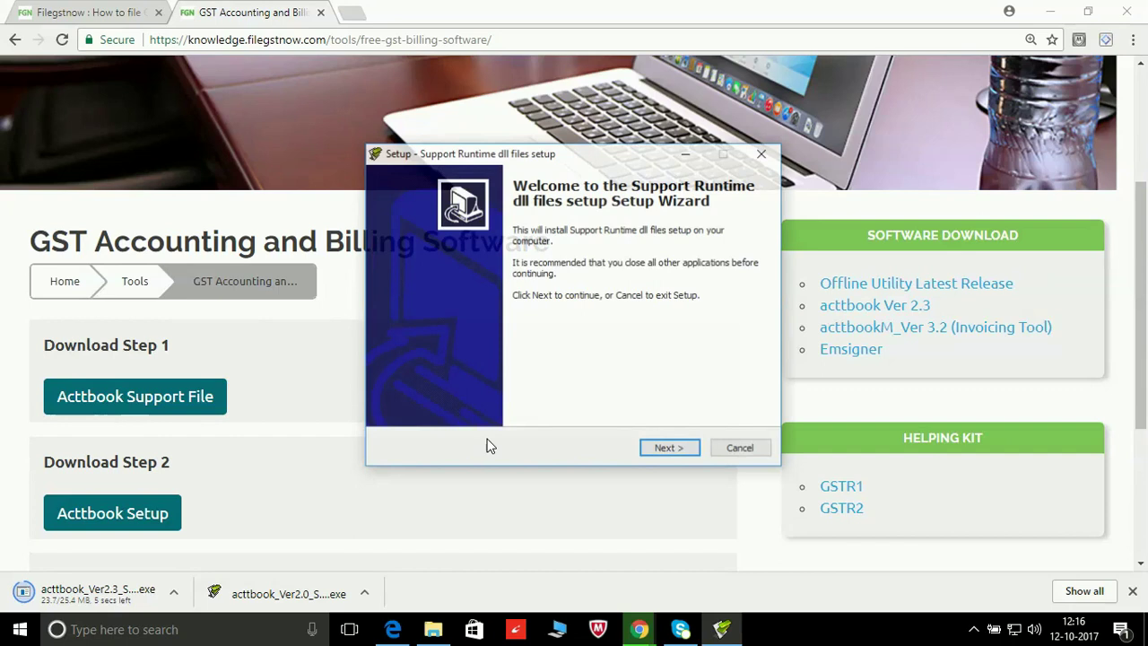
left_click(667, 450)
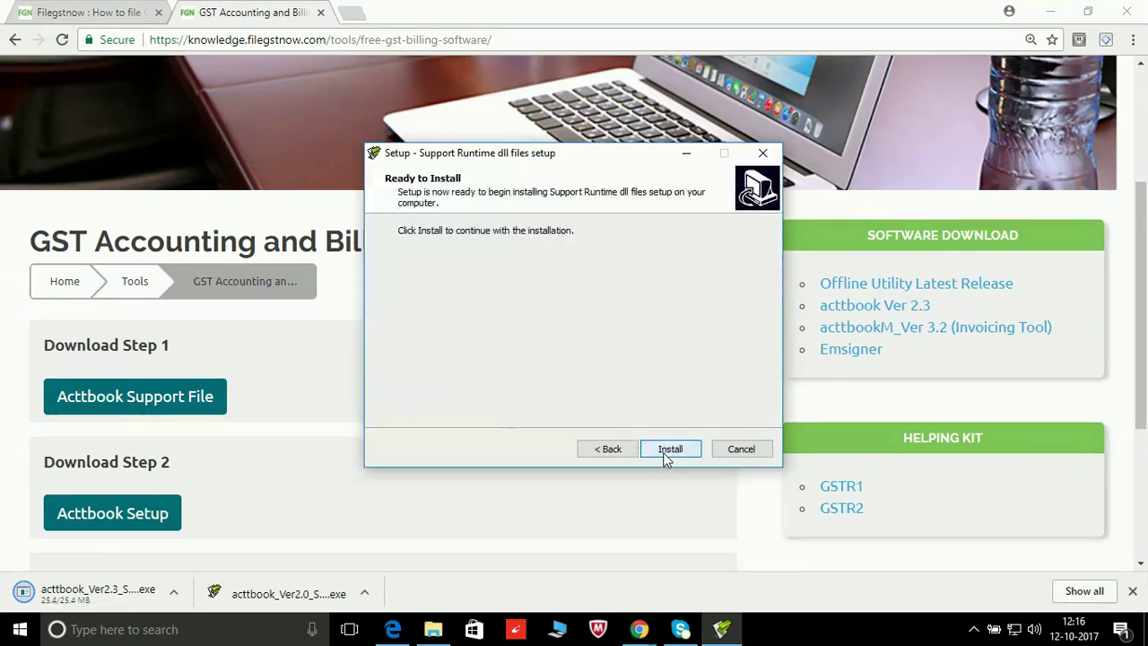
left_click(666, 456)
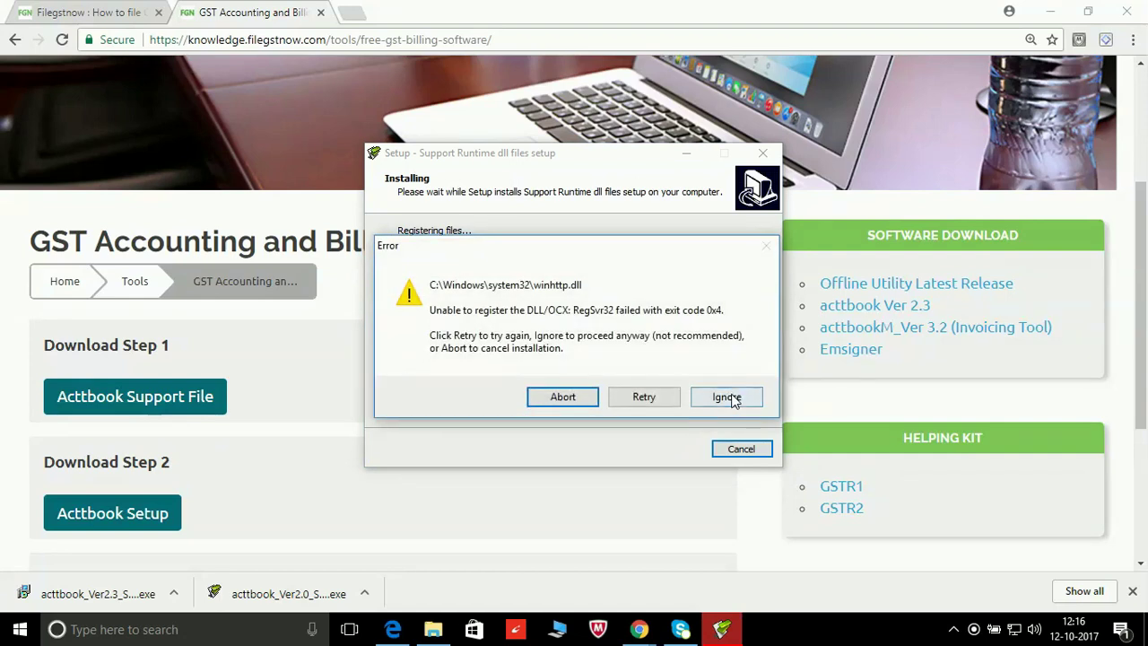
left_click(727, 397)
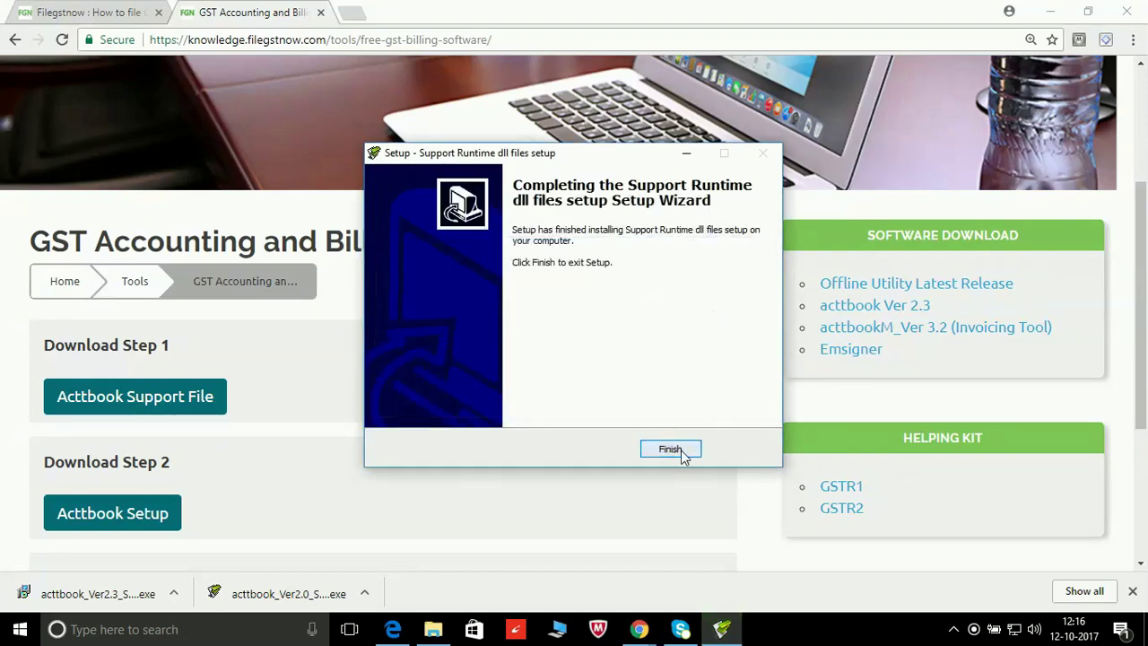
left_click(687, 453)
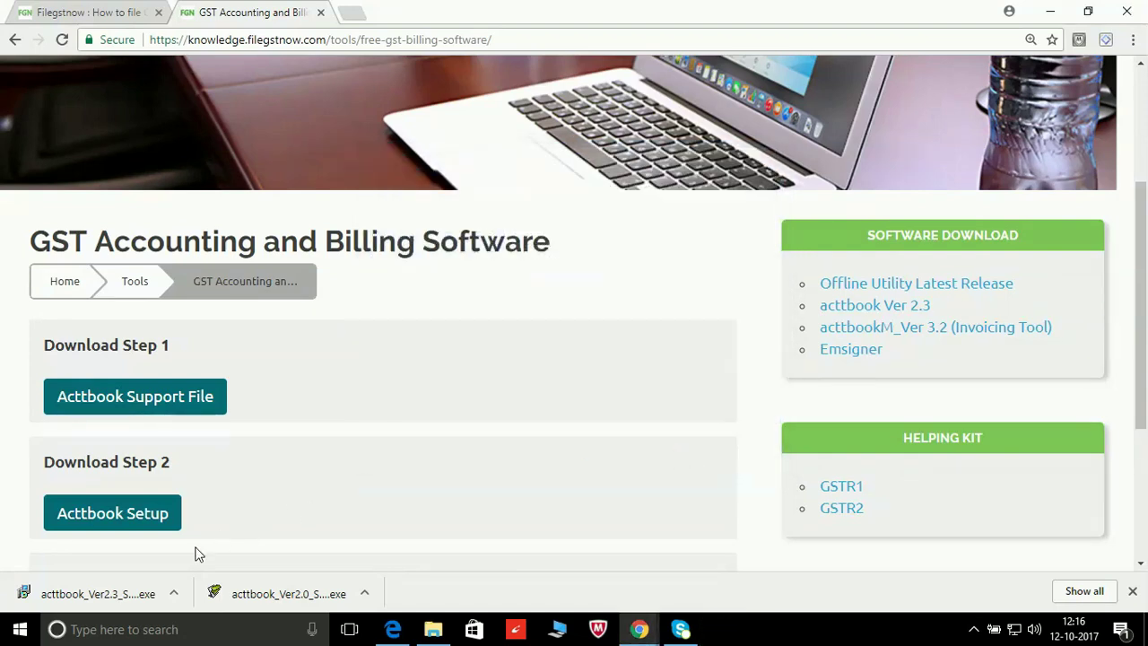
Step: Launch the acttbook Ver 2.3 installer and accept the existing D:\acttbook Ver-2.3 folder
left_click(174, 594)
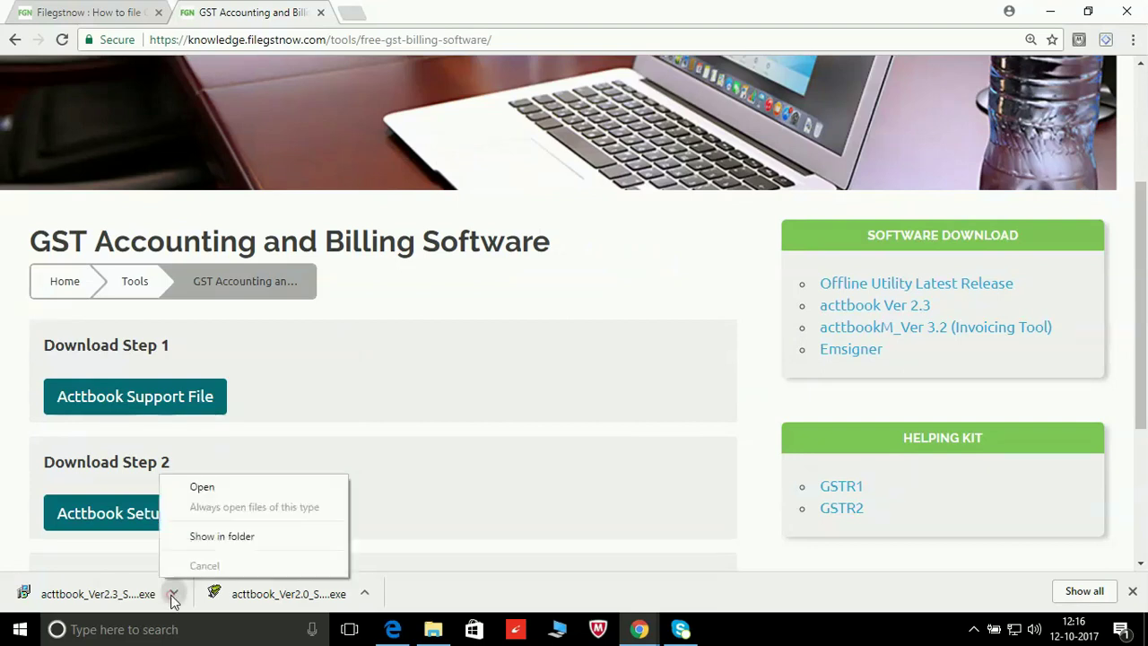
left_click(220, 488)
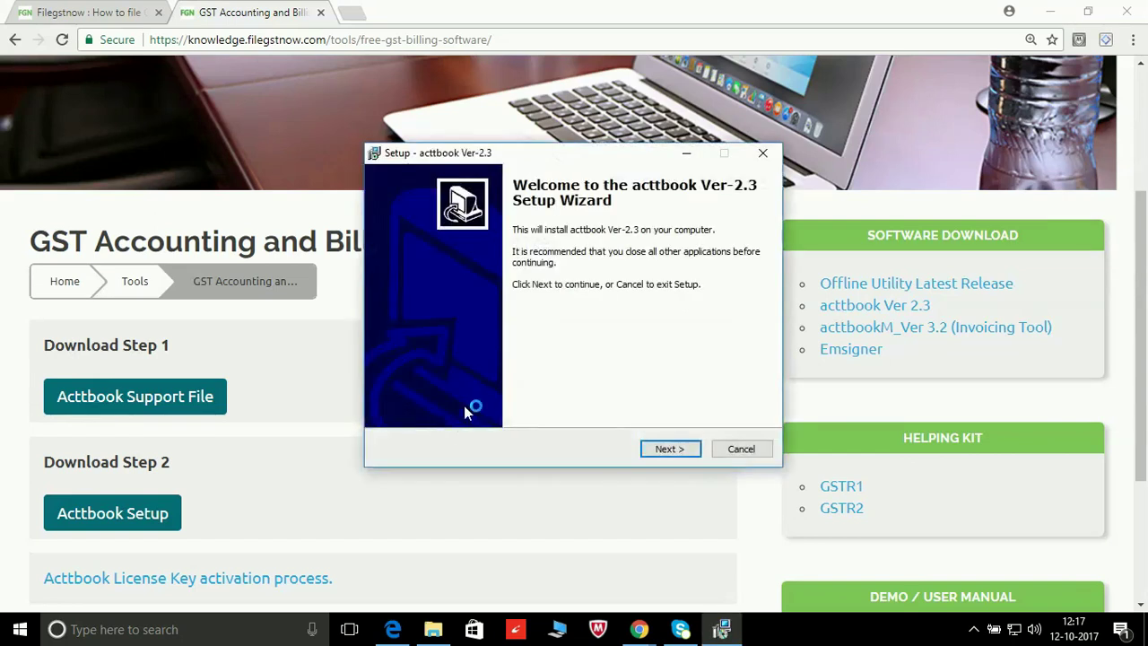
left_click(664, 450)
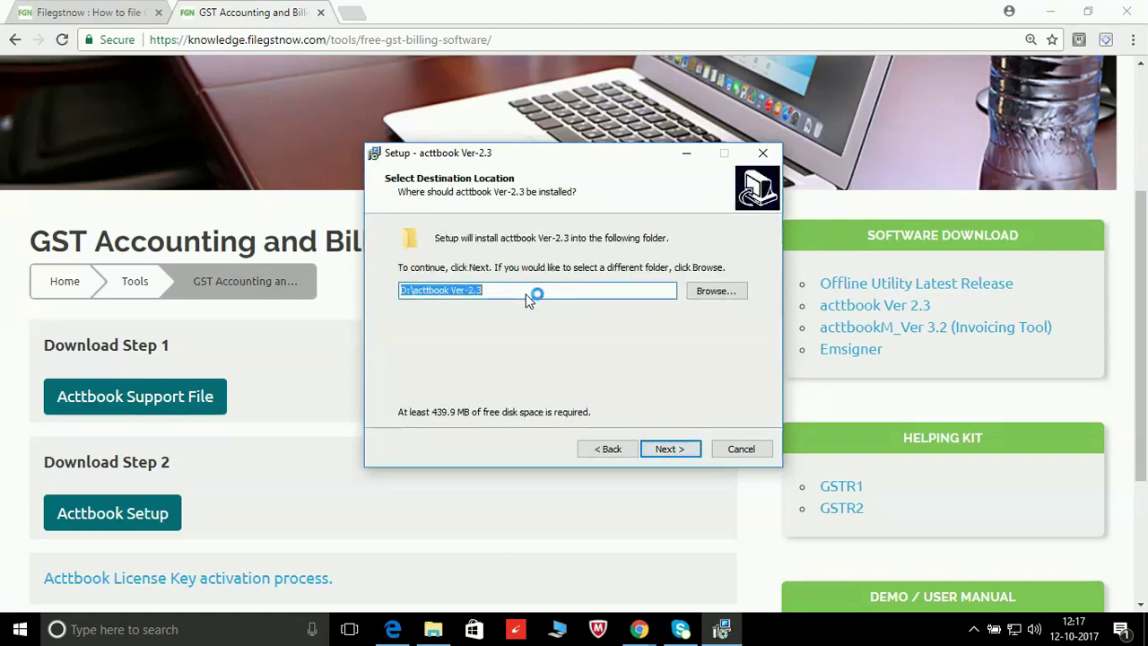
left_click(683, 453)
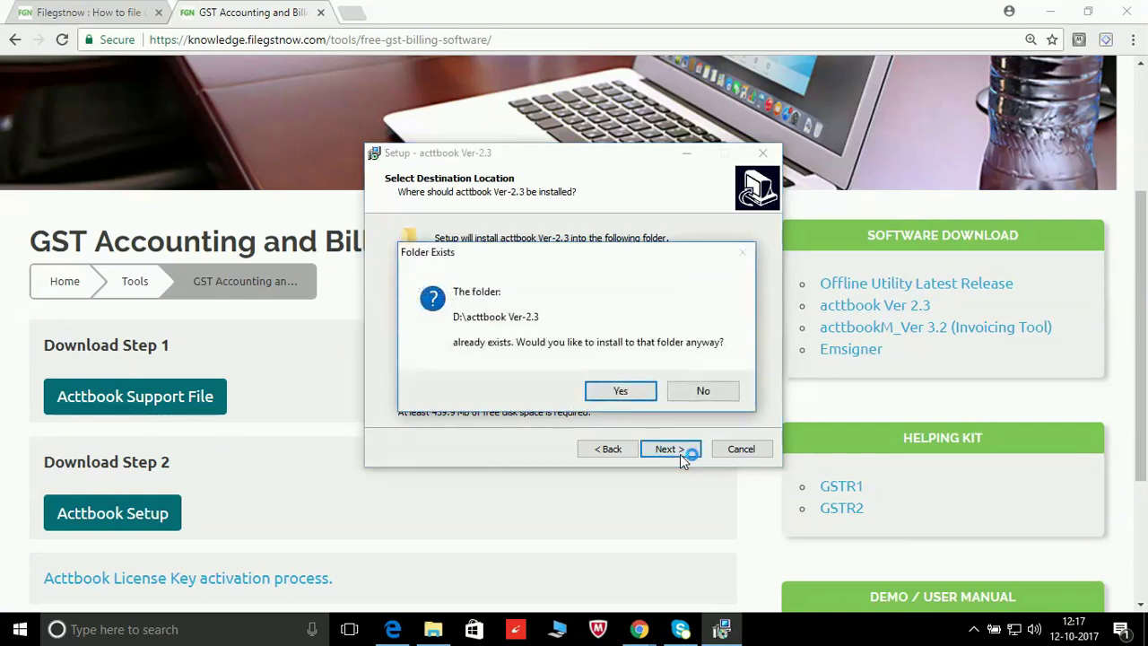
left_click(628, 392)
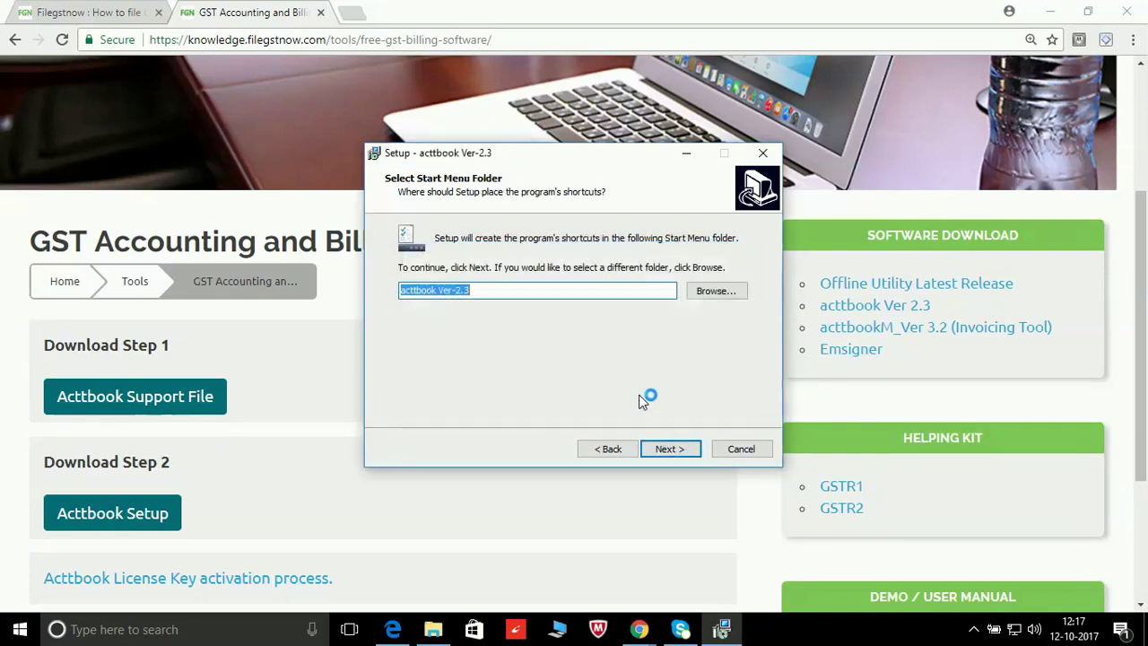
left_click(669, 449)
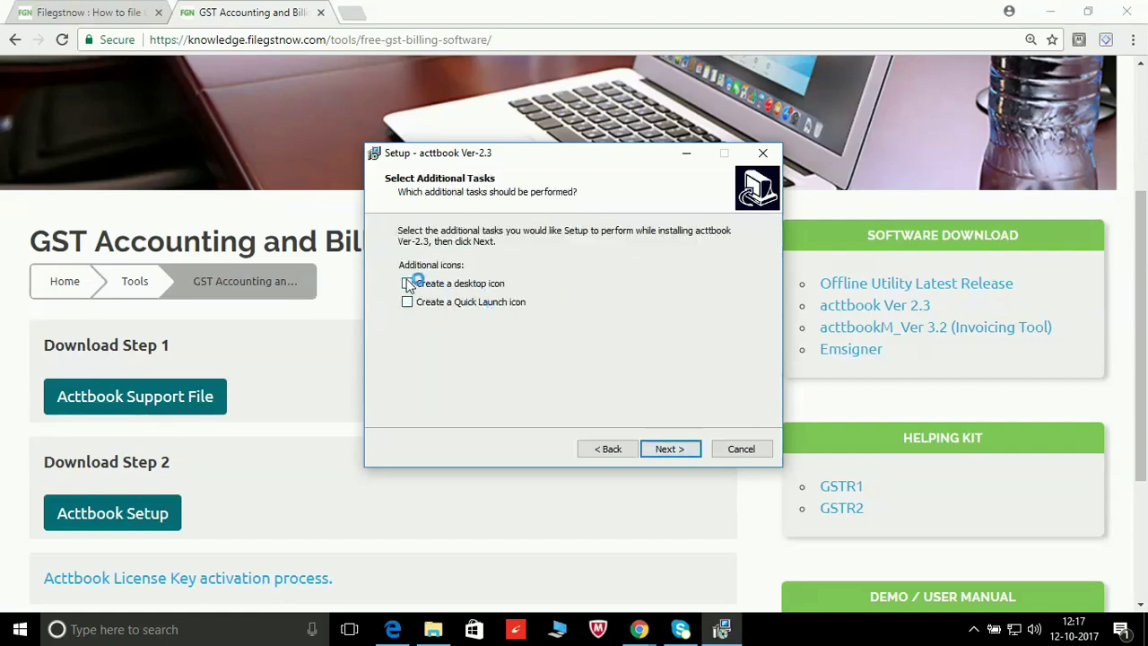
Step: Create a desktop icon, install and launch acttbook Ver-2.3, then minimize the browser
left_click(407, 283)
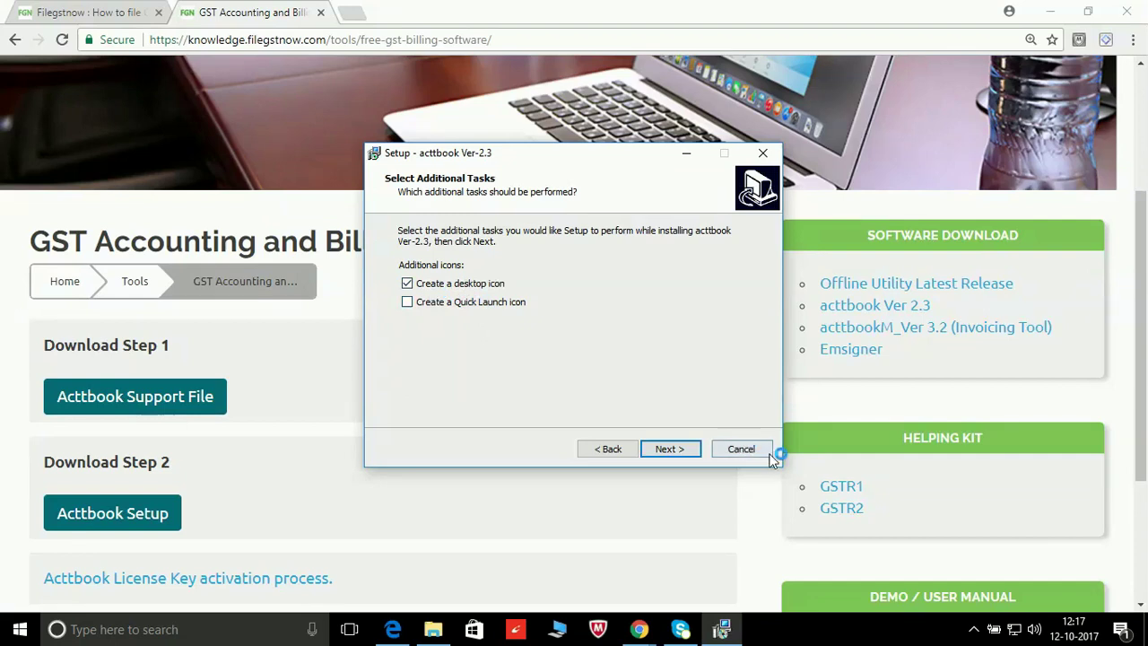
left_click(672, 451)
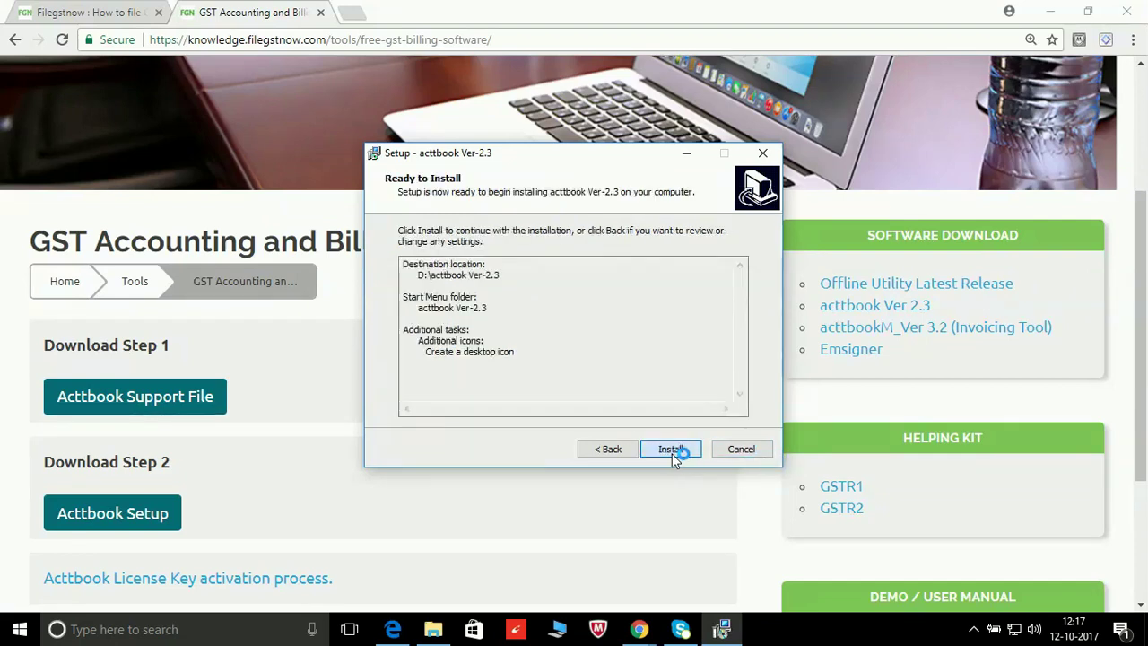
left_click(672, 451)
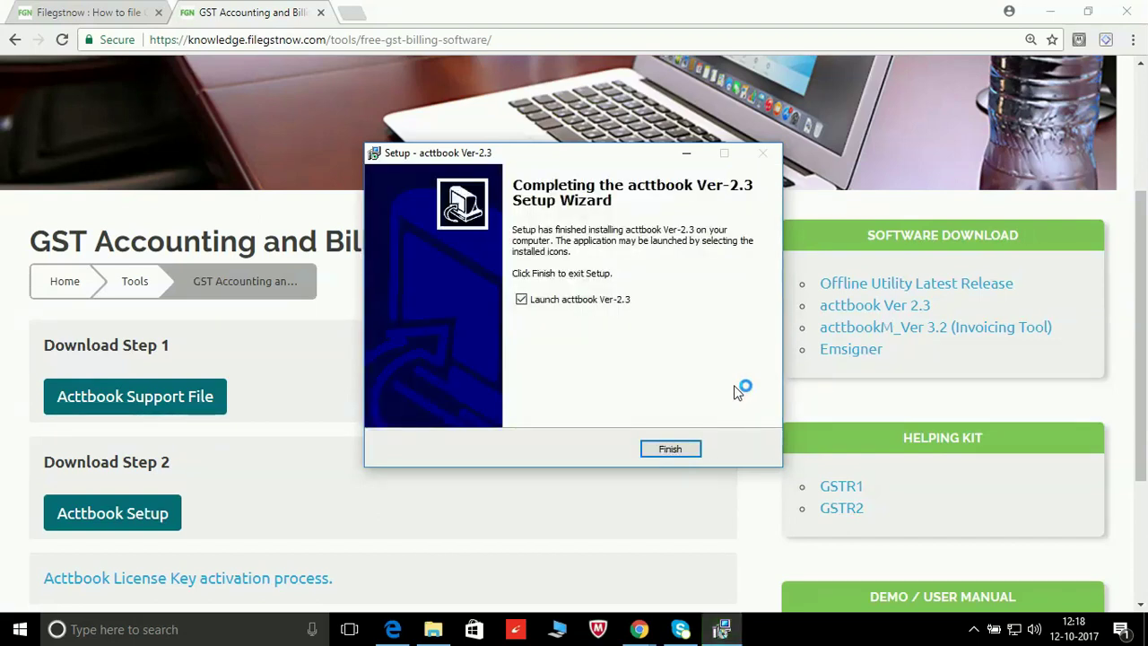
left_click(686, 454)
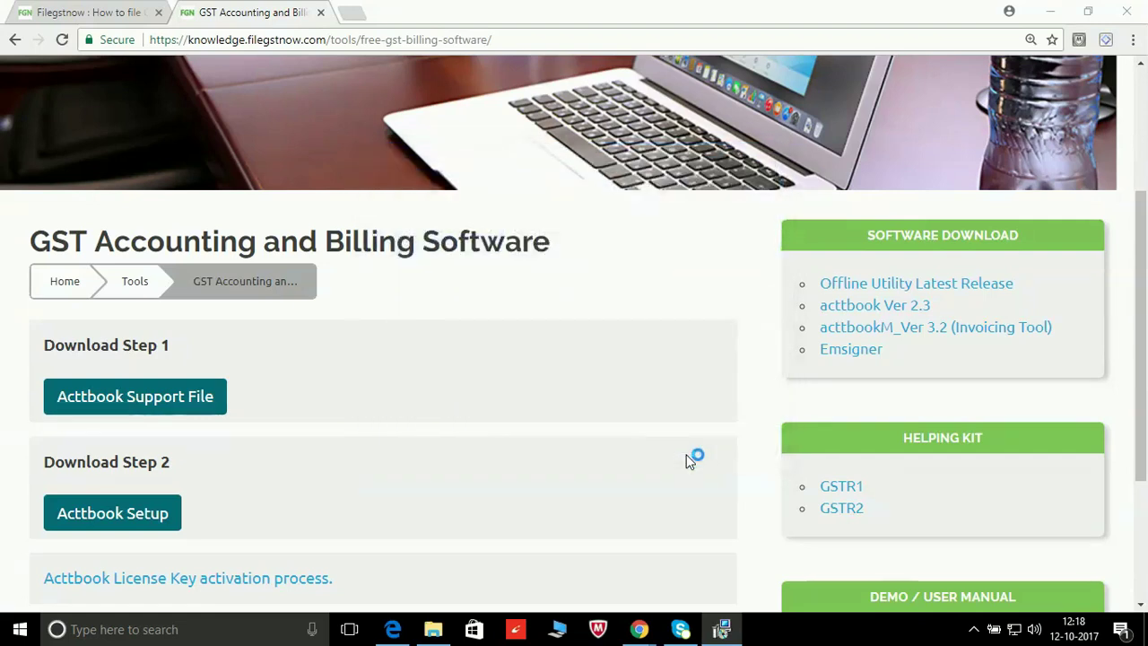
left_click(1049, 13)
Step: Minimize the browser and choose Company > New in acttbook
left_click(1050, 13)
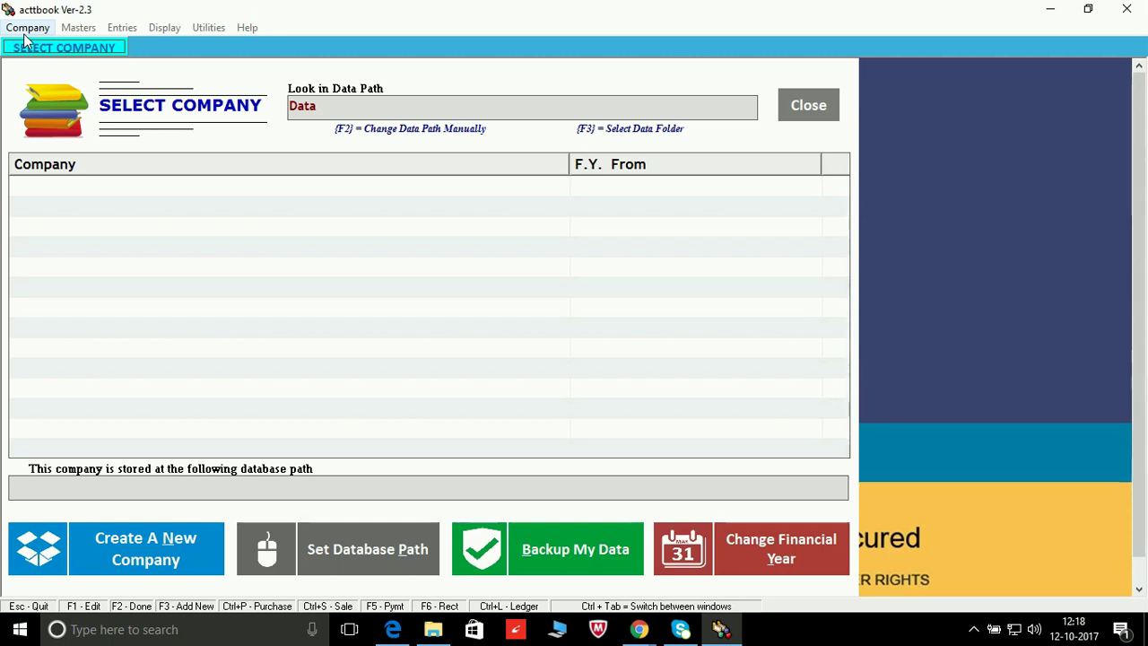
left_click(27, 27)
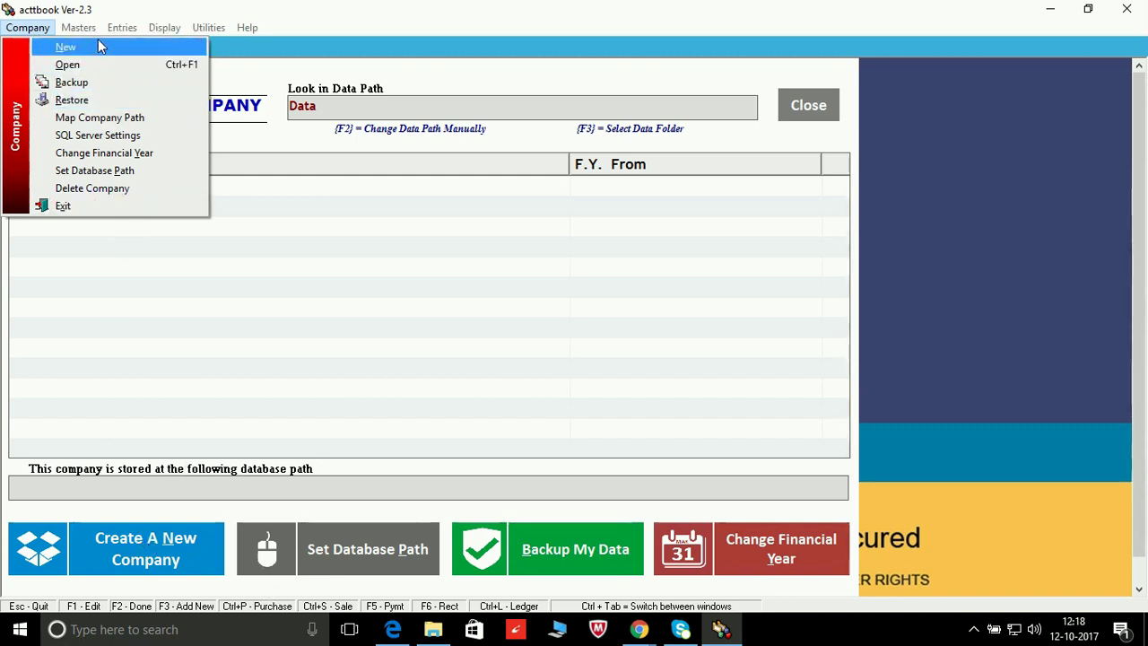
left_click(66, 48)
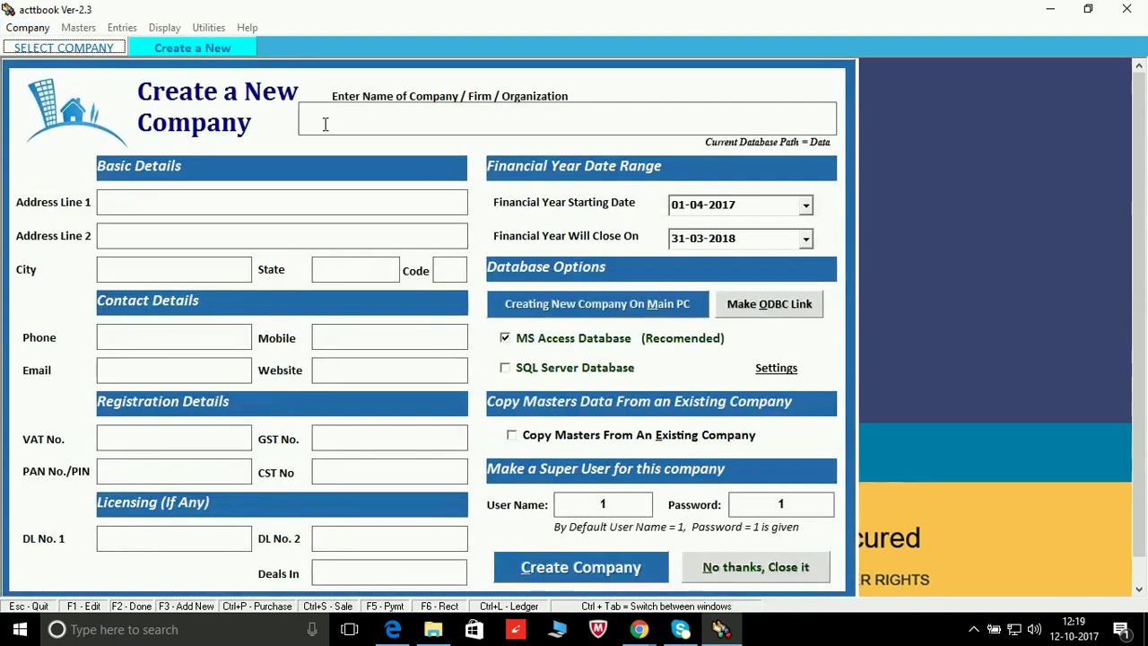
Step: Enter company name 'ABC pvt ltd' and address line 'plot no 1398'
key("Caps_Lock")
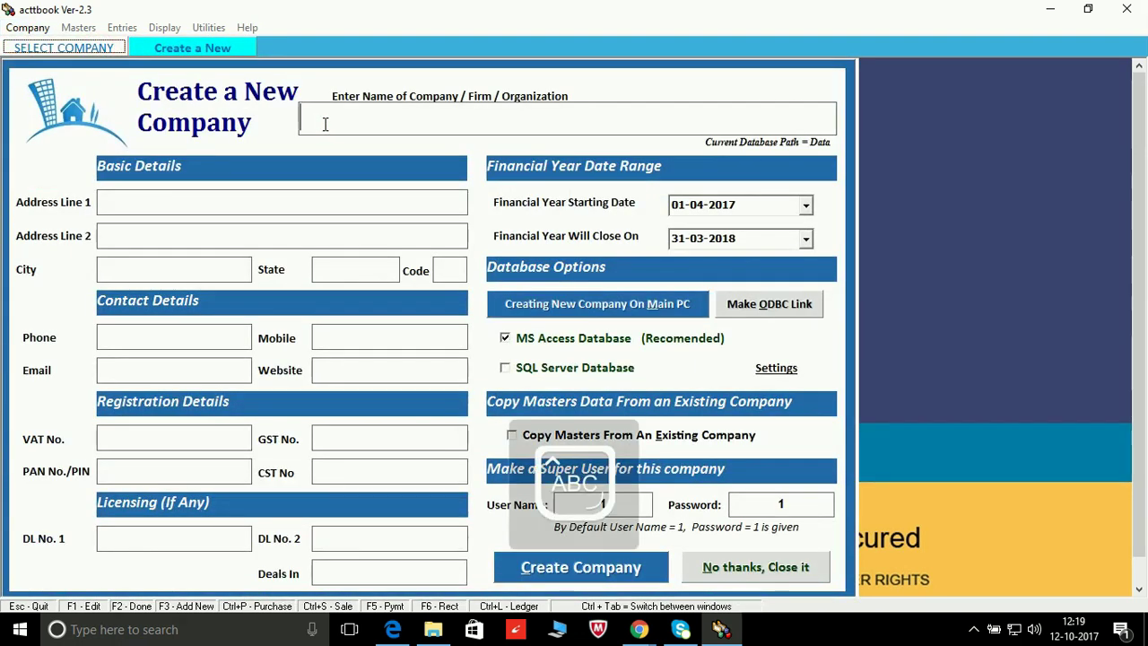
type("ABC")
key("Caps_Lock")
type("pvt ltd")
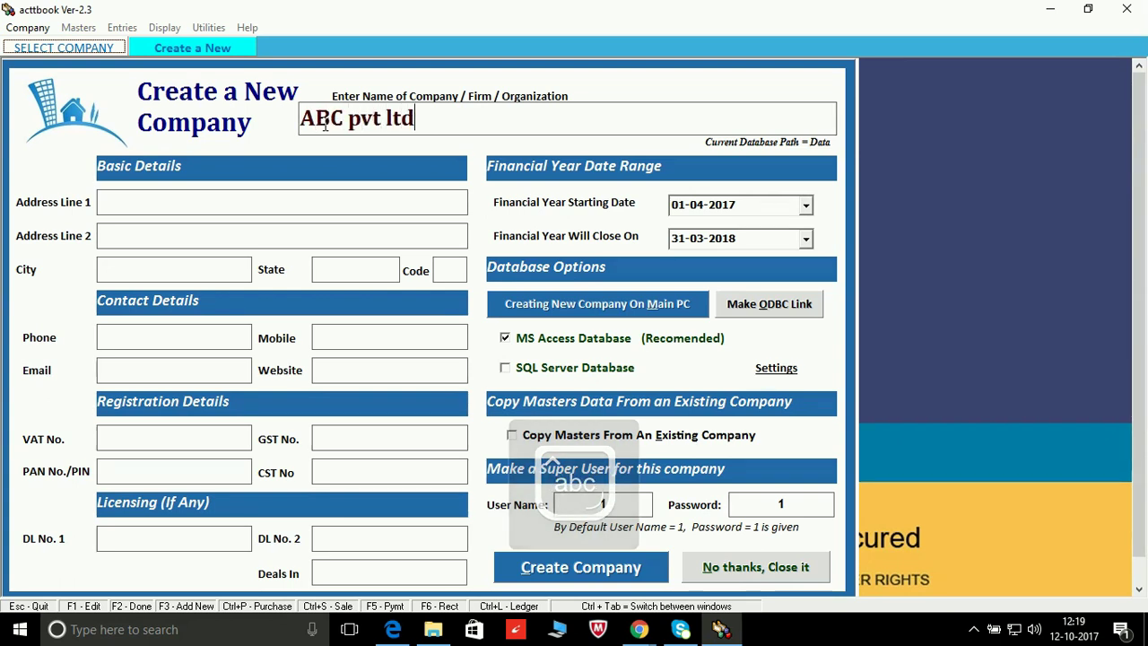
key("Tab")
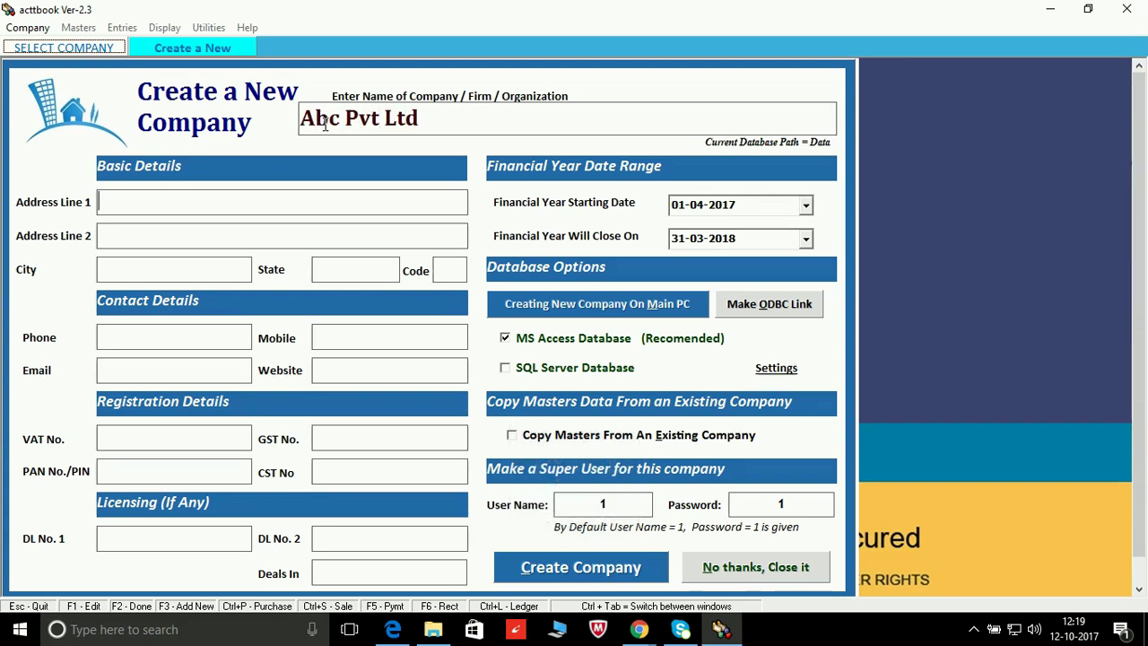
type("p")
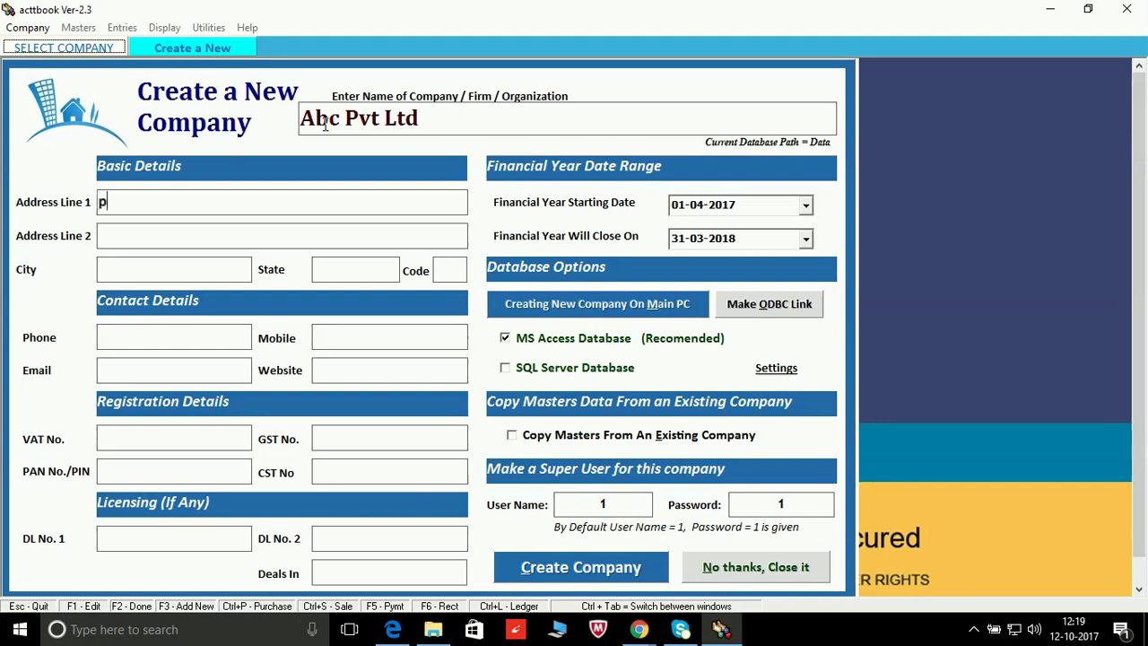
type("lot no ")
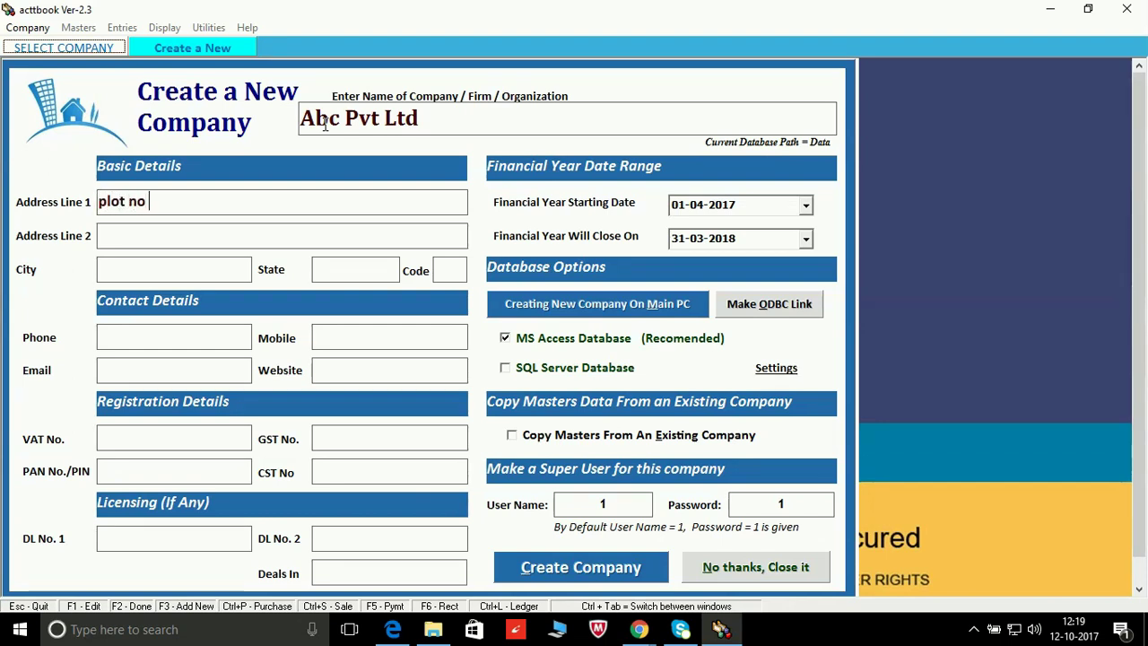
type("139")
type("8")
key("Tab")
key("Tab")
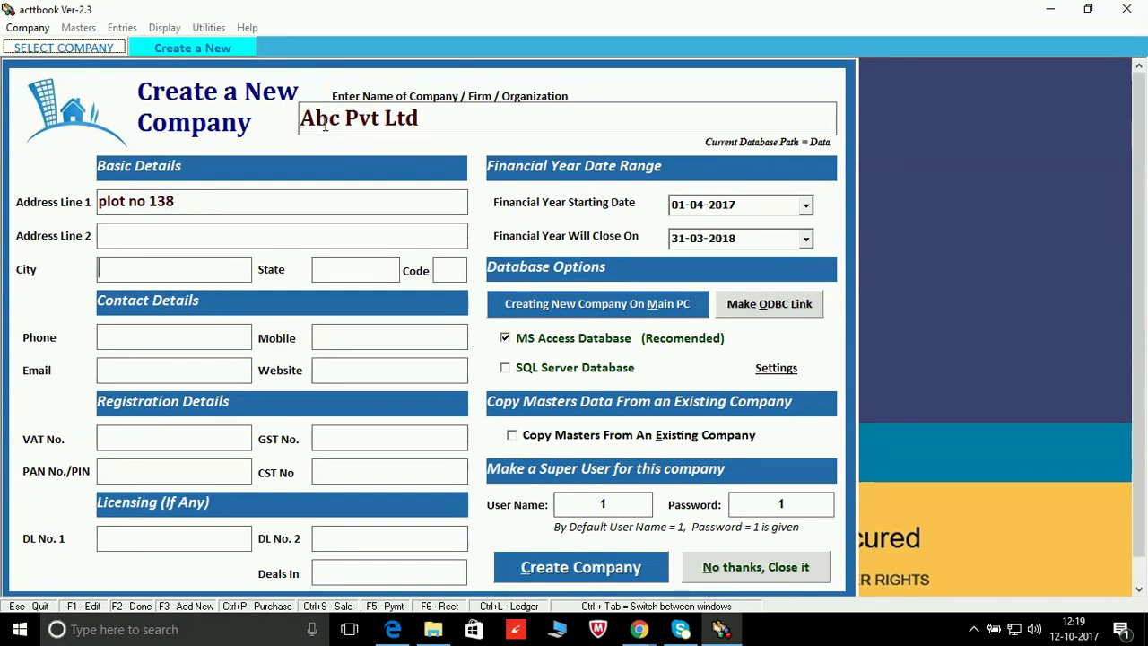
Step: Fill city gurgaon, state haryana, state code 06 and the company's mobile number
type("gurgaon")
key("Tab")
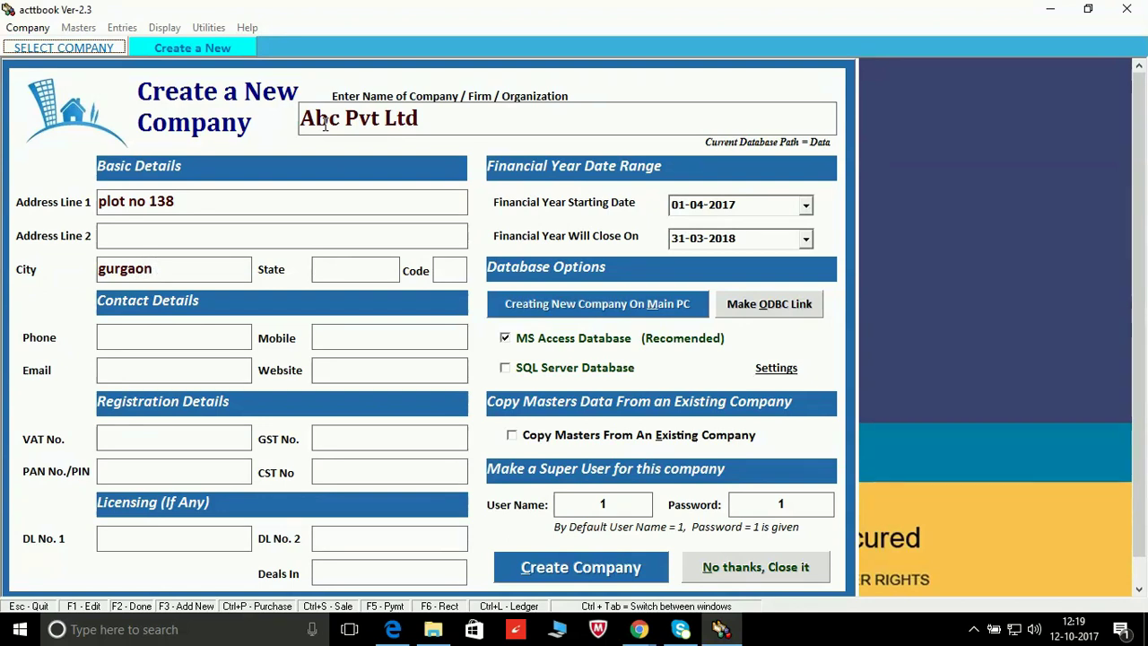
type("haryana")
key("Tab")
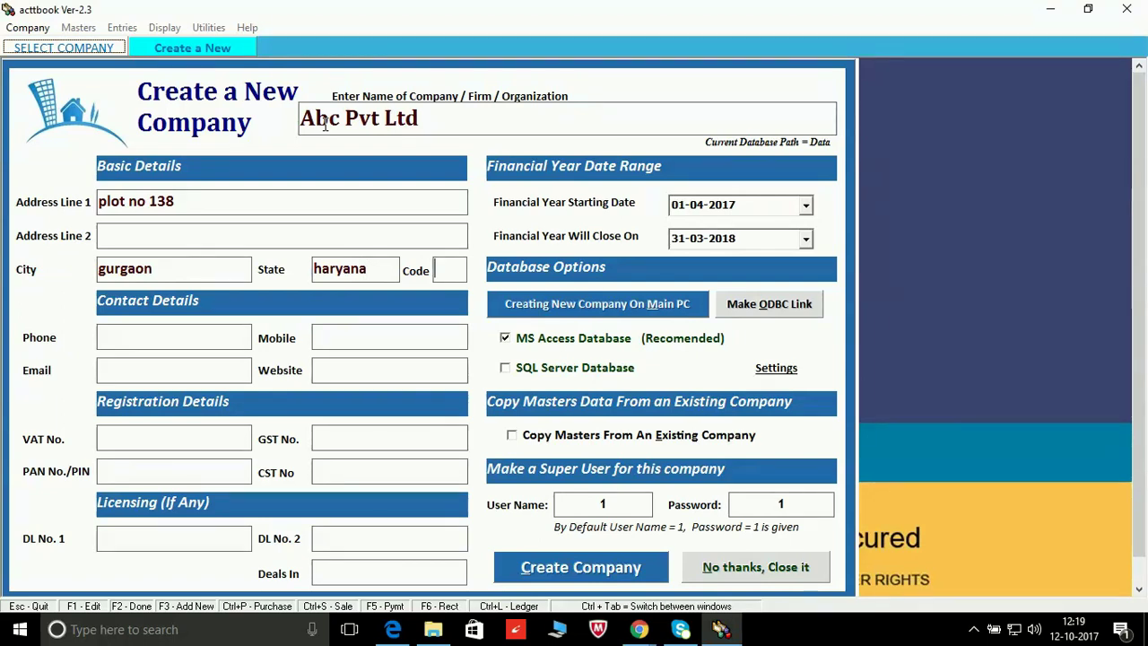
type("06")
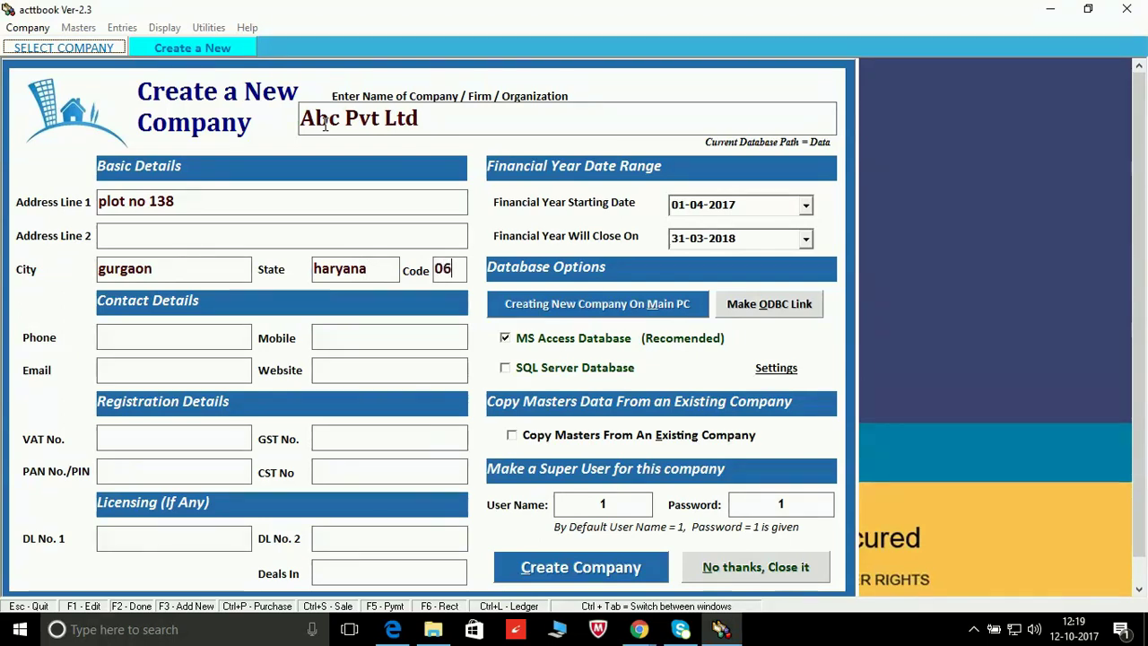
key("Tab")
key("Tab")
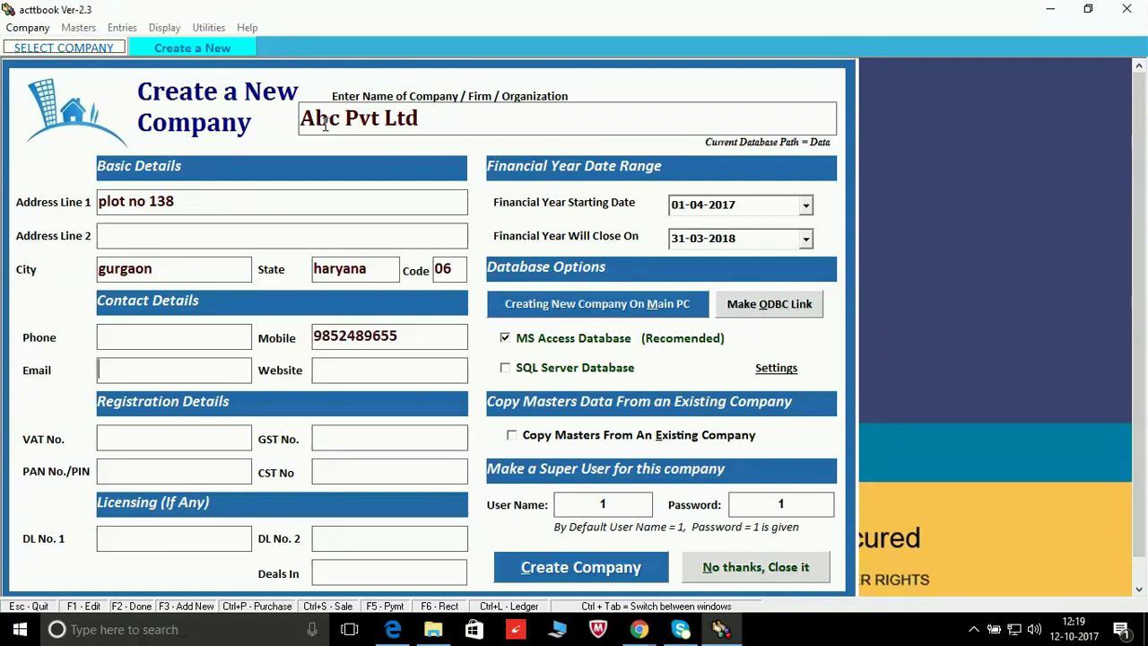
Step: Skip email and VAT fields and enter the company's GST number
key("Tab")
key("Tab")
key("Tab")
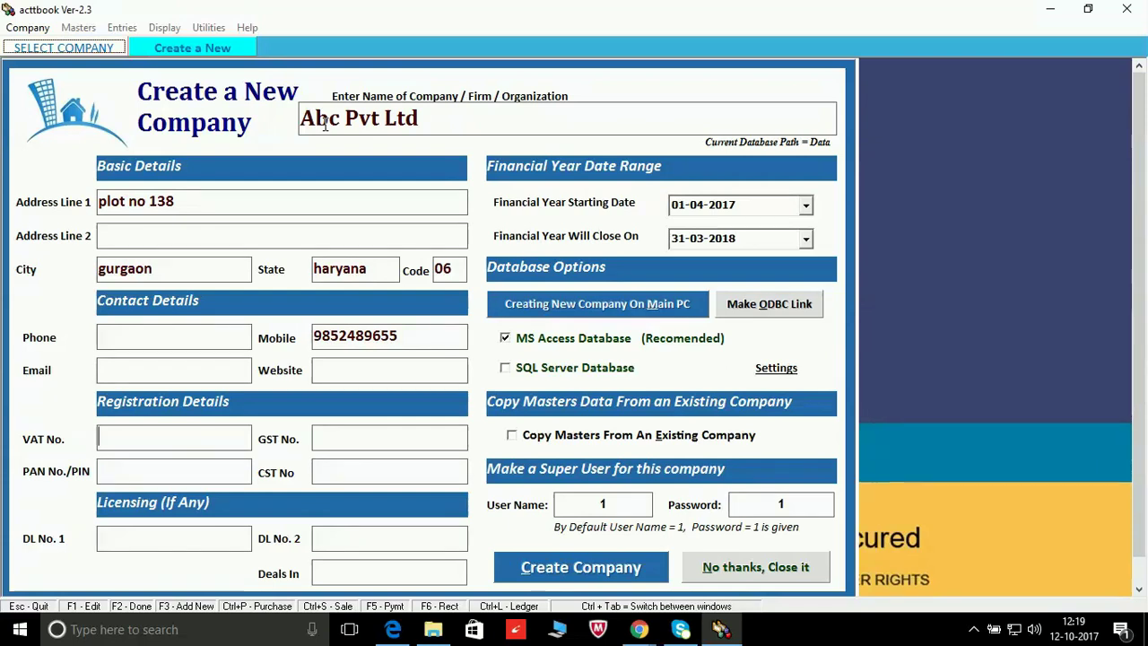
key("Tab")
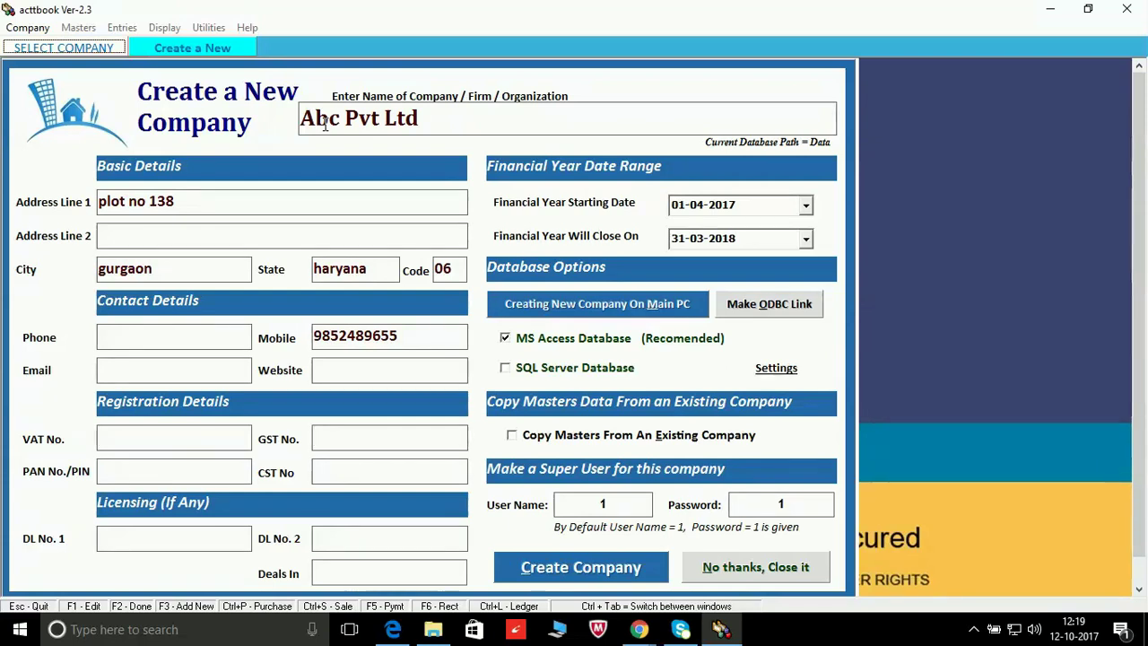
type("06")
key("Caps_Lock")
type("ADFG")
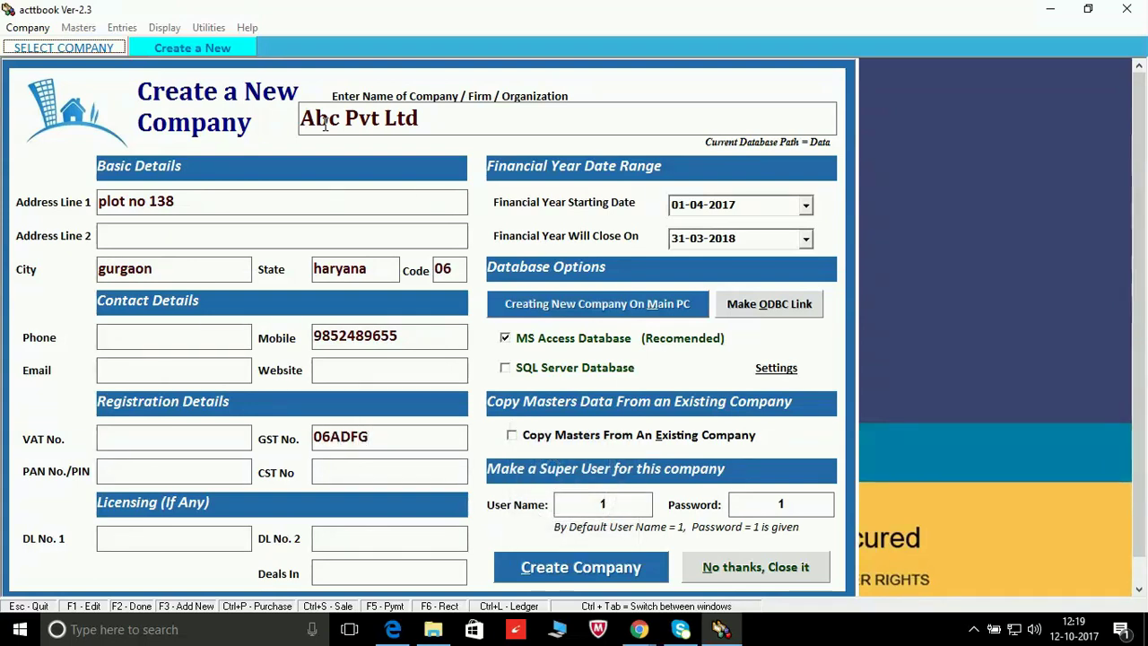
type("12567K1")
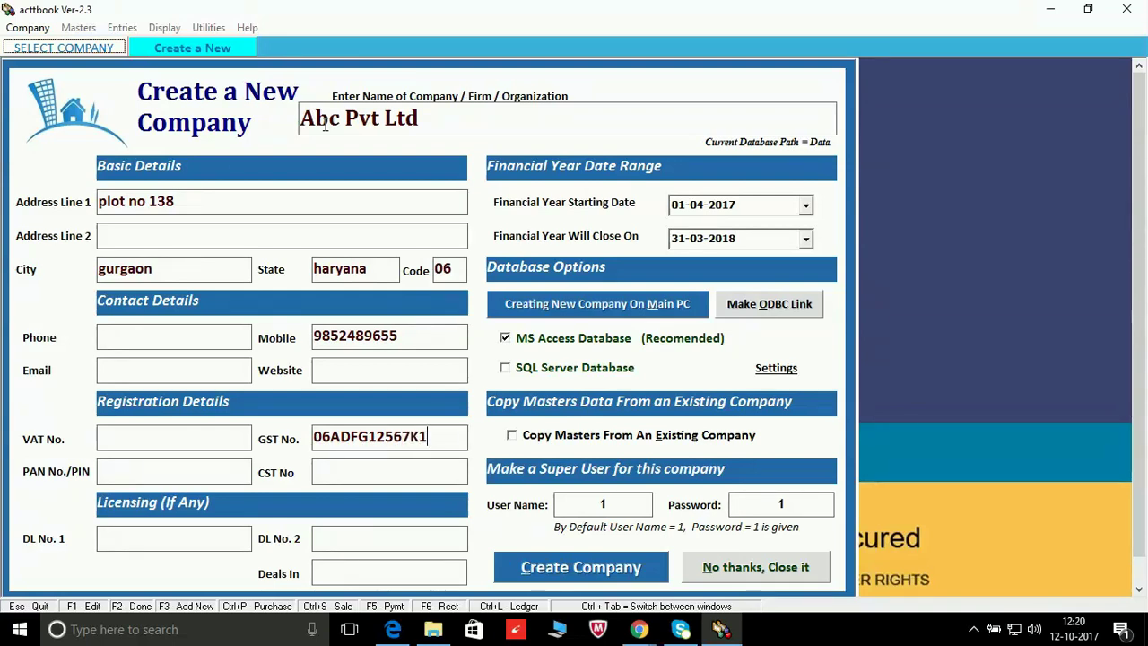
type("Z2")
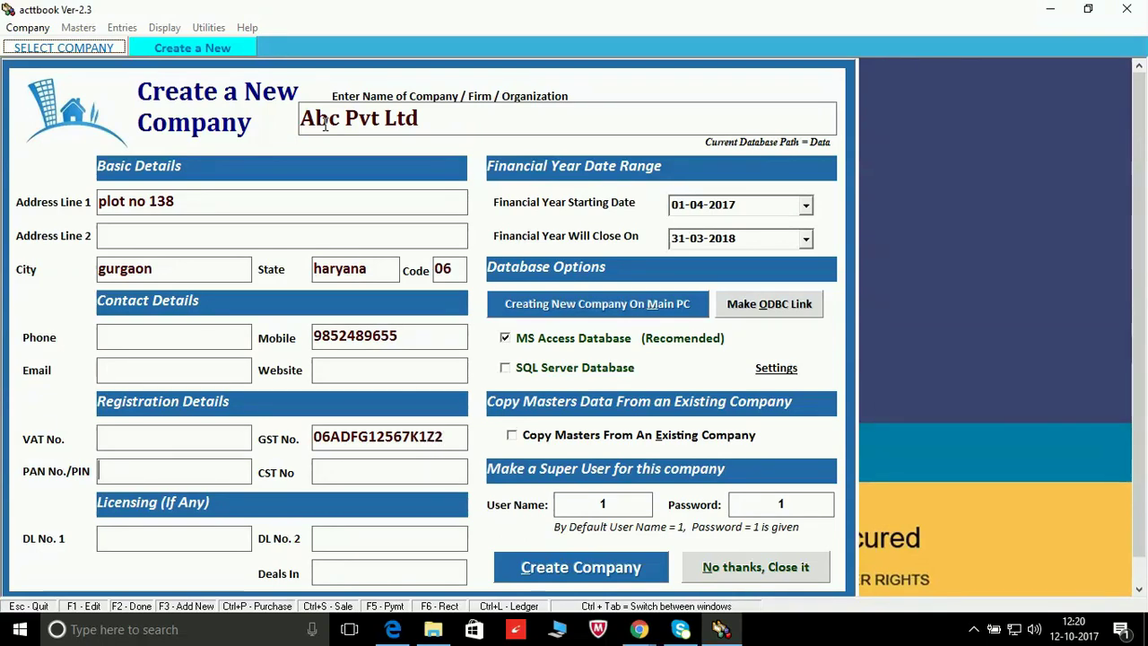
key("Tab")
key("Tab")
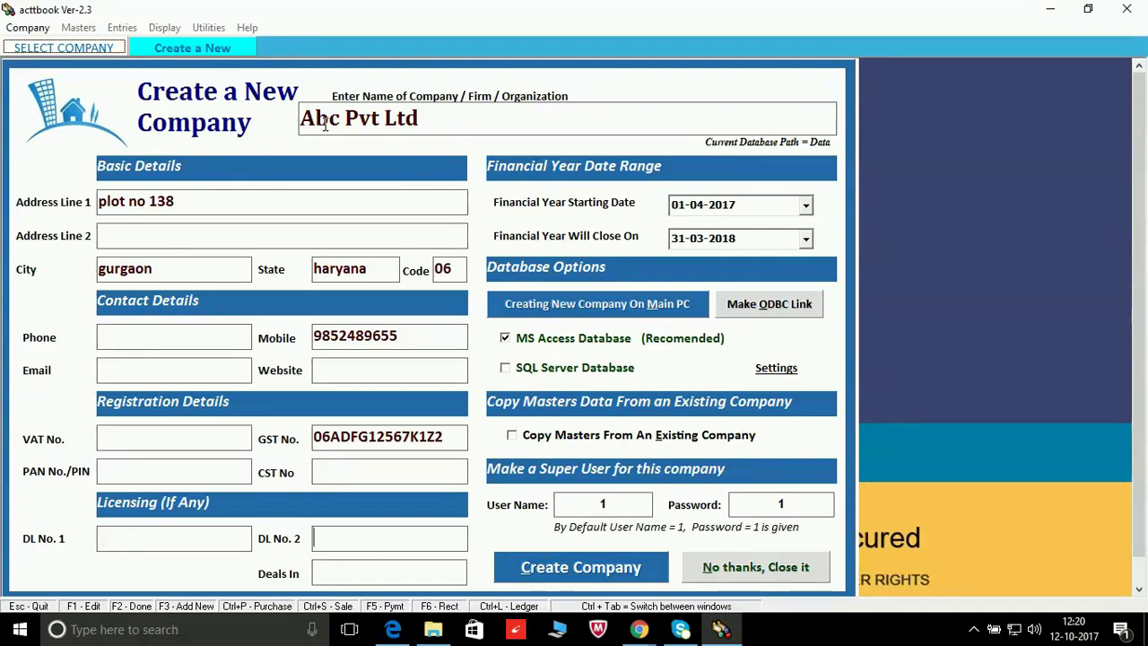
key("Tab")
Step: Keep the financial year starting 01-04-2017 and move to the super user name
left_click(805, 205)
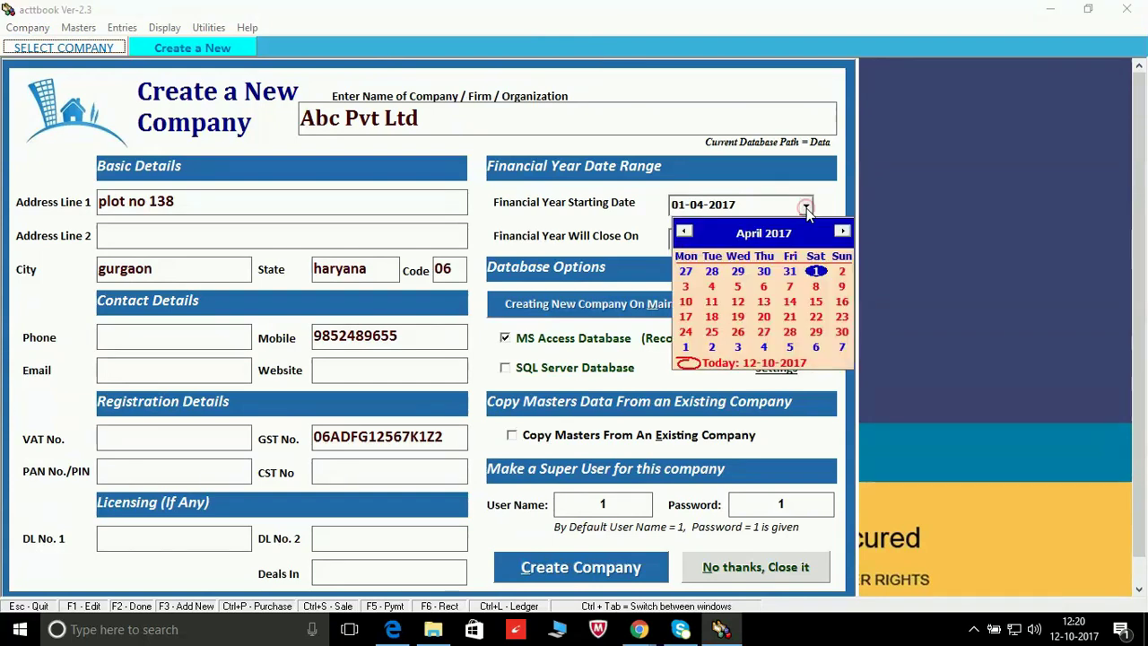
left_click(806, 208)
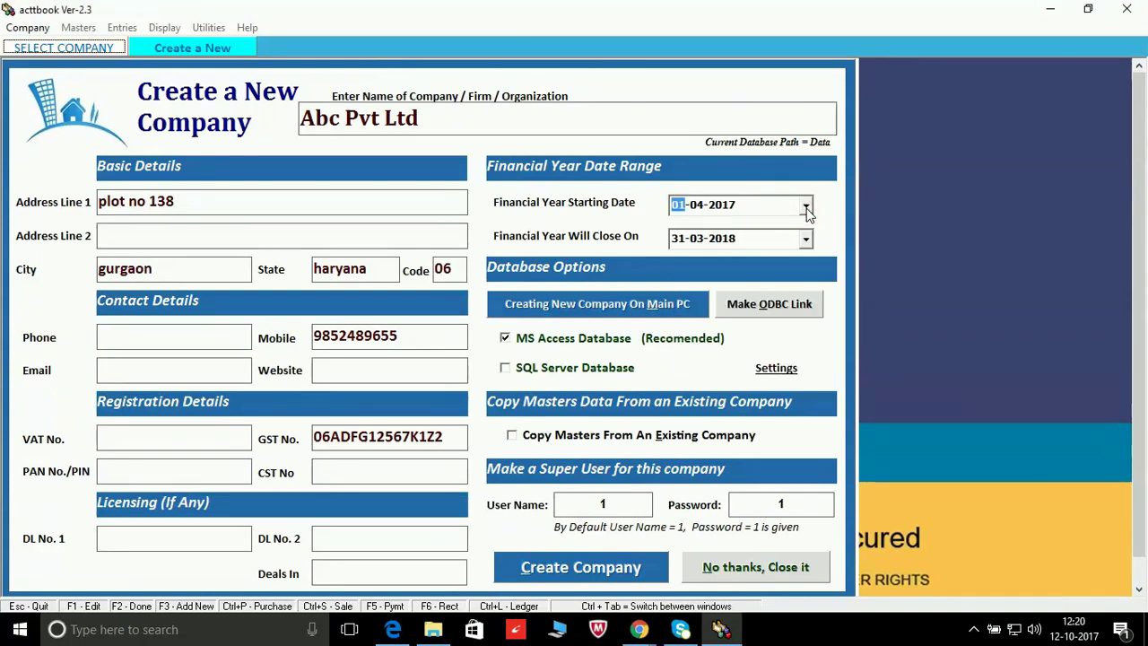
key("Tab")
key("Tab")
key("Tab")
key("Tab")
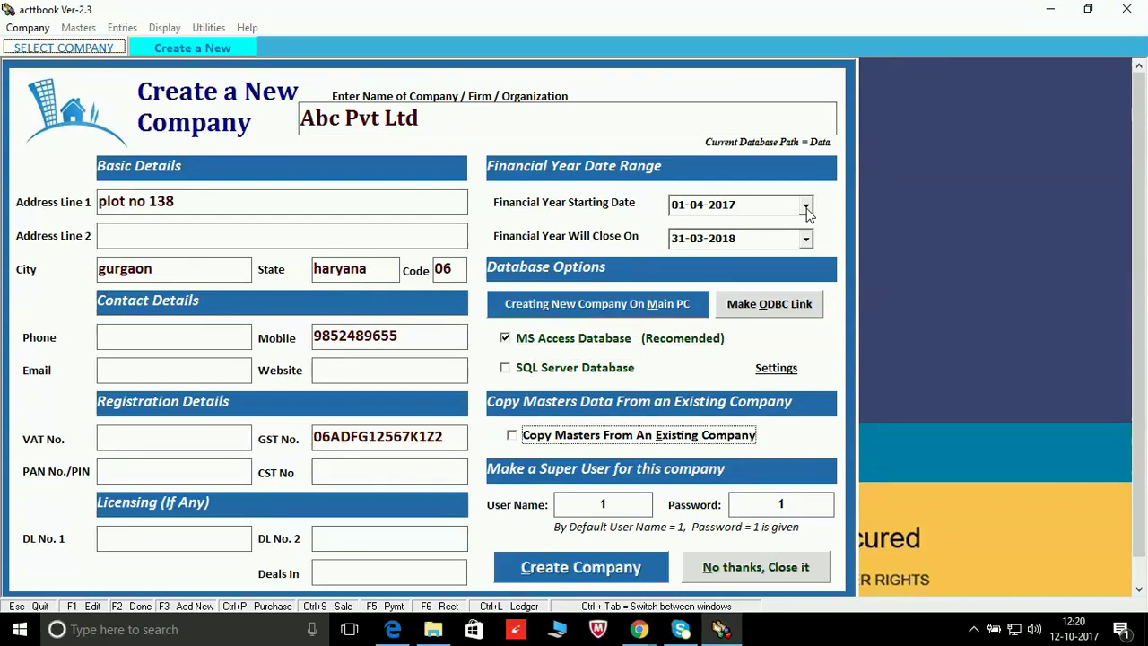
key("Tab")
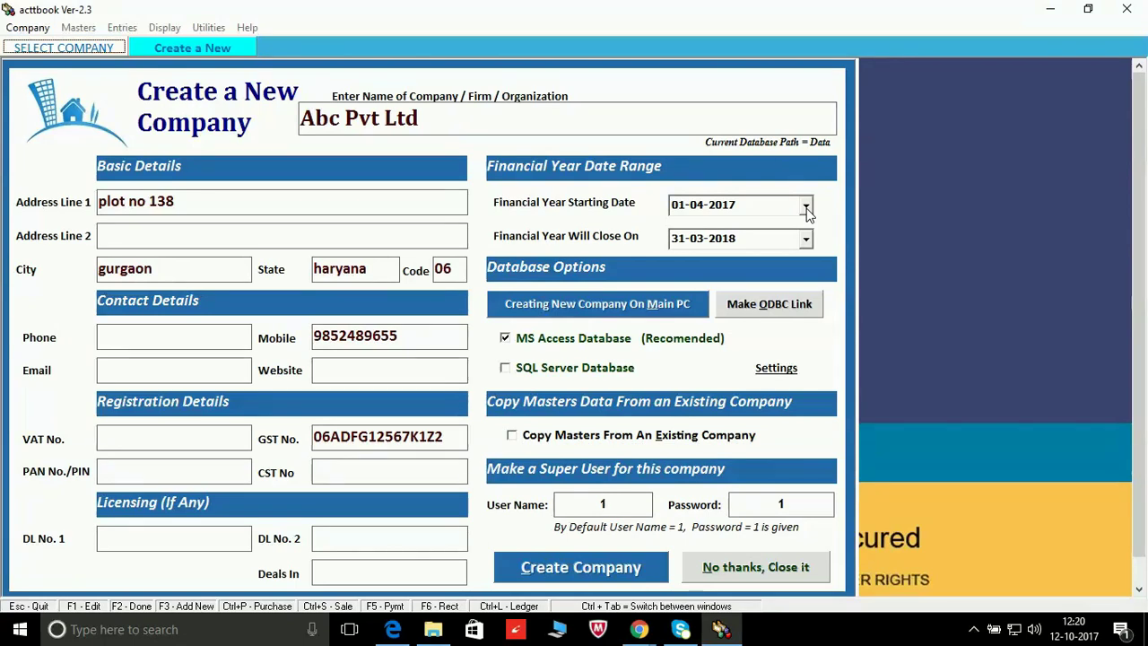
Step: Enter the super user name and password, then create Abc Pvt Ltd
type("AVB")
key("BackSpace")
key("BackSpace")
type("BS")
key("BackSpace")
type("C")
key("Tab")
type("11")
key("Tab")
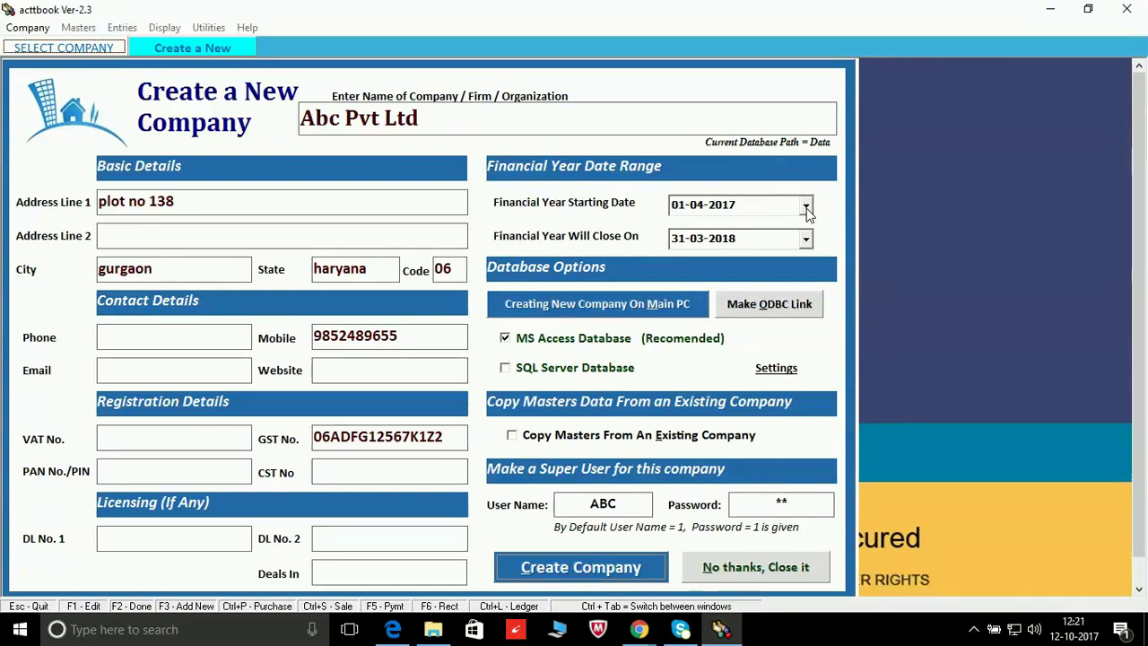
key("Return")
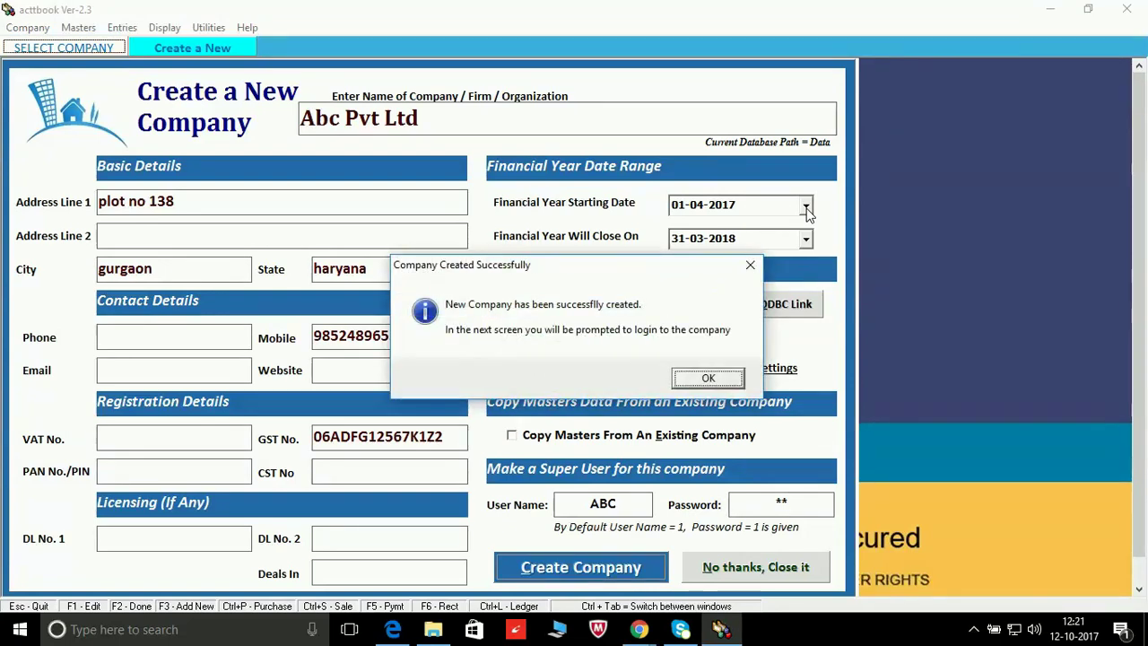
Step: Dismiss the success message and log in to Abc Pvt Ltd with the super user name and password
left_click(701, 381)
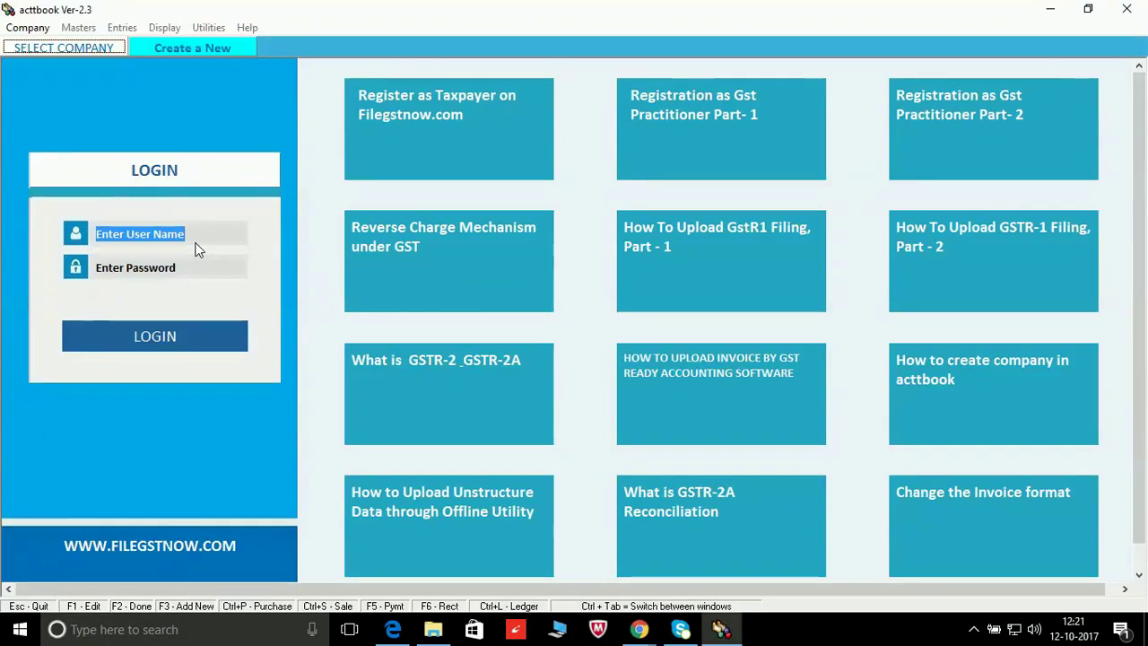
key("BackSpace")
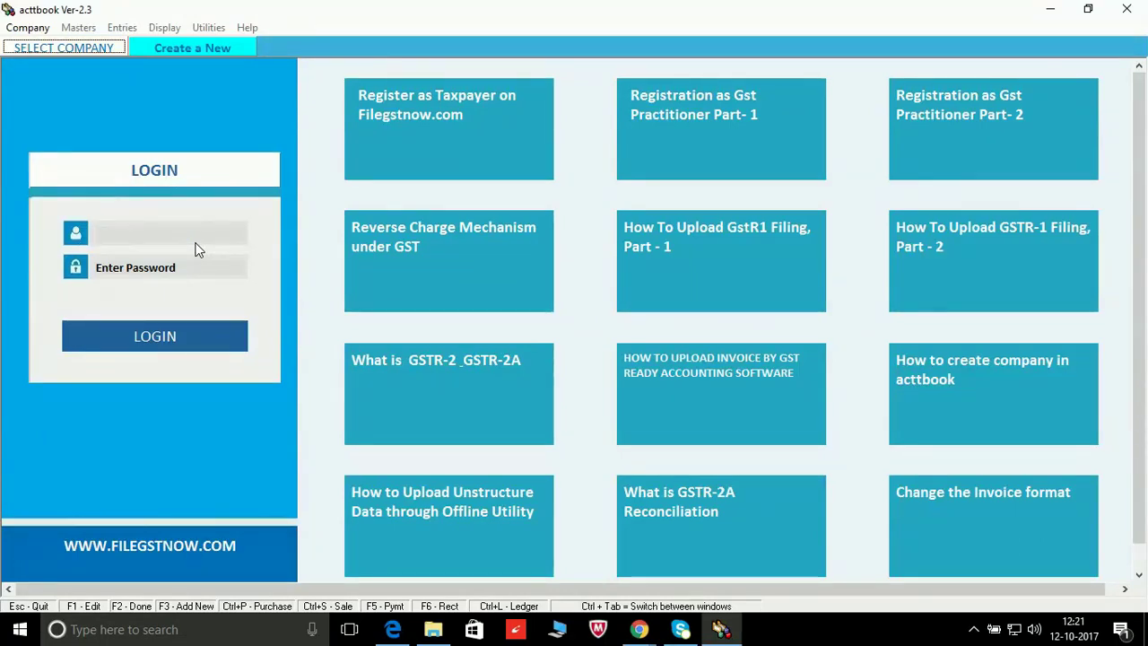
type("ABC")
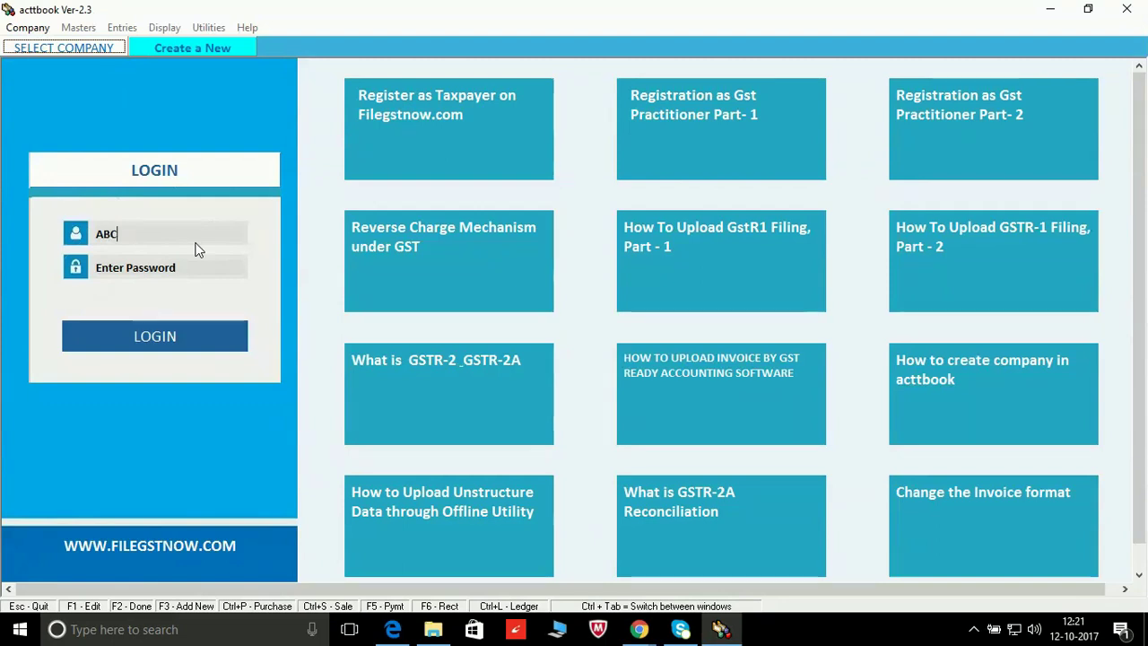
key("Tab")
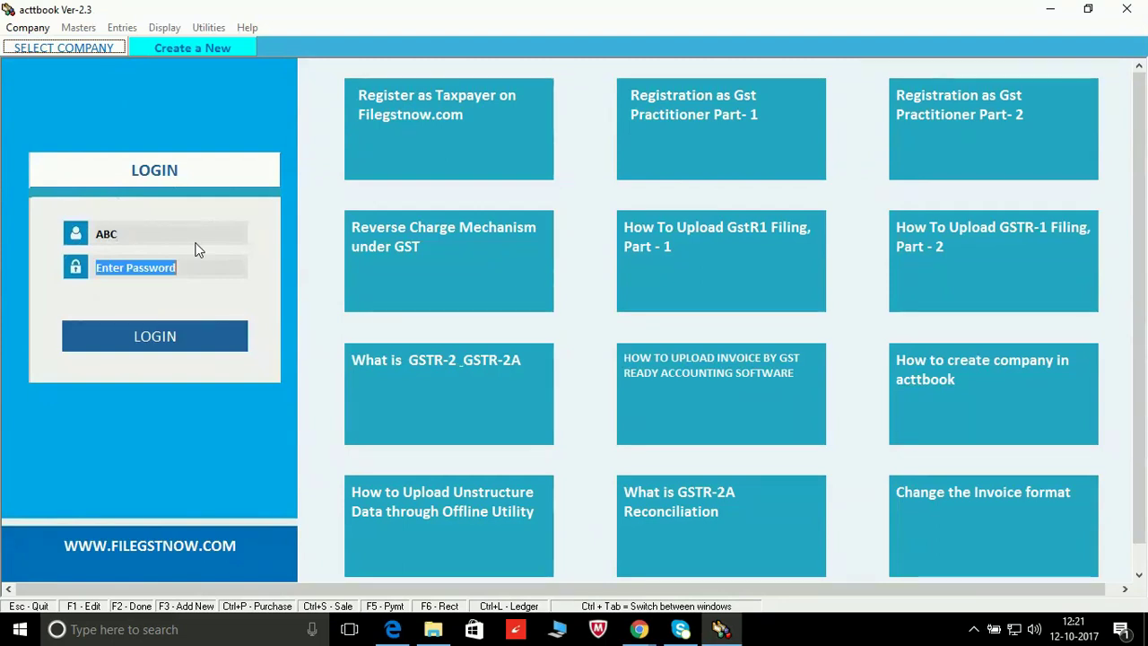
type("12")
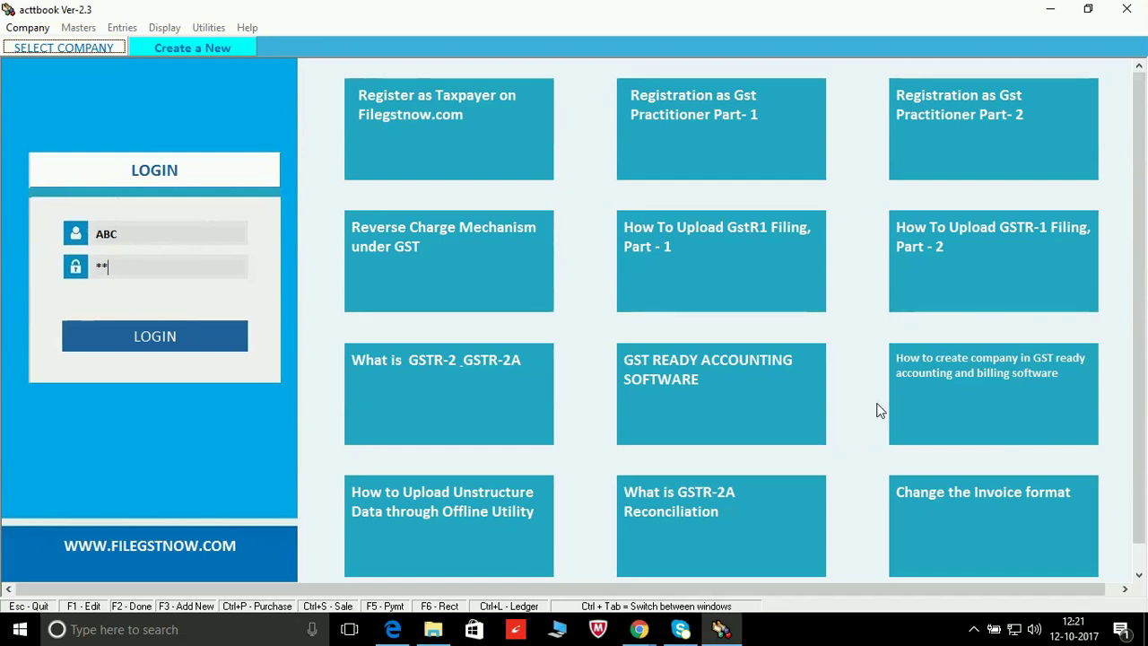
left_click(149, 342)
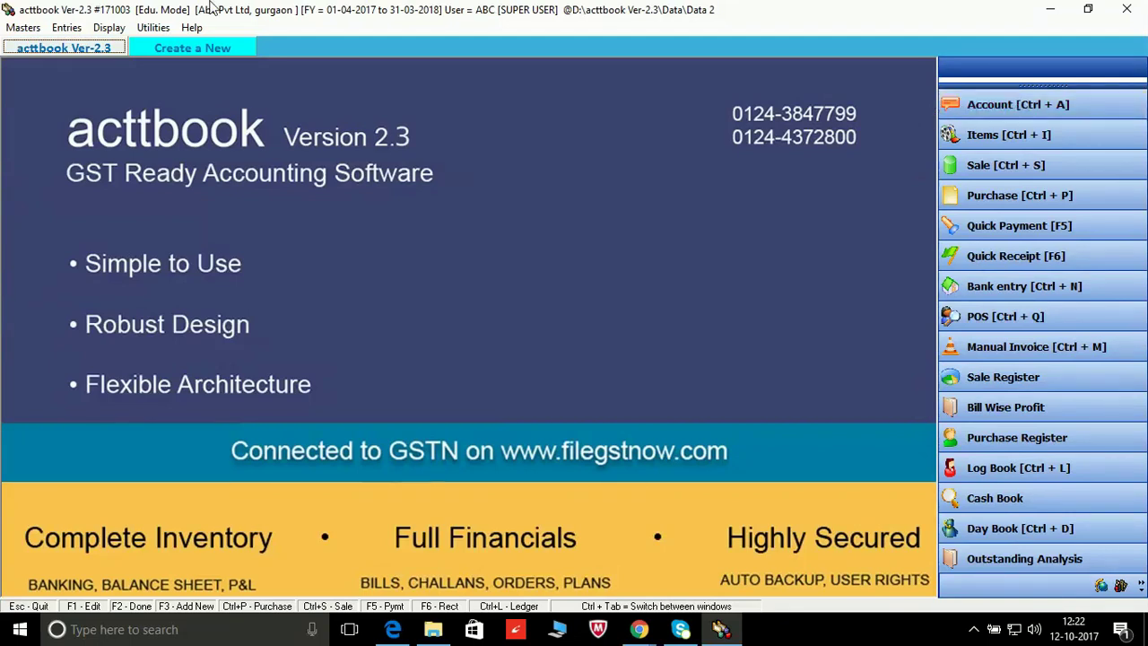
Step: Open Masters > Address Book and focus the AccountName search box
left_click(20, 29)
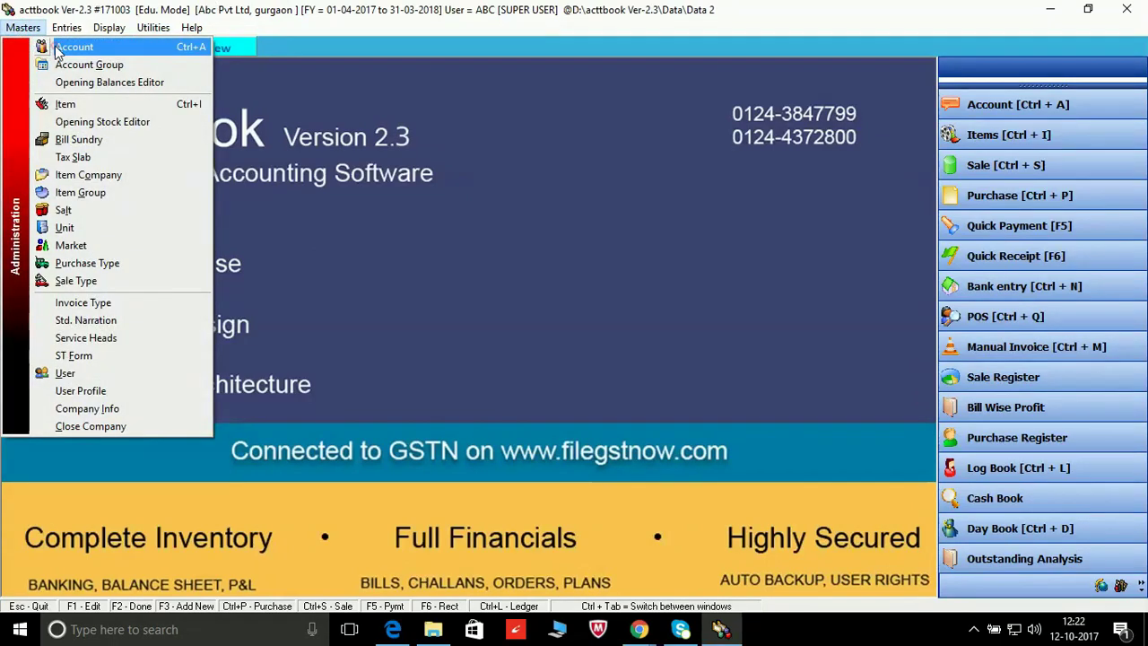
left_click(58, 50)
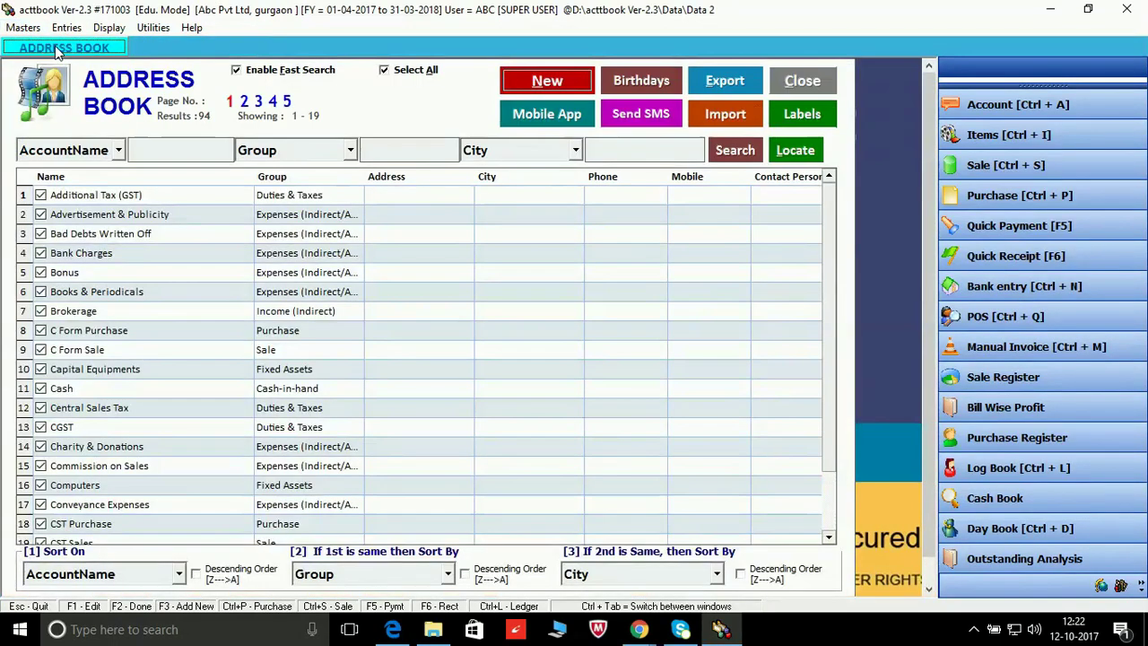
left_click(831, 207)
left_click_drag(829, 233, 825, 185)
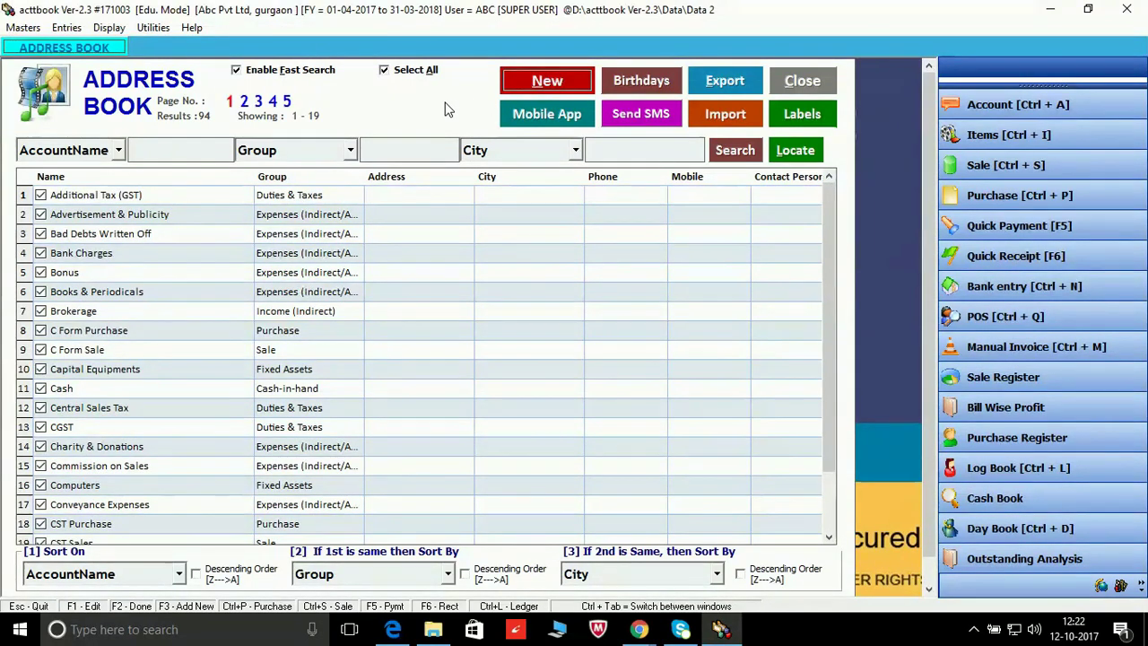
left_click(186, 148)
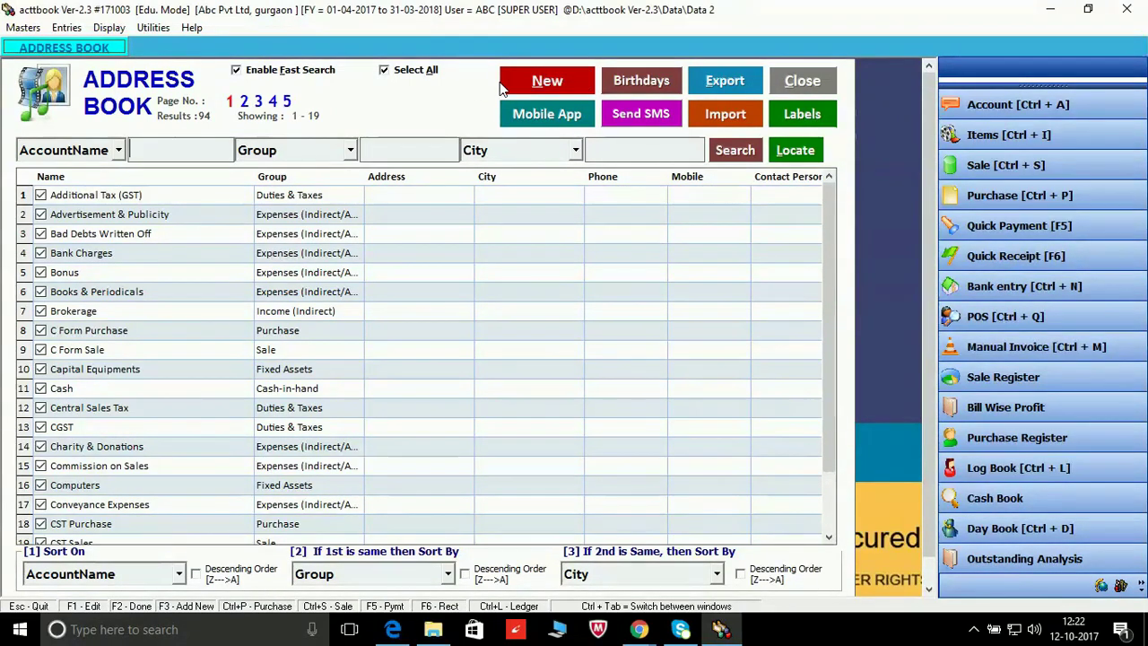
Step: Create account CENVEAT PVT LTD, same print name, under group CUSTOMERS
left_click(559, 86)
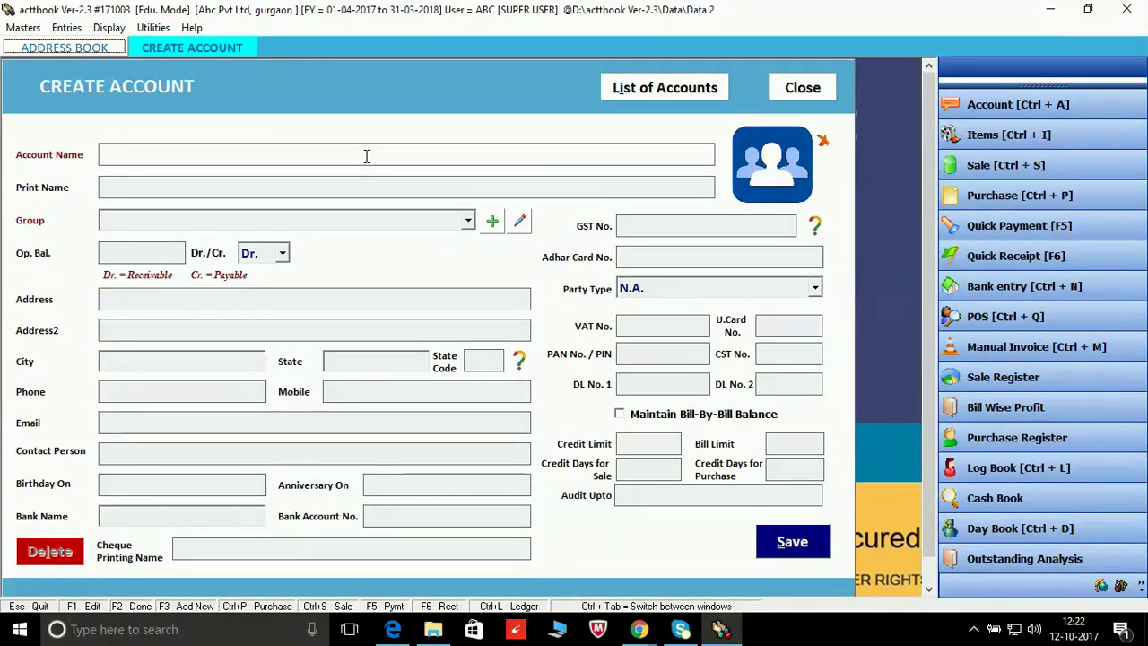
type("C")
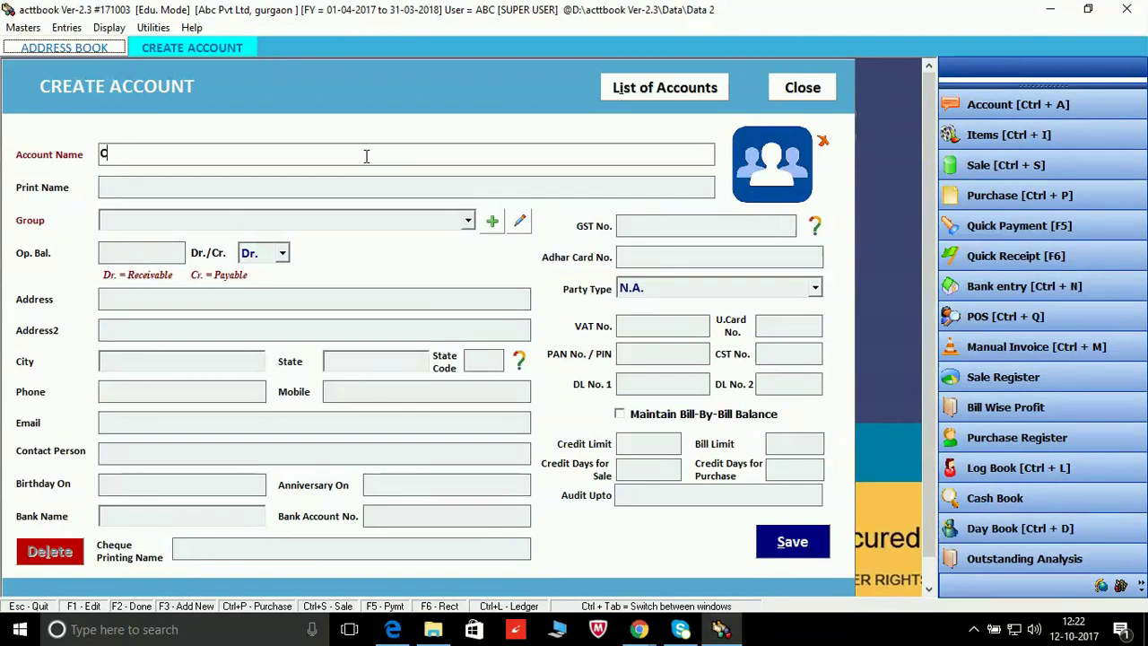
type("ENVEAT P")
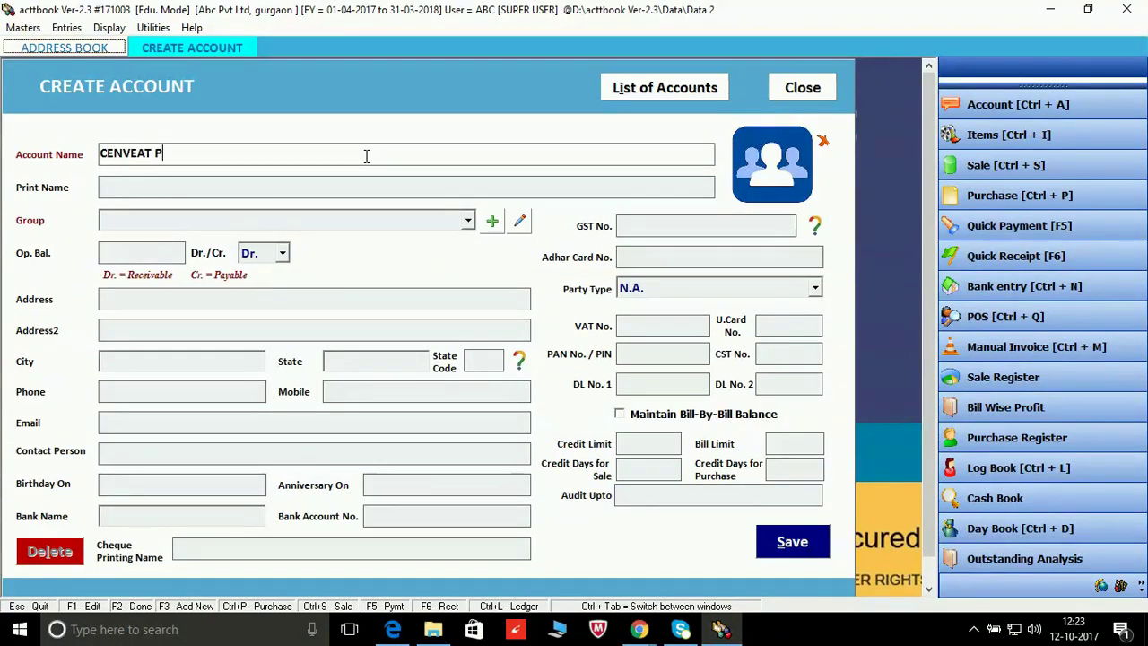
type("VT LTD")
key("Return")
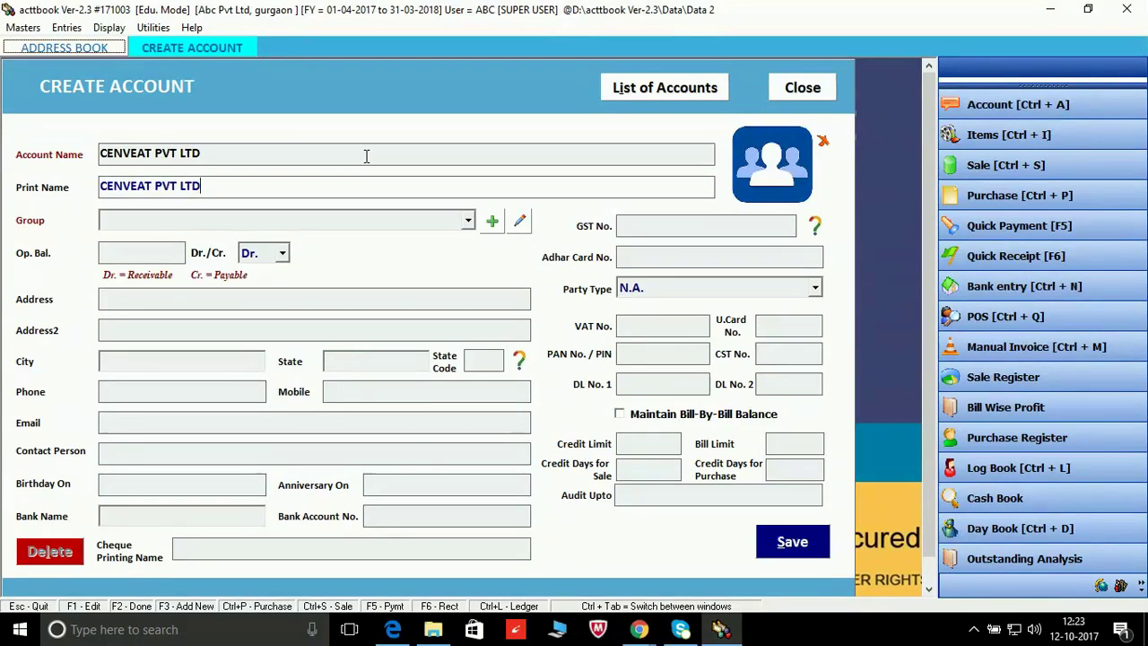
key("Return")
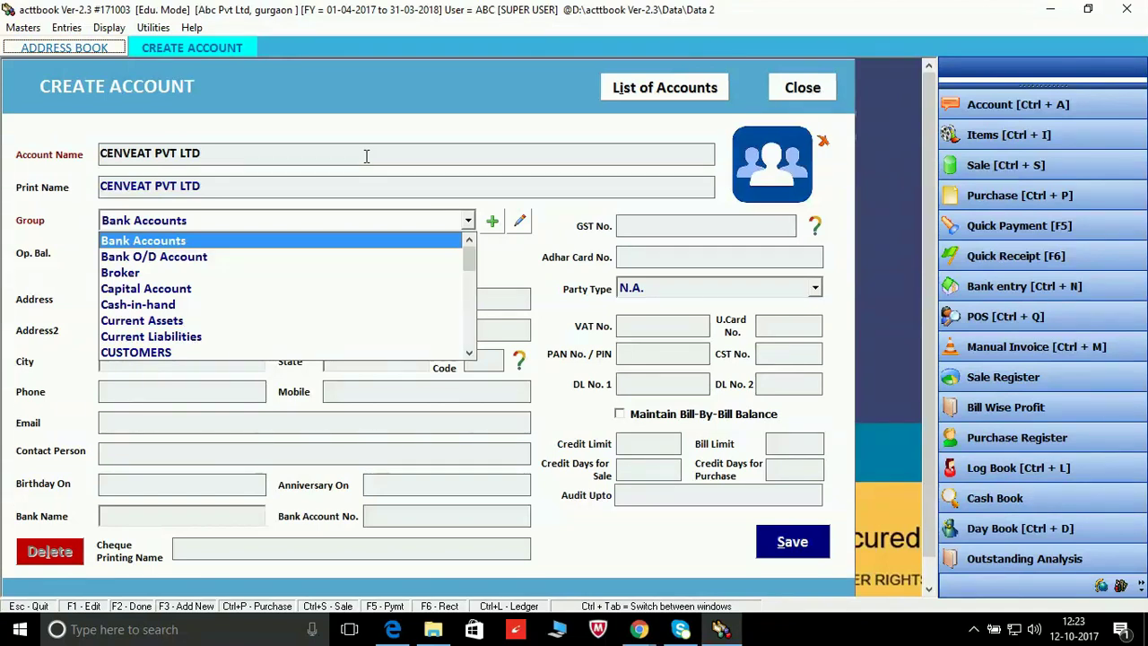
type("cu")
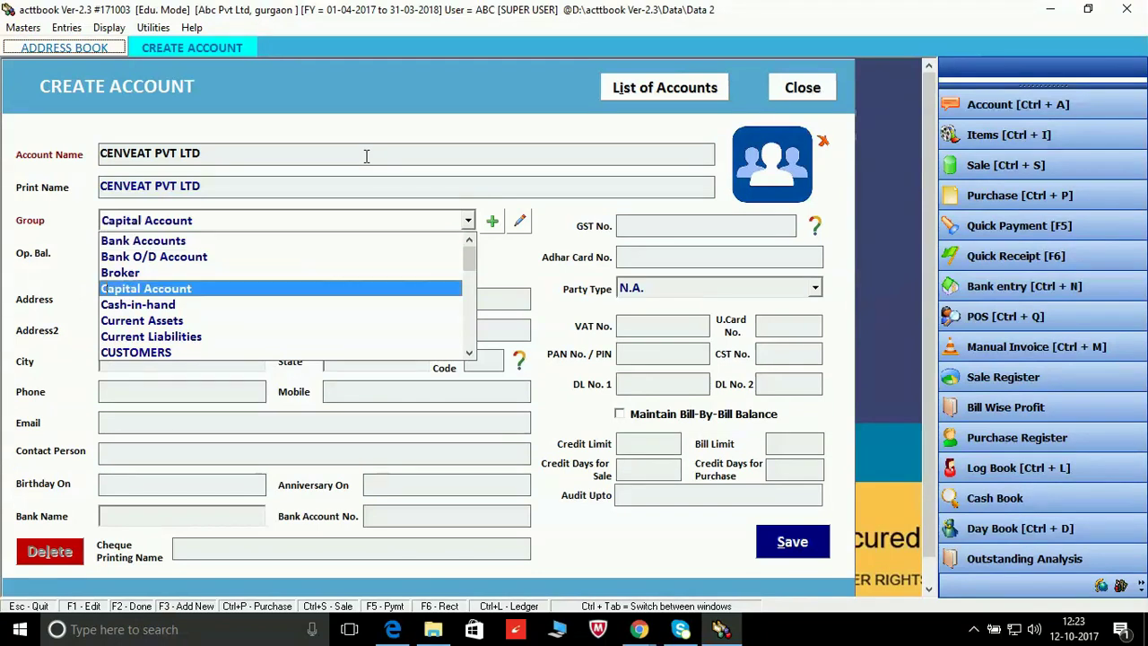
type("s")
key("Return")
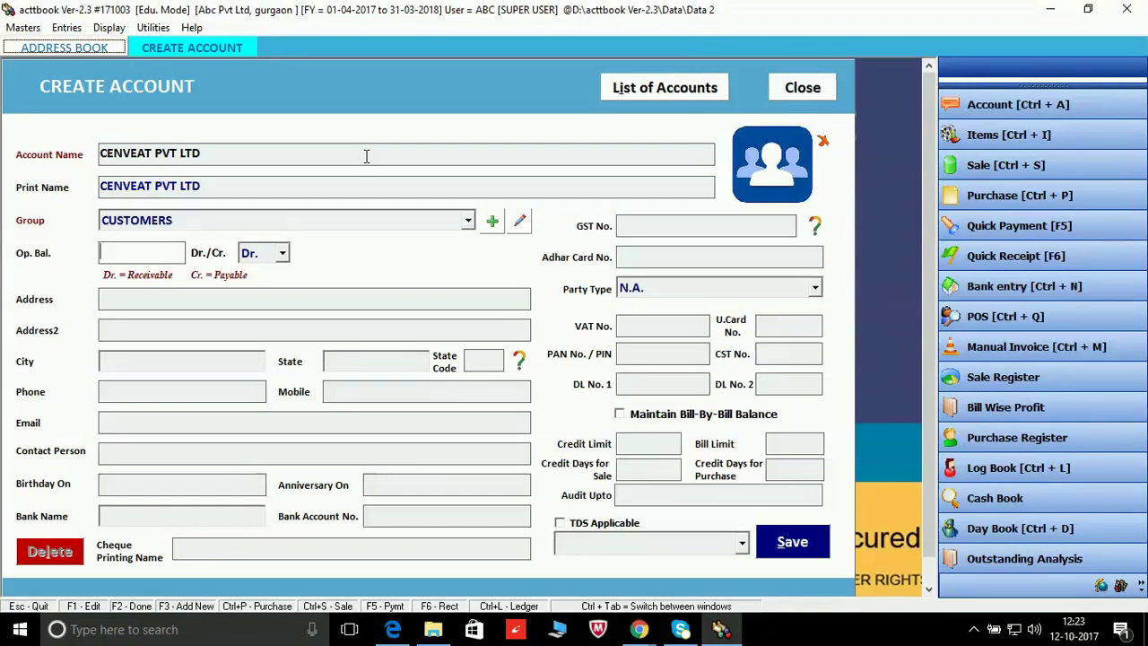
Step: Enter a 5000 Dr. opening balance and leave the first address line blank
type("000")
key("Return")
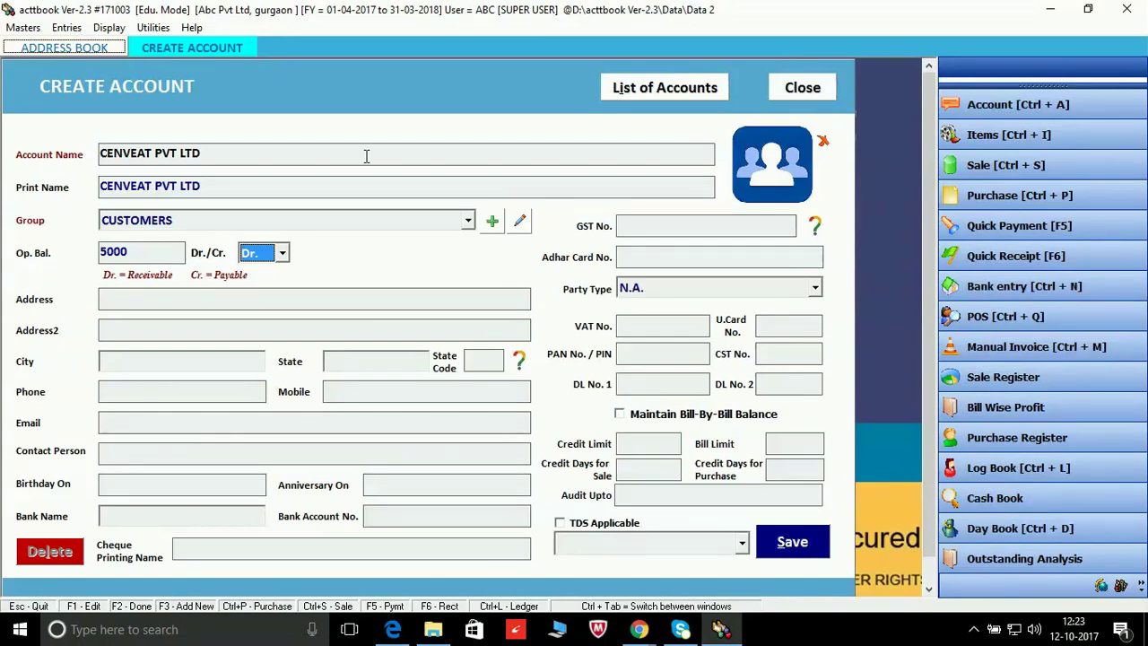
key("Return")
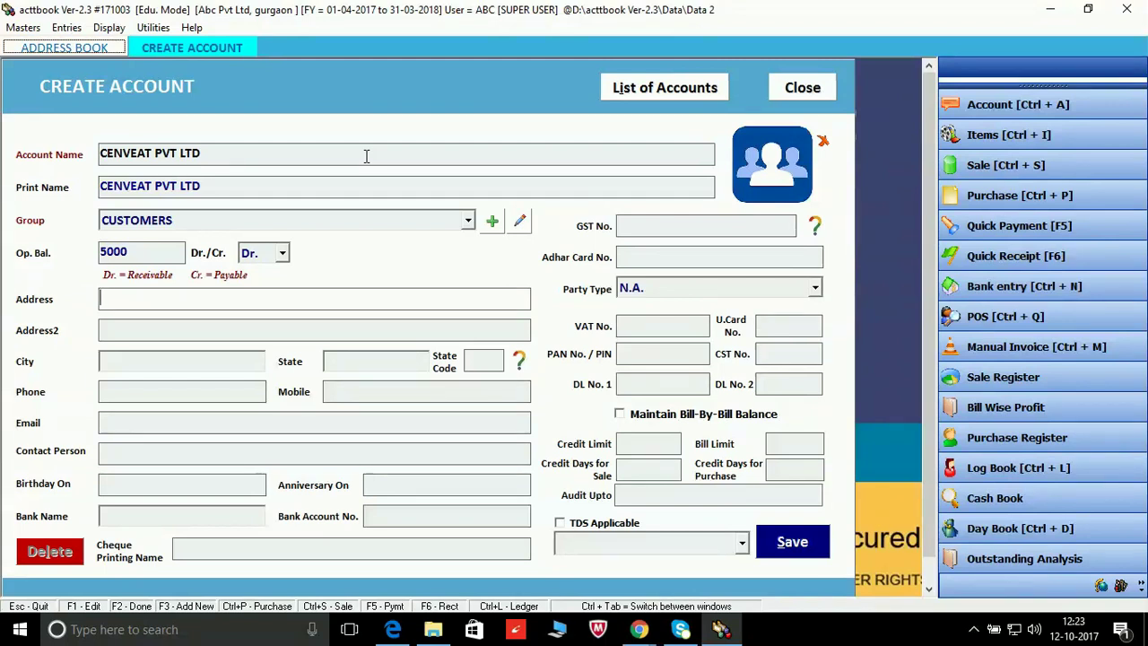
key("Return")
key("Return")
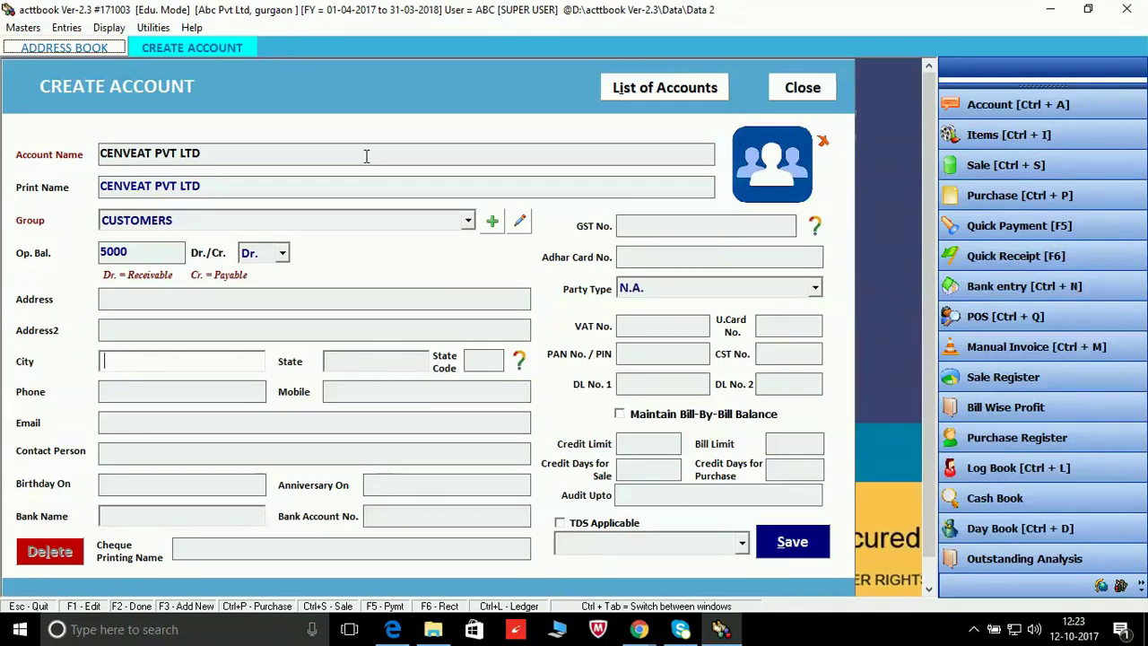
Step: Set the city to Gurgaon and the state to Haryana, state code 06
type("gur")
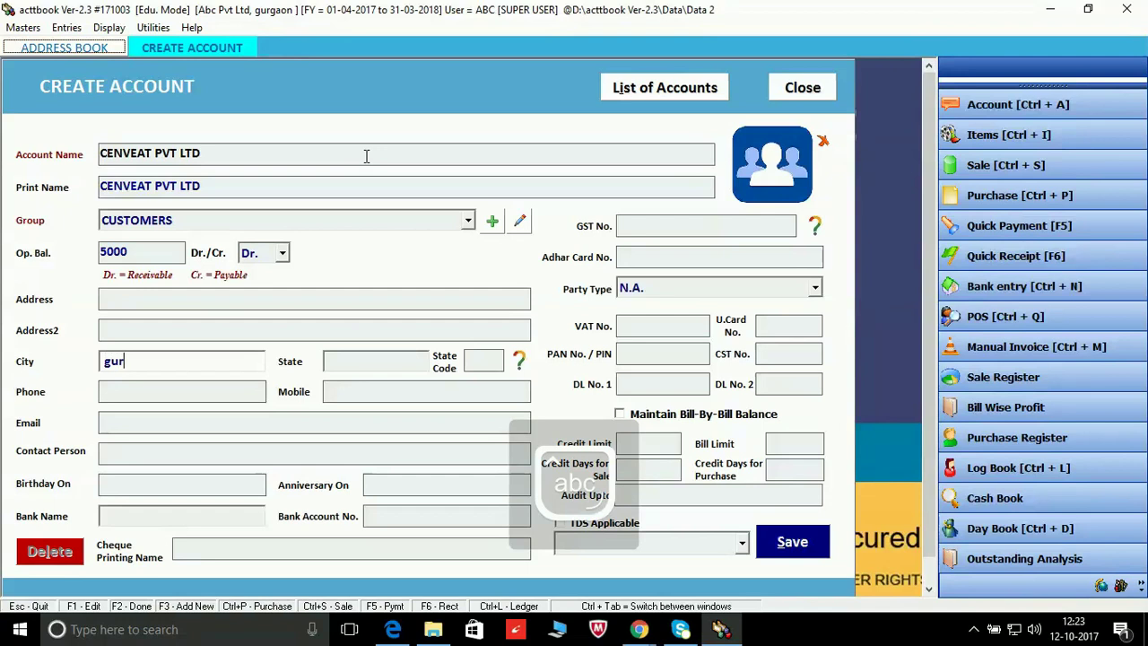
type("gaon")
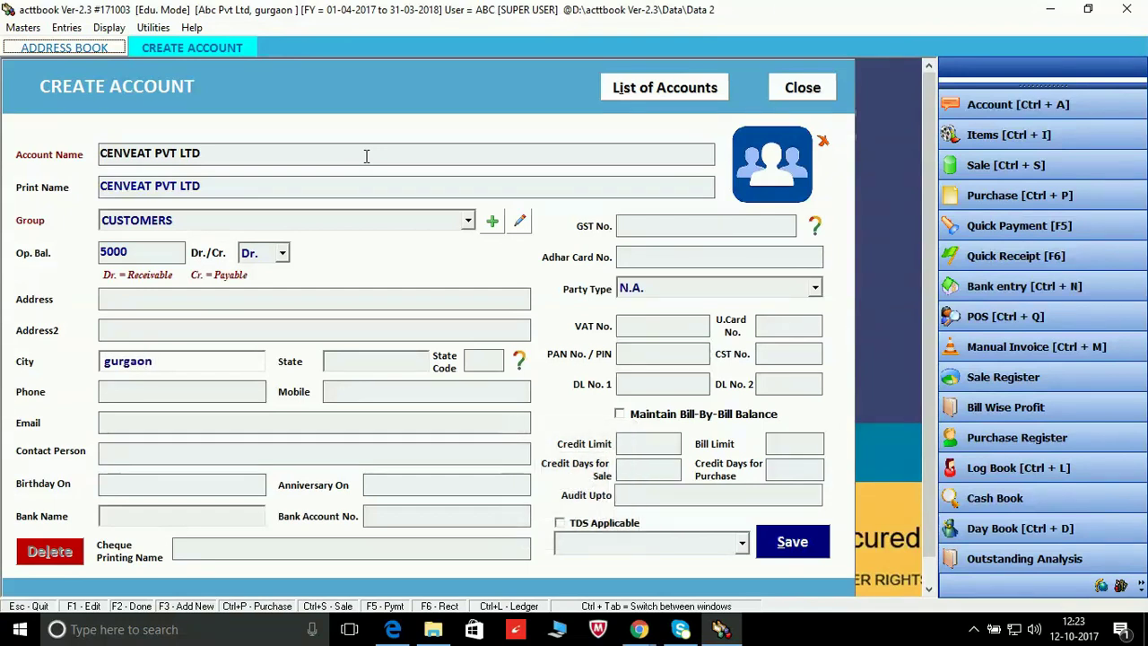
key("Tab")
key("Down")
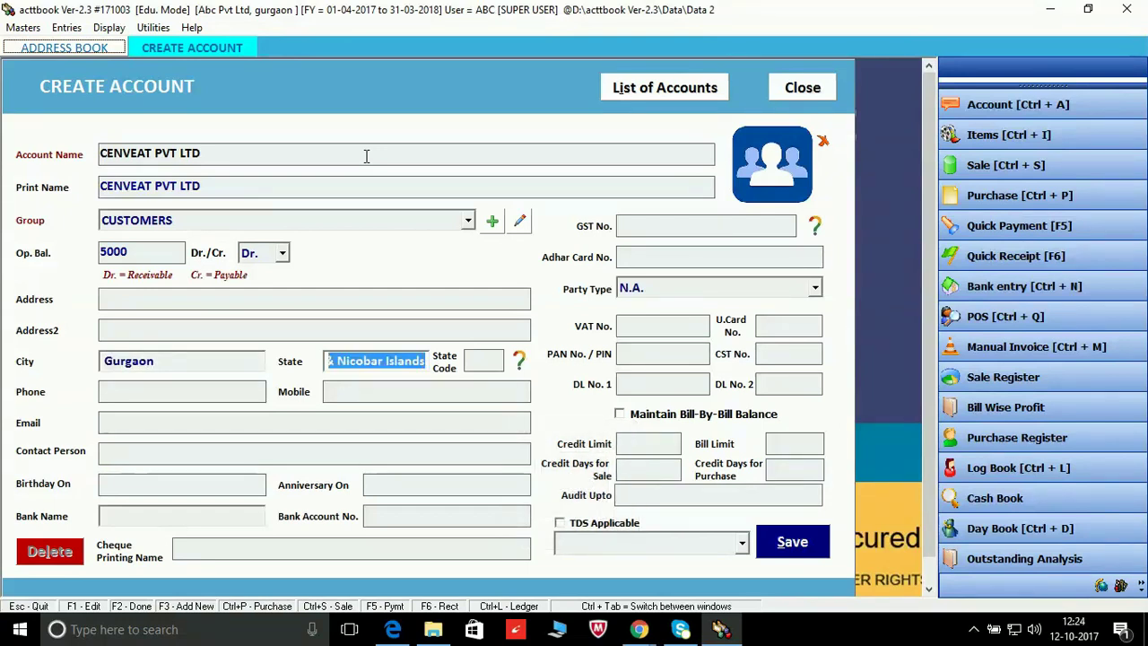
type("a")
key("BackSpace")
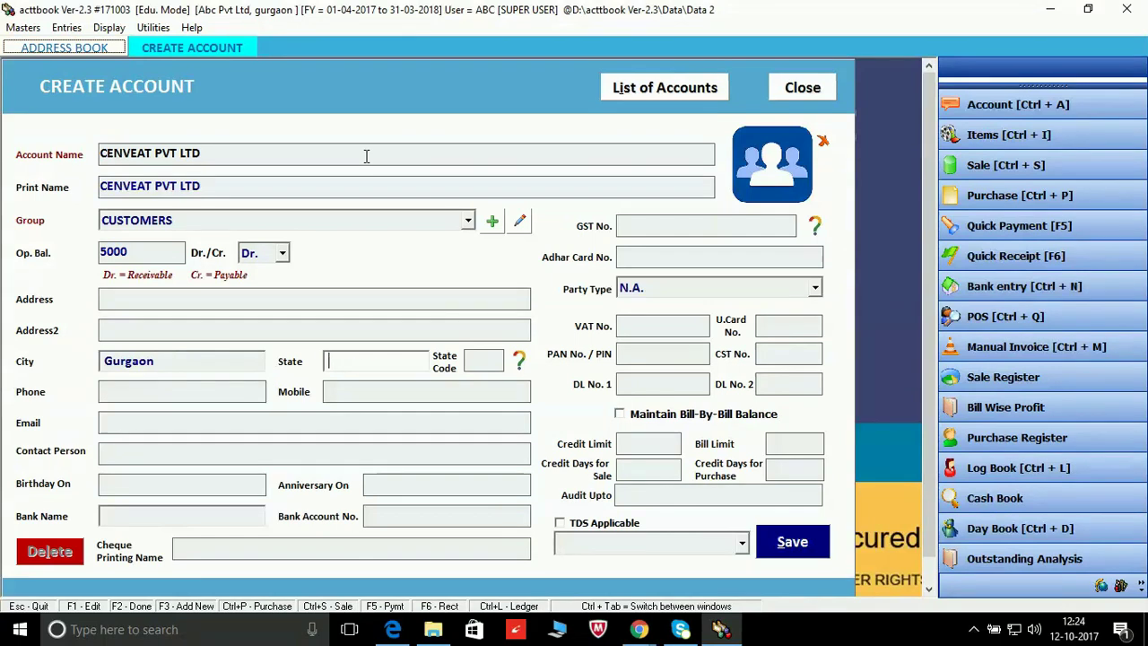
type("haryana")
key("Tab")
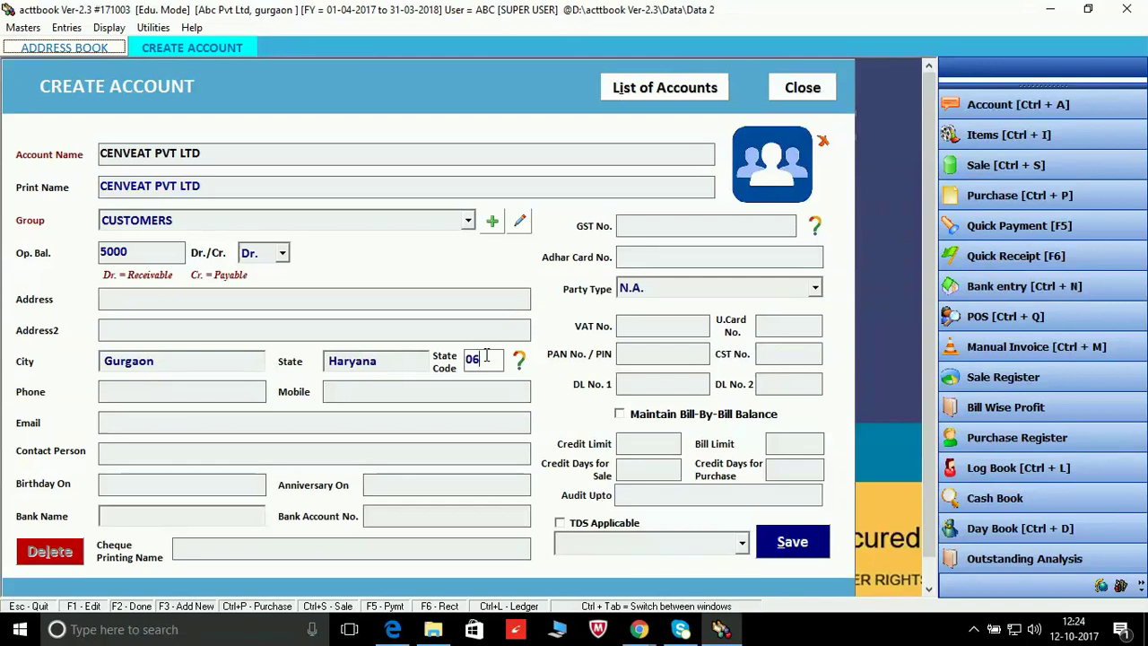
Step: Enter the customer's mobile number, leaving email, contact person, birthday and bank fields blank
key("Return")
key("Return")
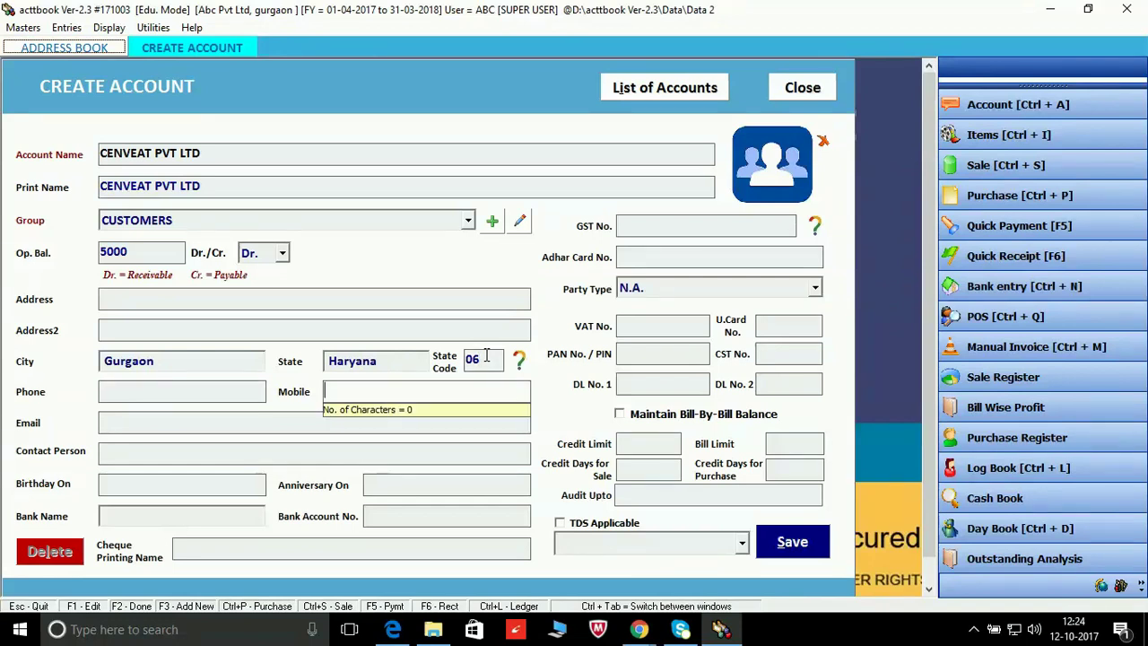
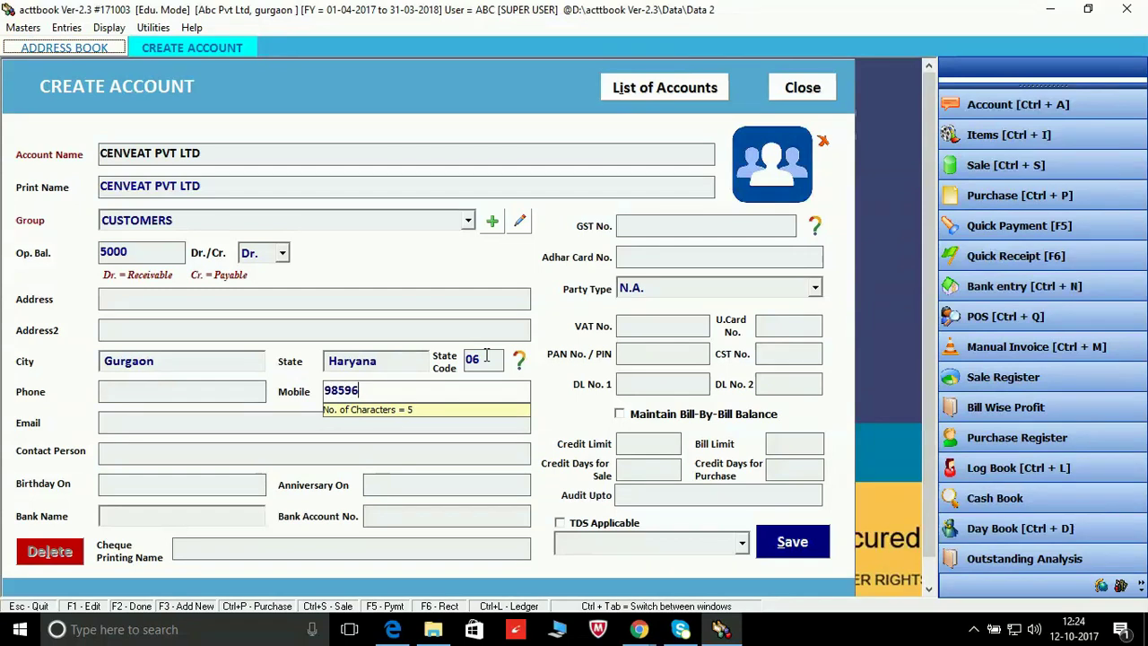
key("Tab")
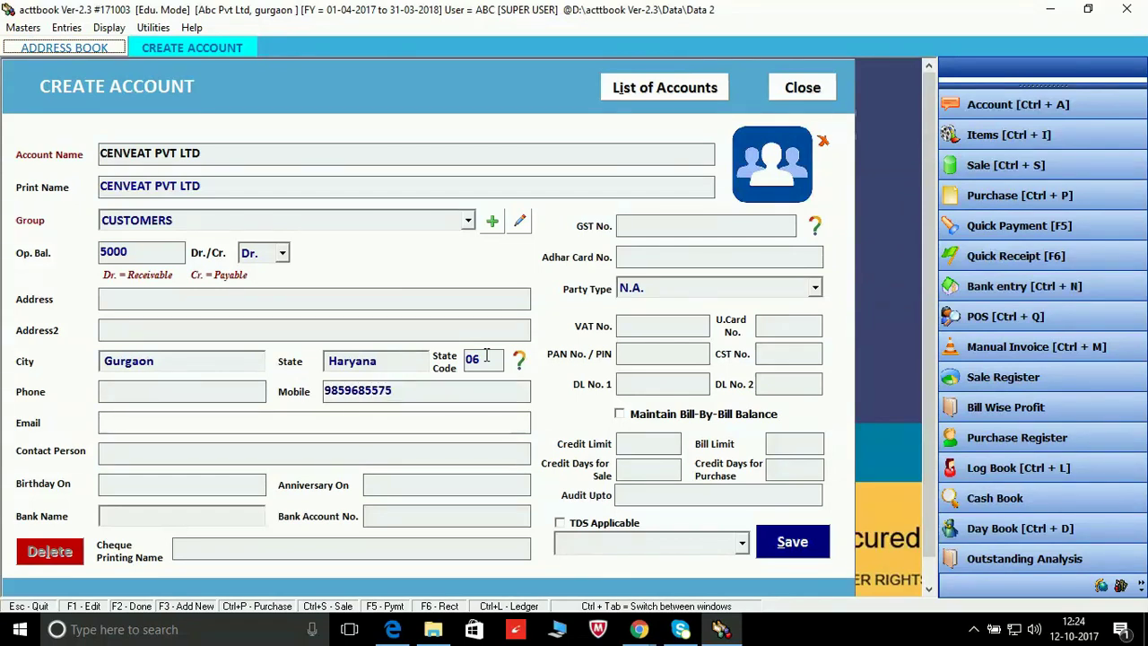
key("Tab")
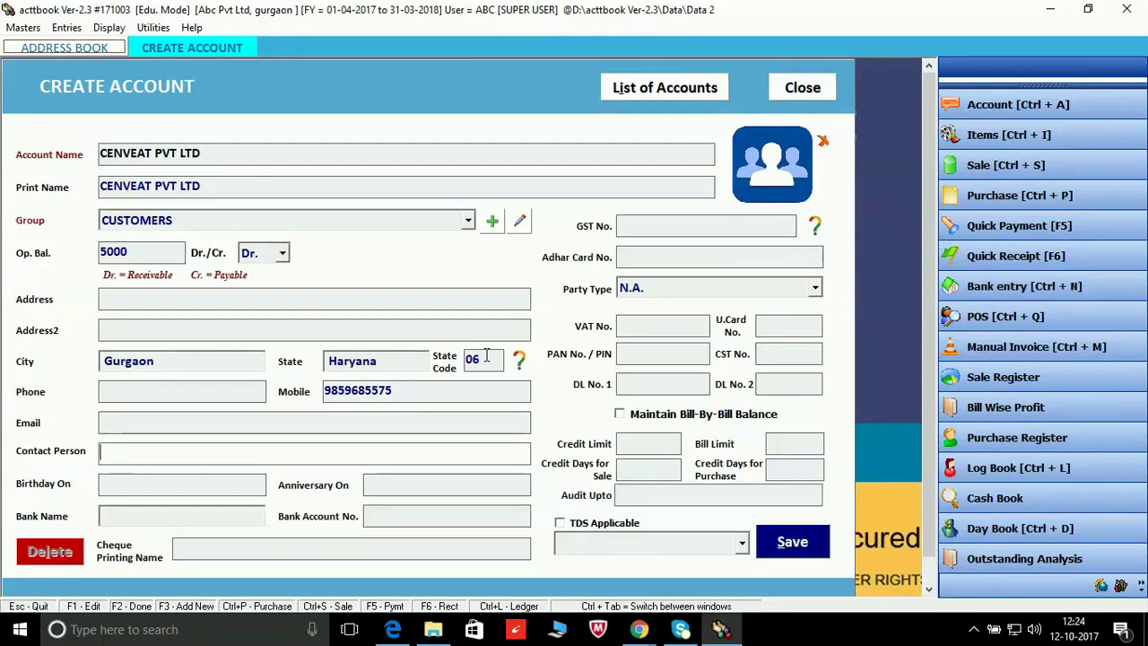
key("Tab")
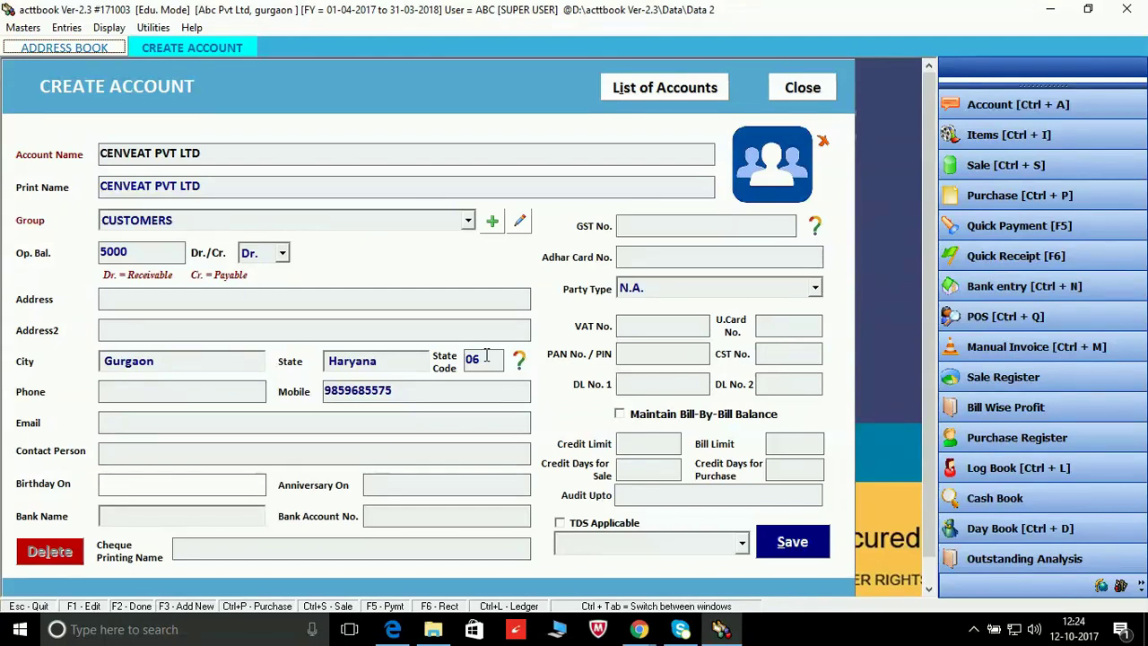
key("Tab")
key("Tab")
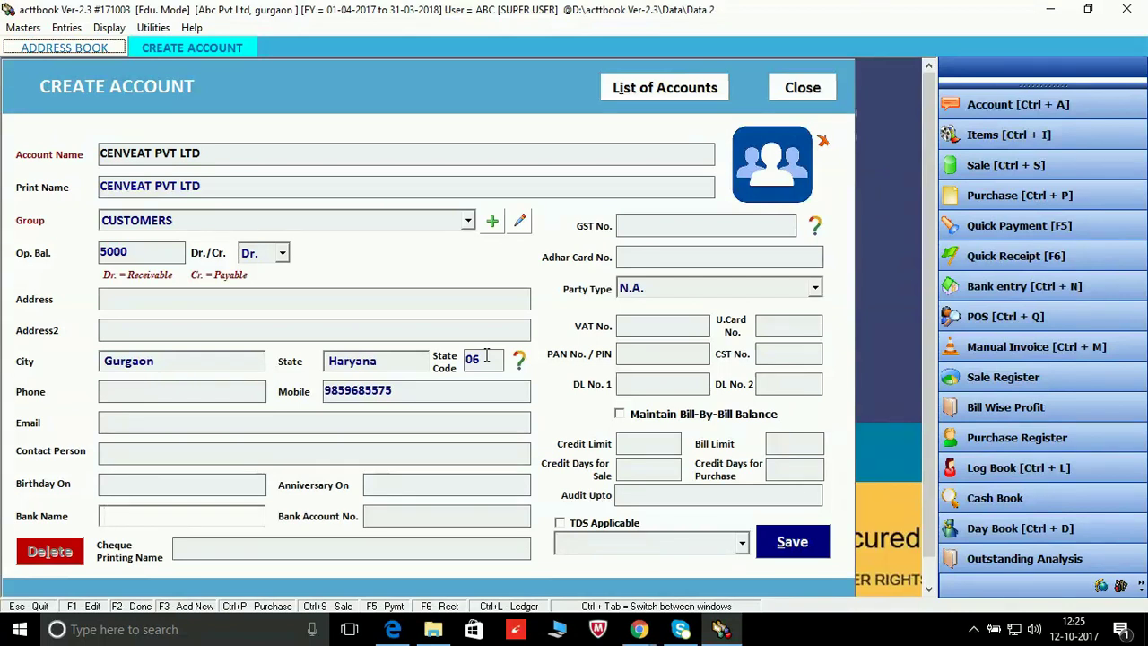
key("Tab")
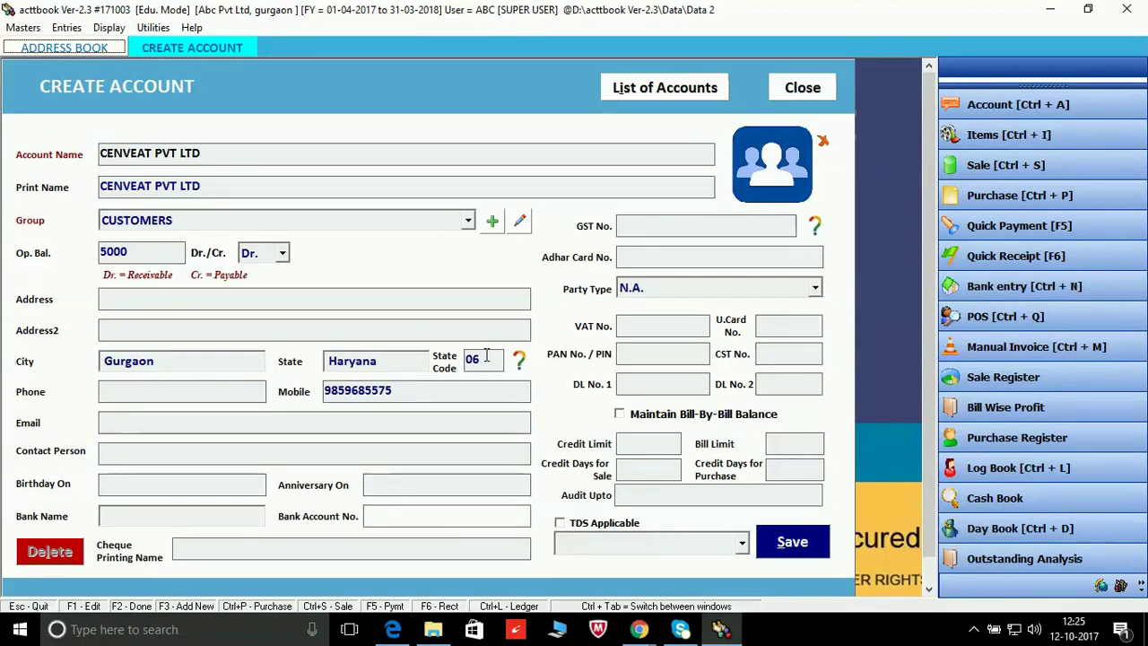
key("Tab")
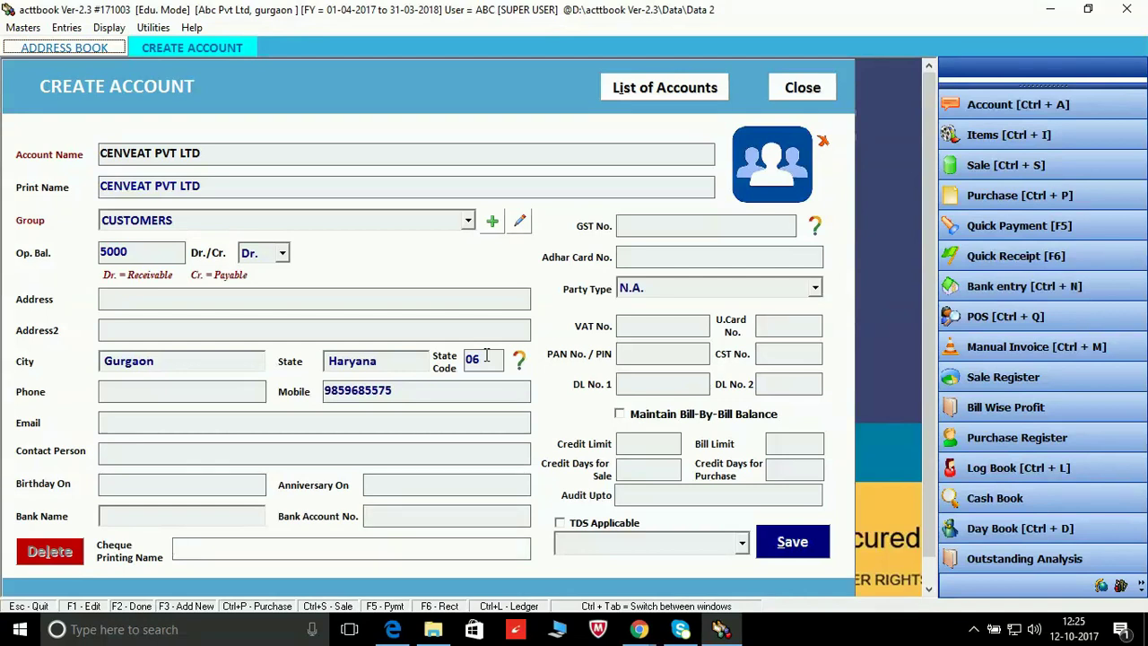
key("Tab")
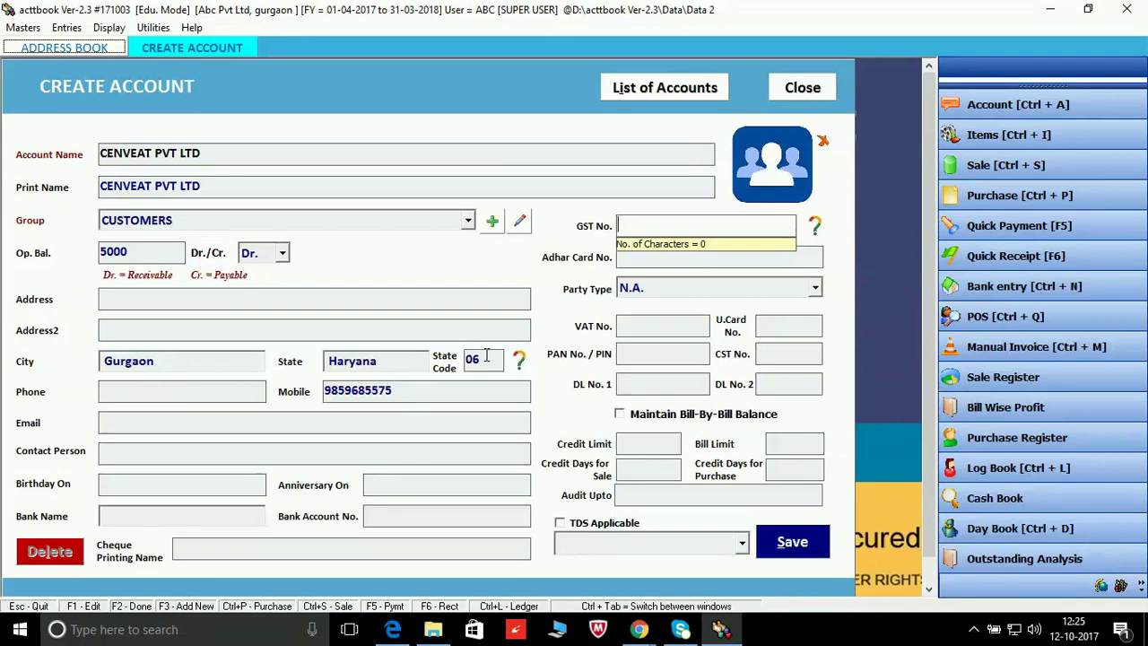
Step: Enter the customer's GST number in capitals and skip the Adhar Card number
key("Caps_Lock")
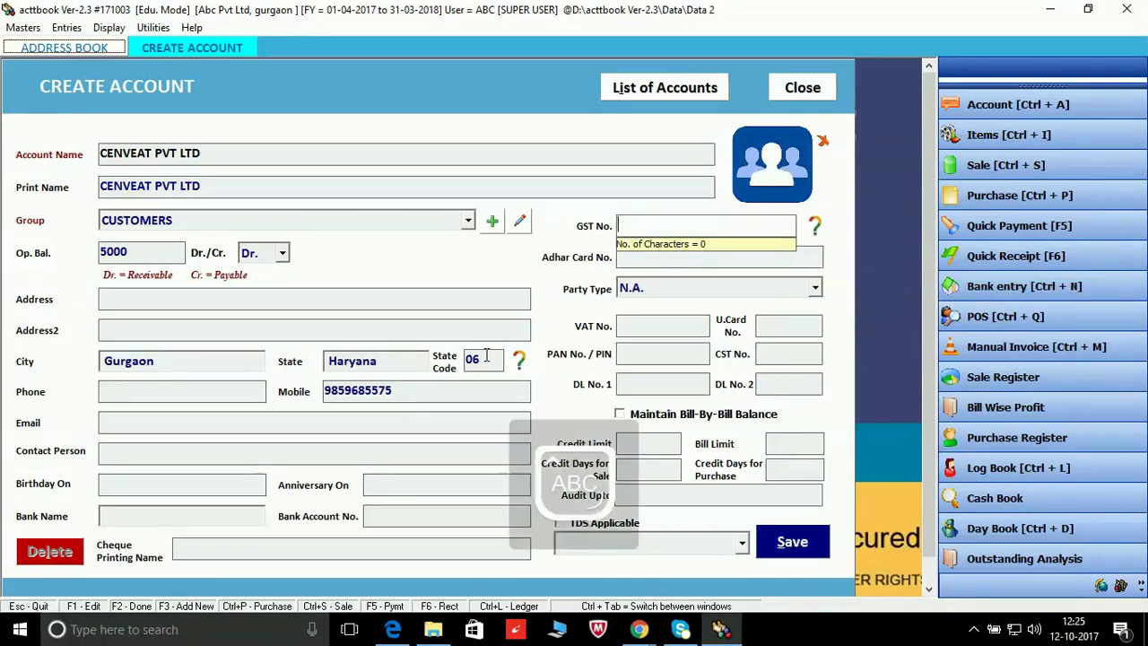
type("06")
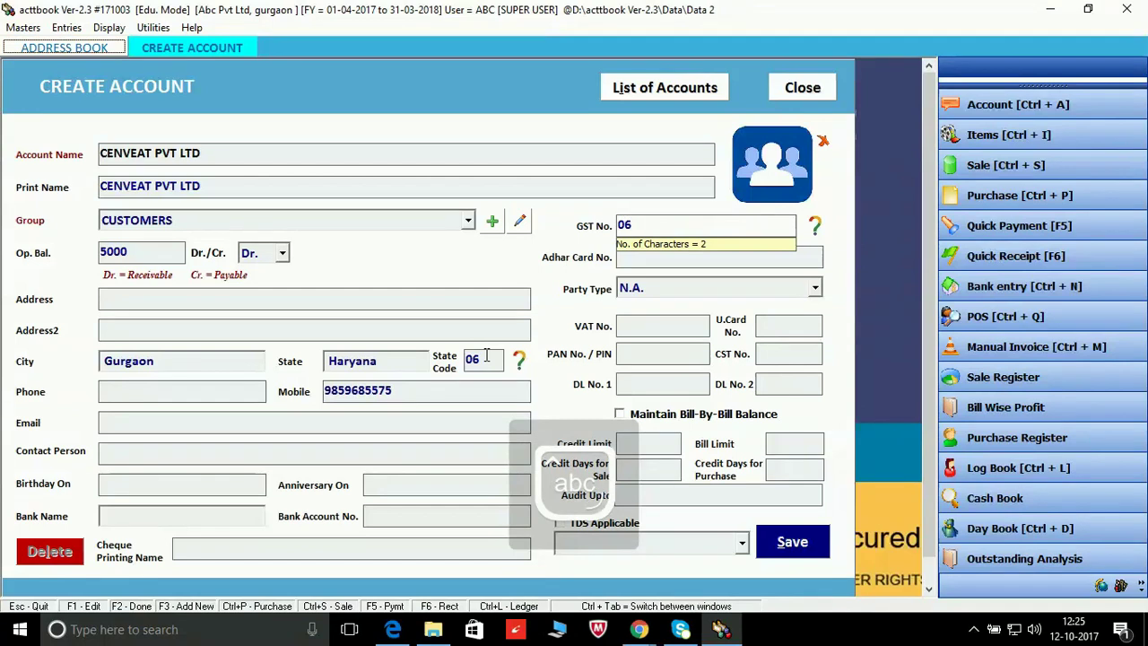
type("AFGHJ")
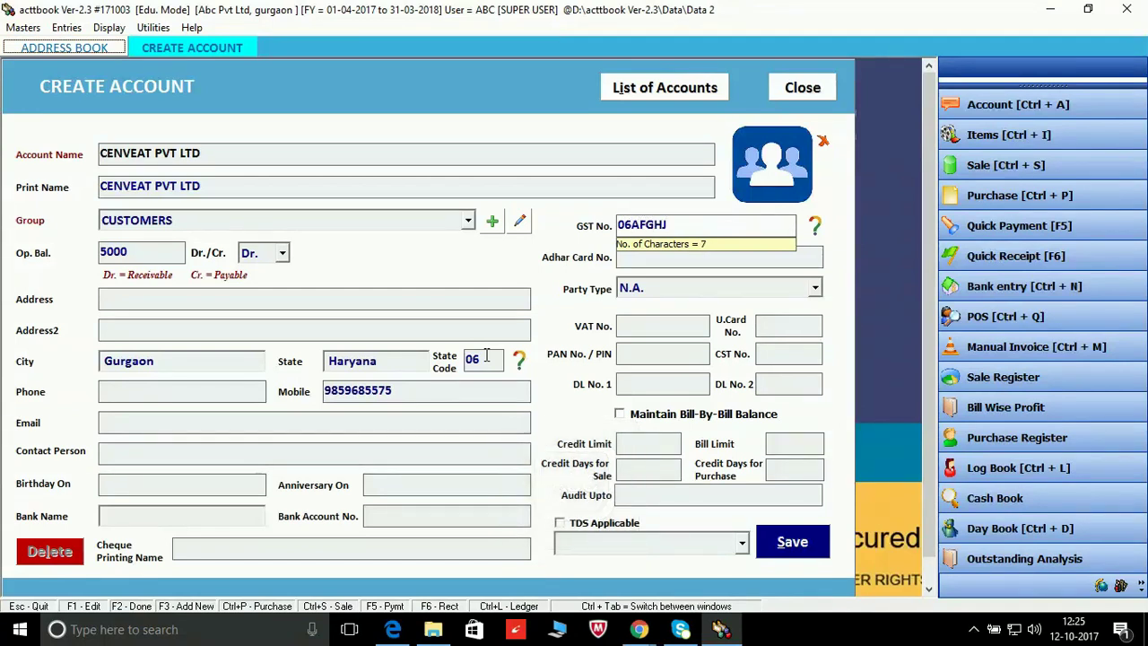
key("BackSpace")
type("17890L")
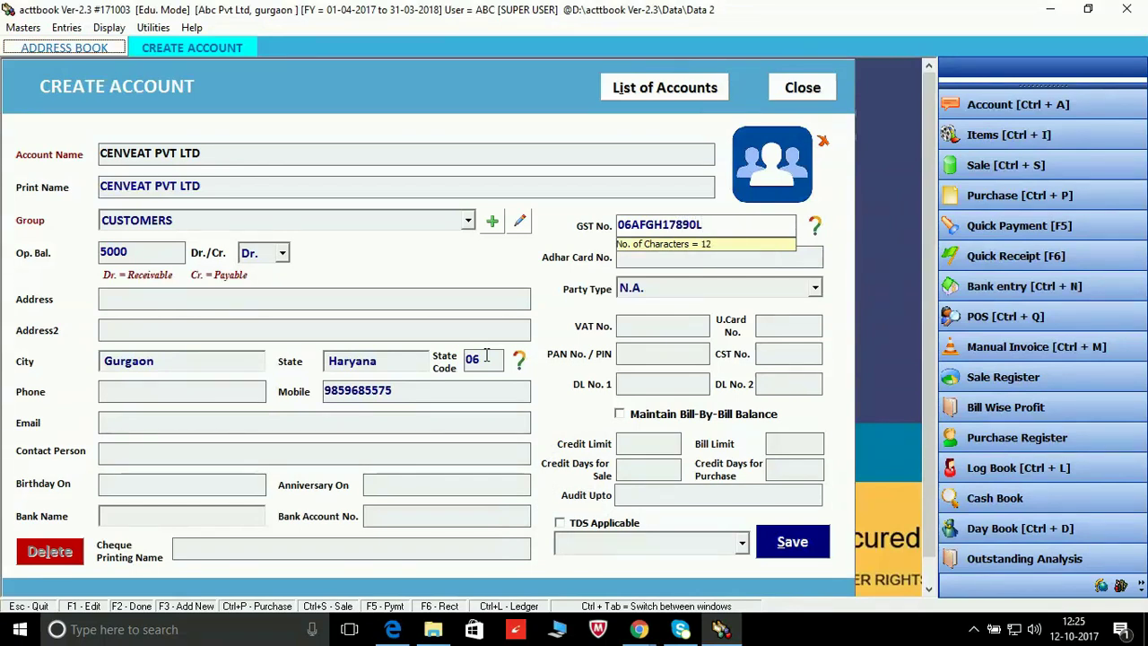
type("1Z2")
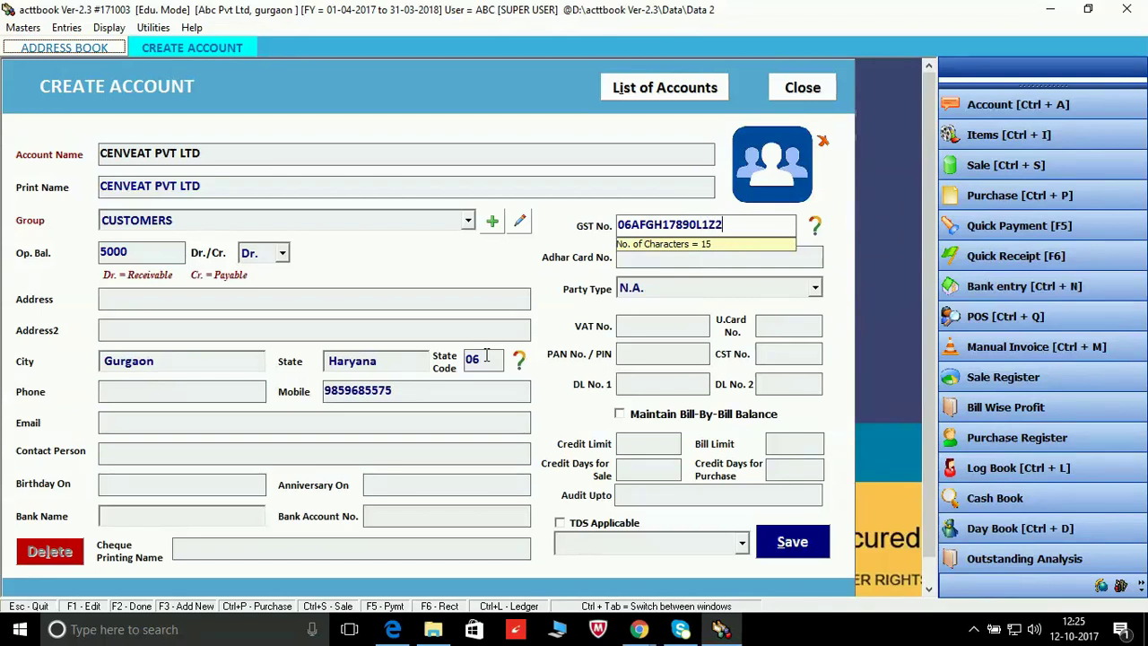
key("Return")
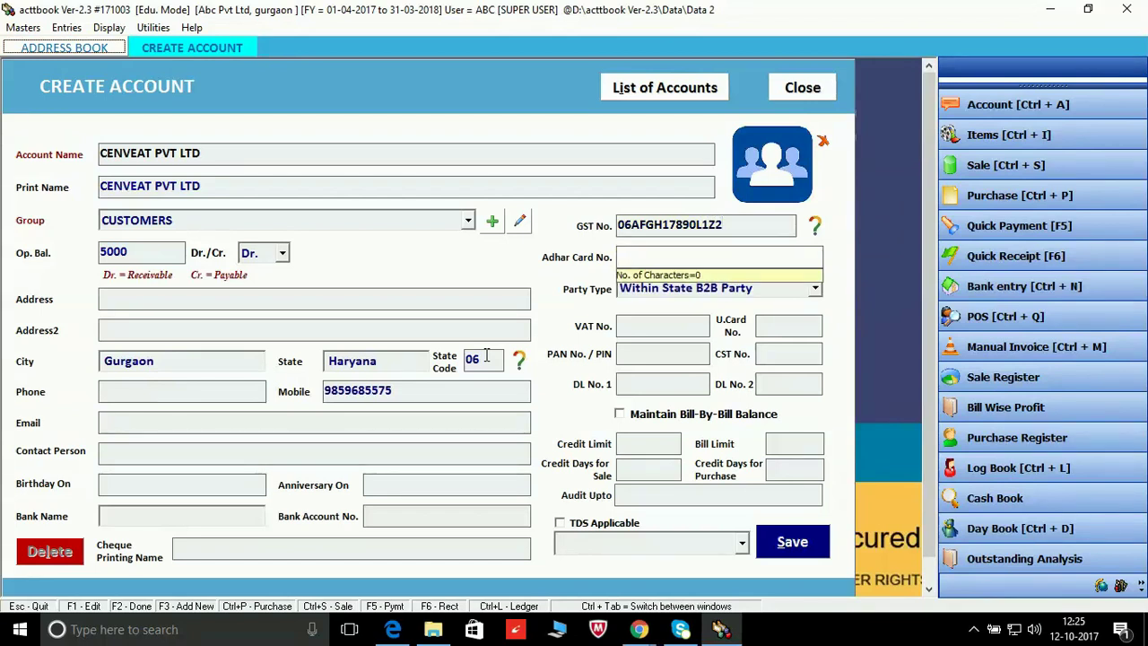
key("Return")
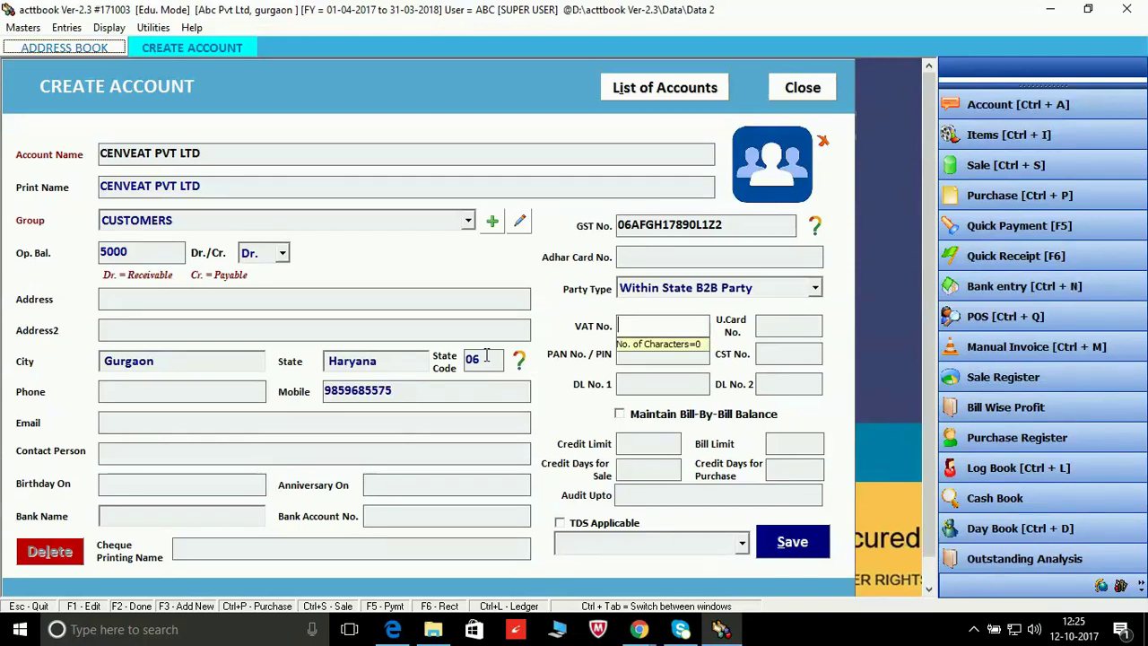
key("Return")
Step: Open the Party Type dropdown to view the available party types
left_click(815, 288)
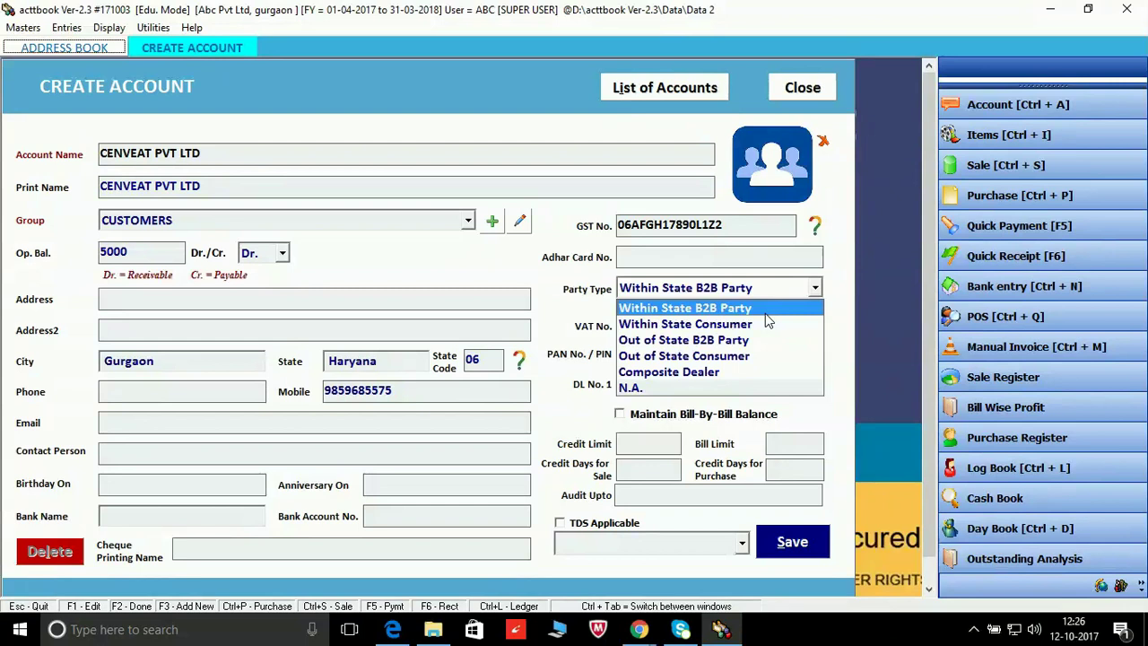
Step: Keep Within State B2B Party and leave the VAT, U.Card, PAN, CST and DL numbers empty
key("Return")
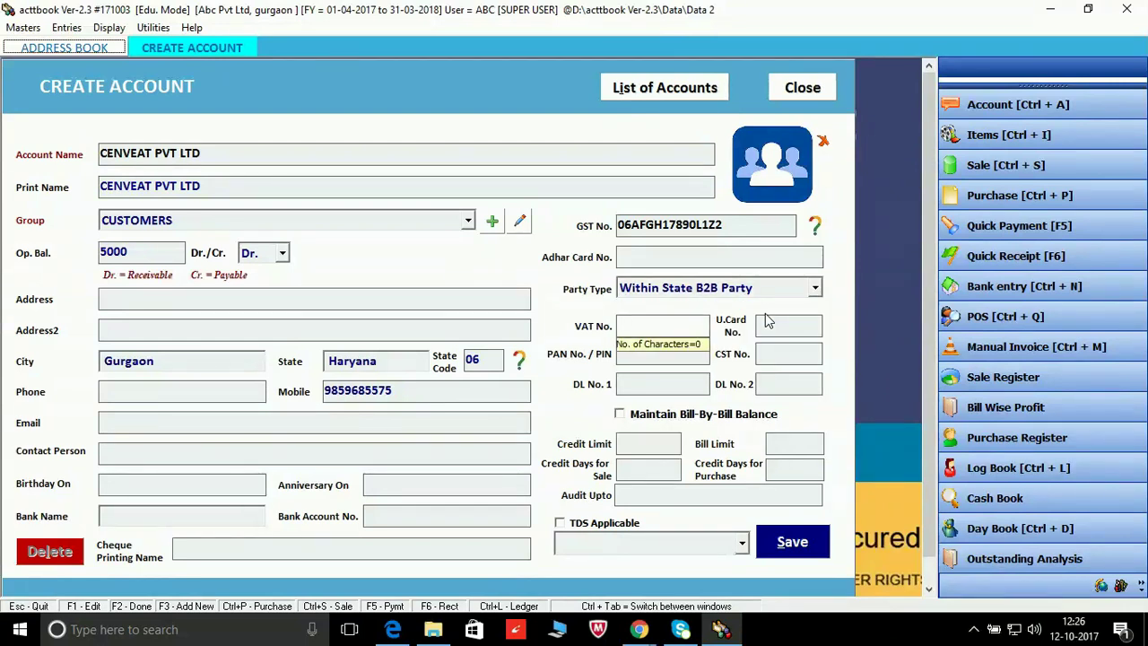
left_click(767, 321)
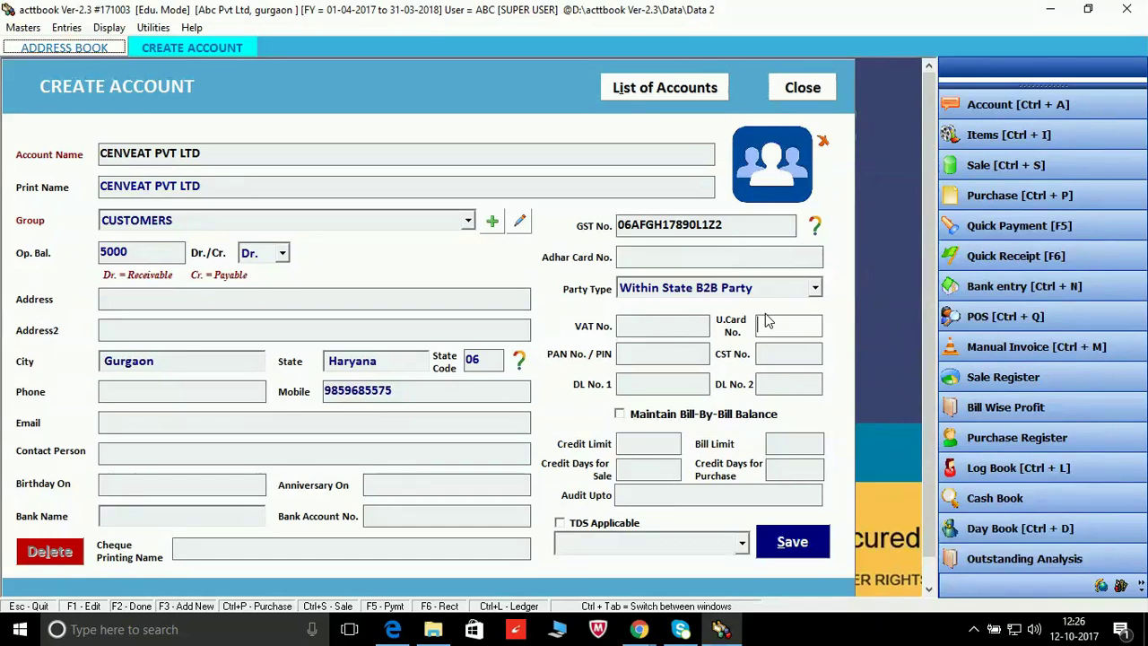
key("Return")
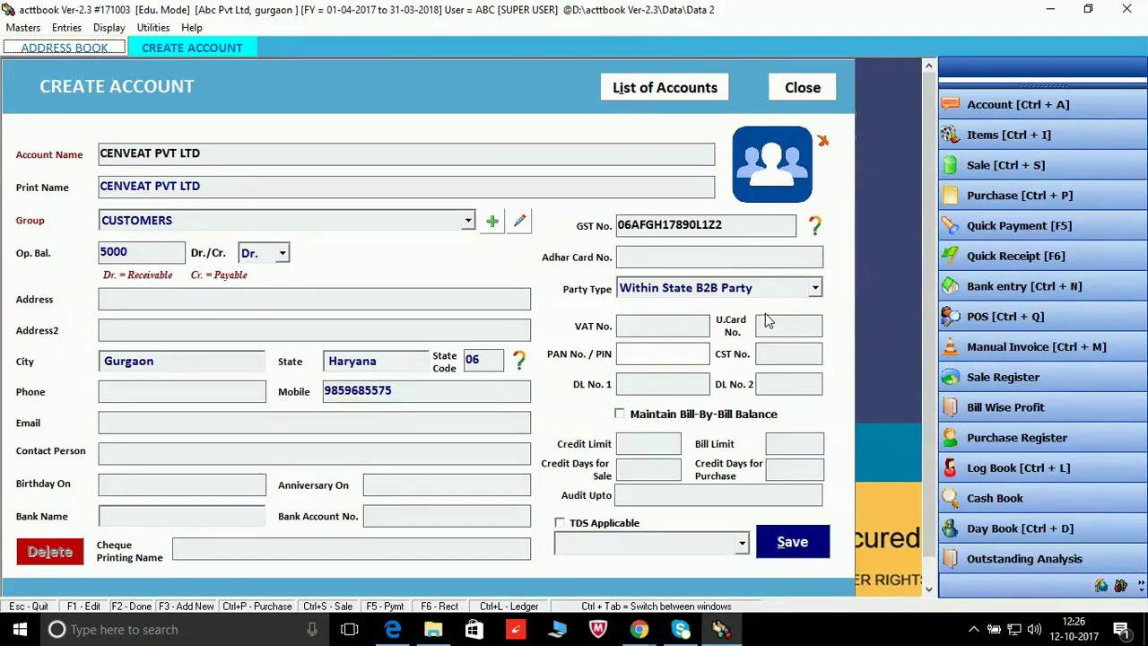
key("Return")
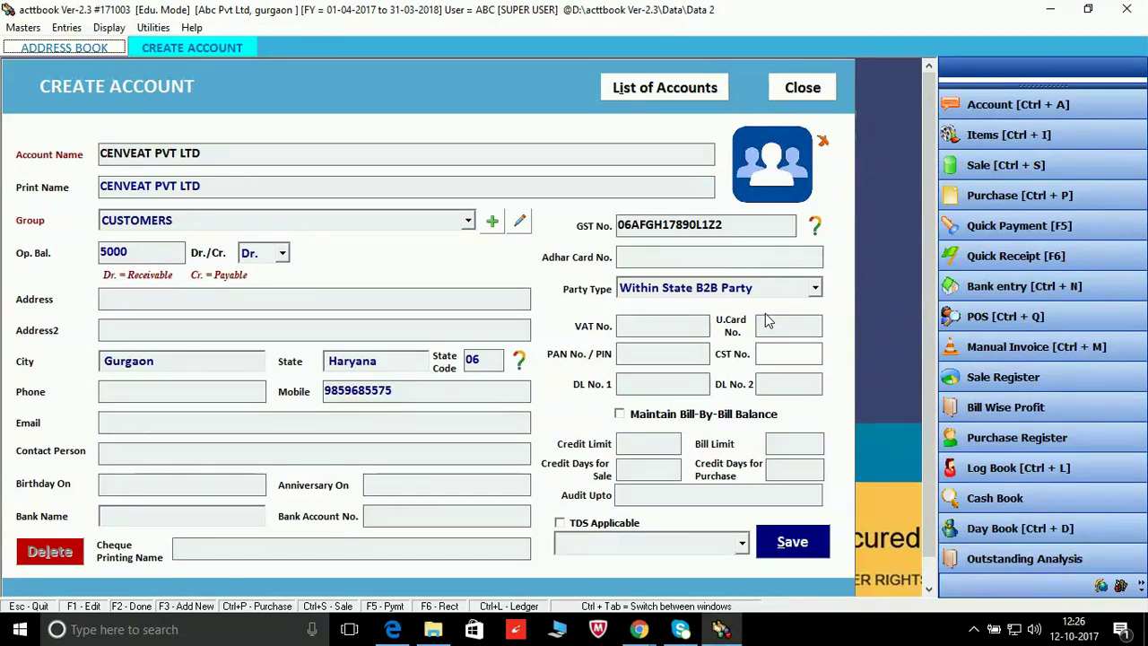
key("Return")
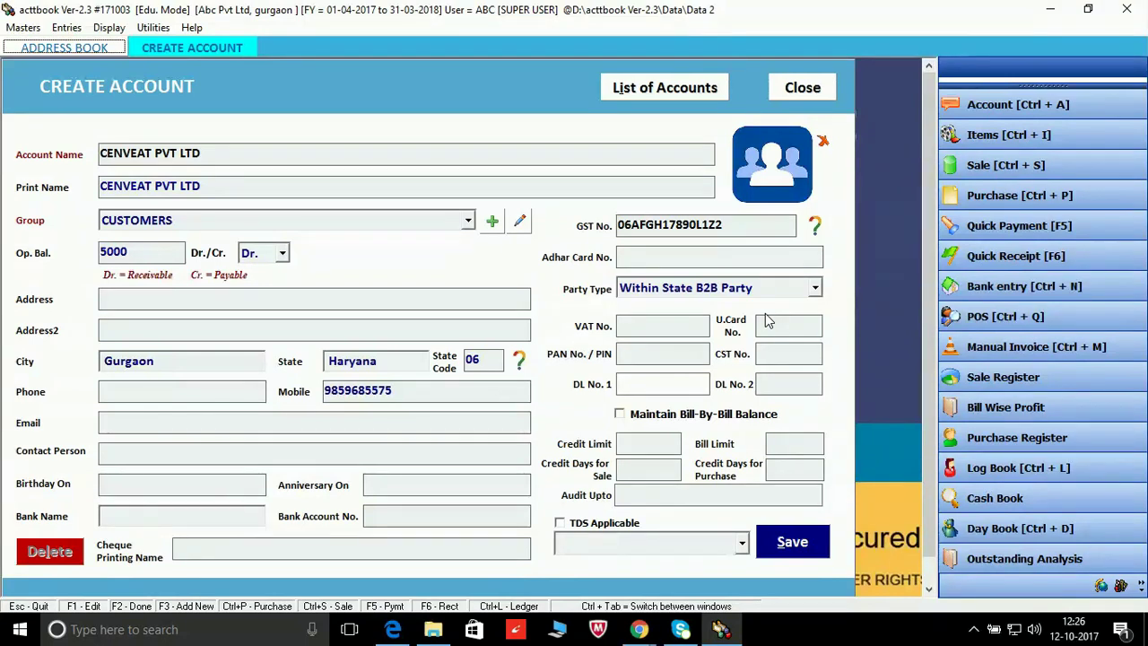
key("Tab")
key("Tab")
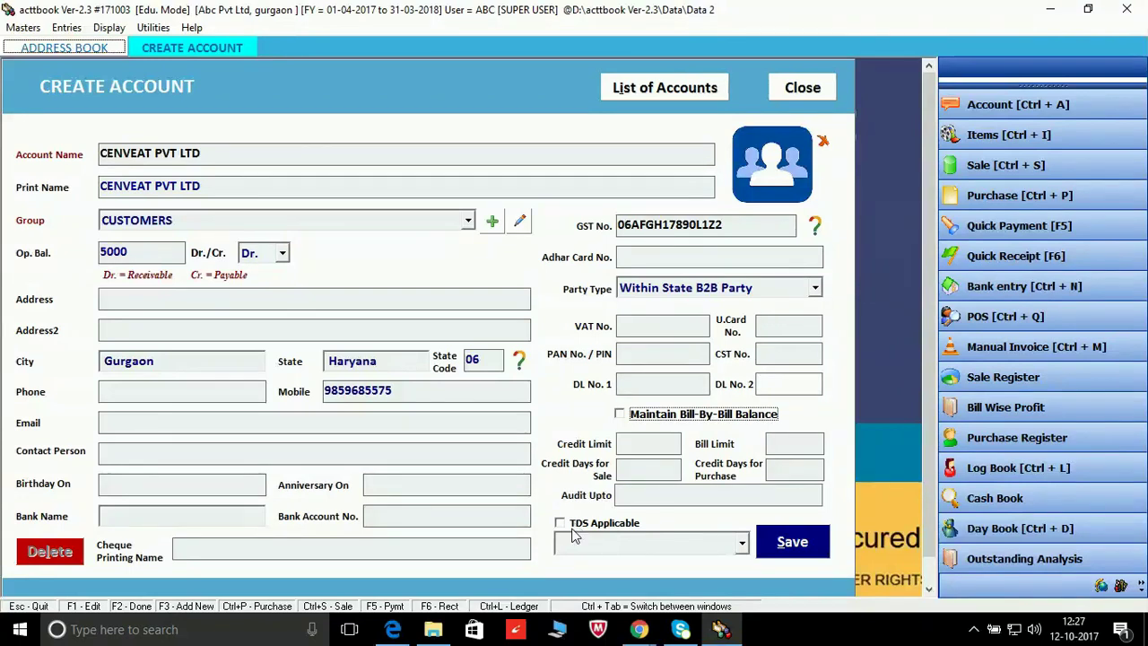
Step: Turn on Maintain Bill-By-Bill Balance, closing the opening-balances dialog without adding bills
left_click(620, 414)
left_click(807, 414)
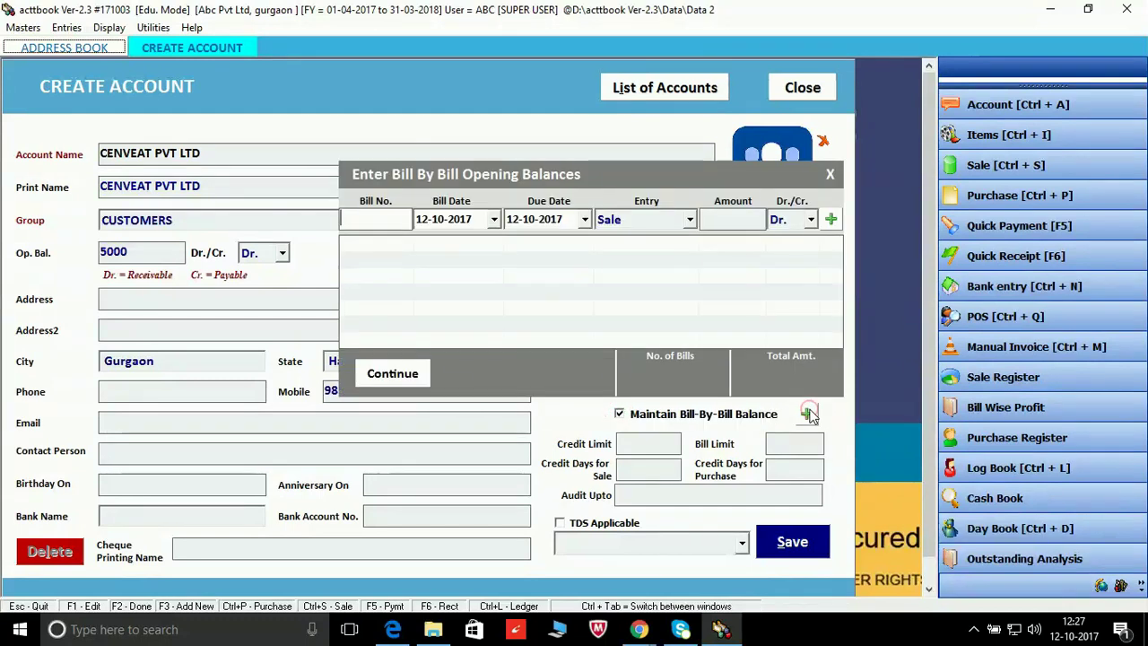
left_click(831, 175)
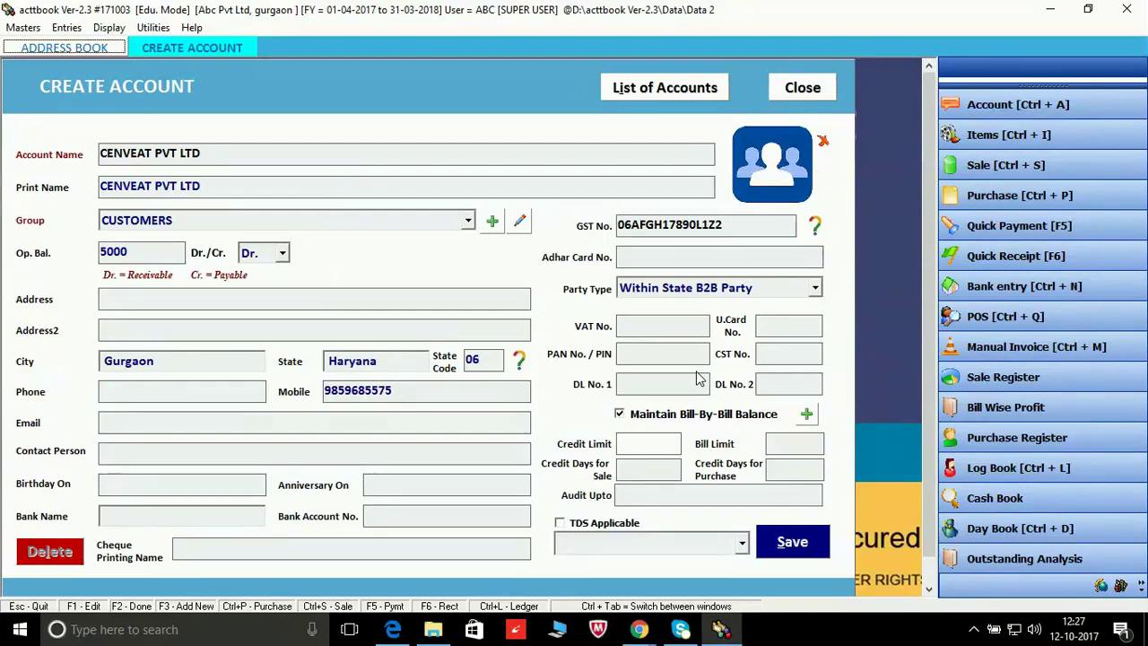
Step: Leave credit limit and credit days blank, then save the new customer account
key("Tab")
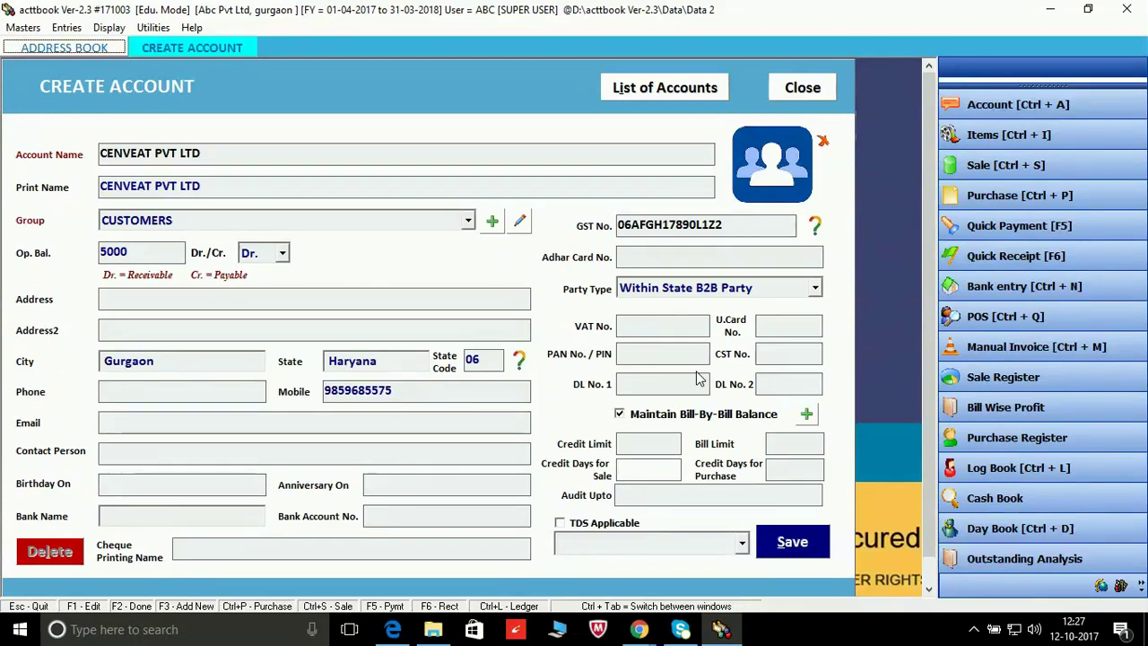
key("Tab")
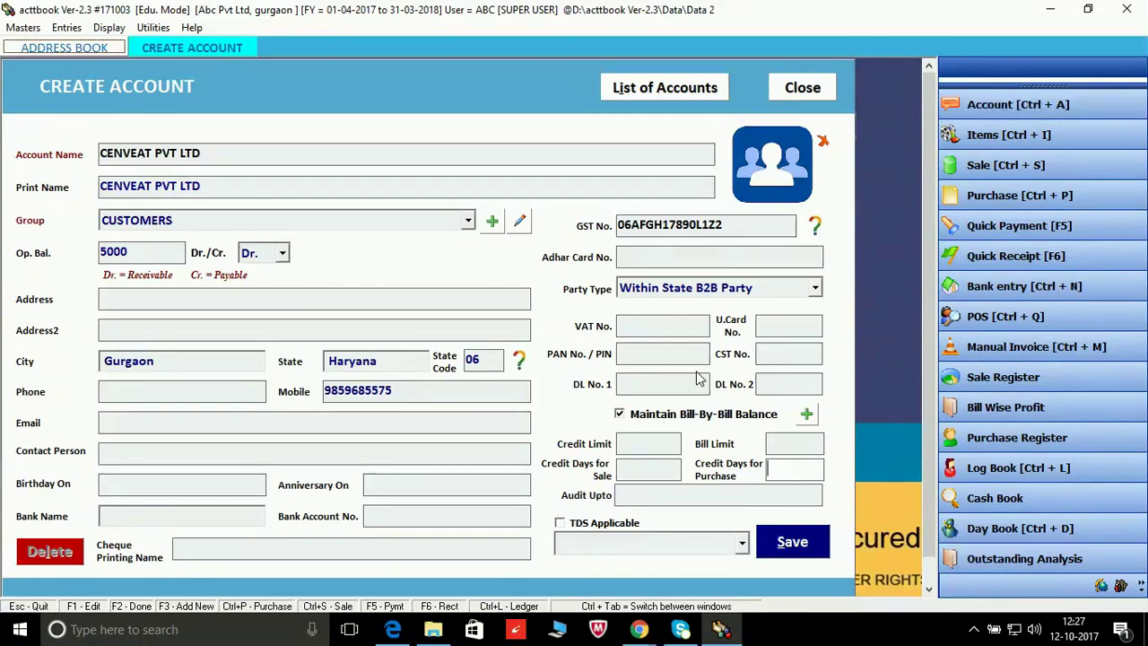
key("Tab")
key("Tab")
key("Tab")
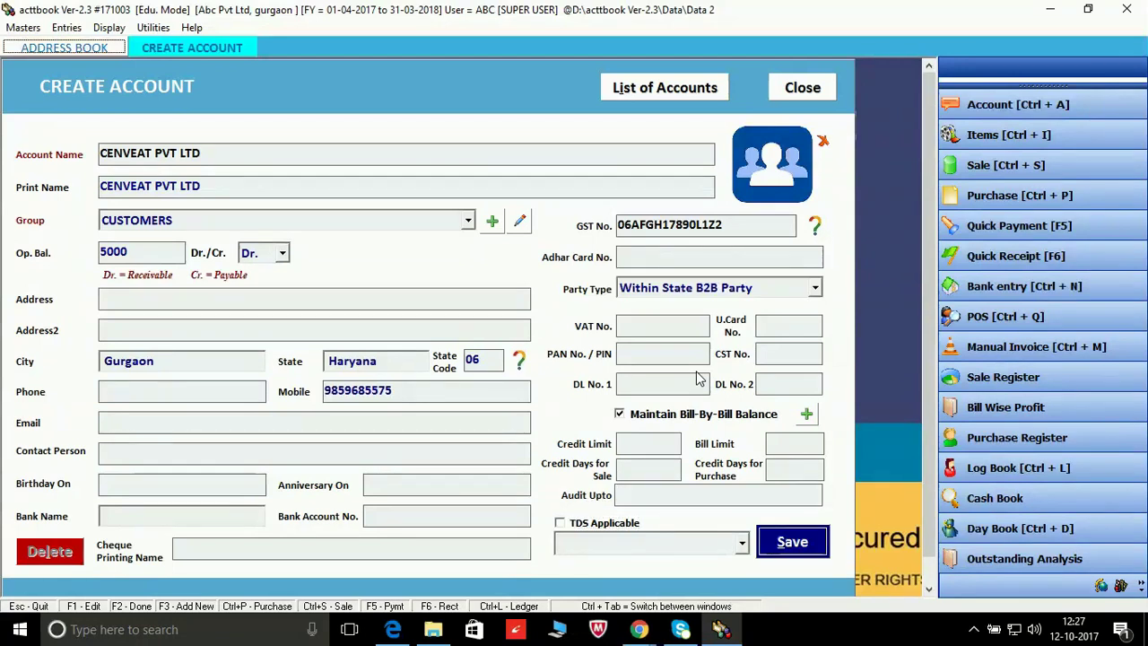
key("Return")
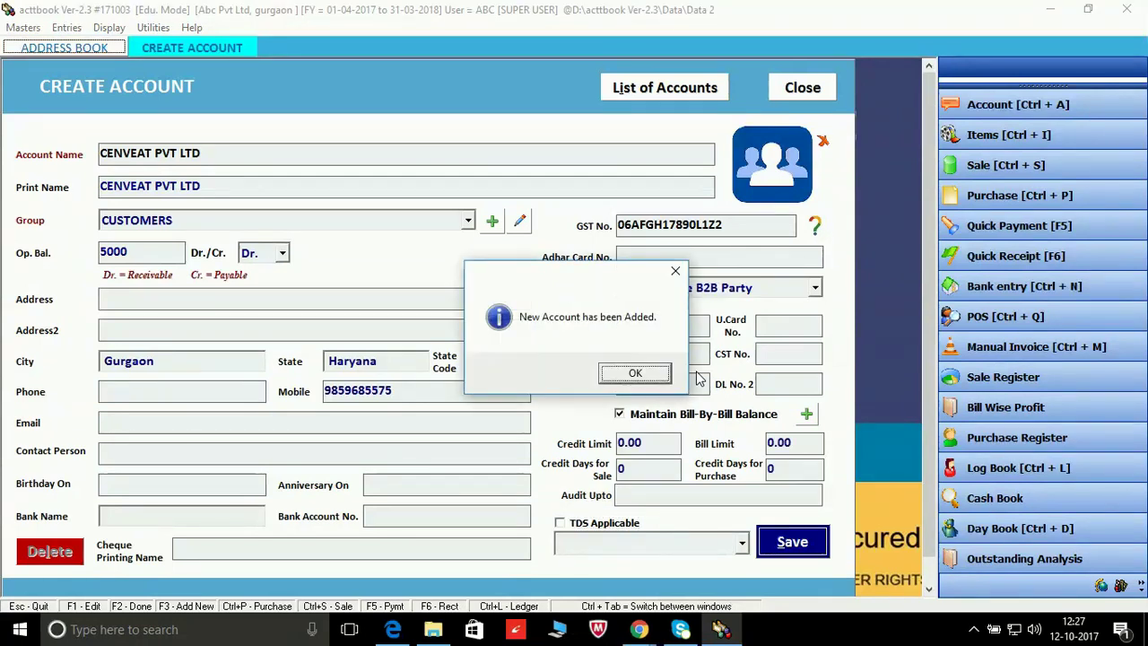
key("Return")
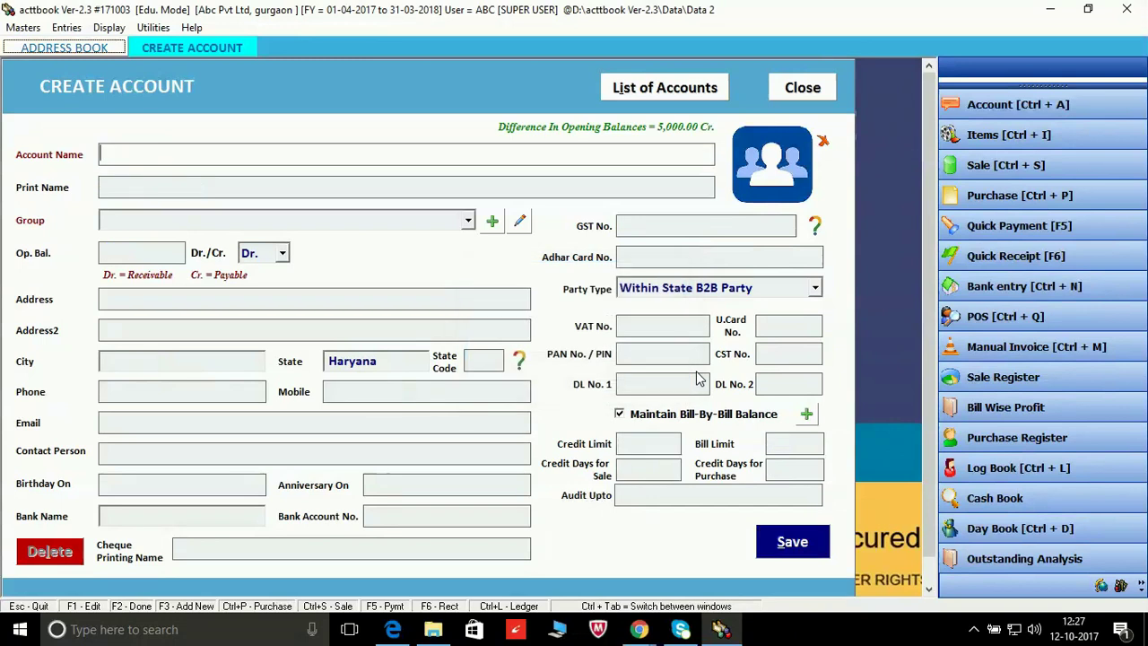
Step: Create a new item named Computers with short name comp from the Items list
left_click(991, 140)
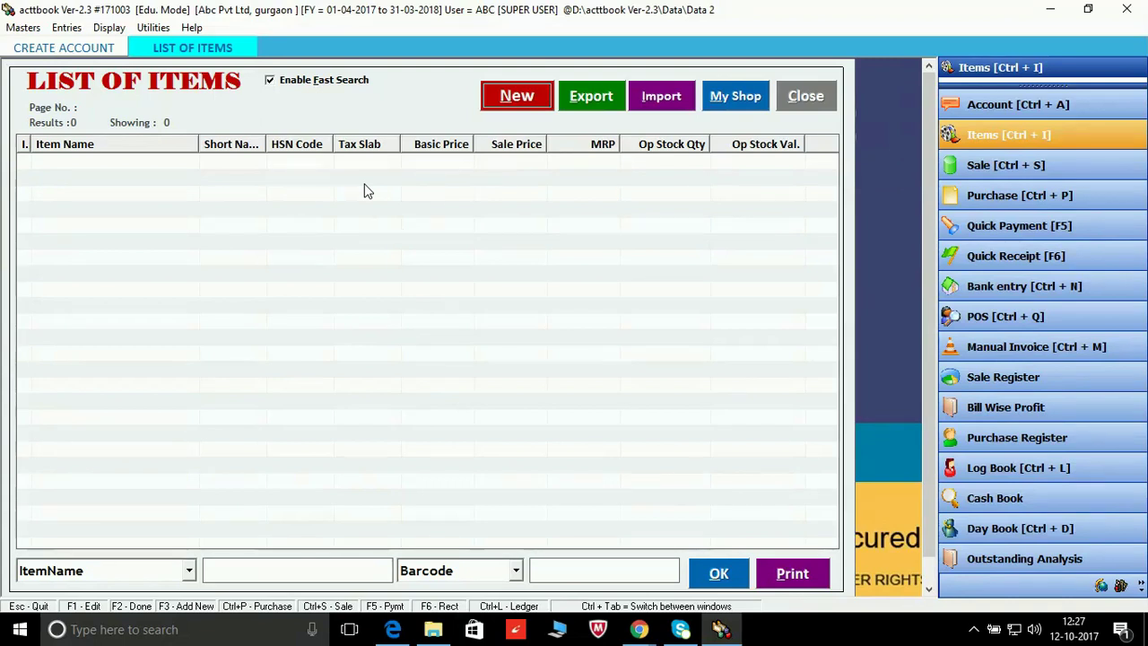
left_click(517, 97)
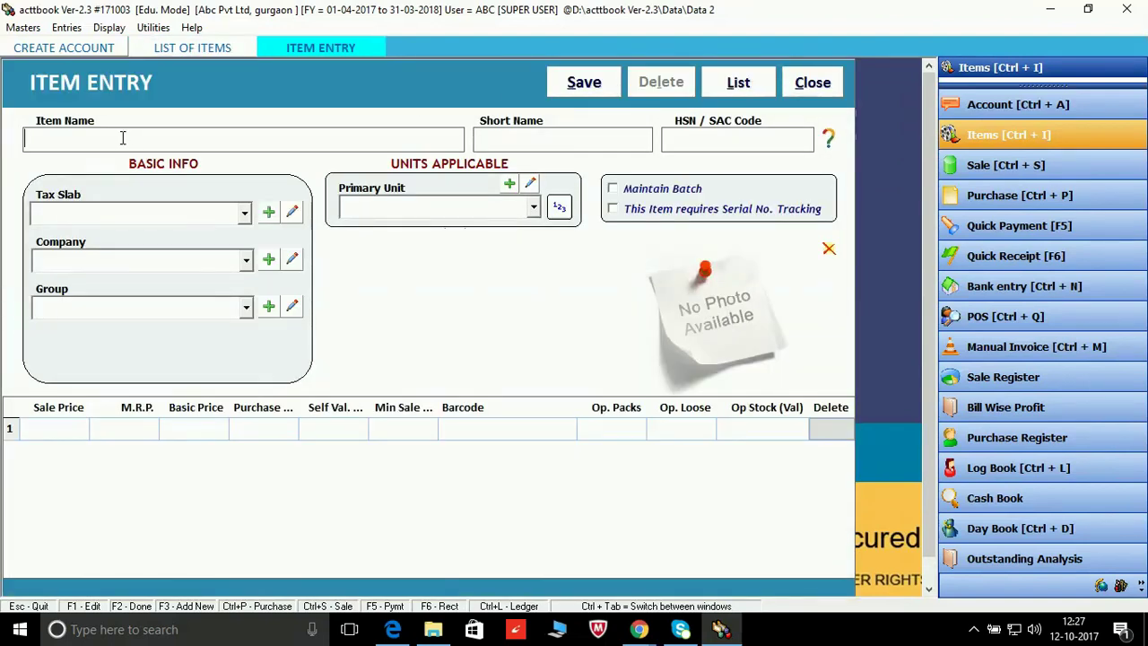
type("Compu")
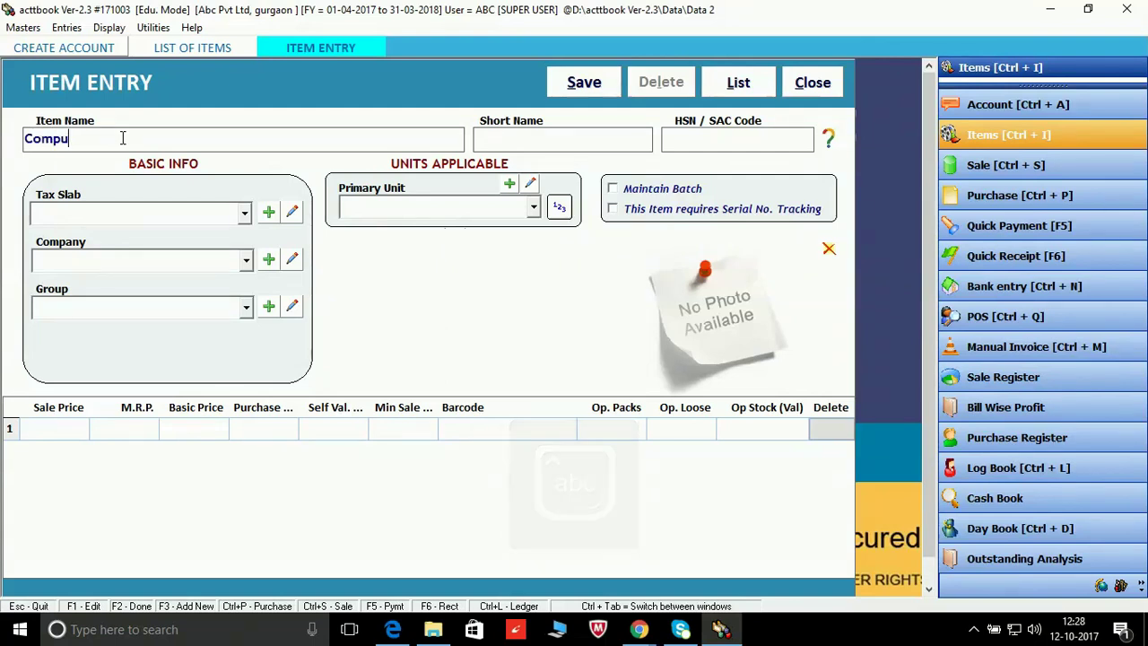
type("ters")
left_click(551, 146)
type("comp")
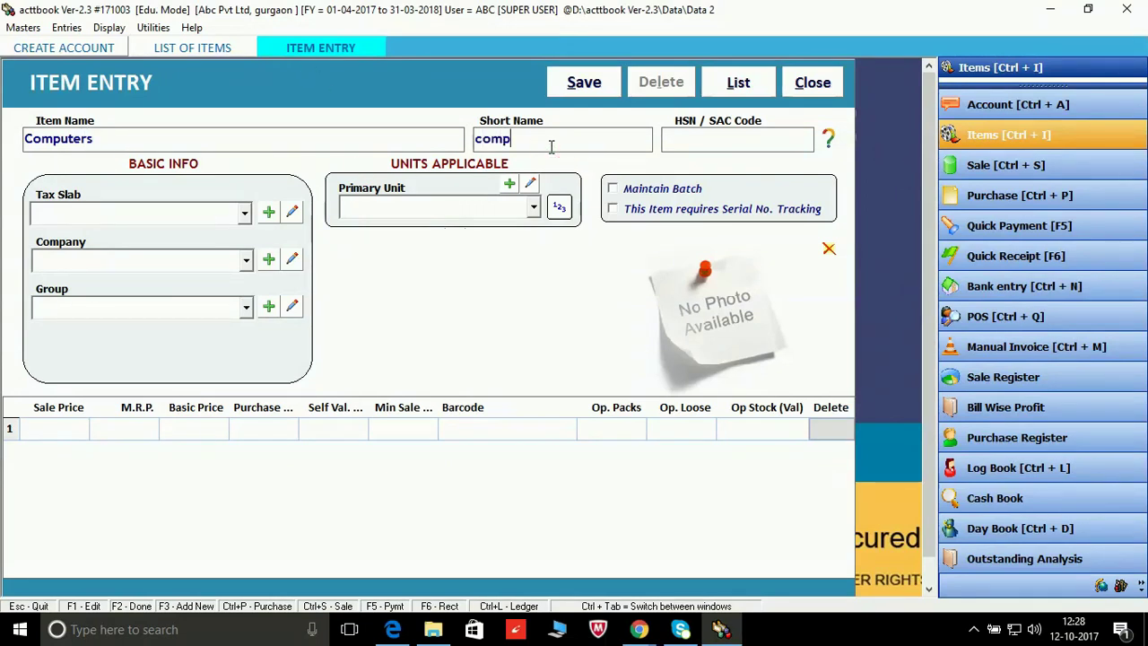
key("Tab")
mouse_move(830, 143)
Step: Open the List of HSN Codes PDF from the HSN Codes / SAC Codes site
left_click(830, 143)
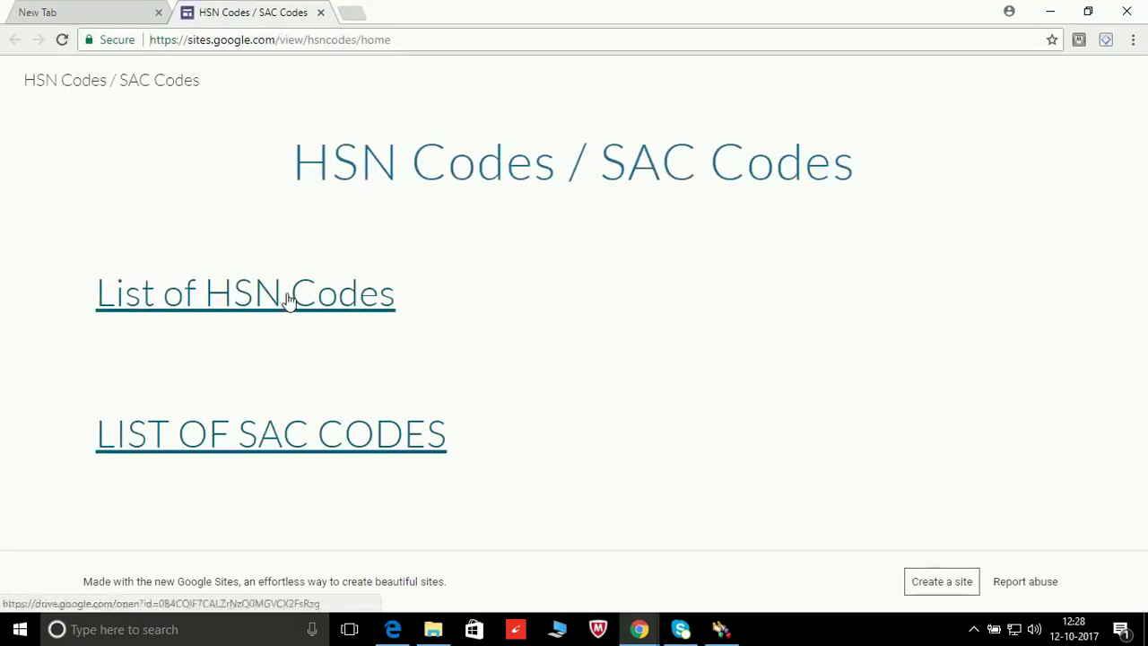
left_click(288, 301)
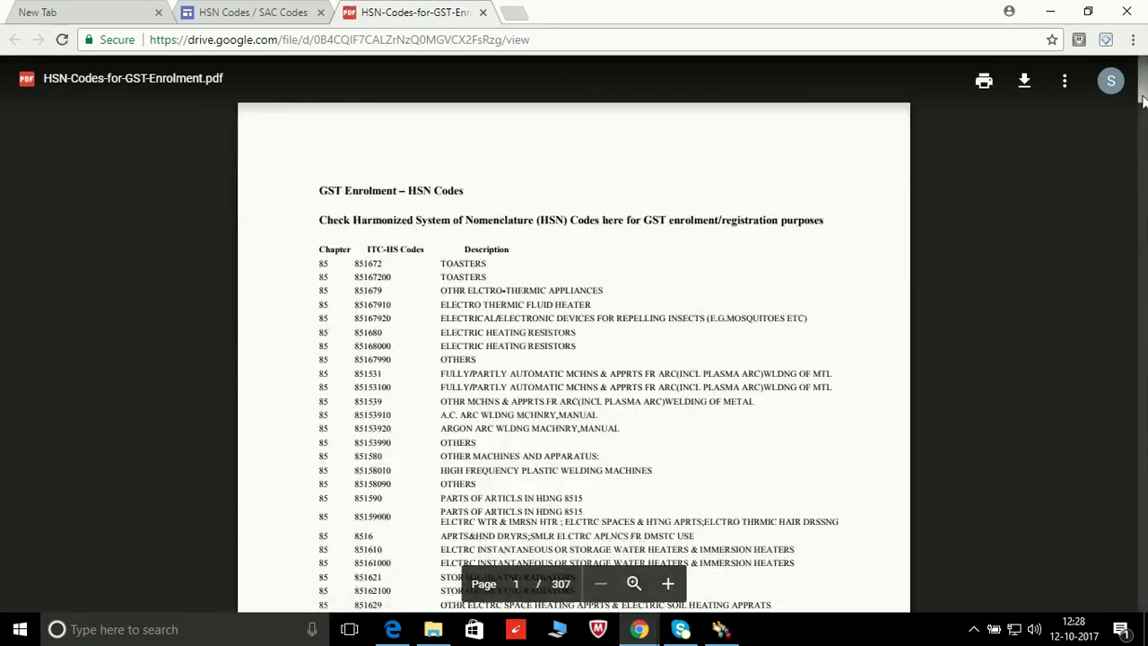
Step: Search the HSN codes PDF for 'computer' until the PERSONAL COMPUTER entry on page 259
left_click_drag(1143, 100, 1142, 71)
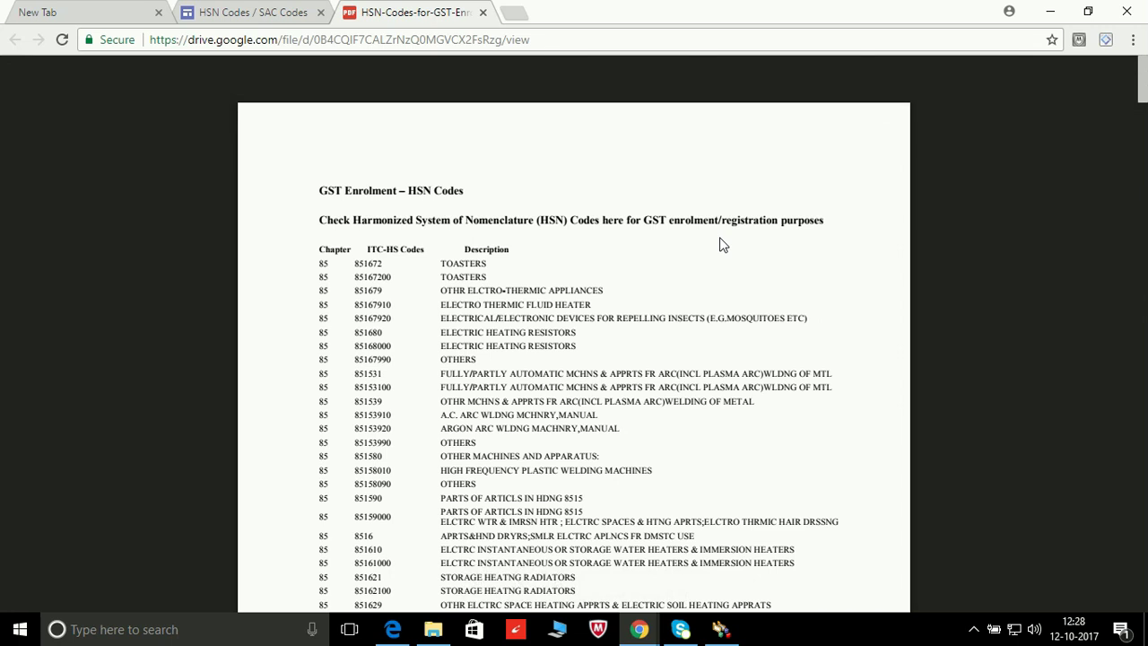
key("ctrl+f")
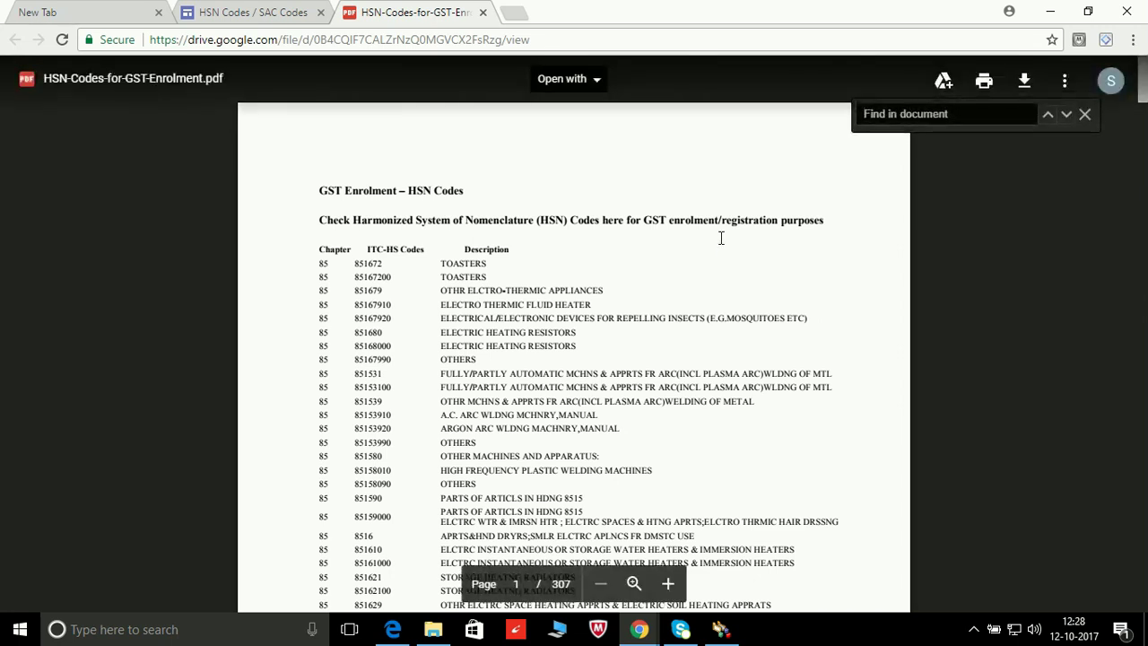
type("computer")
left_click(1068, 114)
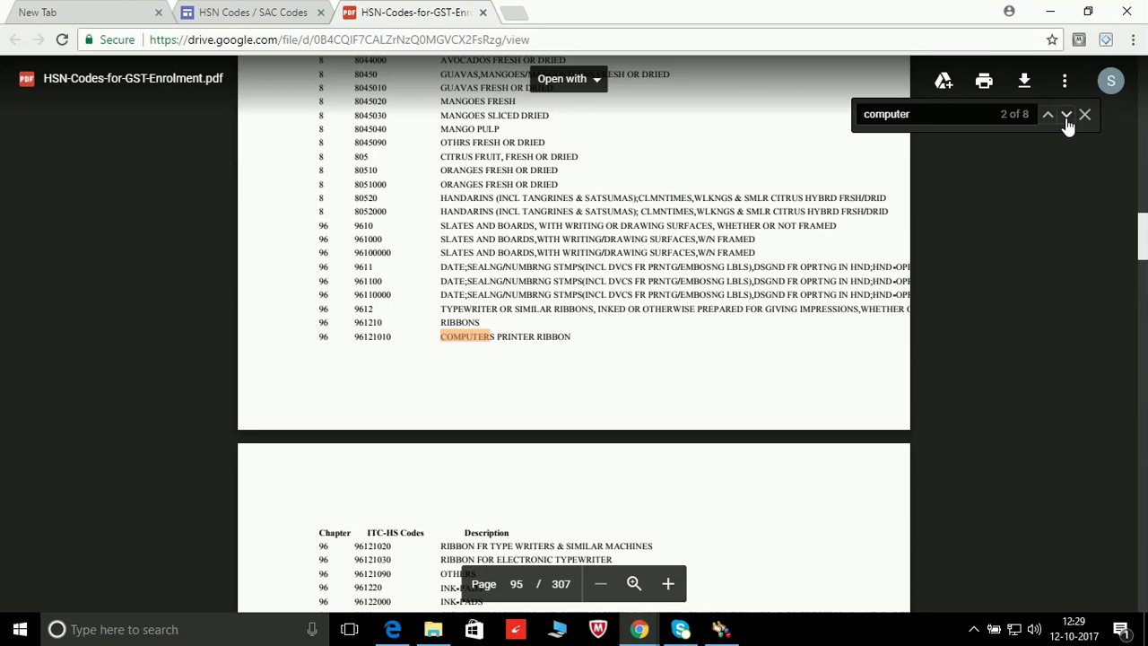
scroll(1067, 123, "down", 1)
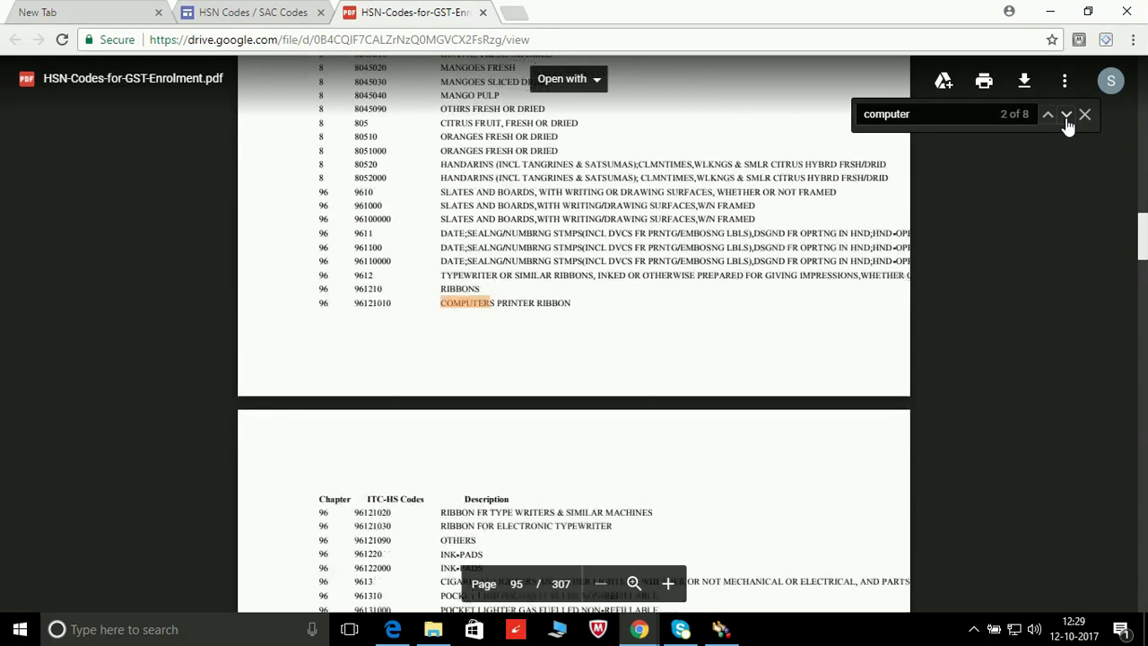
scroll(1067, 124, "down", 2)
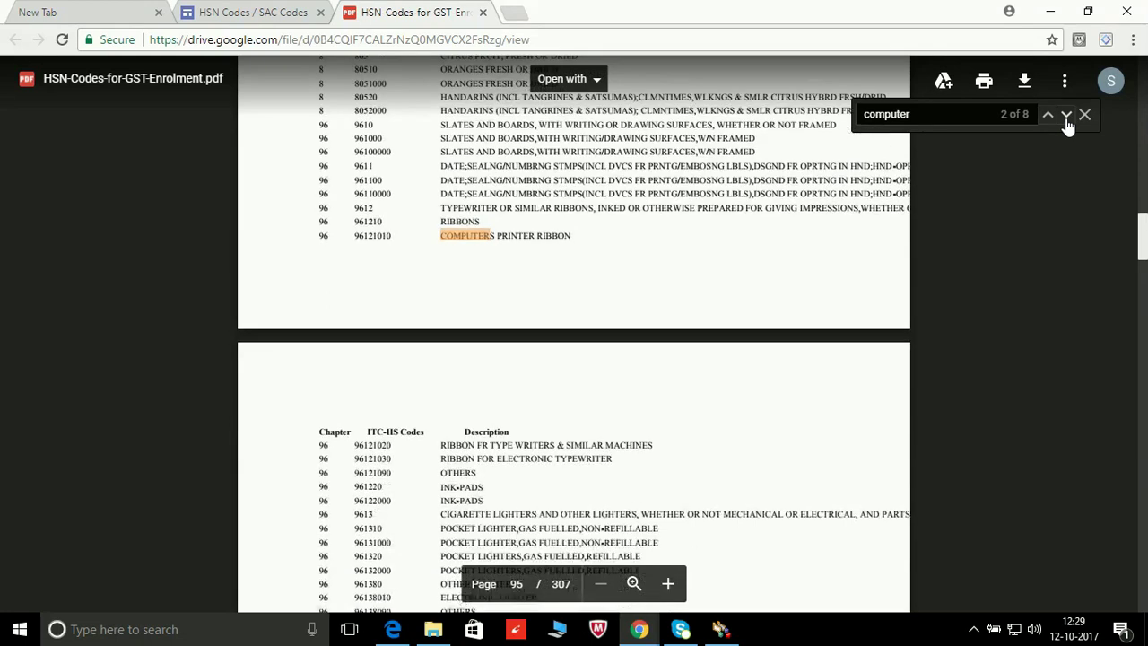
left_click(1067, 115)
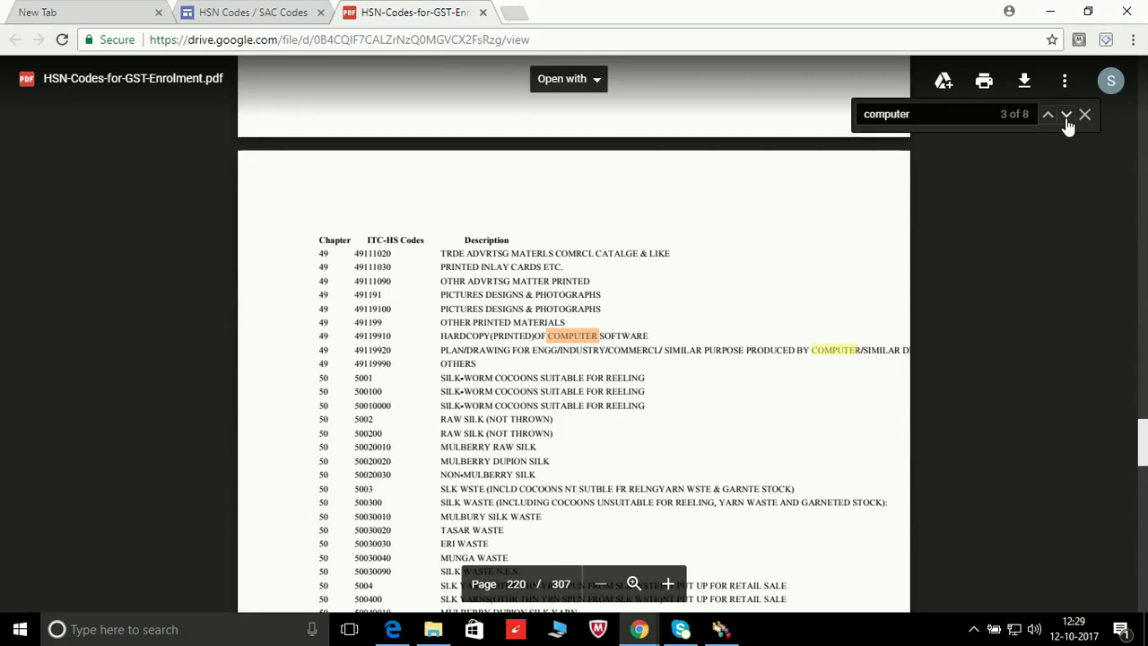
left_click(1067, 117)
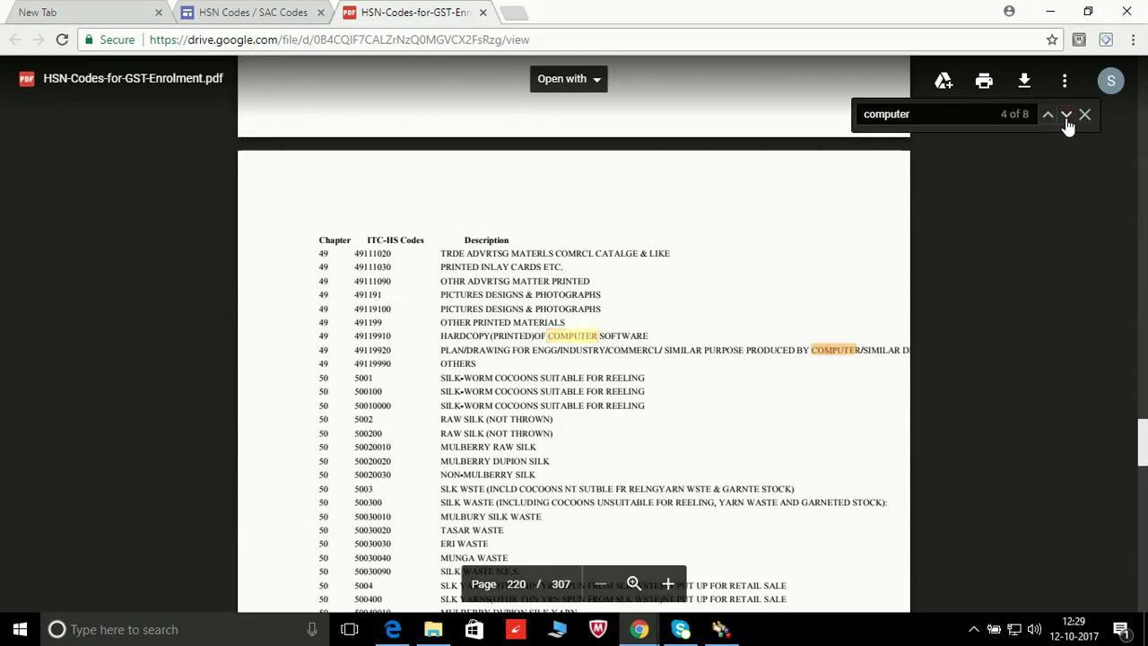
left_click(1068, 116)
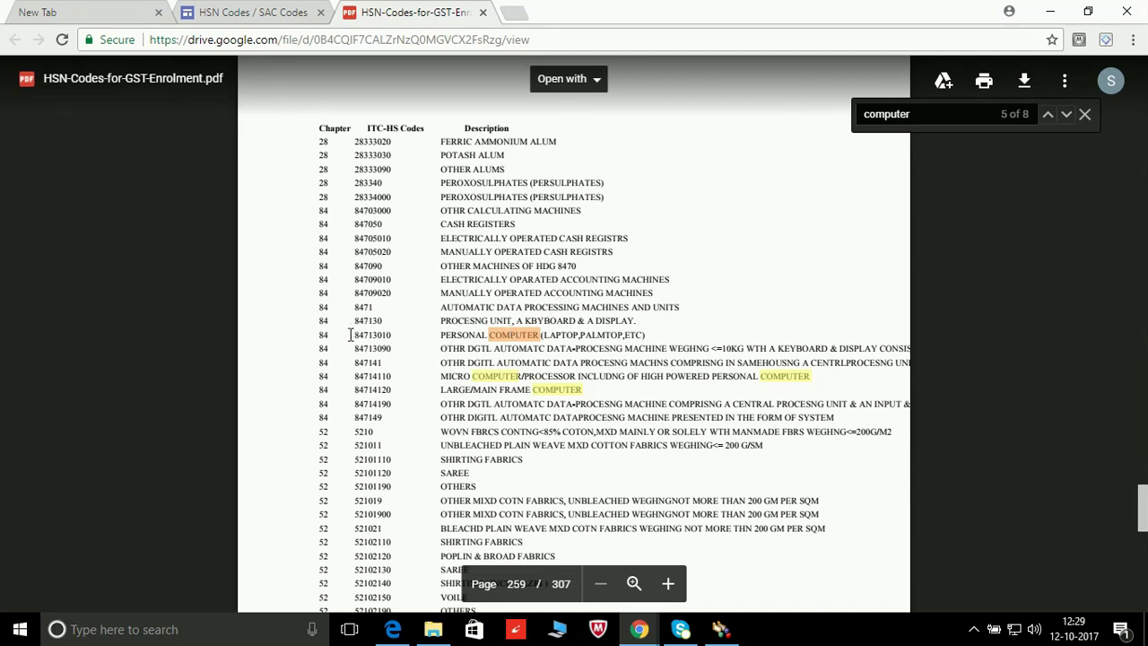
Step: Copy the code 84713010 and return to acttbook's HSN / SAC Code field
left_click_drag(350, 334, 391, 335)
key("ctrl+c")
left_click(721, 629)
left_click(741, 144)
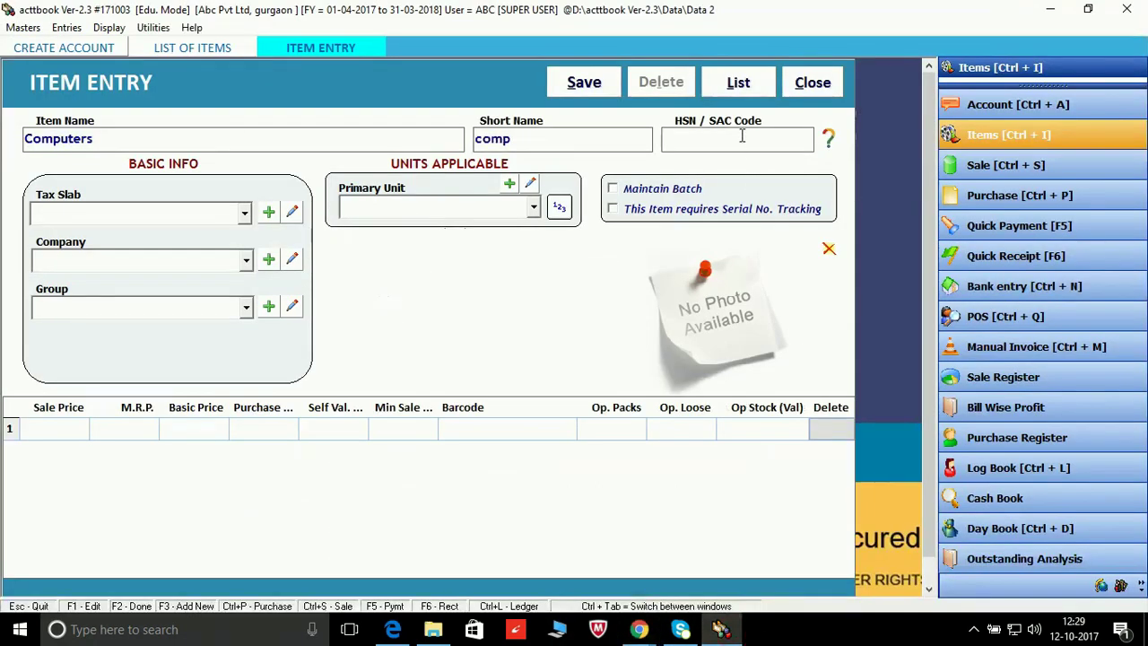
Step: Paste HSN code 84713010, choose the 18% GST tax slab and keep company GENERAL
key("ctrl+v")
key("Tab")
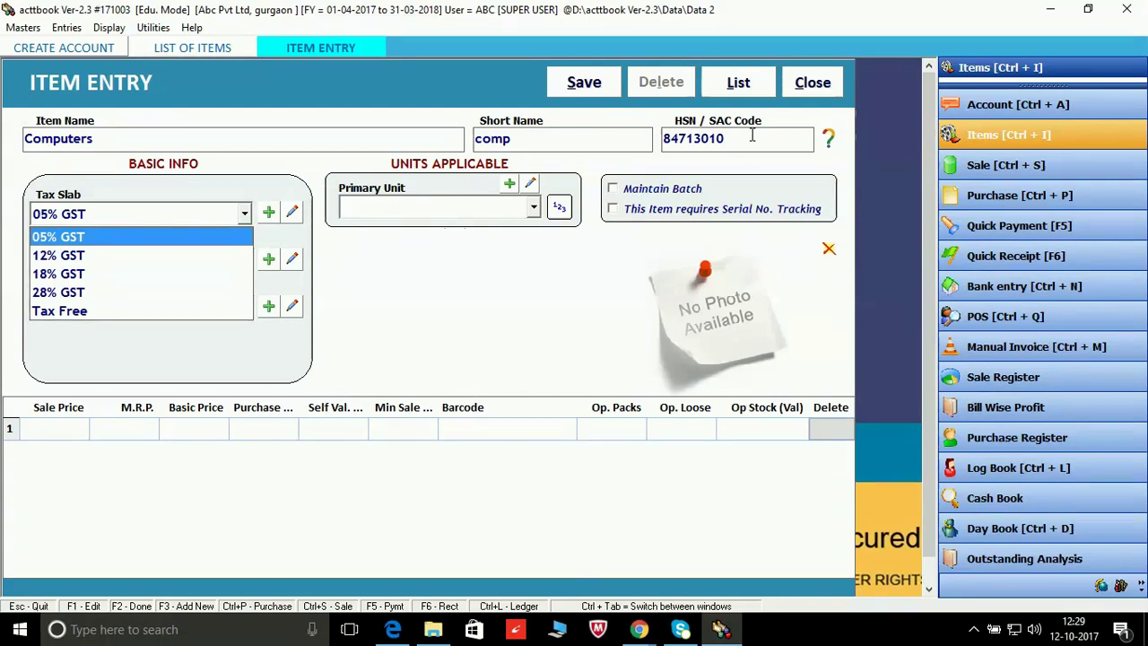
key("Down")
key("Down")
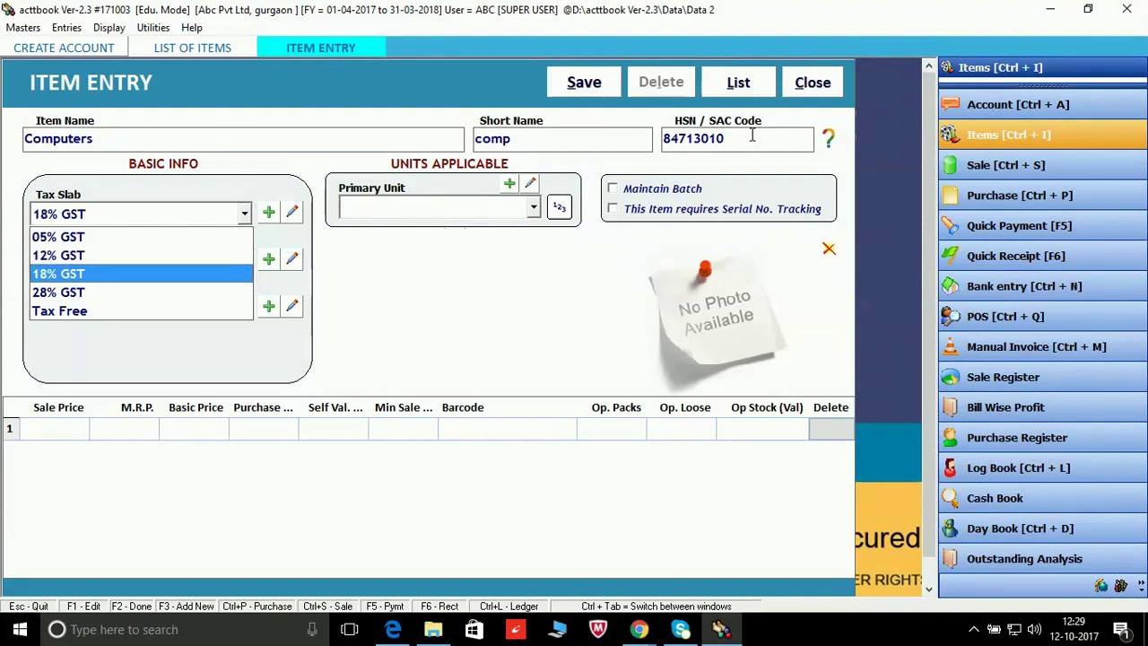
key("Return")
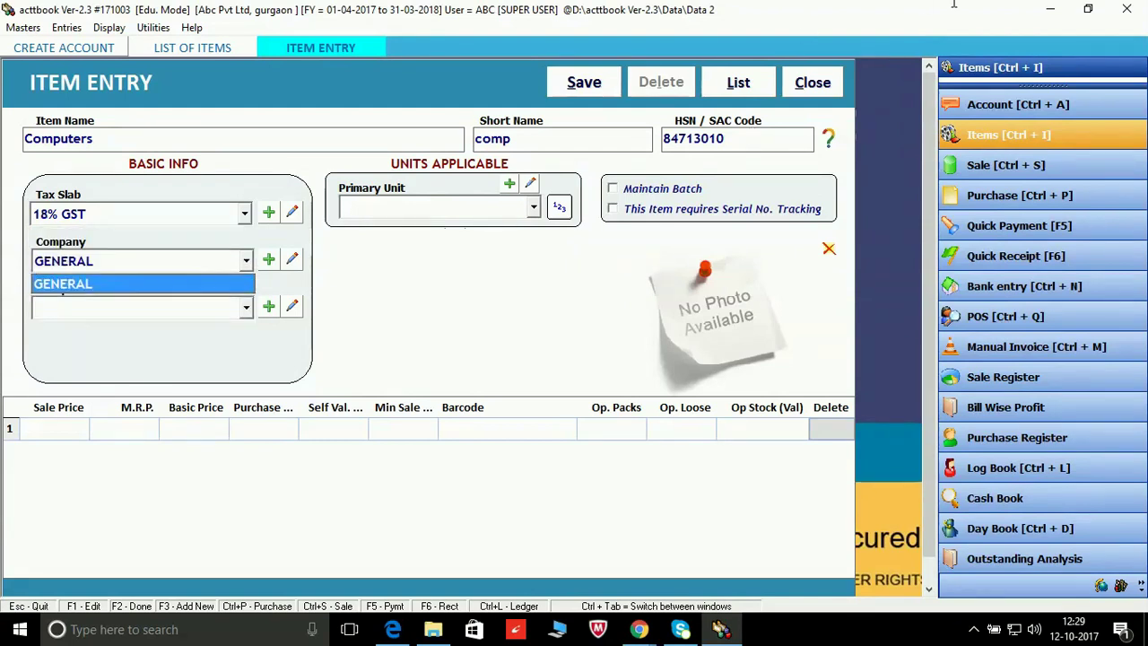
left_click(266, 207)
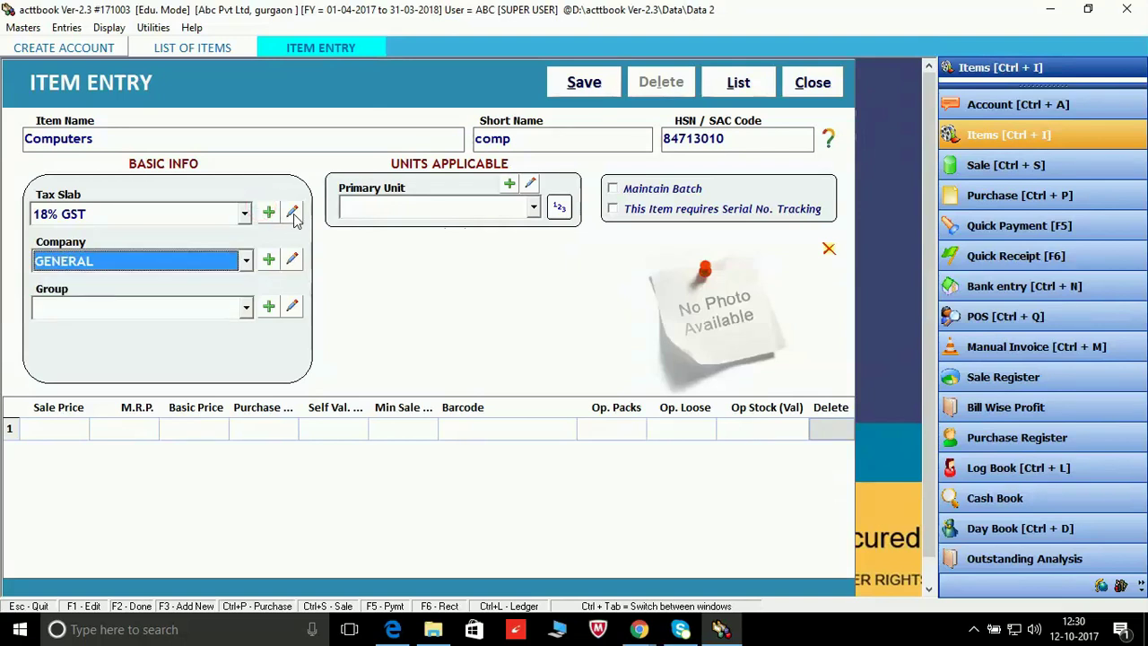
Step: Add a new item company named acer and assign it to Computers
left_click(269, 260)
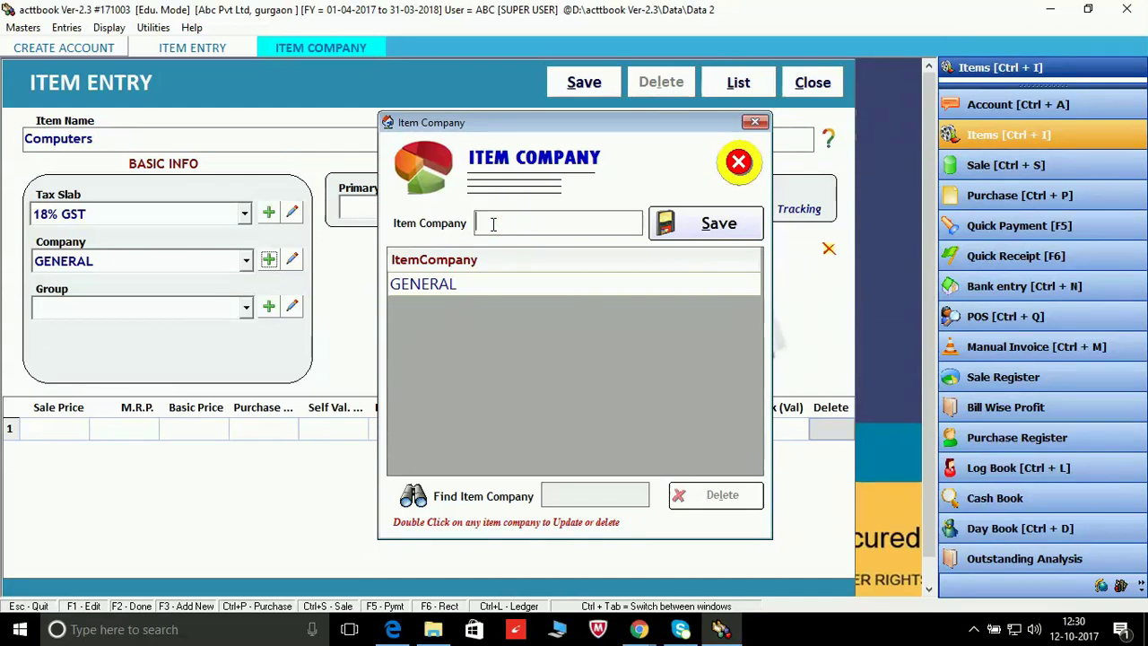
type("acer")
left_click(725, 235)
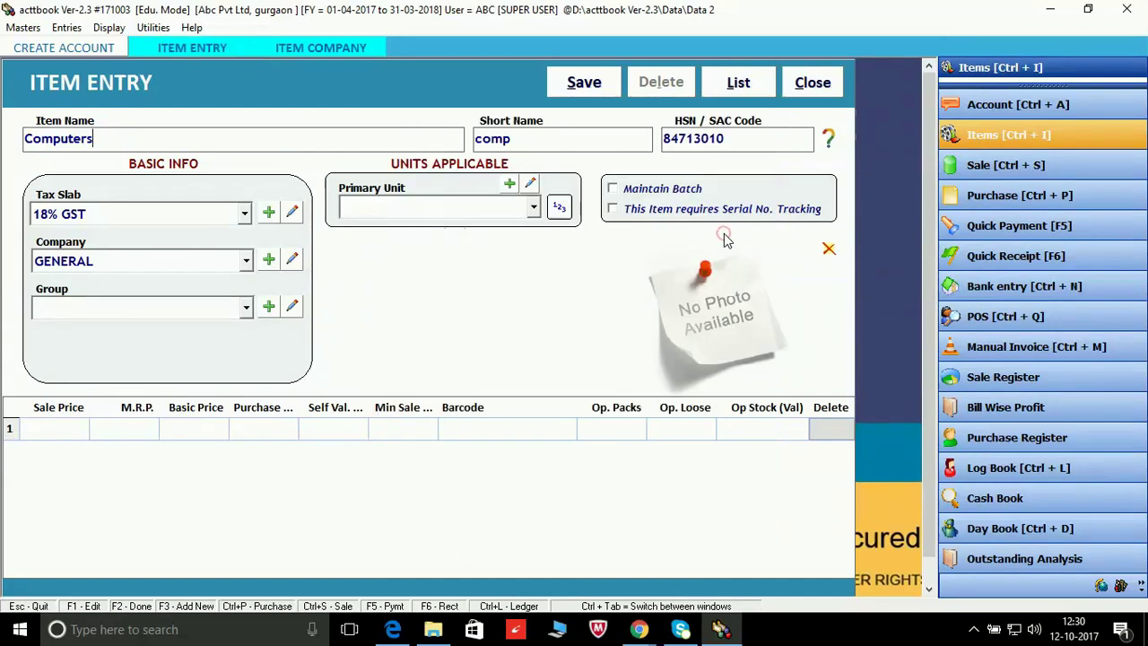
key("Return")
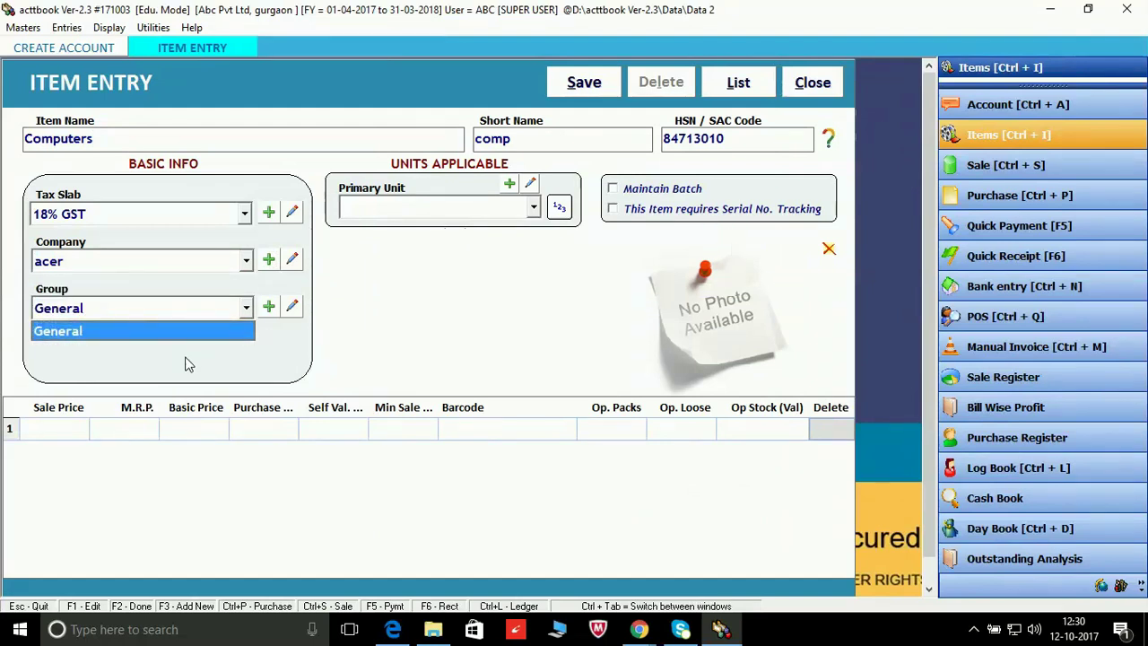
Step: Add a new item group named Electronics and save it
left_click(269, 307)
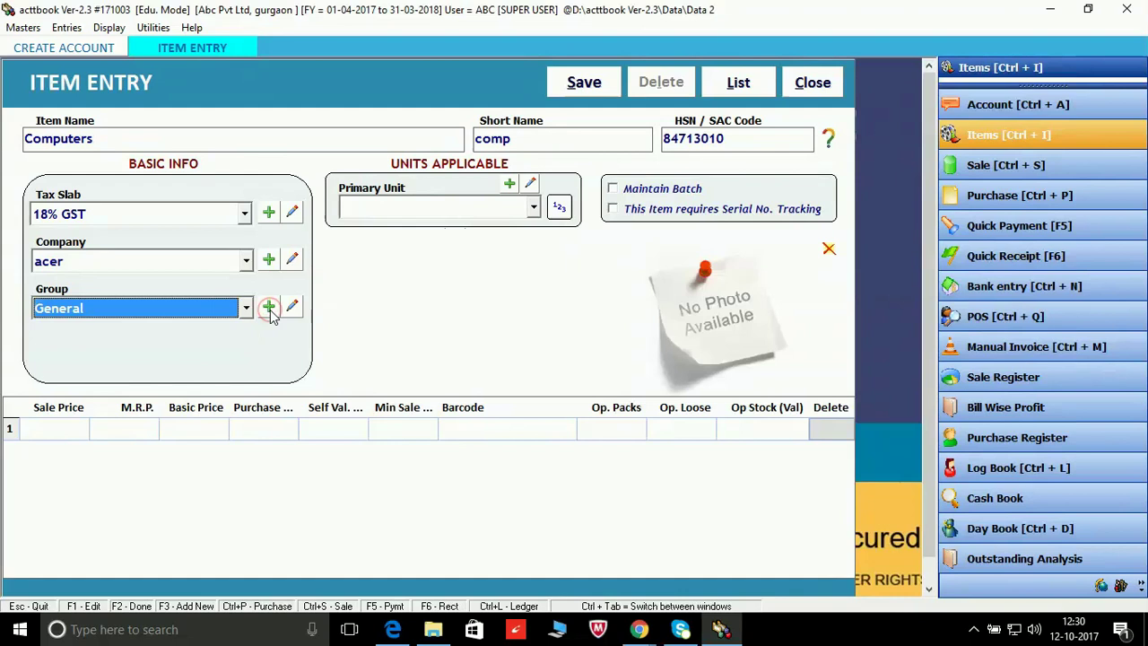
left_click(269, 307)
type("el")
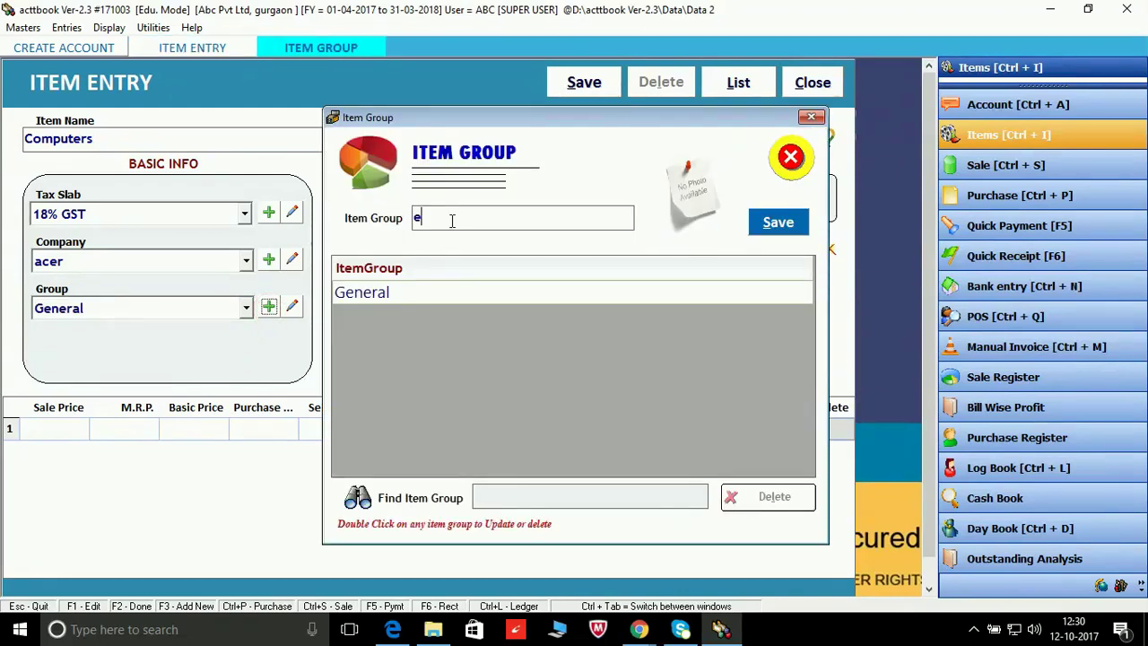
type("e")
key("BackSpace")
key("BackSpace")
key("BackSpace")
key("Caps_Lock")
type("E")
key("Caps_Lock")
type("lec")
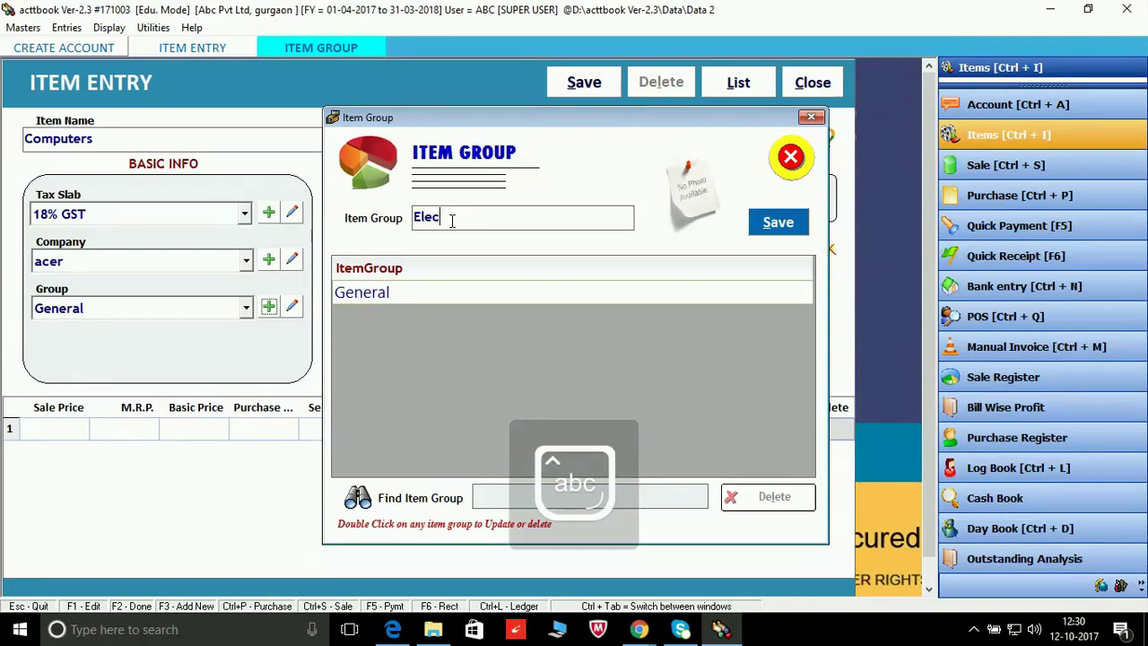
type("troni")
type("cs")
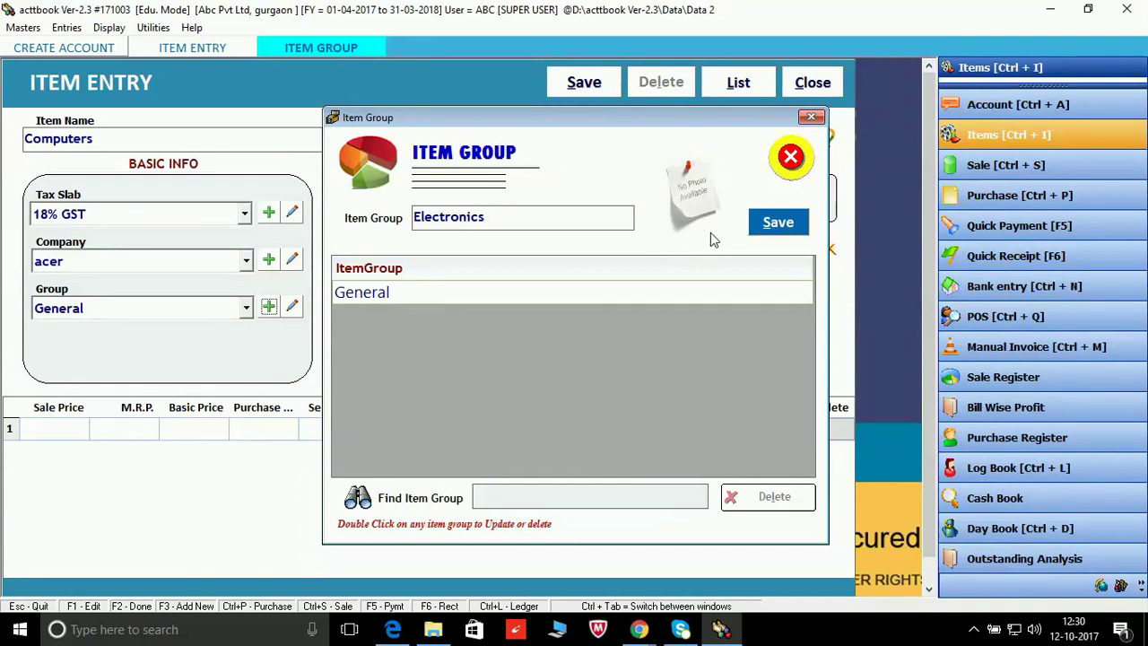
left_click(770, 224)
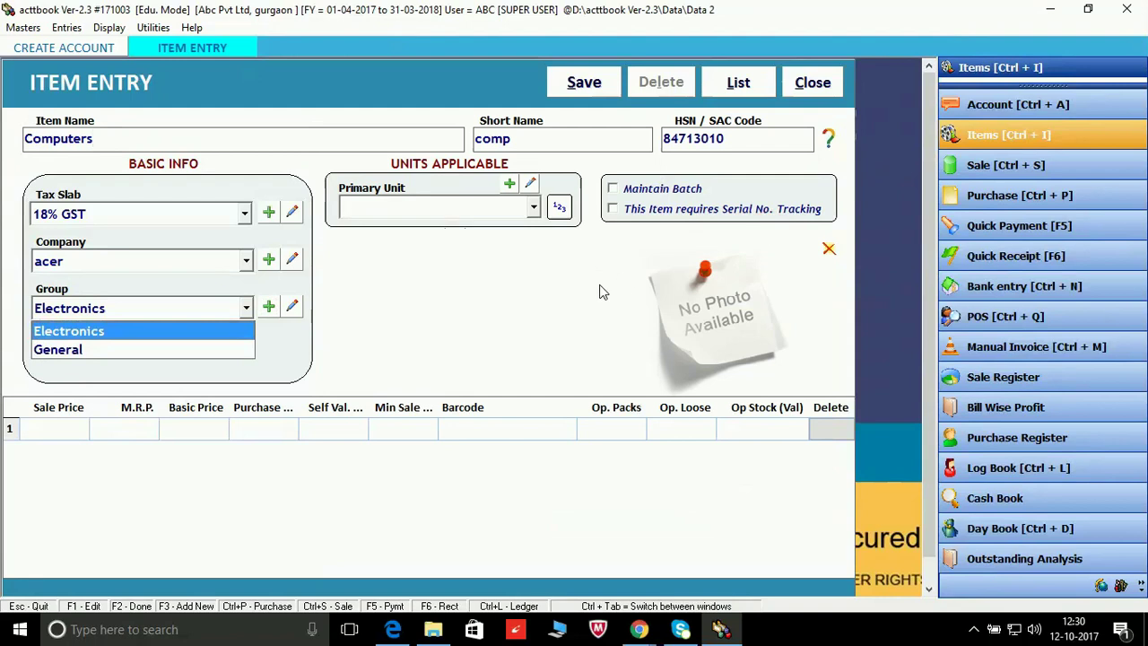
Step: Give Computers primary unit Box, alternate unit Pcs. with conversion factor 1, priced per Pcs
key("Return")
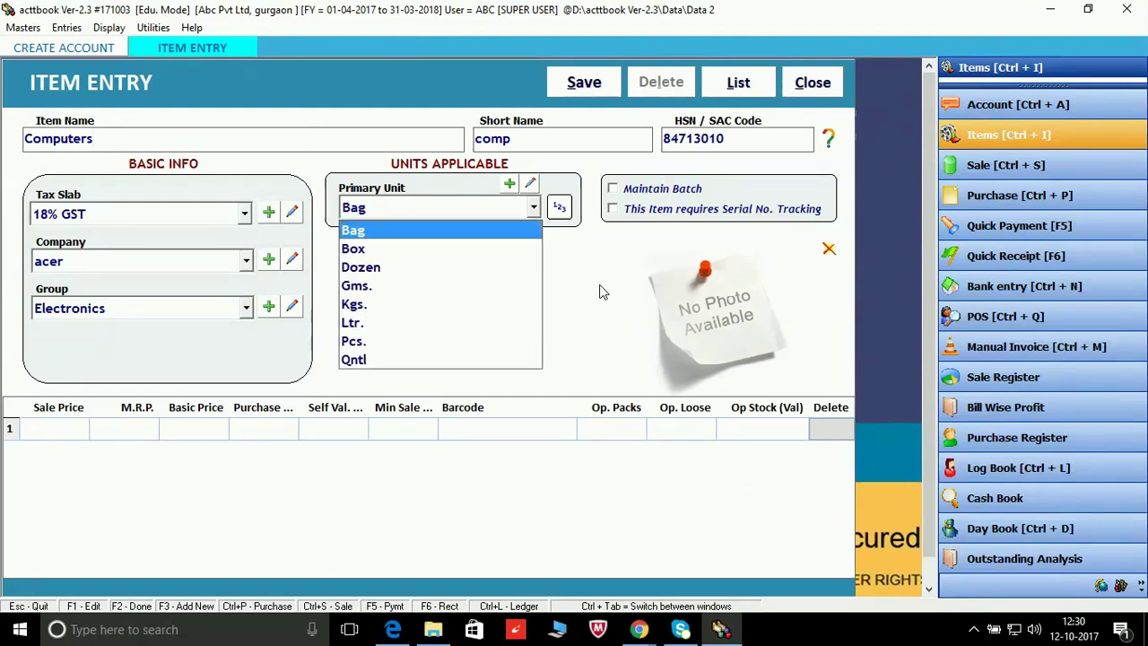
left_click(564, 213)
left_click(560, 209)
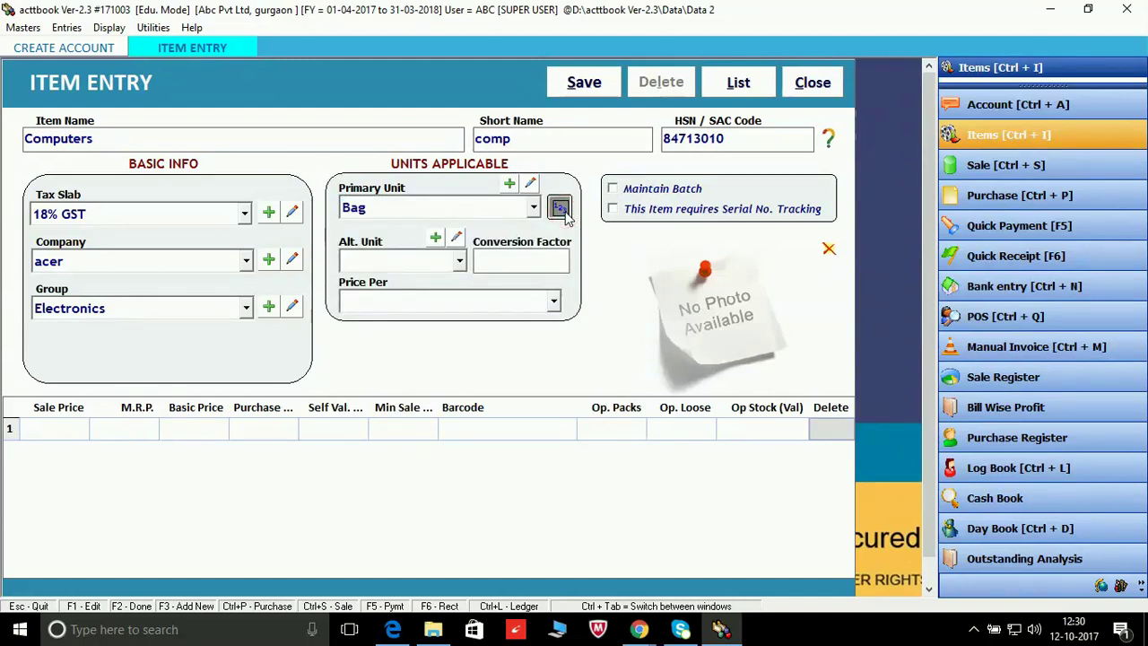
left_click(534, 209)
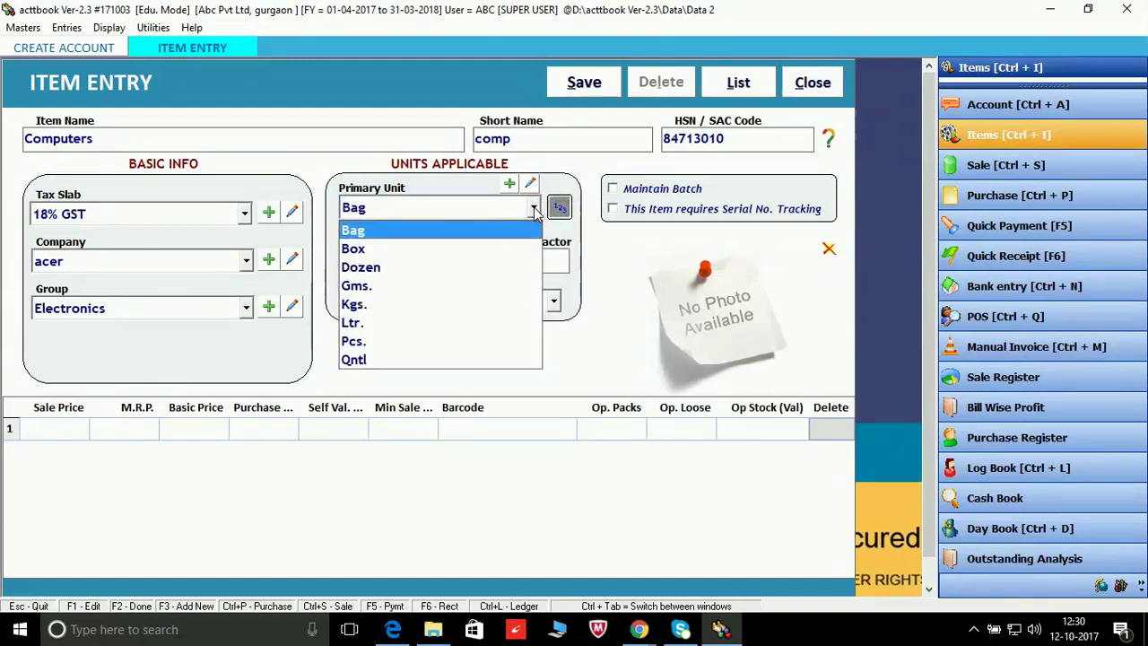
key("Down")
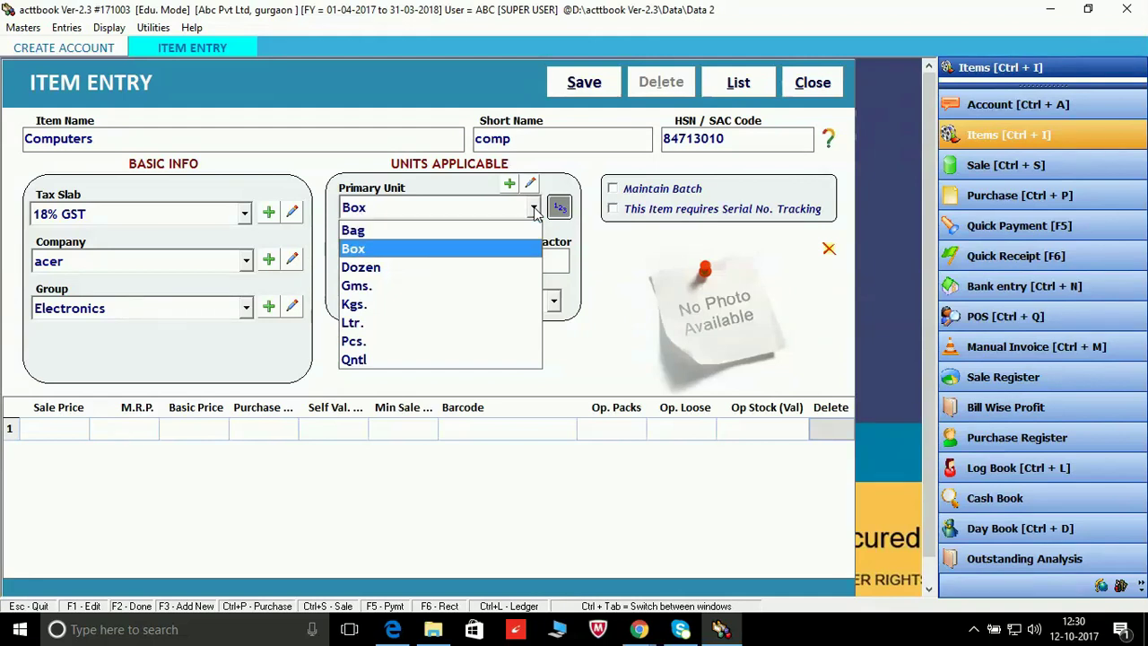
key("Return")
key("Down")
key("Down")
key("Down")
key("Down")
key("Down")
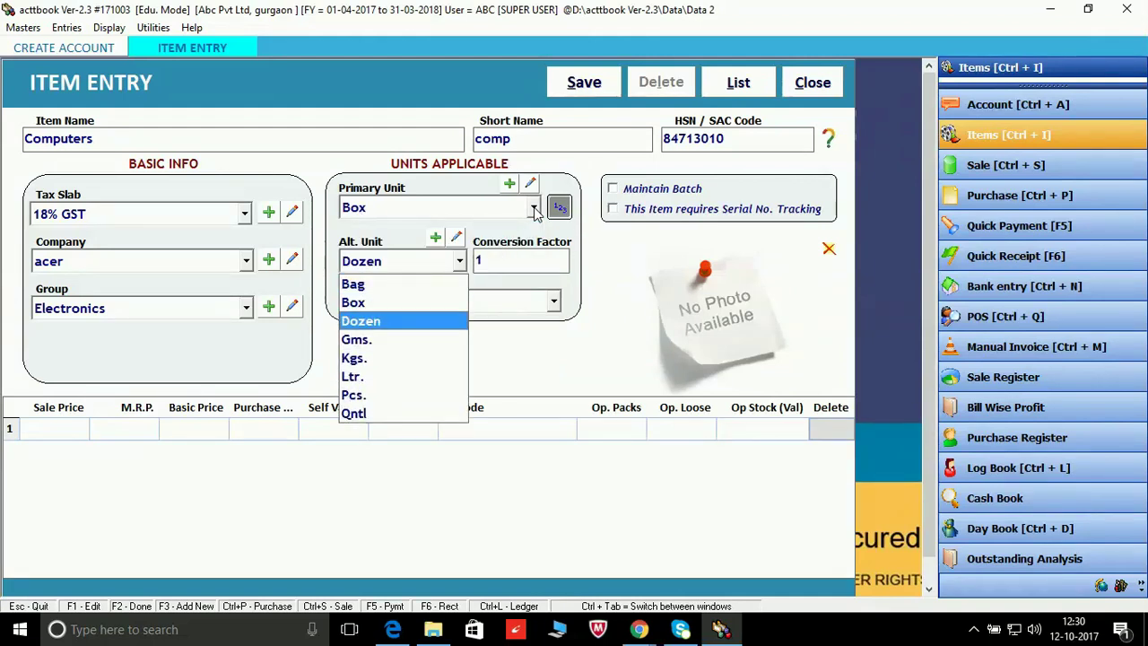
key("Return")
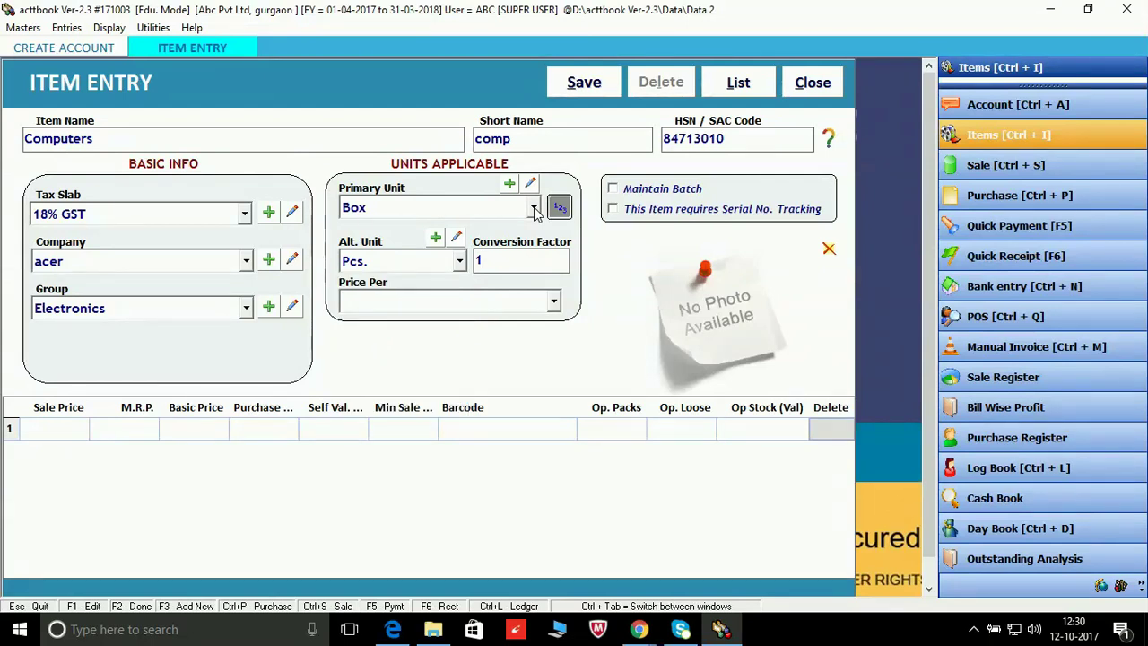
key("Return")
key("Down")
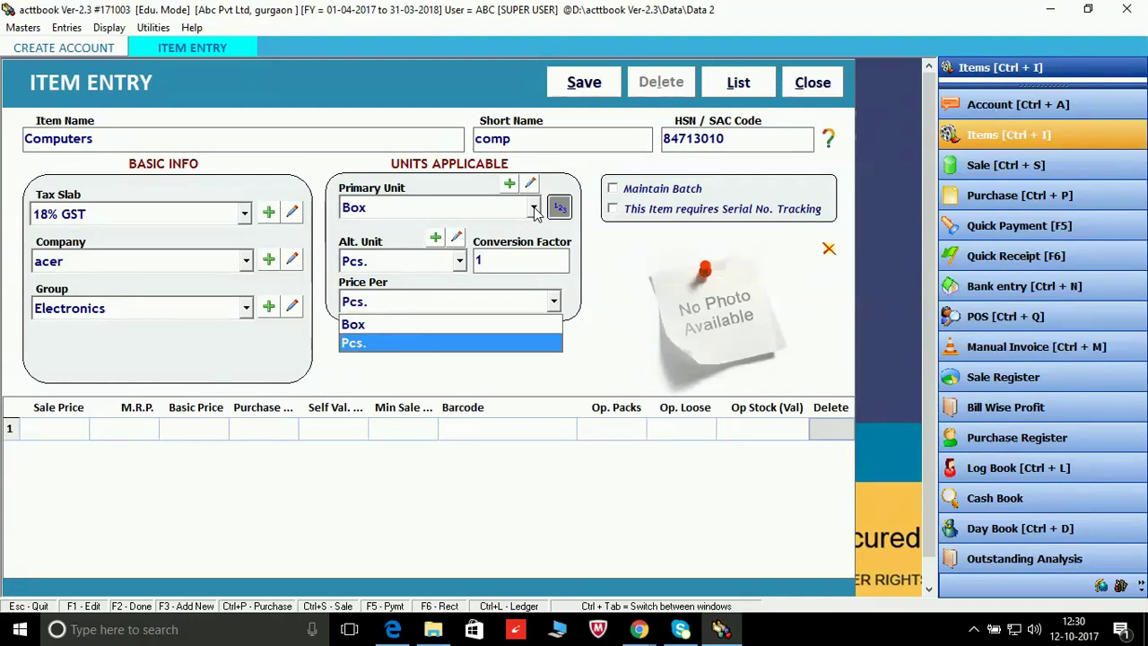
key("Return")
key("Return")
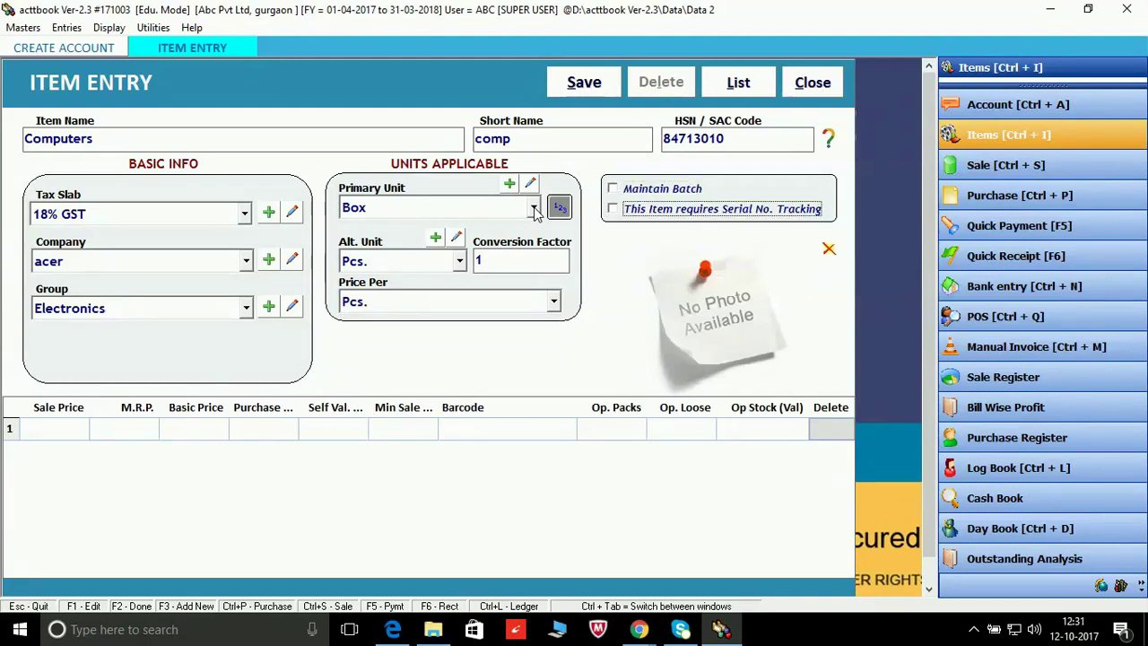
key("shift+Tab")
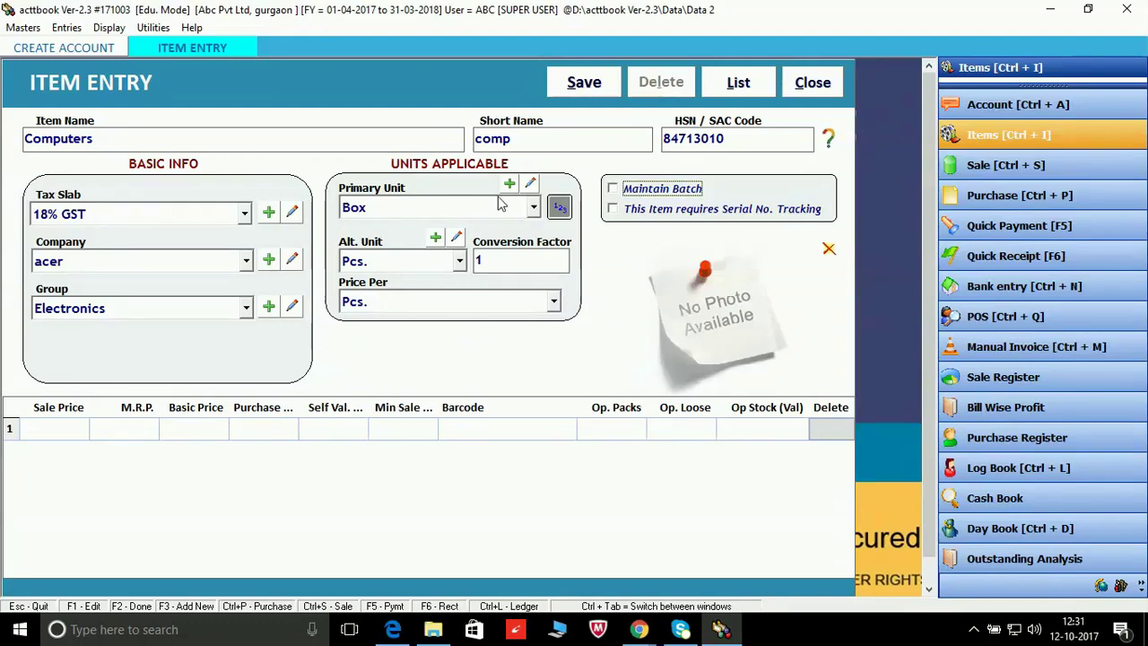
Step: Leave batch tracking switched off for the Computers item
left_click(613, 190)
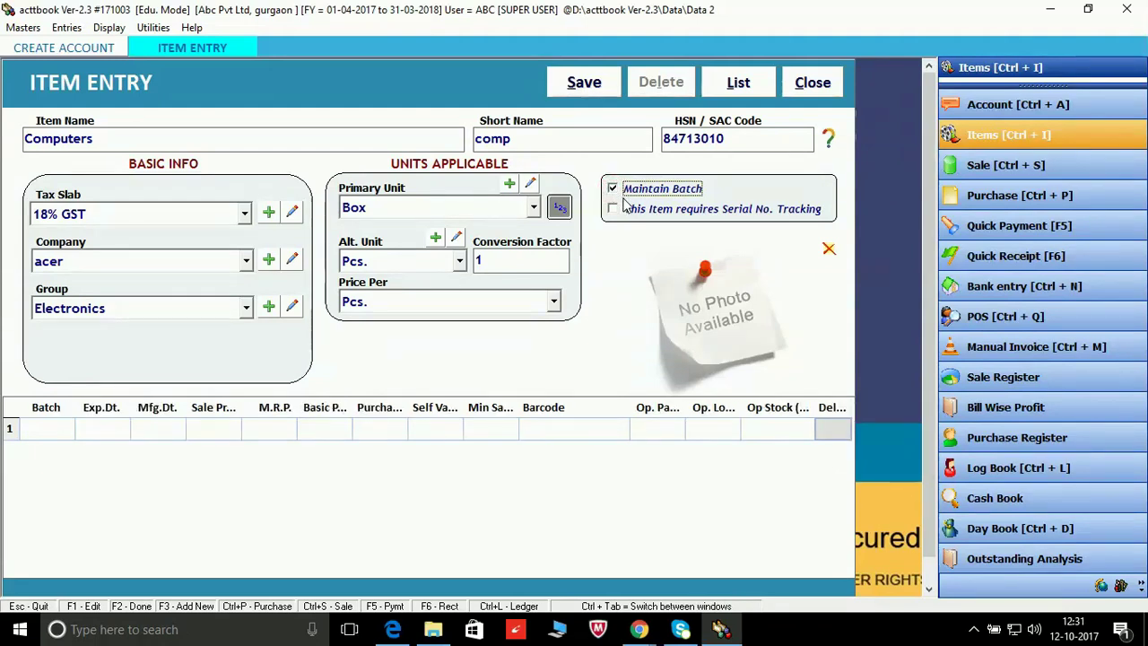
left_click(614, 190)
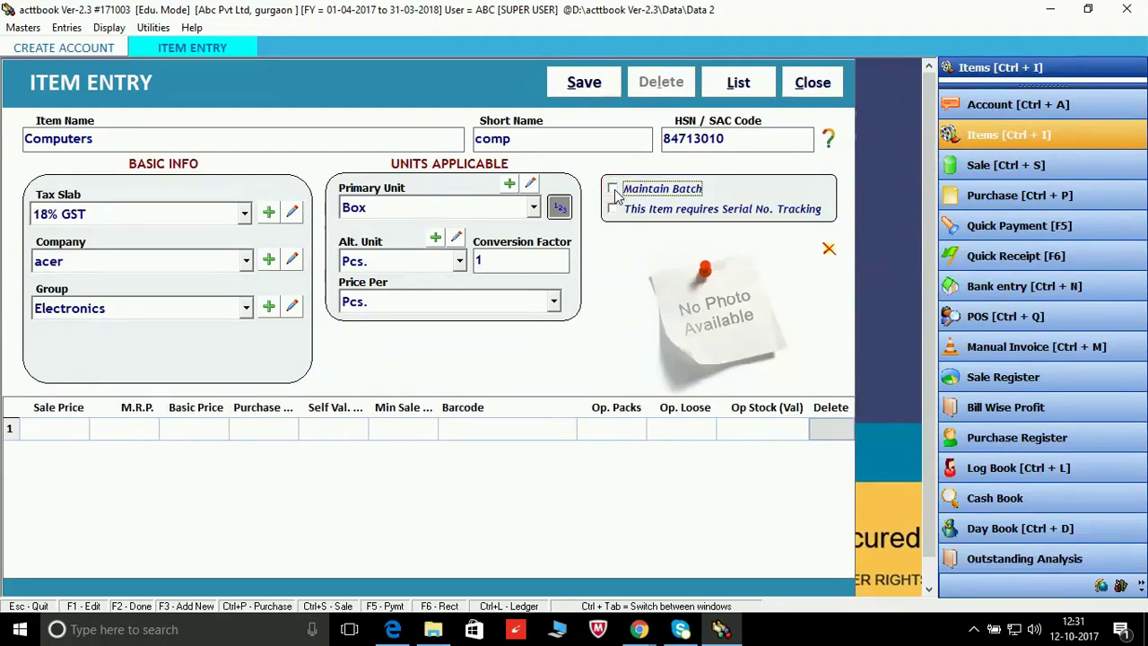
left_click(613, 190)
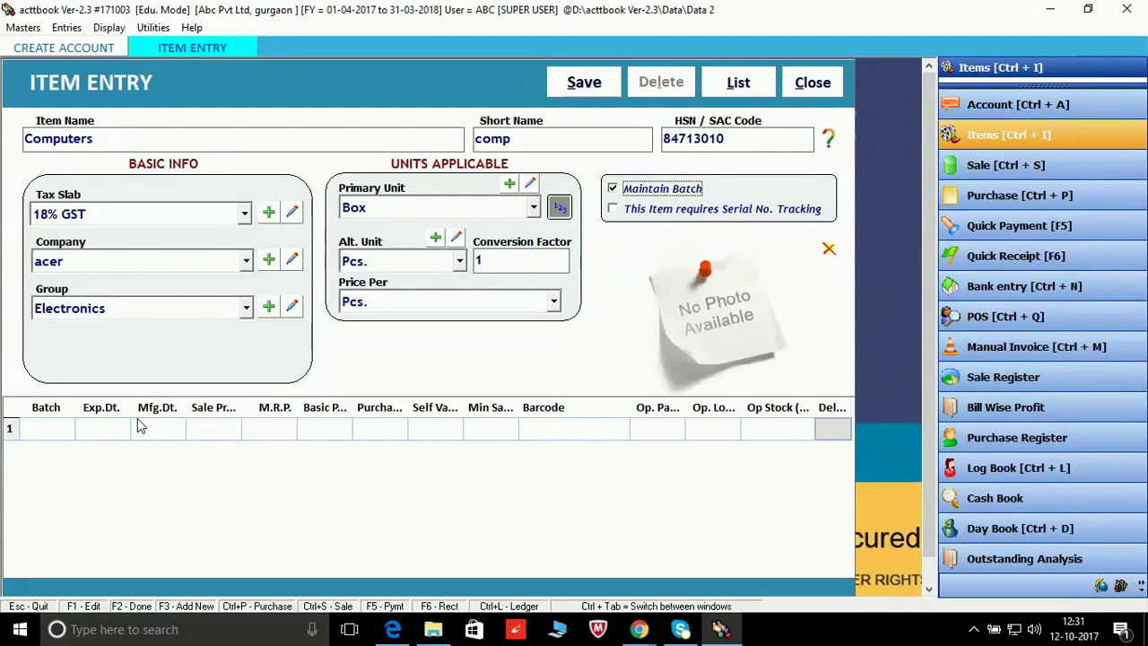
left_click(612, 189)
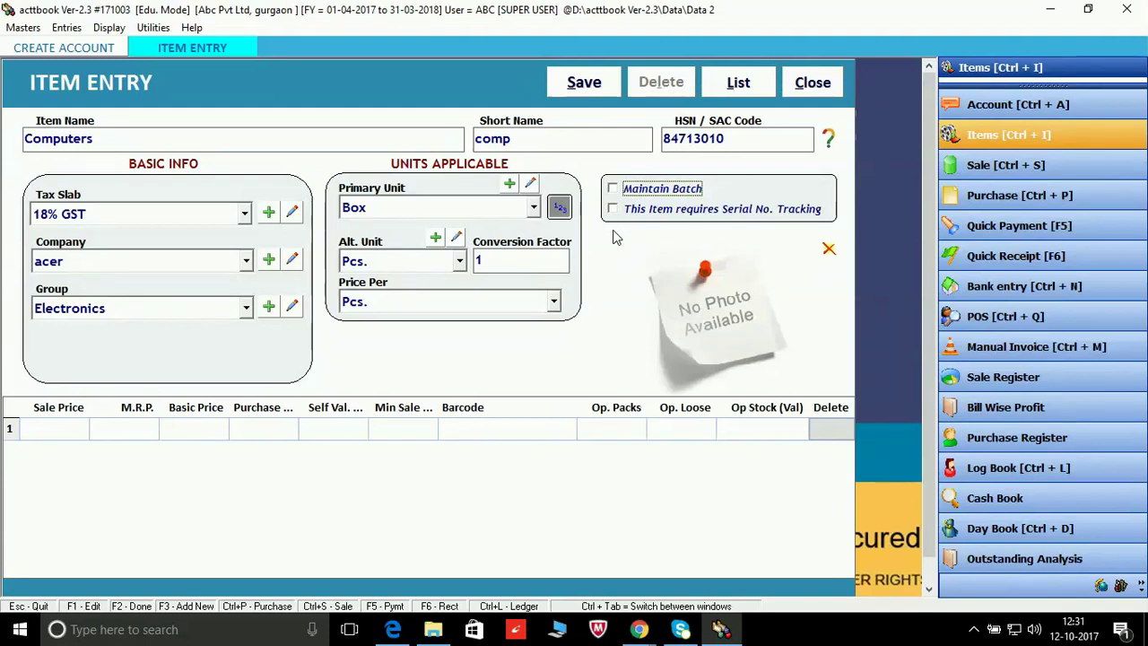
key("Tab")
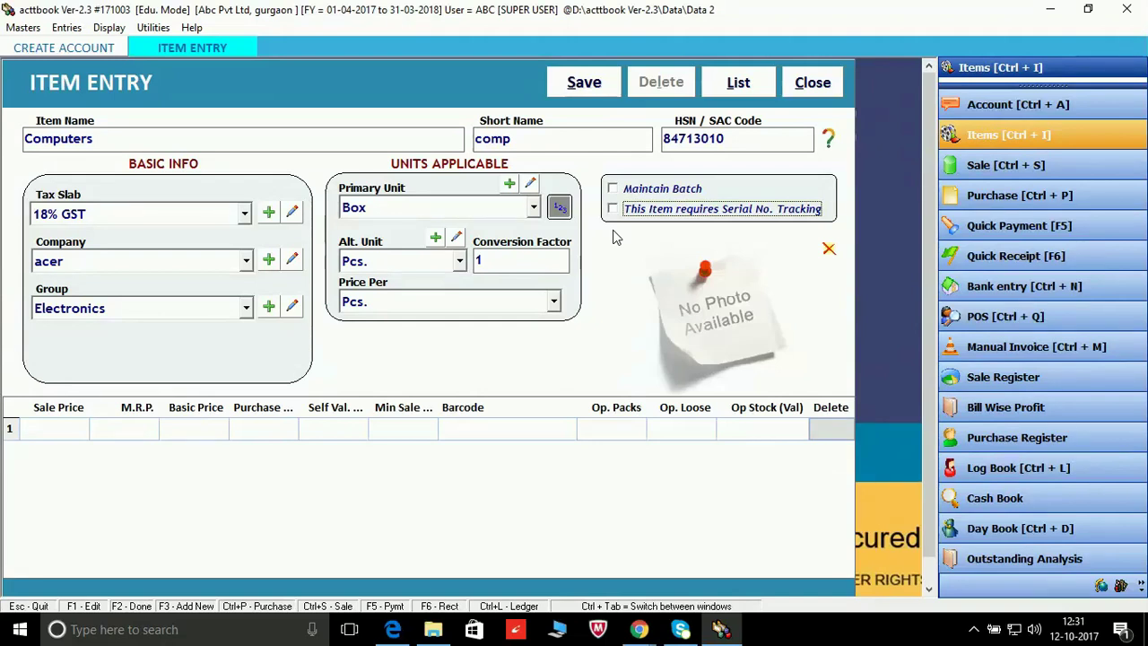
Step: Keep acer as item company, skip serial-number tracking, and reach the price and stock row
key("Tab")
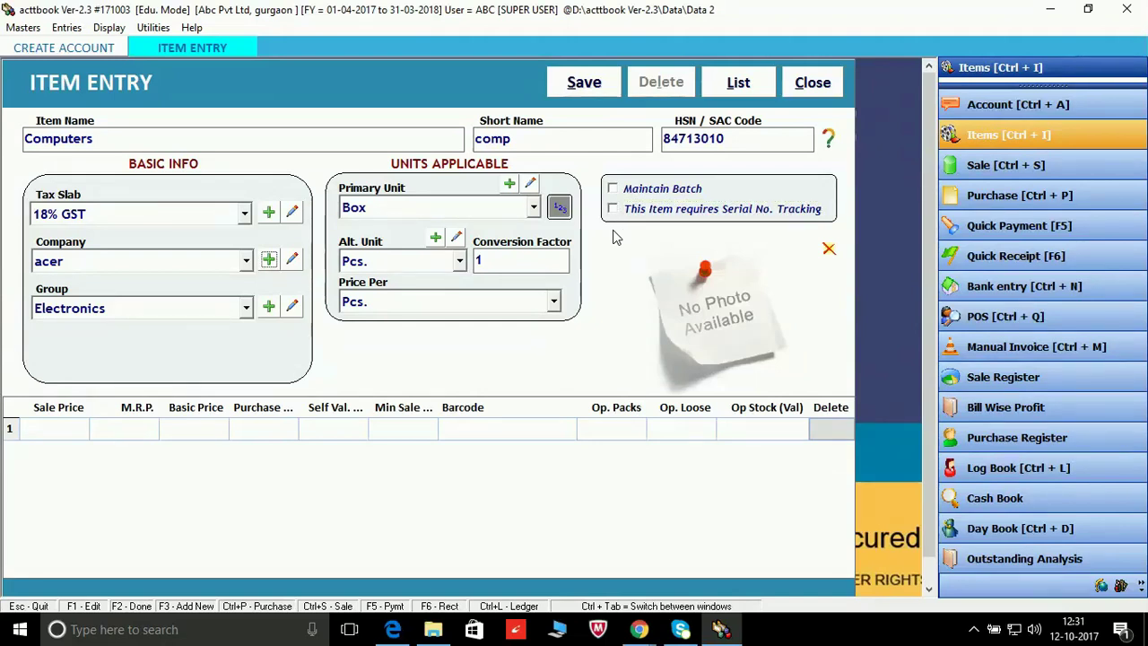
key("Return")
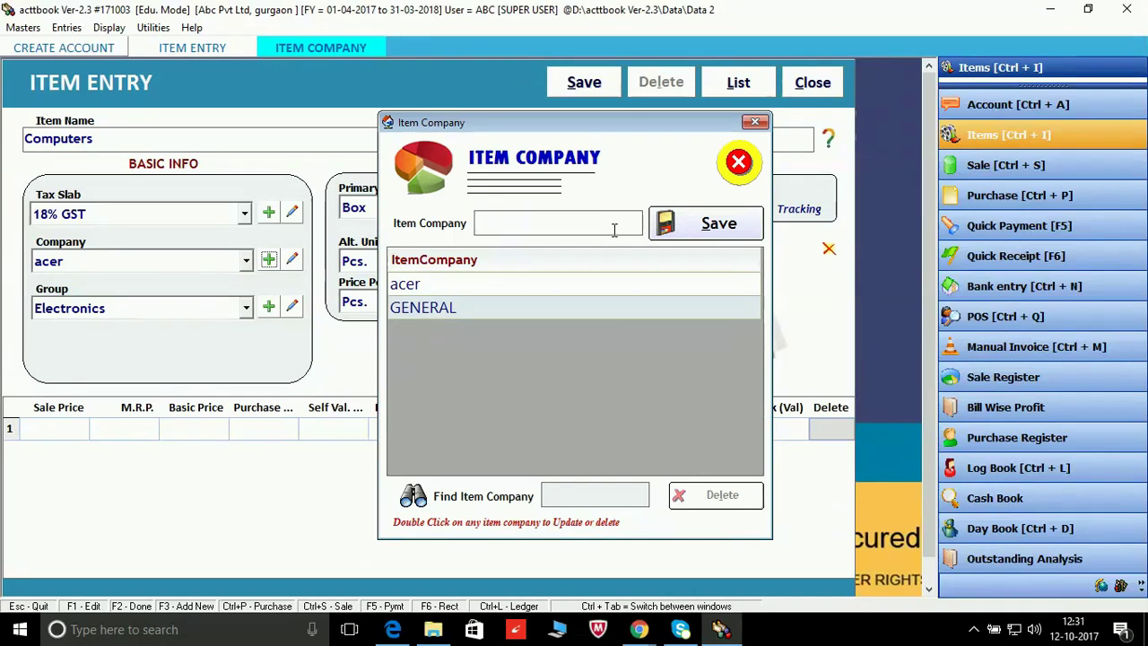
left_click(751, 125)
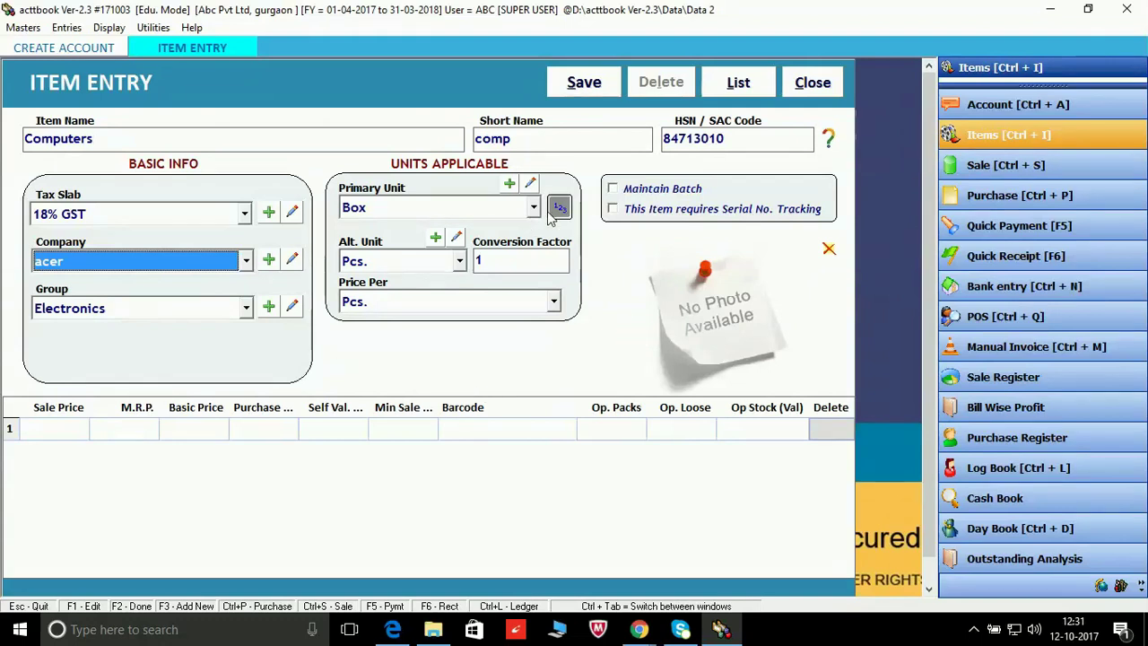
left_click(612, 209)
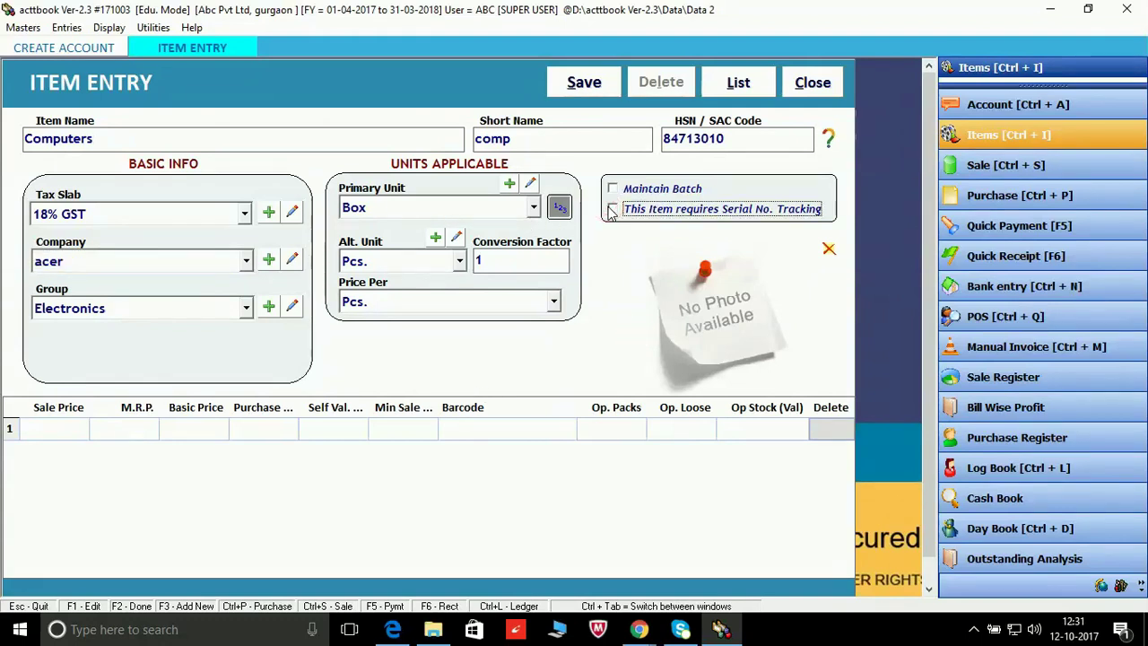
key("Tab")
key("Tab")
key("Tab")
key("Tab")
key("Tab")
key("Tab")
key("Tab")
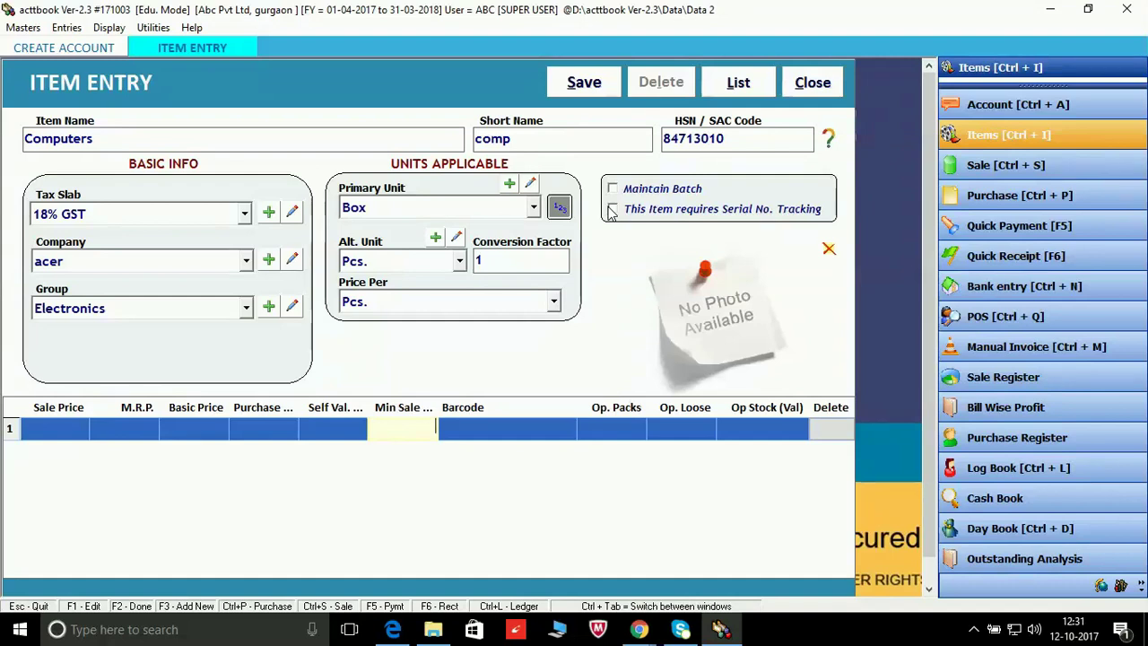
Step: Save the Computers item past the stock row and dismiss the saved-successfully message
key("Return")
key("Return")
key("Return")
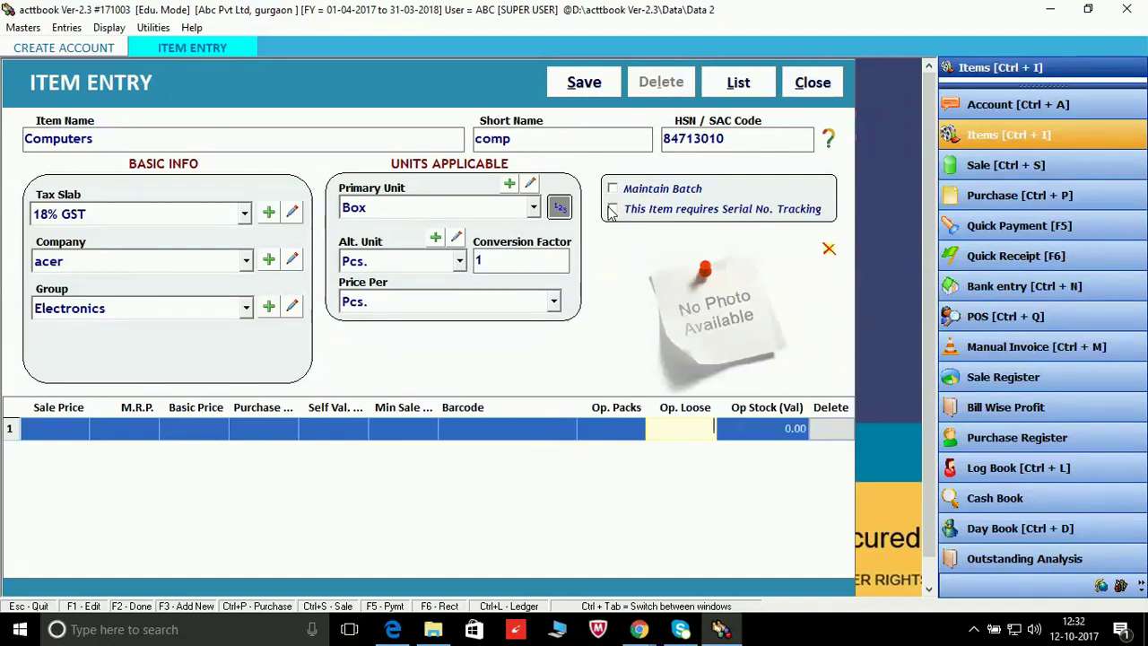
key("Return")
key("Return")
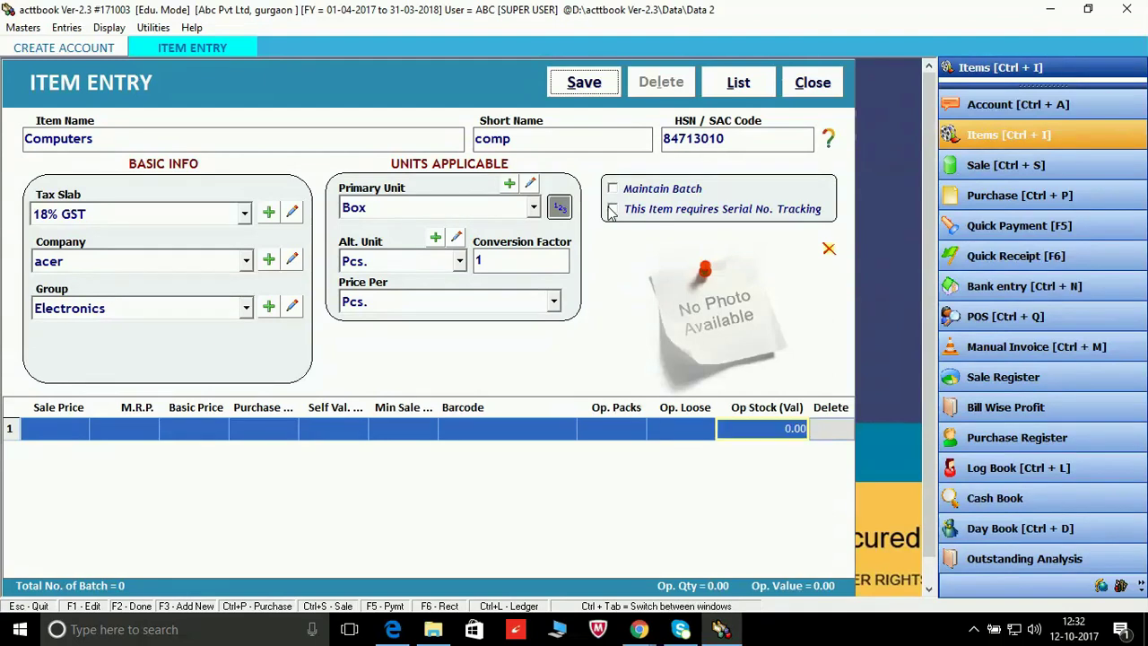
key("Return")
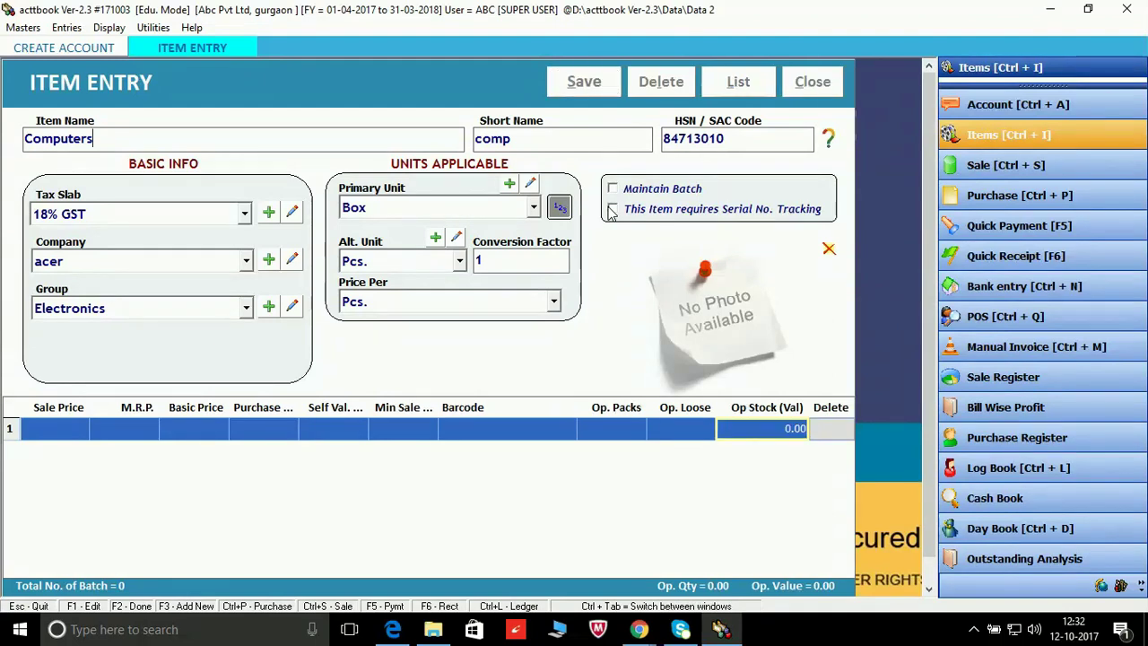
left_click(559, 82)
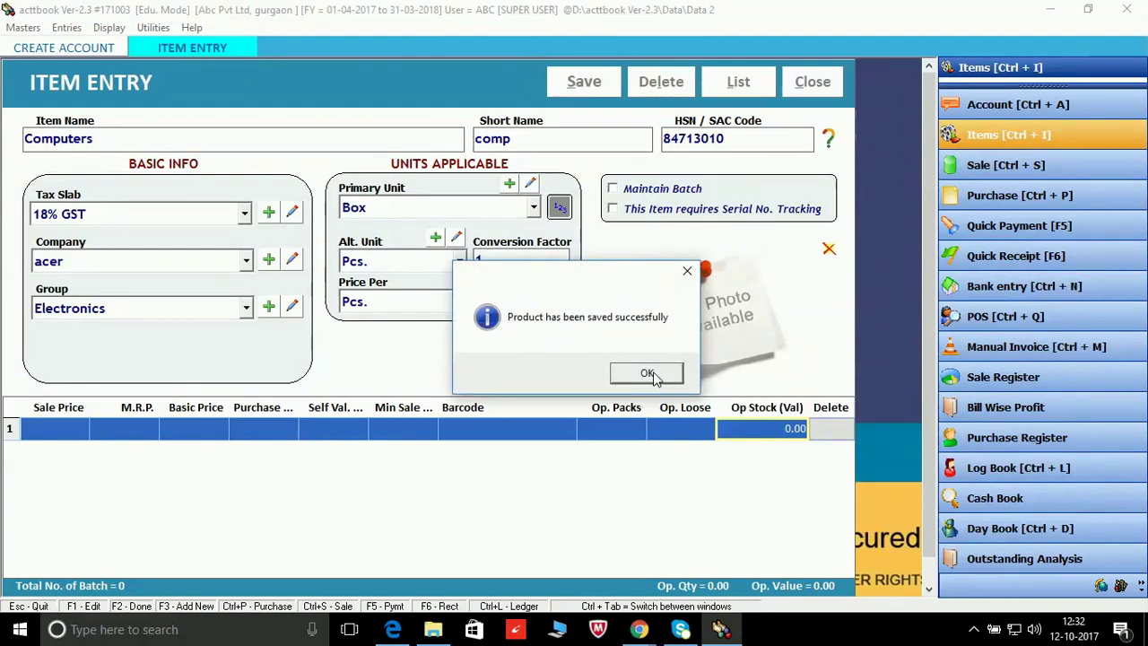
left_click(649, 374)
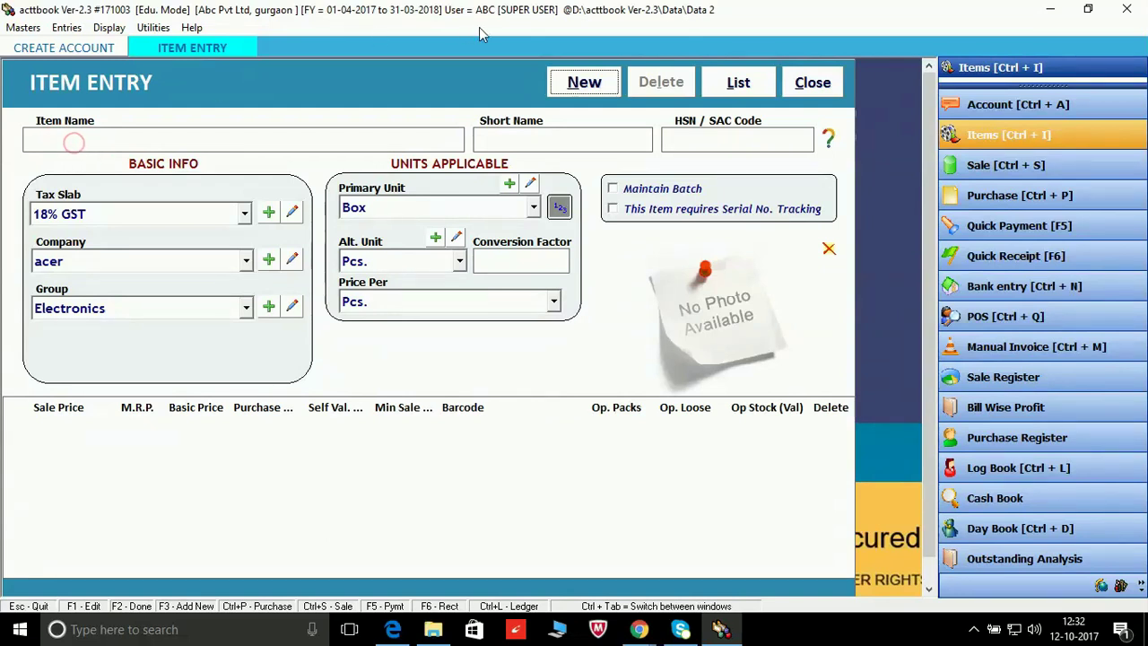
Step: Start a new item named Mouse with short name ms and open the online HSN lookup
left_click(585, 86)
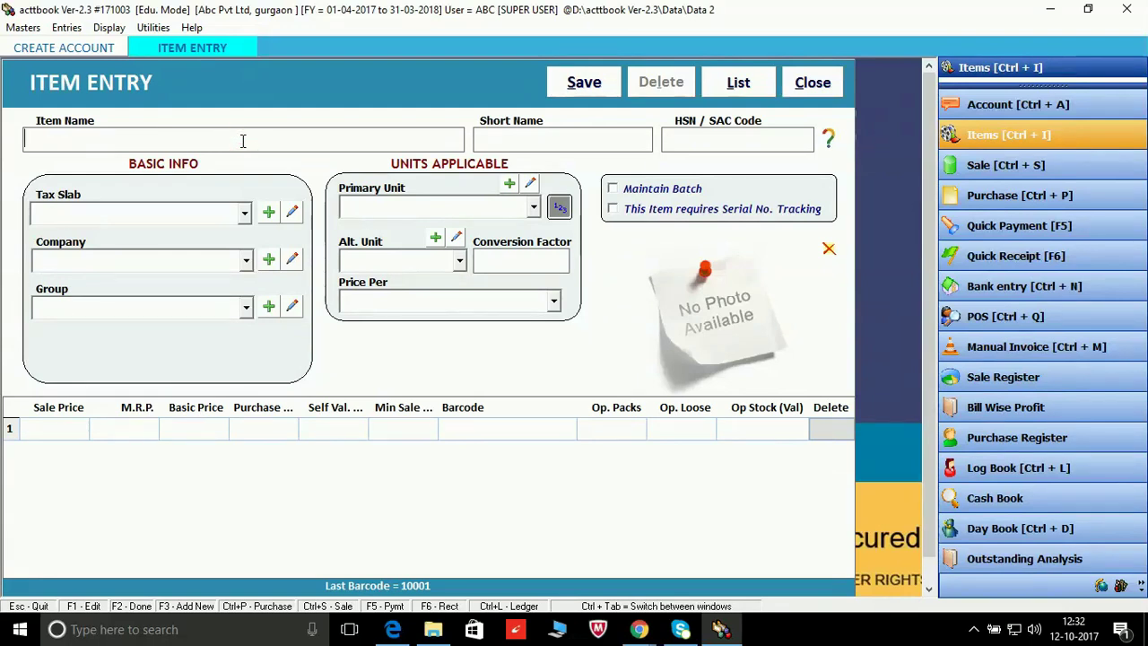
type("ouse")
key("Return")
left_click(826, 139)
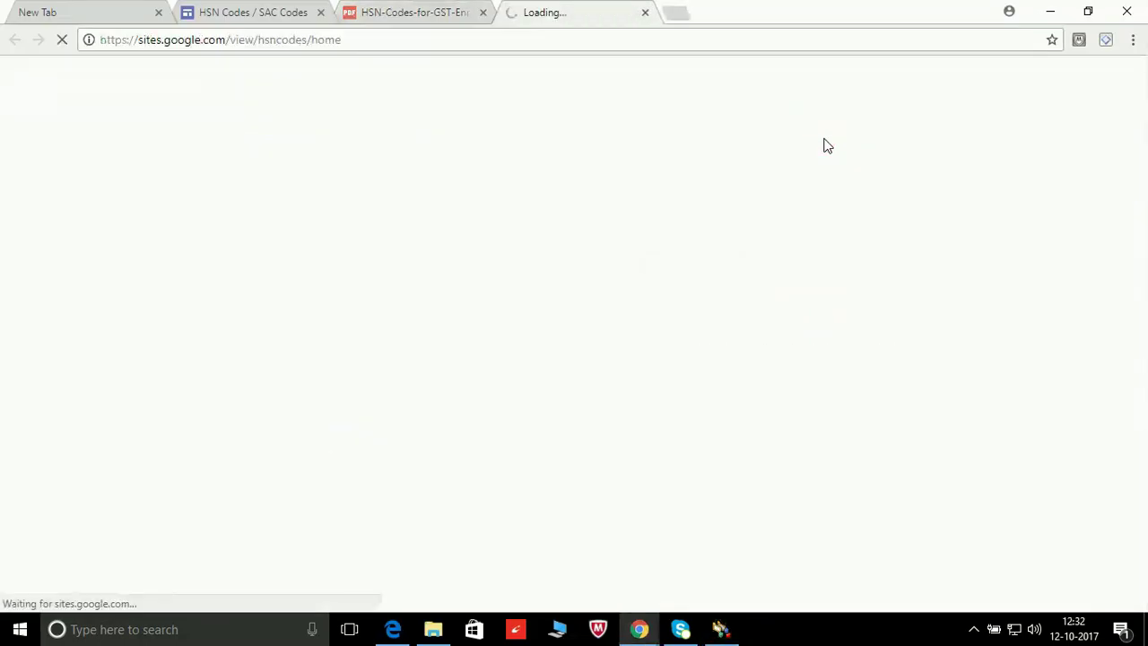
Step: Search the HSN codes PDF for 'mouse', select code 84716060, and return to acttbook
left_click(402, 12)
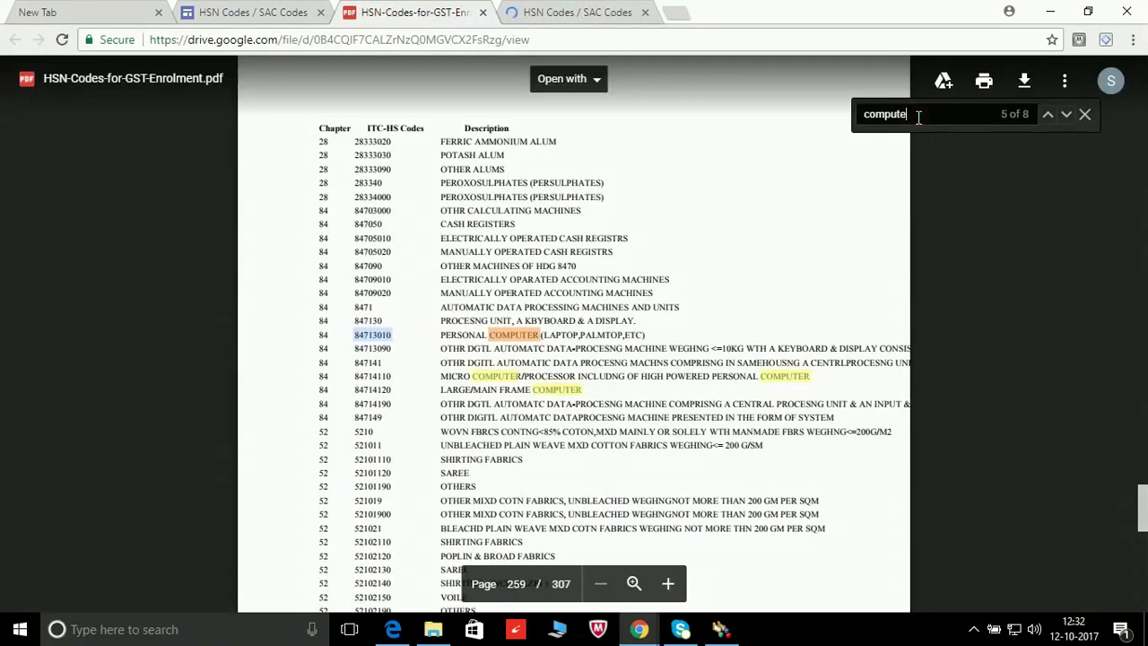
key("BackSpace")
key("BackSpace")
key("BackSpace")
key("BackSpace")
key("BackSpace")
key("BackSpace")
key("BackSpace")
type("mo")
left_click(1069, 117)
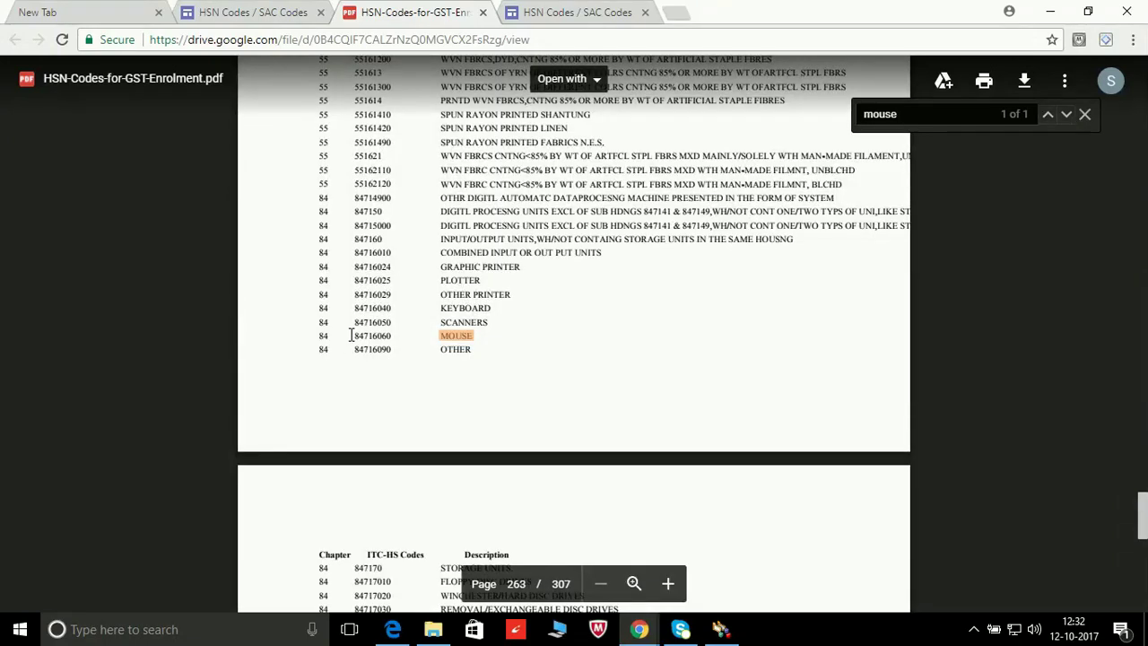
left_click_drag(353, 335, 386, 334)
key("ctrl+c")
left_click(722, 629)
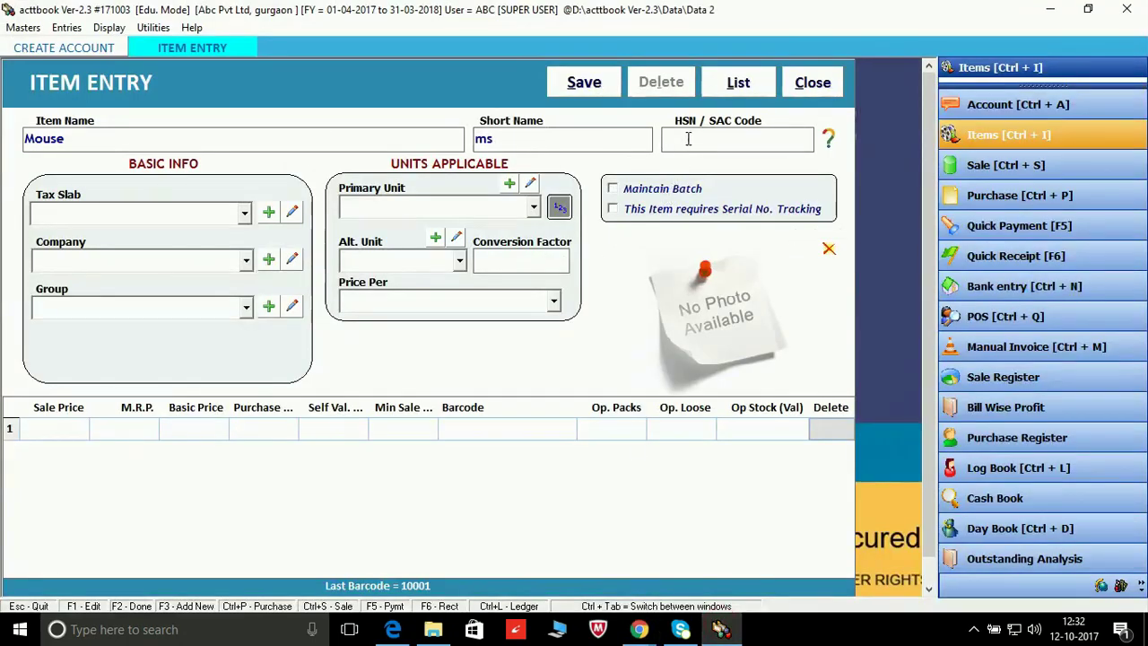
Step: Paste HSN 84716060 for Mouse, with 12% GST, company acer and group Electronics
key("ctrl+v")
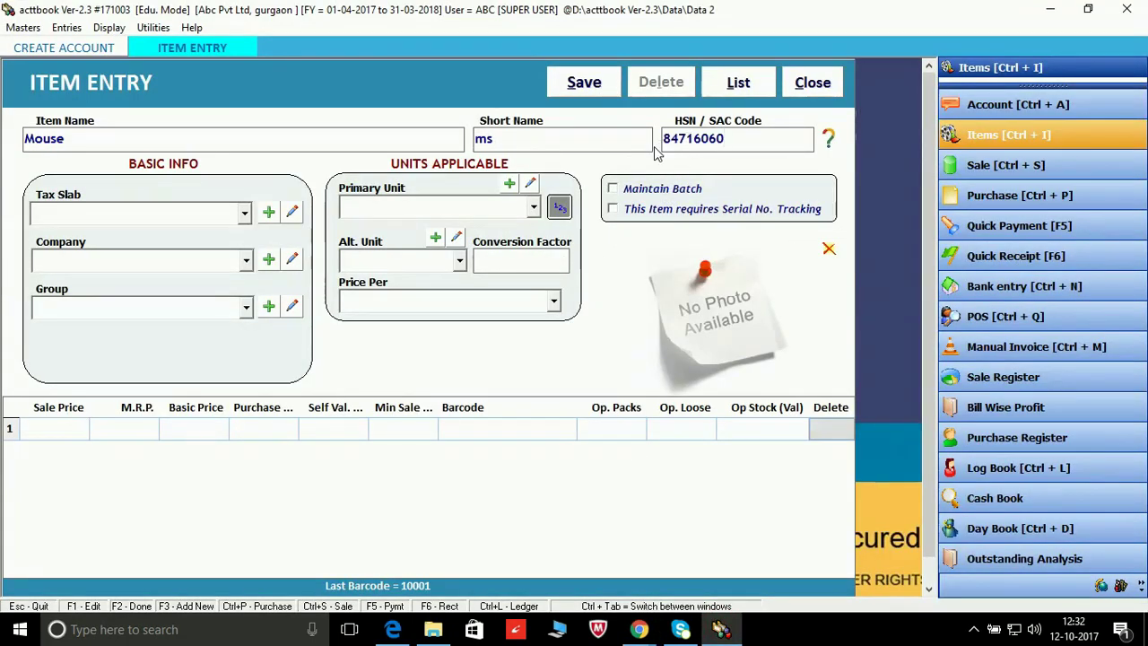
key("Return")
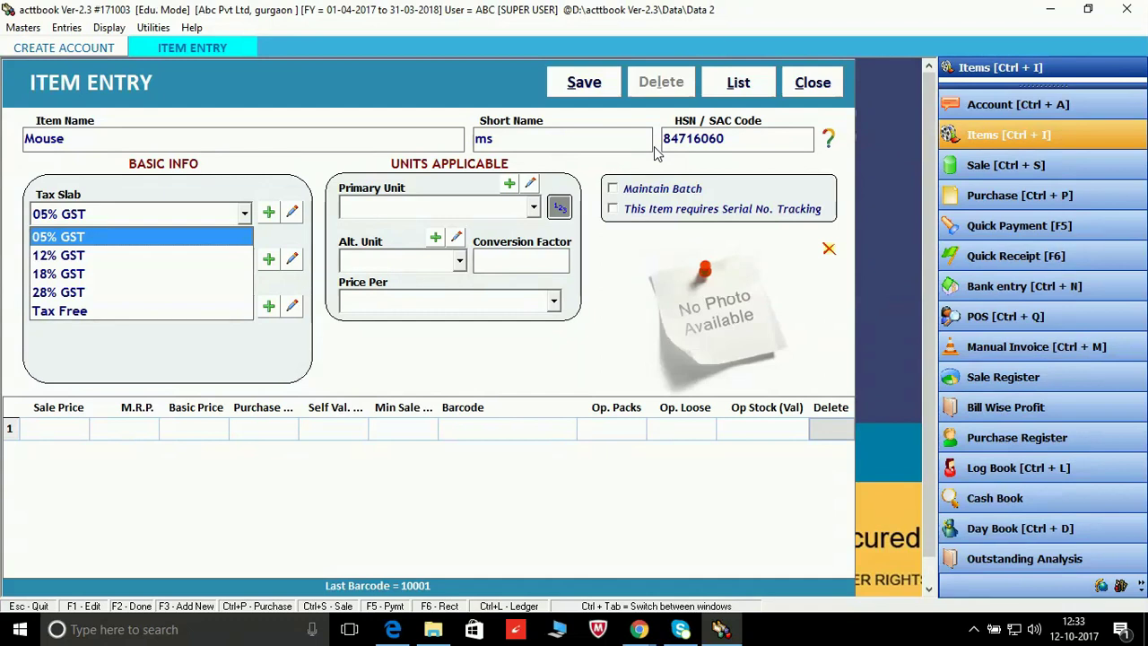
key("Down")
key("Down")
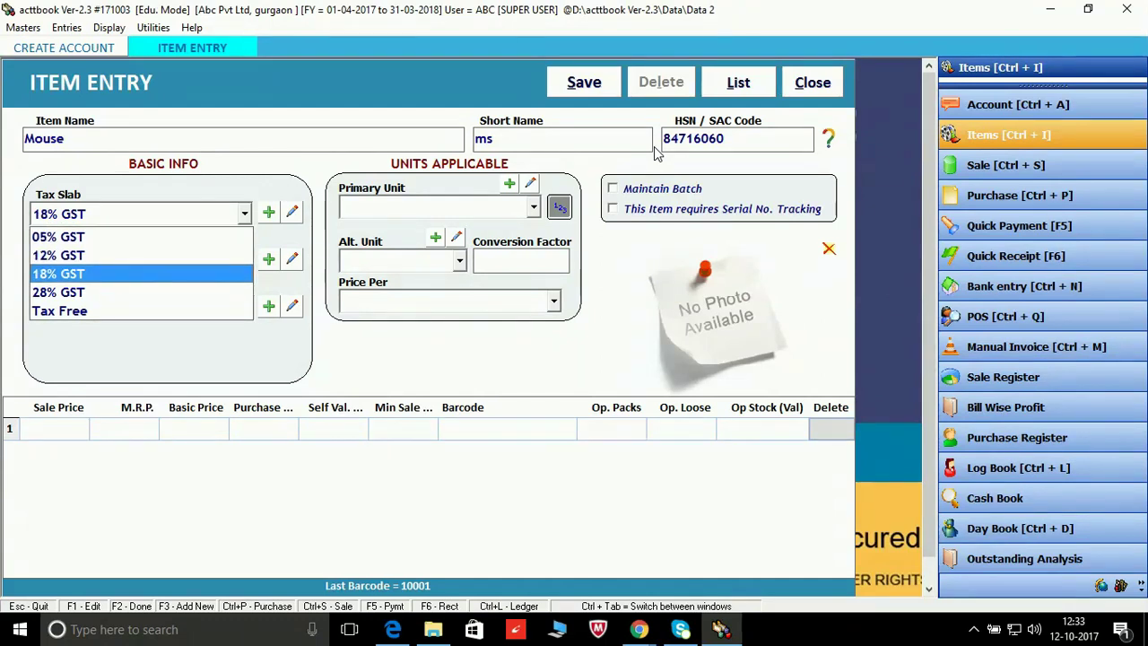
key("Up")
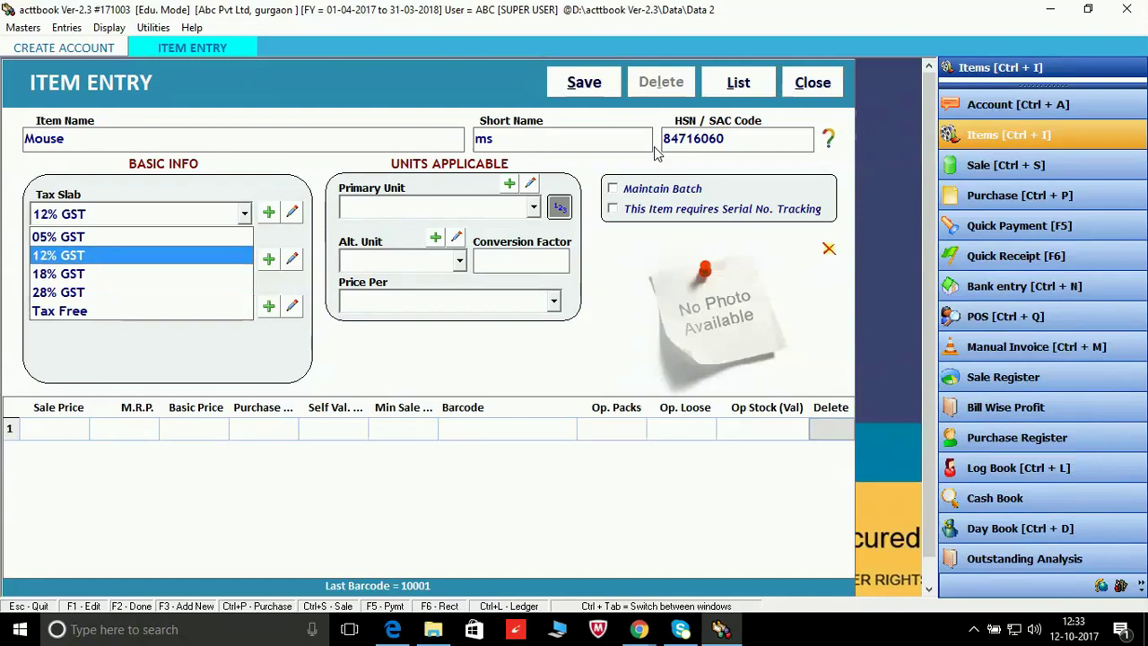
key("Return")
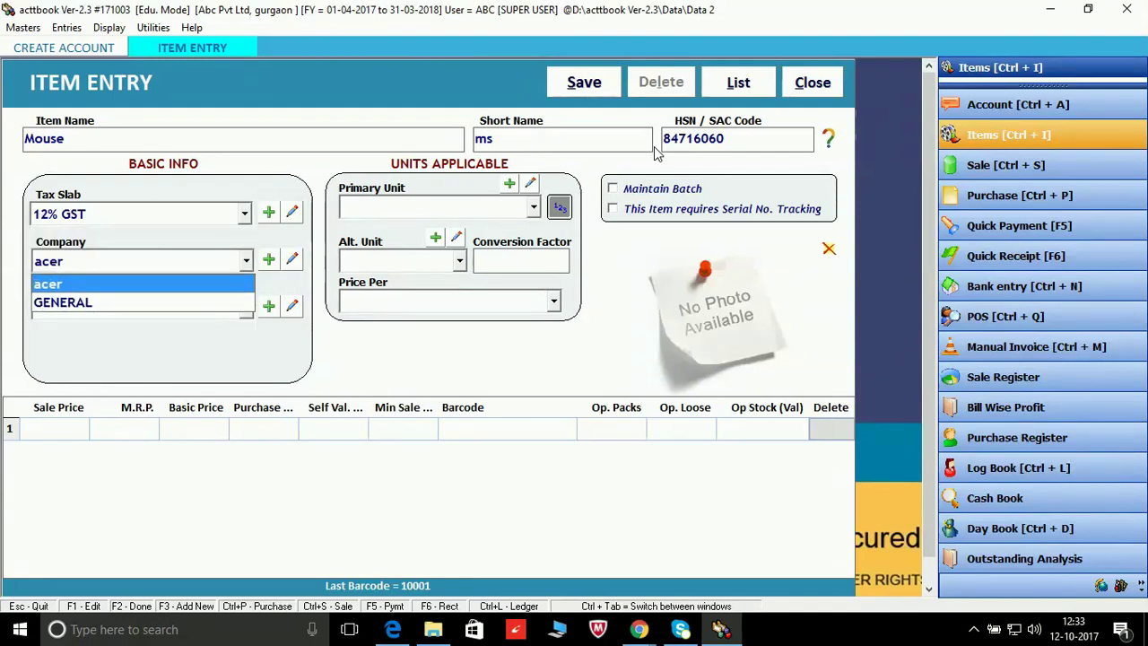
key("Return")
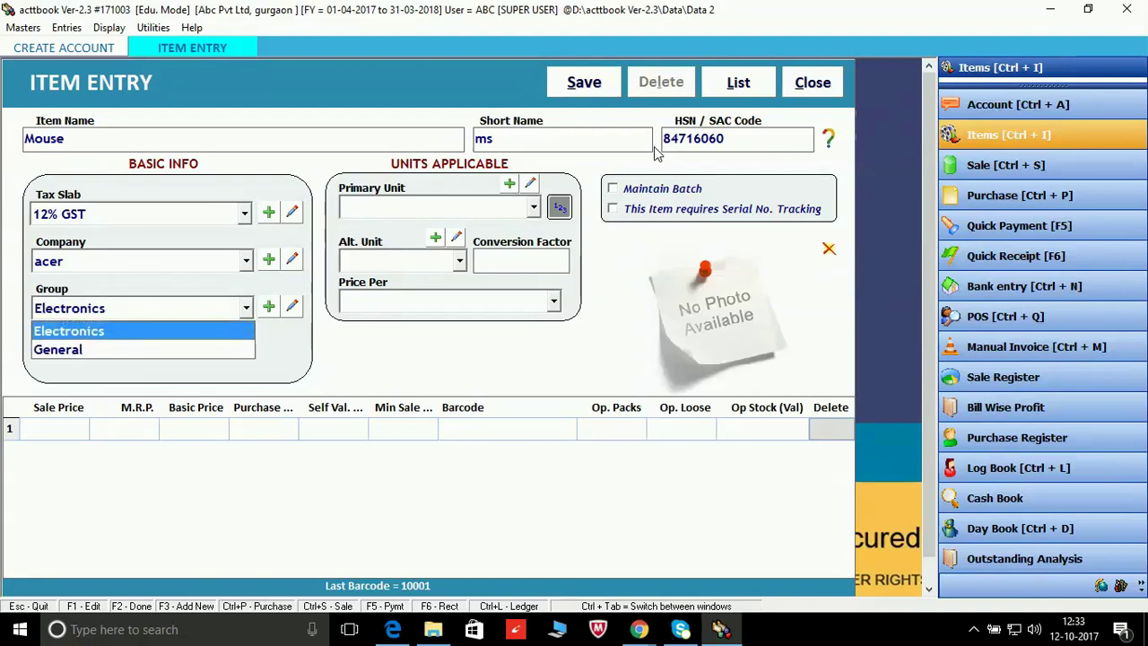
key("Return")
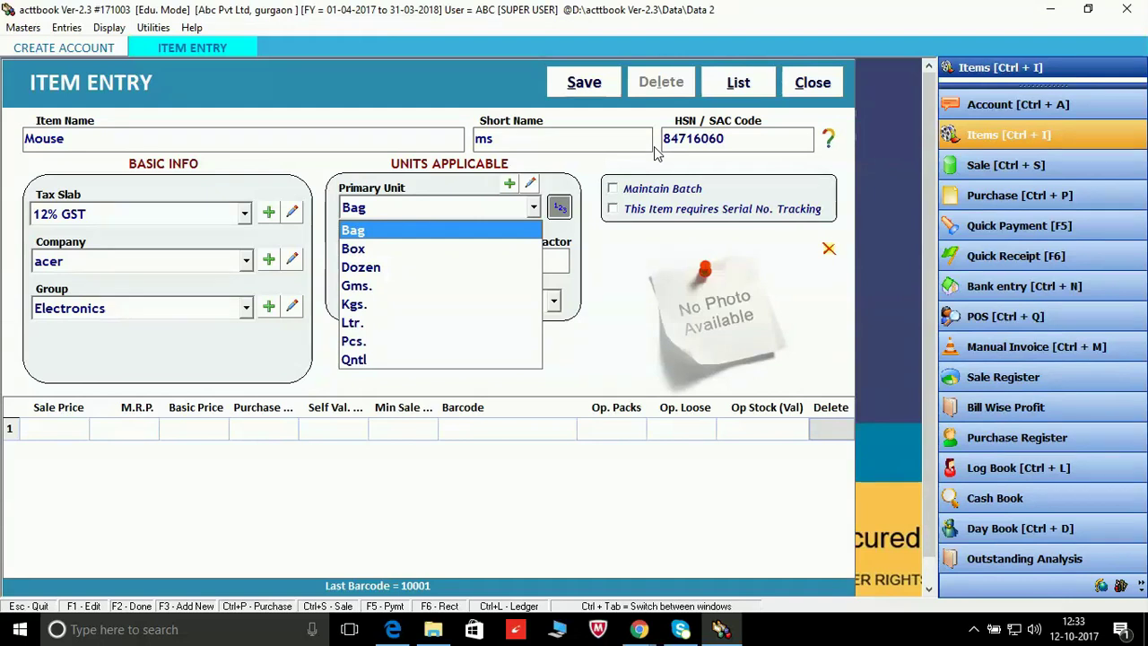
Step: Set Box primary and Pcs. alternate units, priced per Pcs., then save the Mouse item with F2
key("Down")
key("Down")
key("Up")
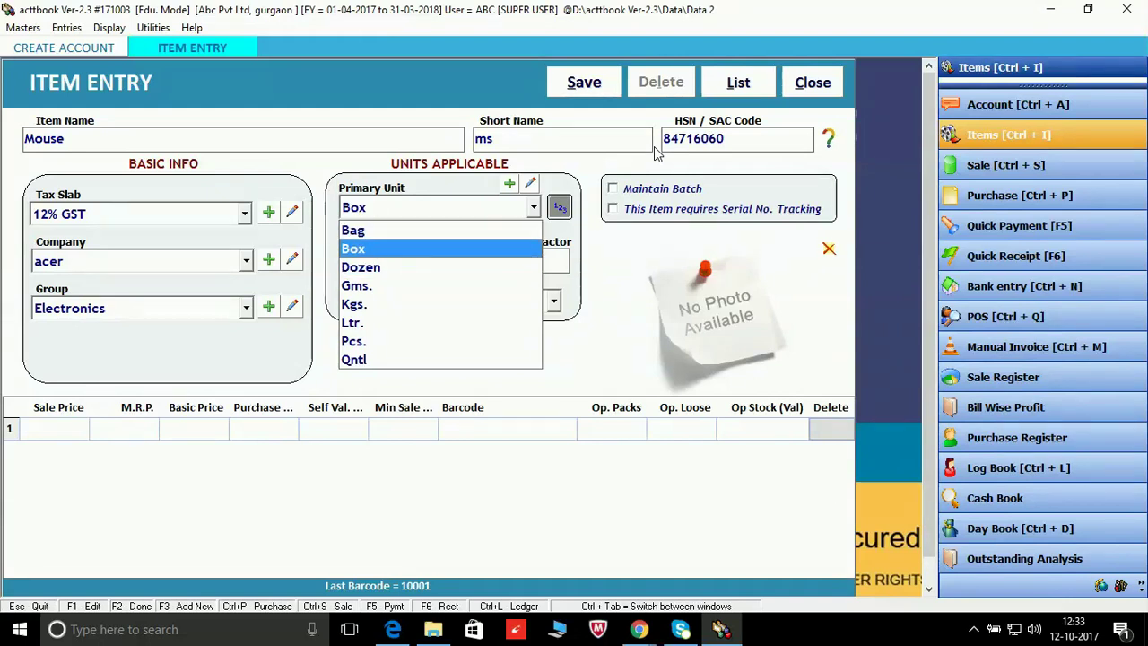
key("Return")
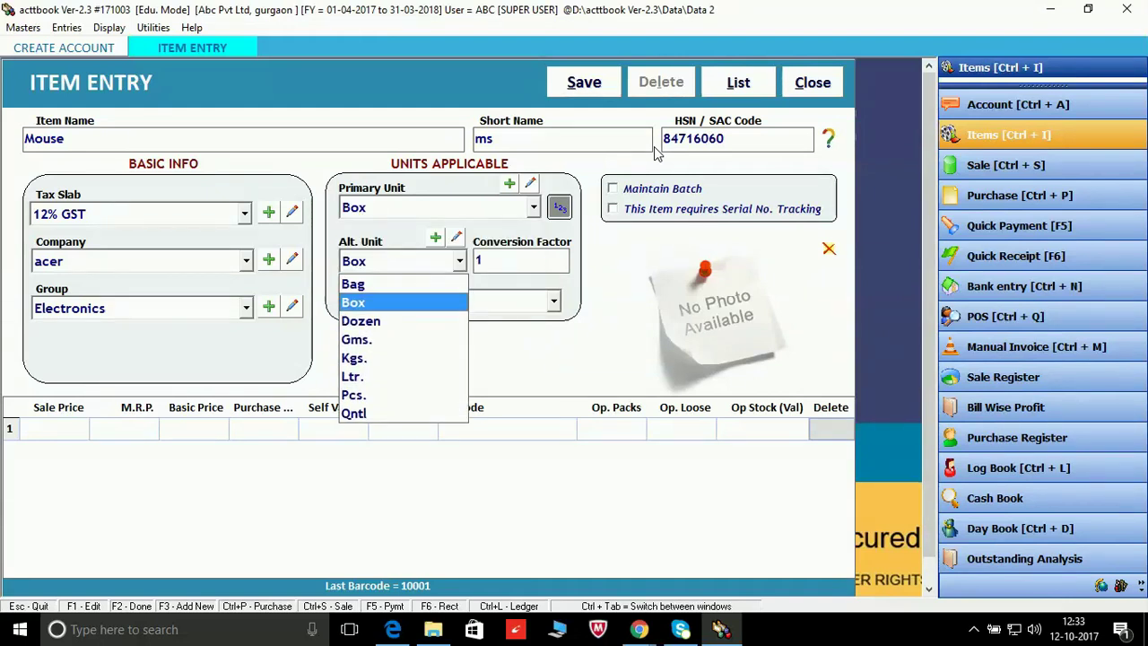
key("Down")
key("Down")
key("Down")
key("Down")
key("Down")
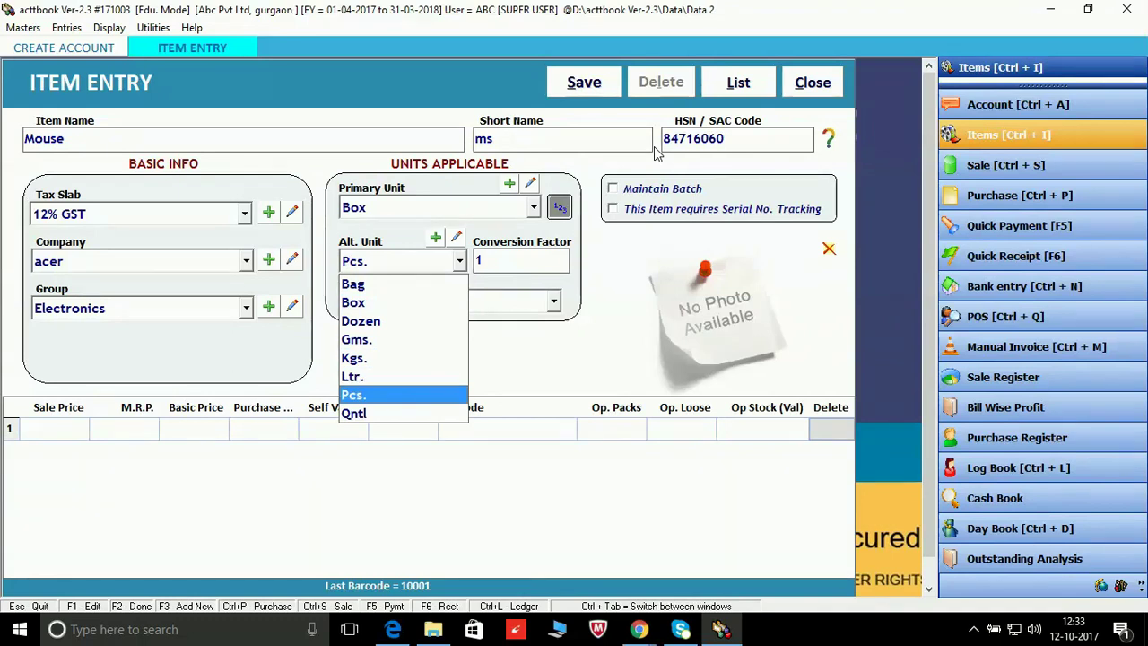
key("Return")
key("Return")
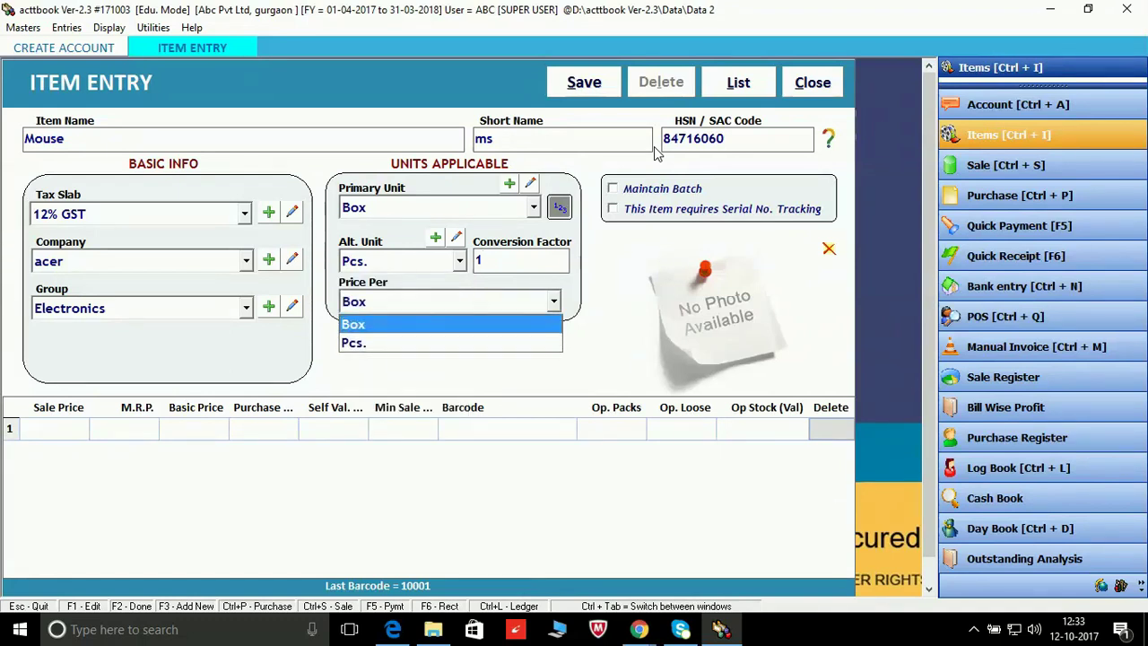
key("Down")
key("Return")
key("Return")
key("Return")
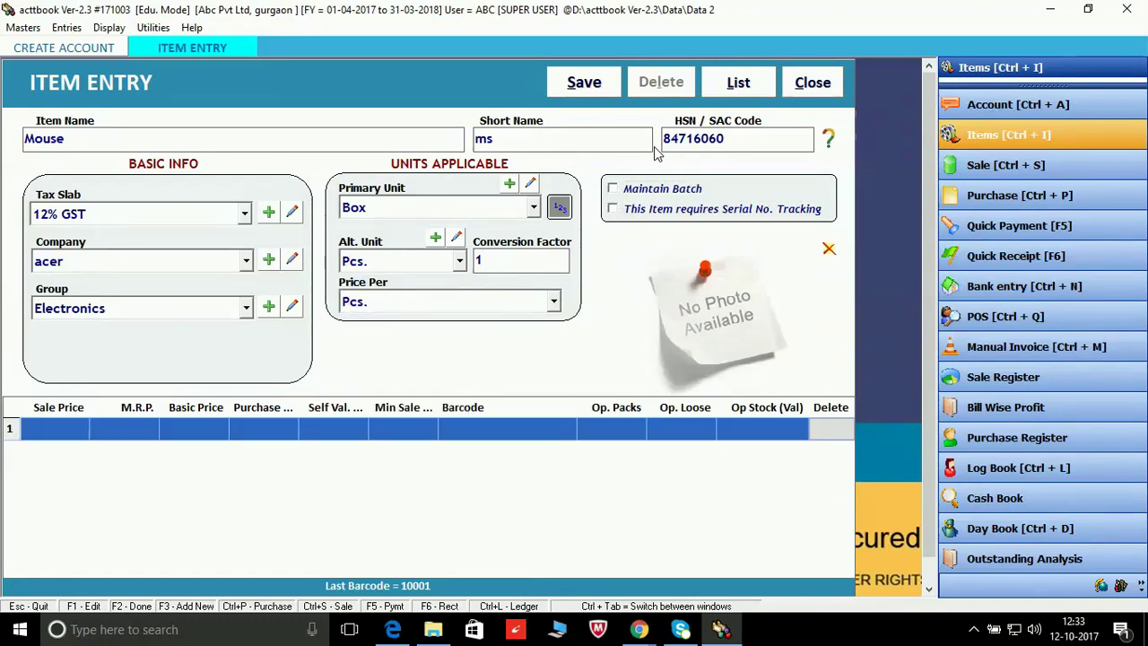
key("Return")
key("Return")
key("Return")
key("Return")
key("Return")
key("Return")
key("Return")
key("Return")
key("Return")
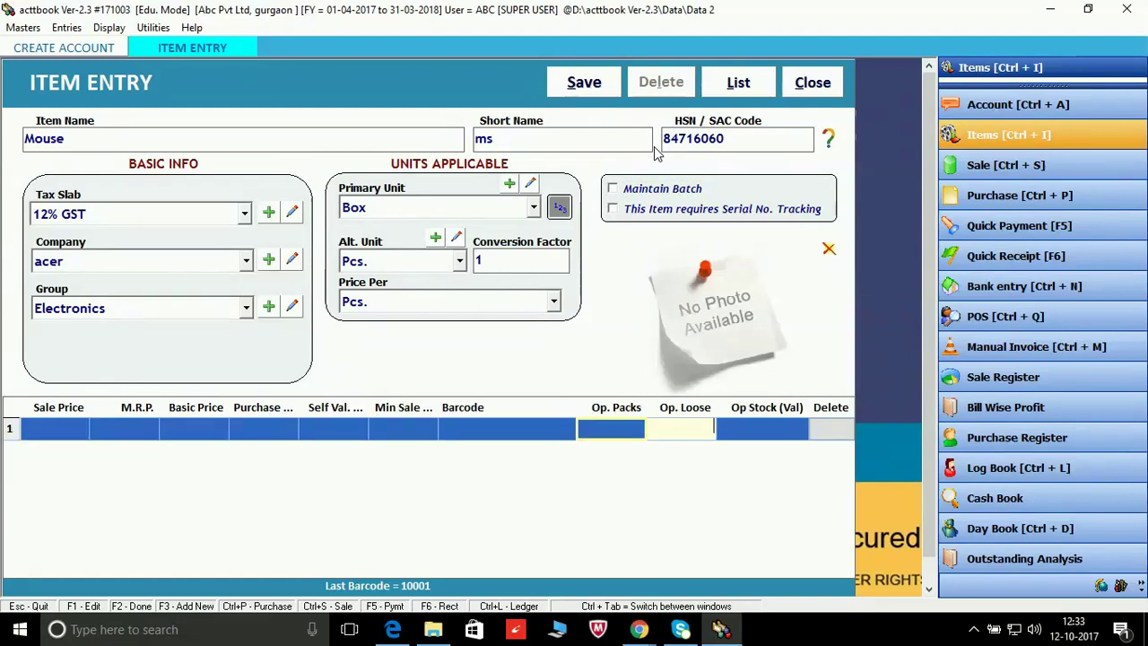
key("Return")
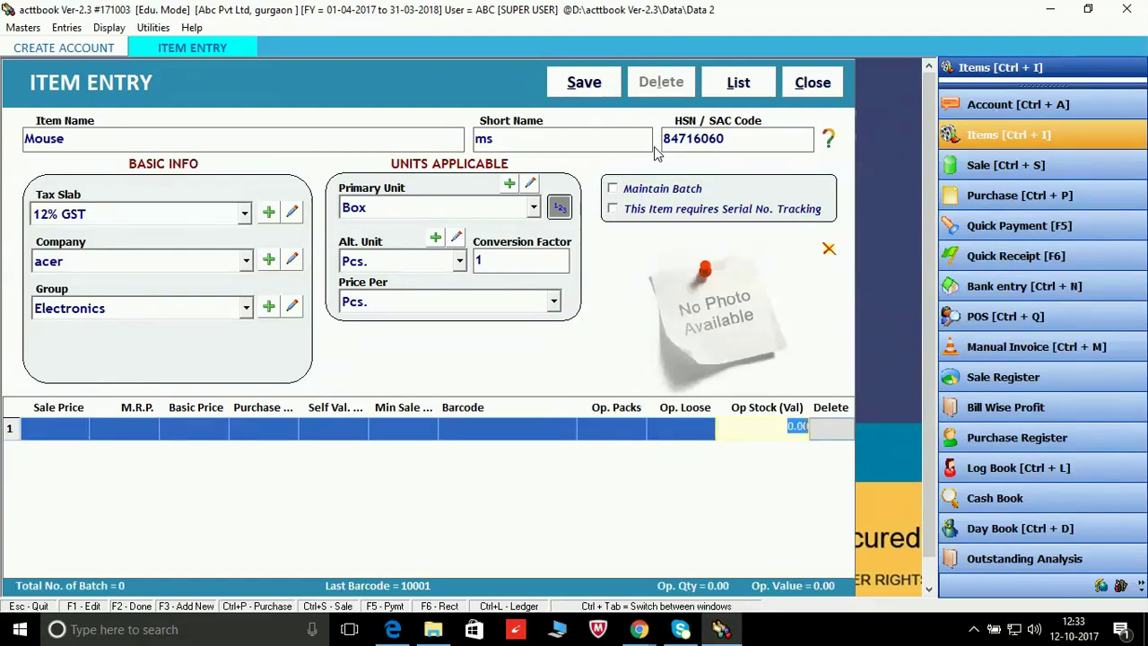
key("Return")
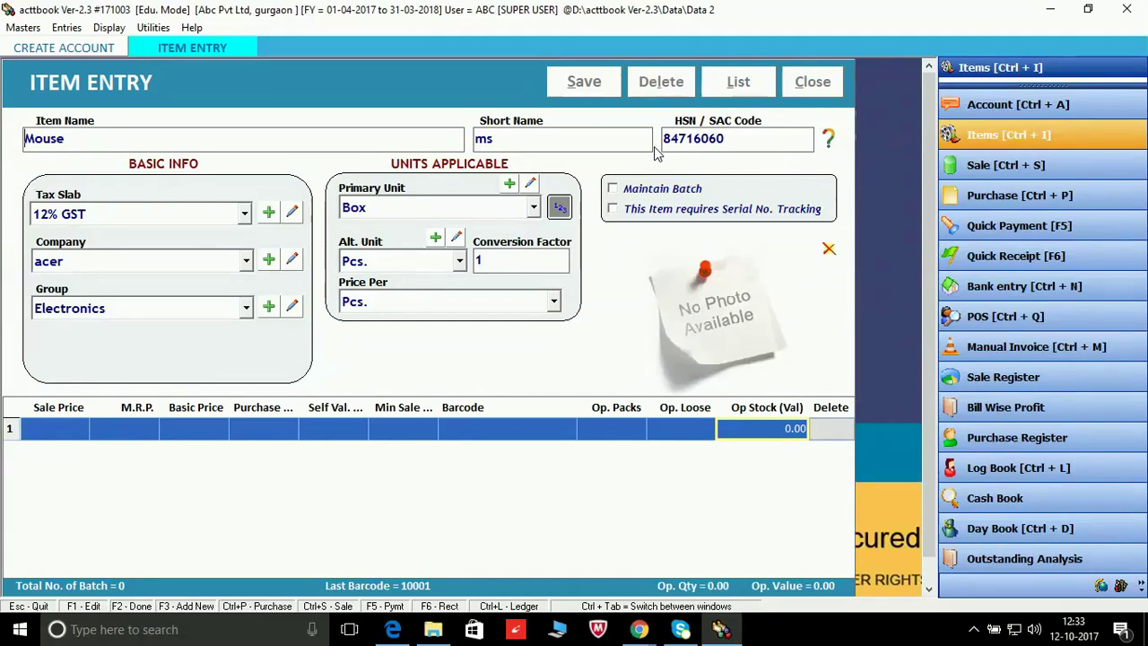
key("F2")
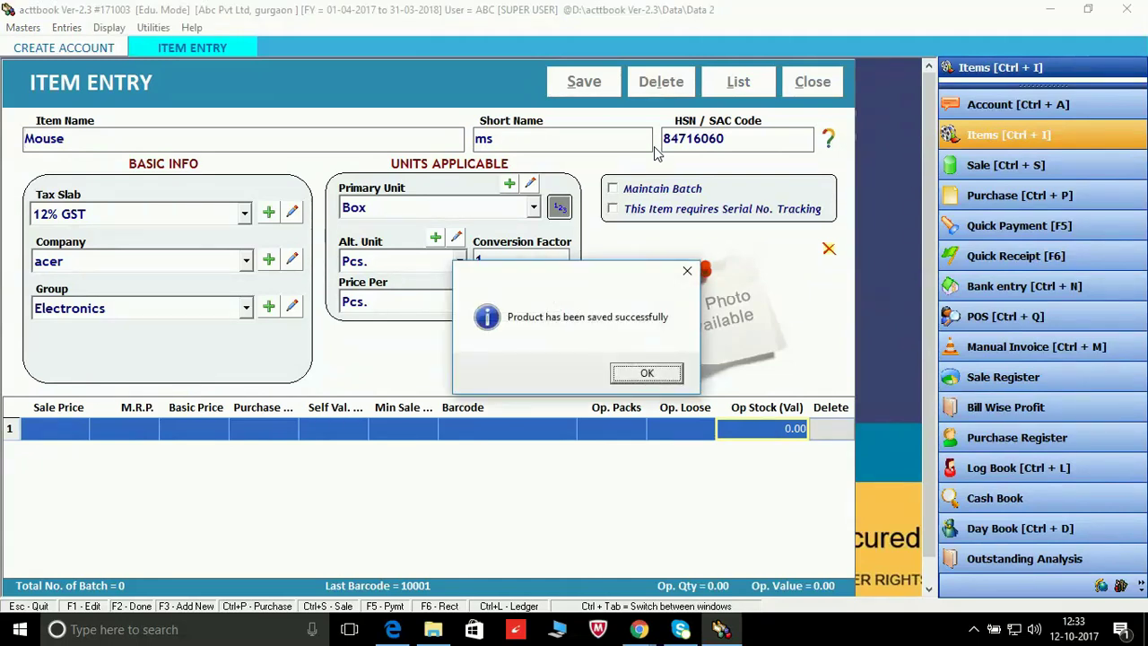
Step: Acknowledge the Mouse saved message and go to the Sale Bills screen
left_click(664, 375)
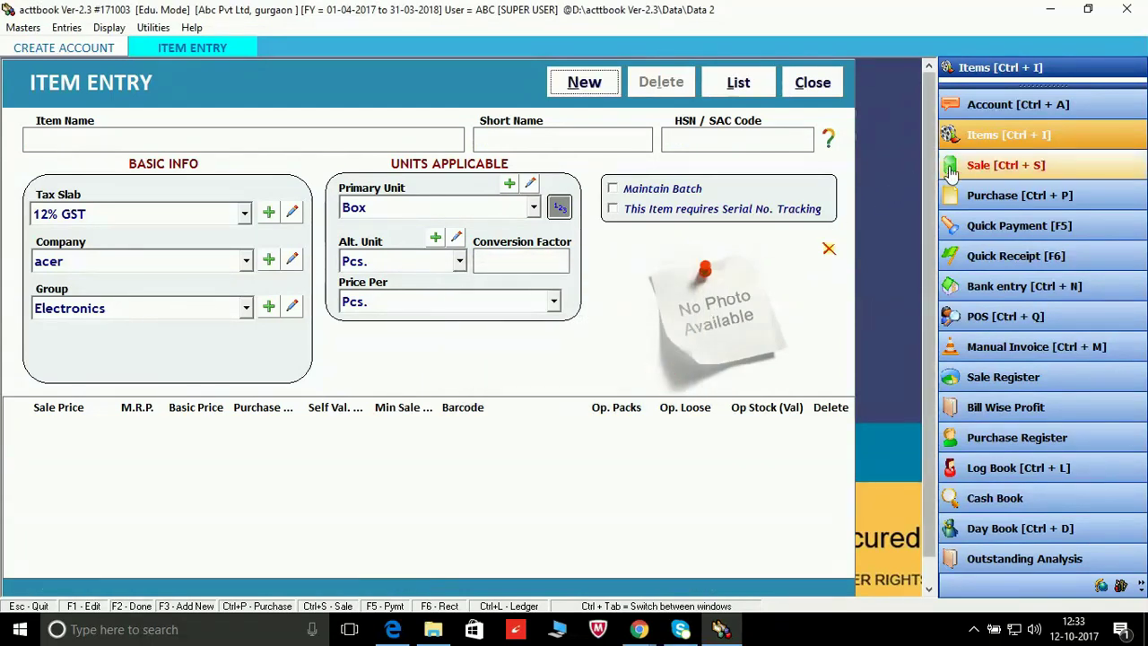
left_click(984, 166)
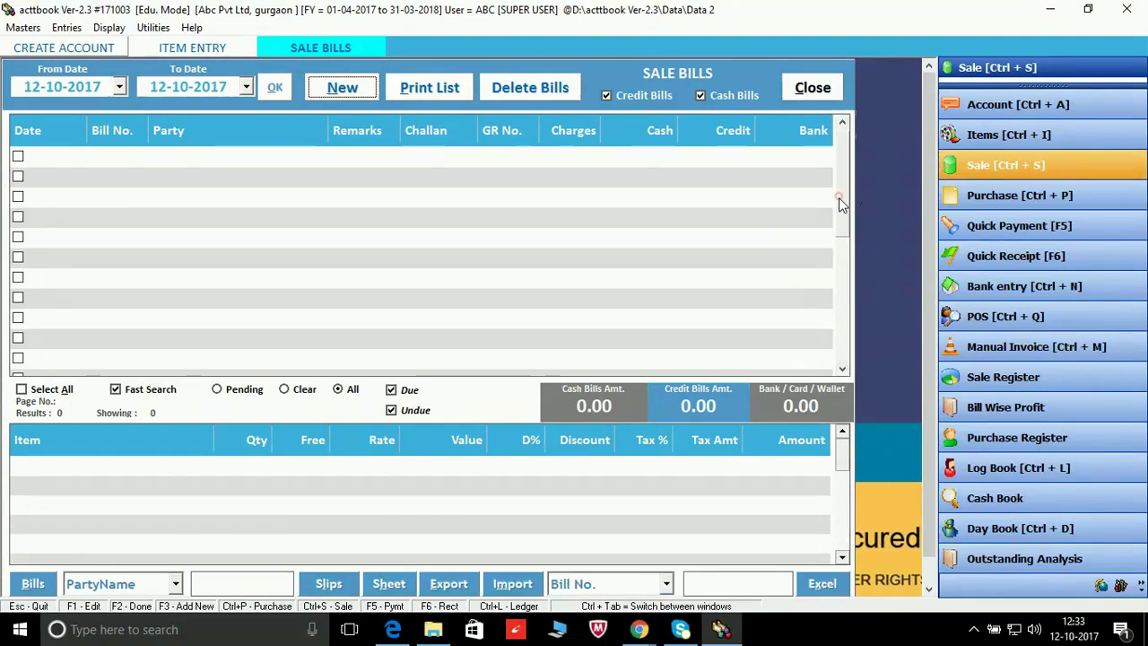
mouse_move(838, 196)
left_mouse_down()
mouse_move(839, 216)
mouse_move(843, 175)
left_mouse_up()
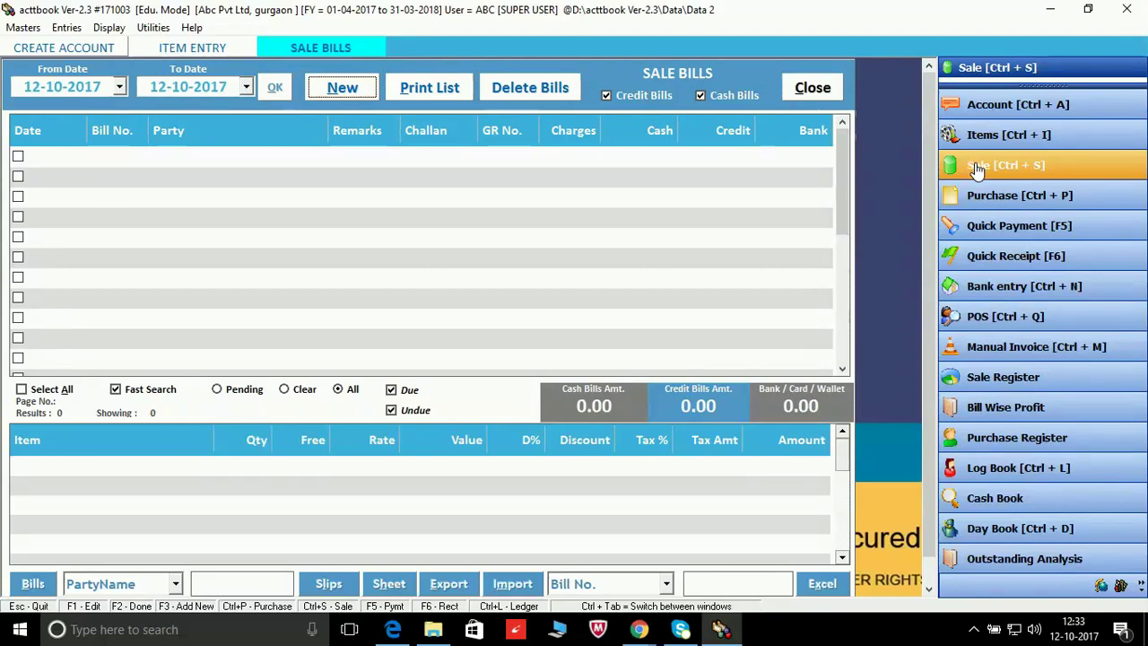
Step: Reopen Sale Bills from the transactions menu and start a new bill dated 12-10-2017
left_click(23, 28)
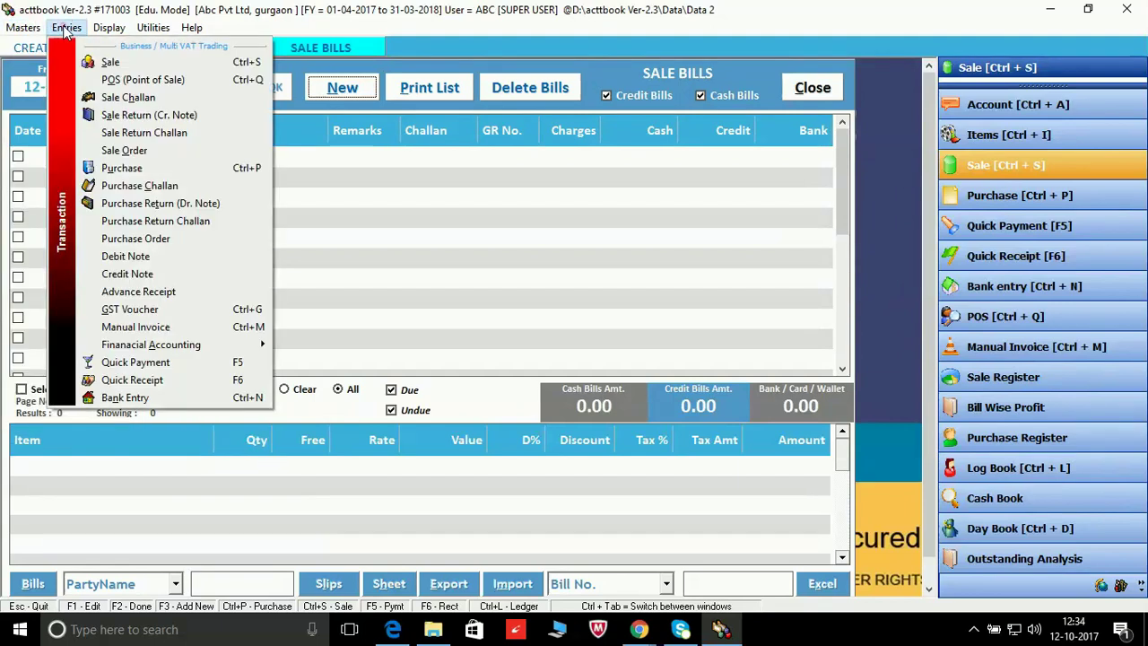
left_click(64, 31)
left_click(65, 29)
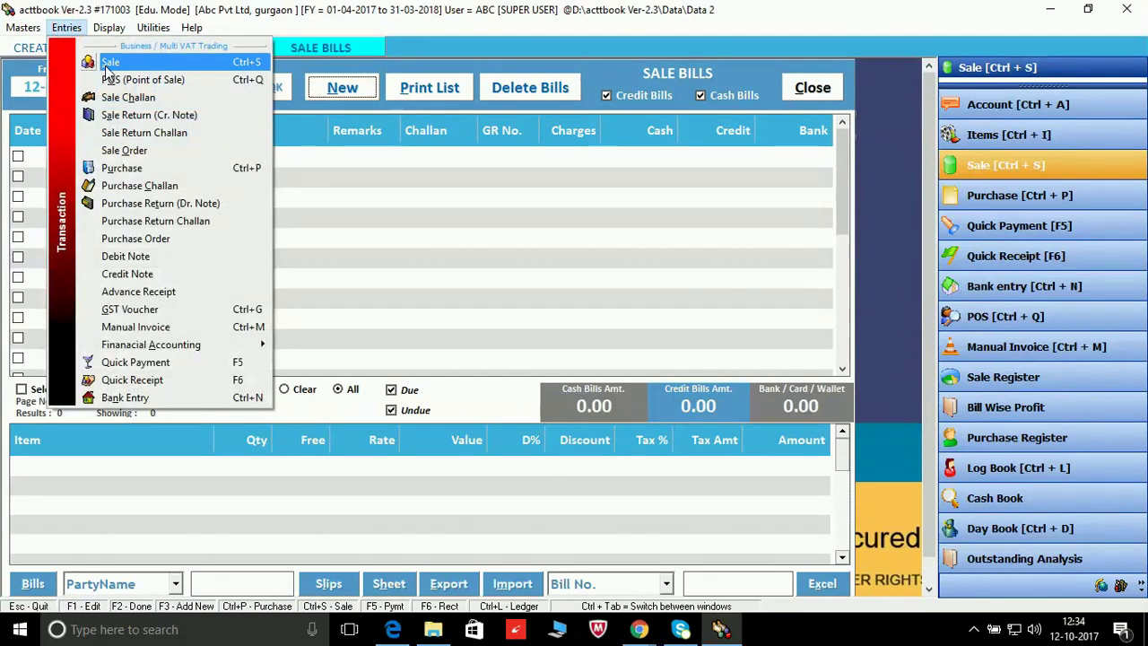
left_click(106, 66)
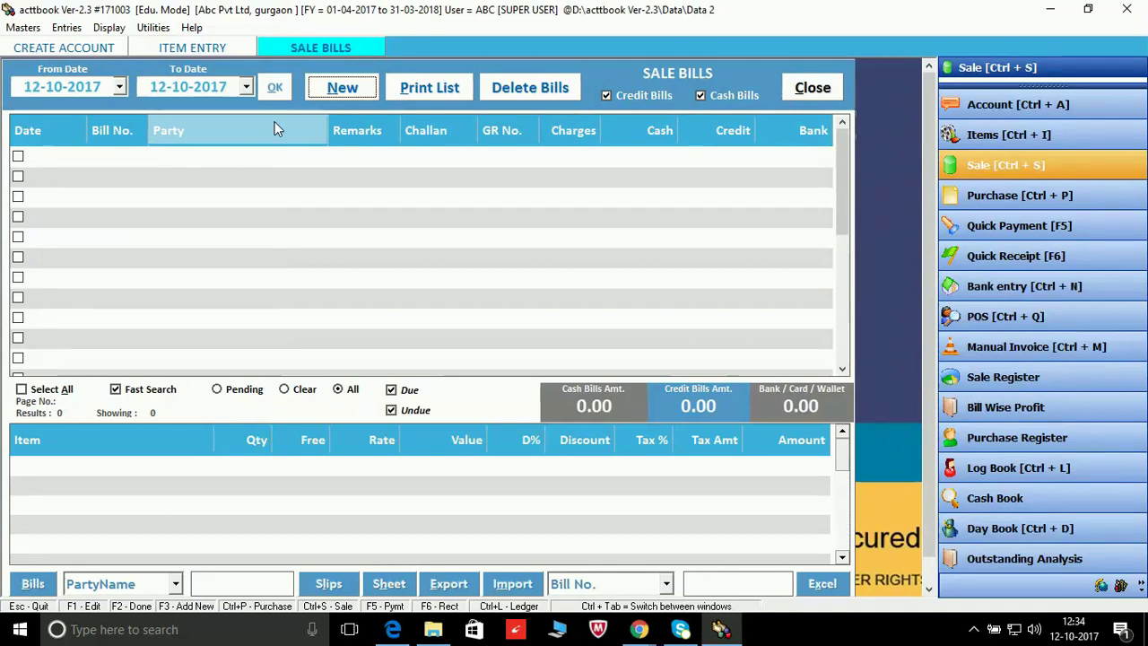
key("ctrl+s")
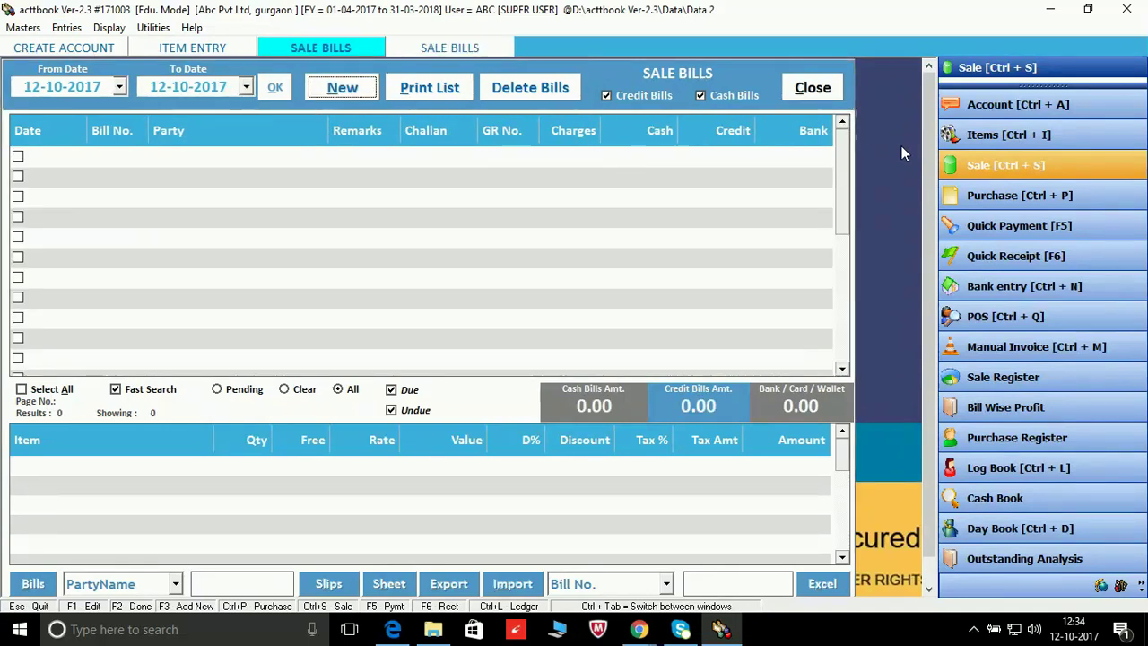
mouse_move(840, 150)
left_mouse_down()
mouse_move(846, 199)
mouse_move(847, 133)
left_mouse_up()
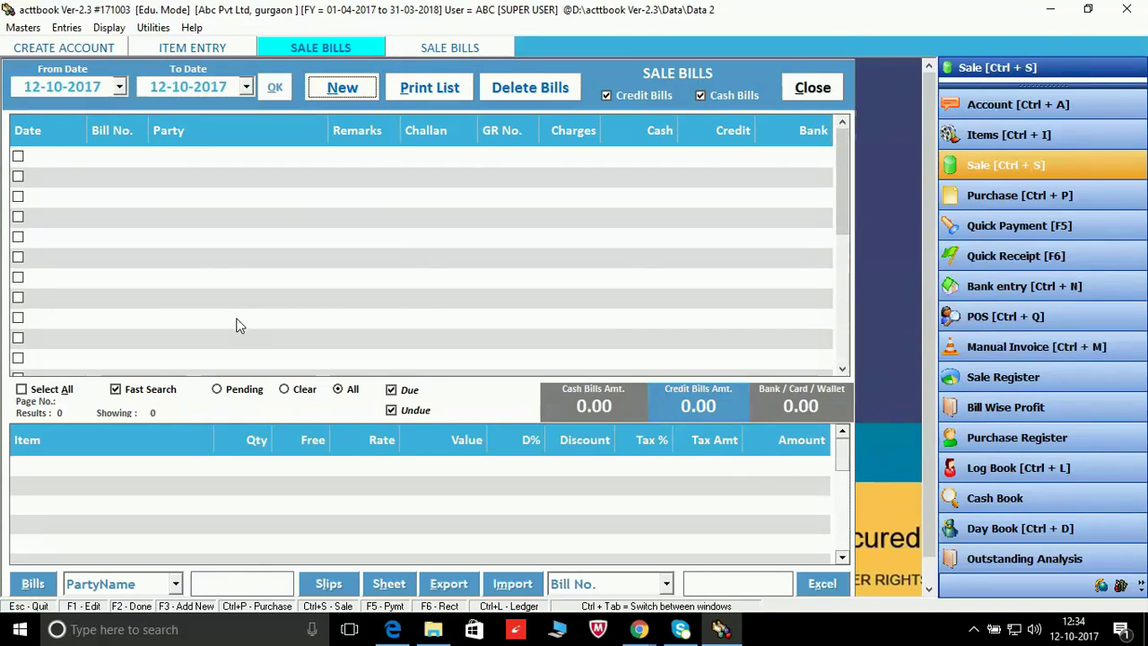
left_click(347, 87)
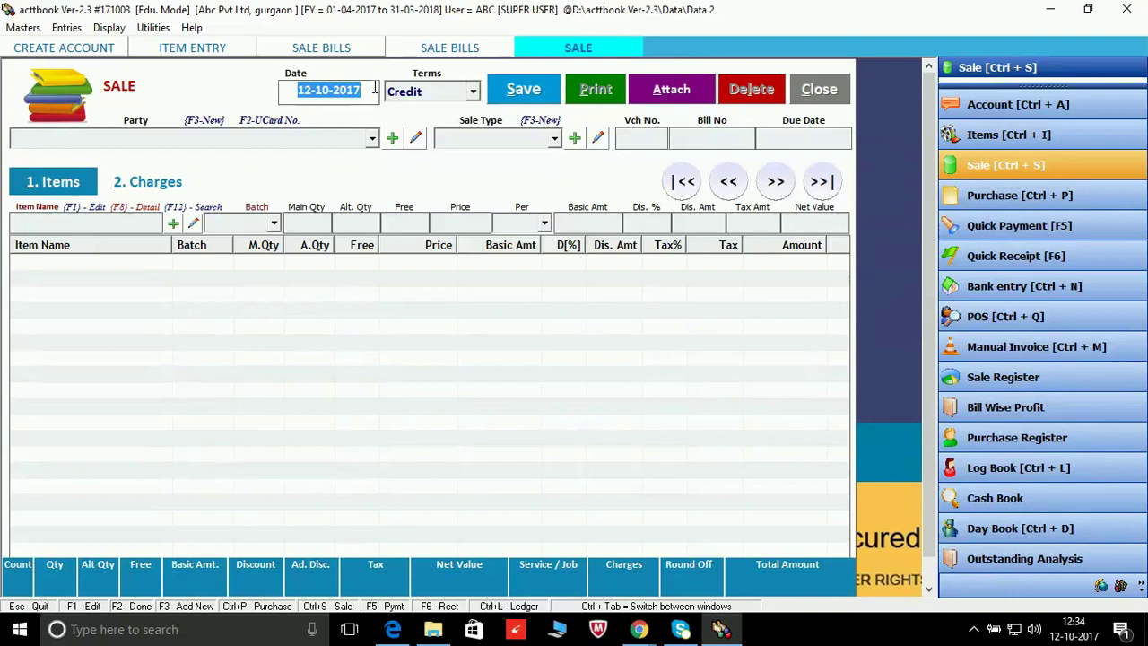
Step: Accept today's date, keep Credit terms, and choose CENVEAT PVT LTD as the party
key("Return")
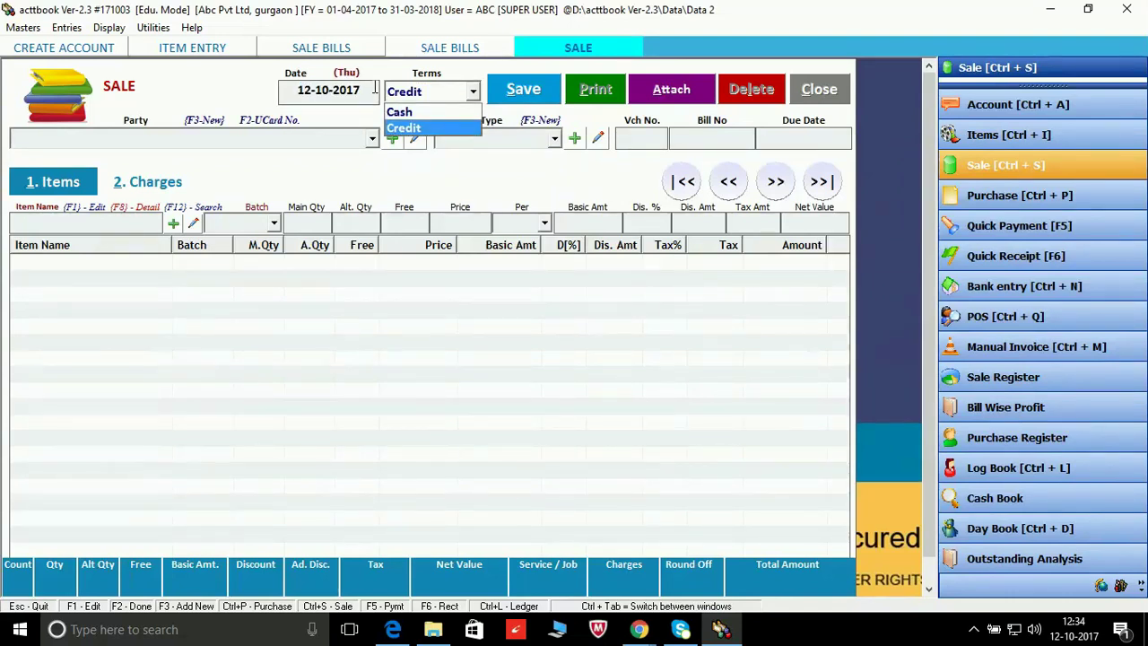
key("Return")
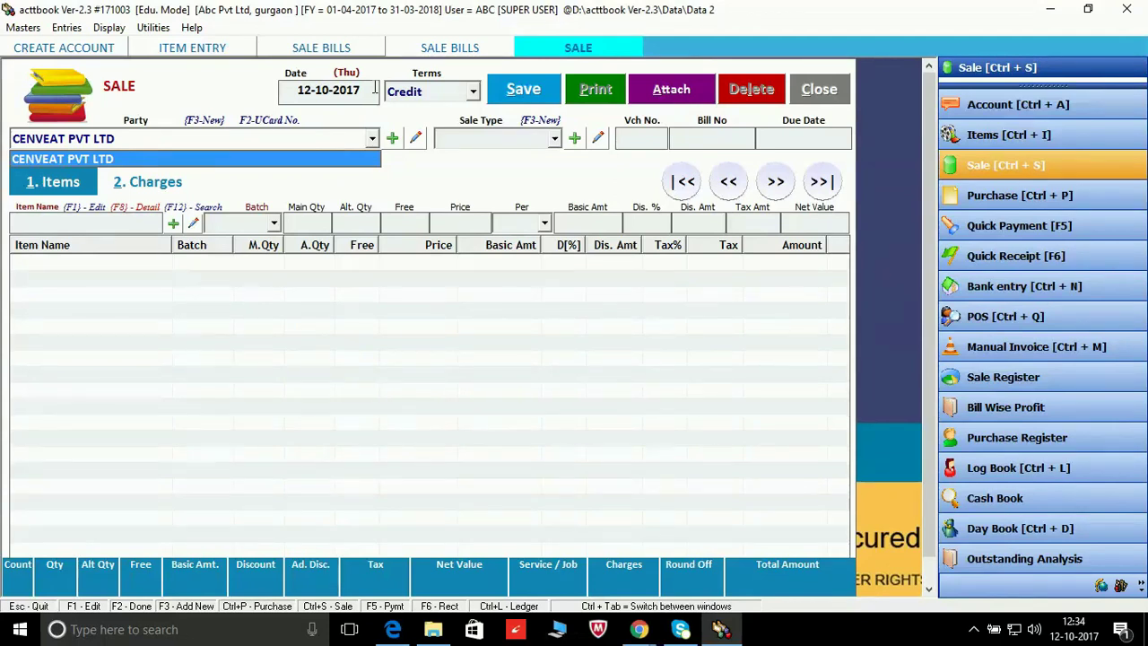
key("Return")
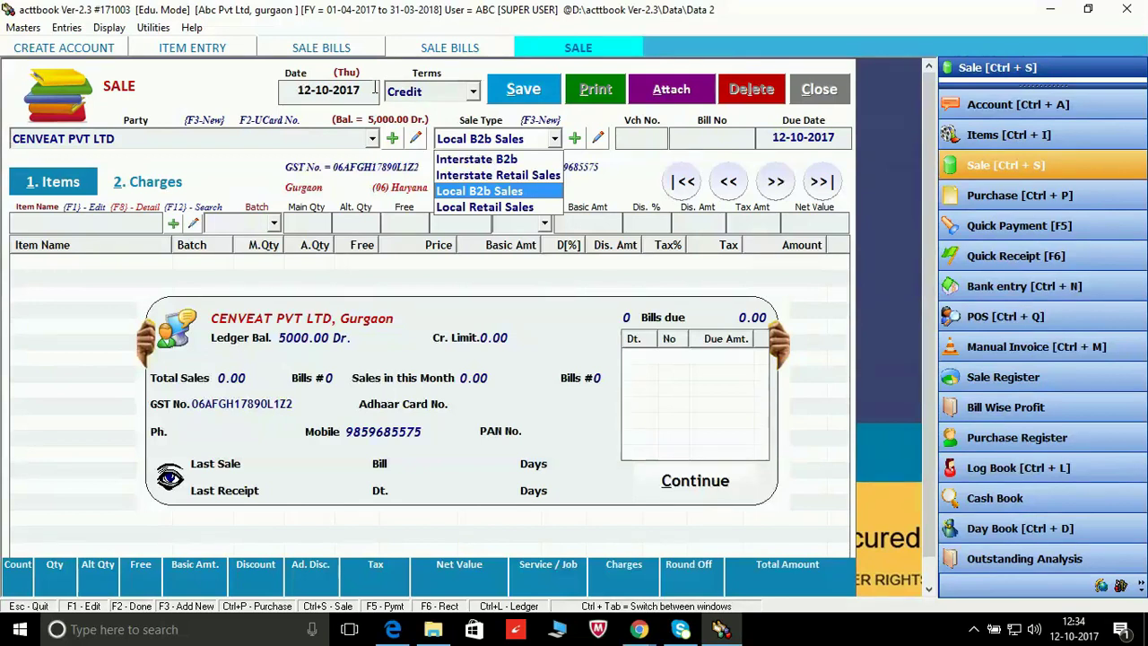
Step: Set the sale type to Local B2b Sales, declining to cancel the entry
key("Up")
key("Up")
left_click(703, 489)
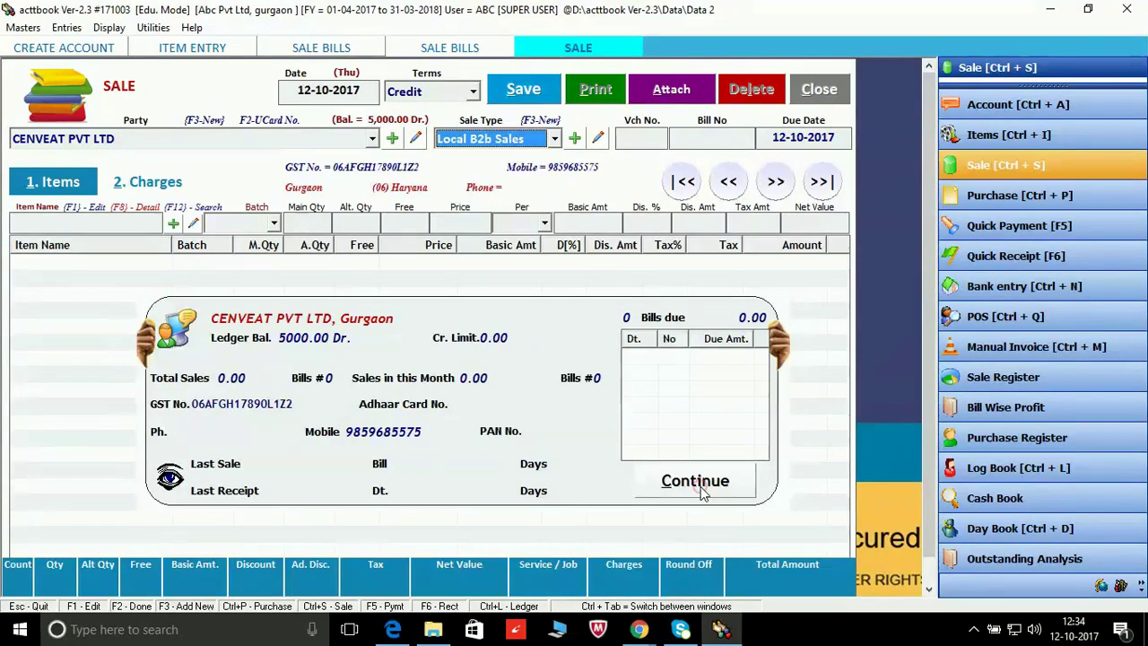
left_click(699, 489)
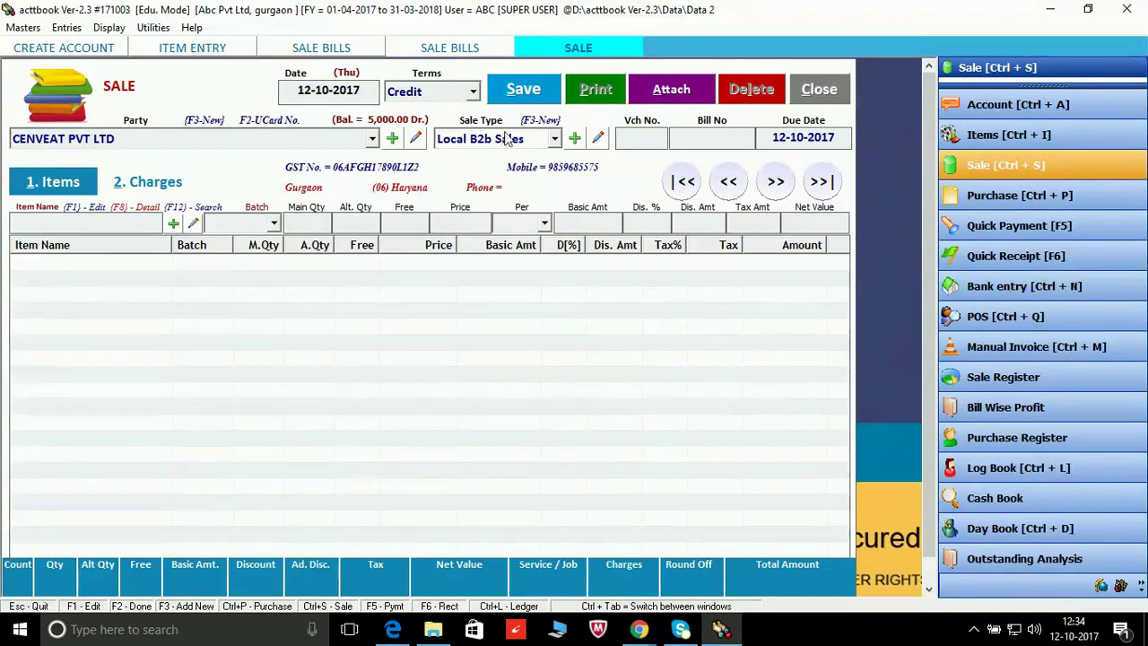
key("Escape")
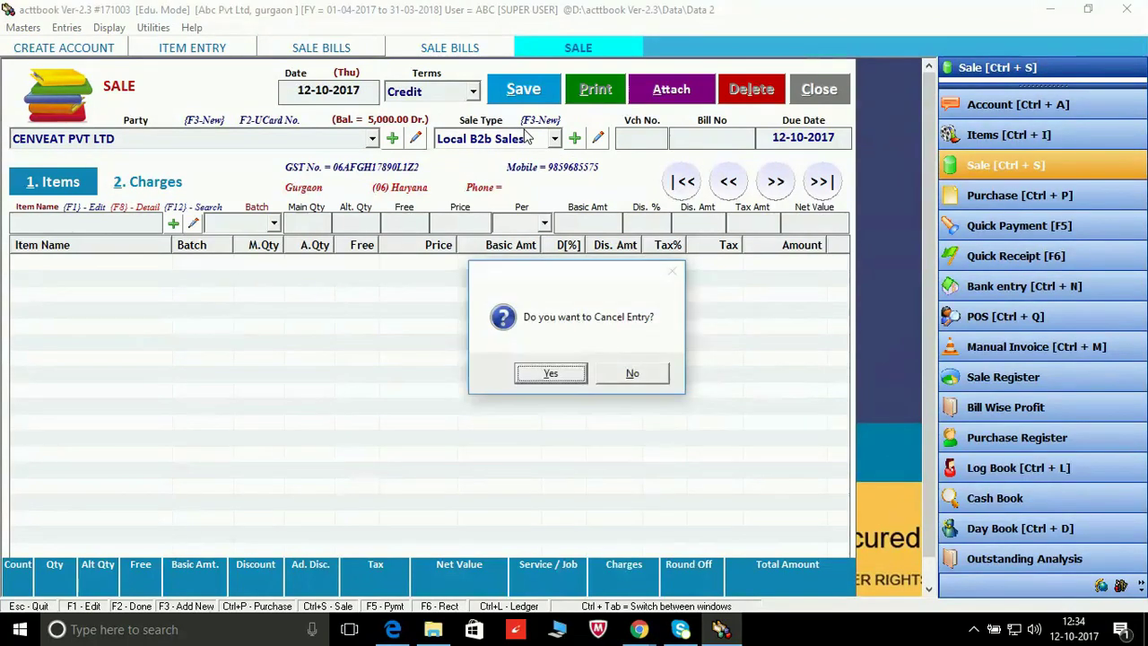
left_click(641, 373)
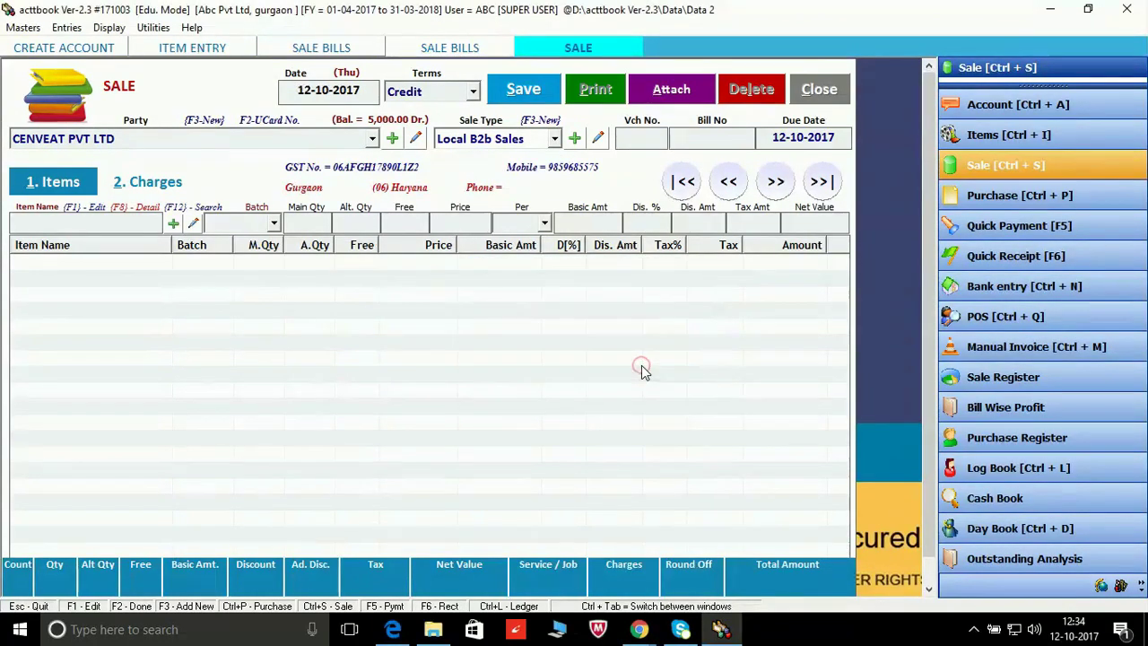
left_click(553, 138)
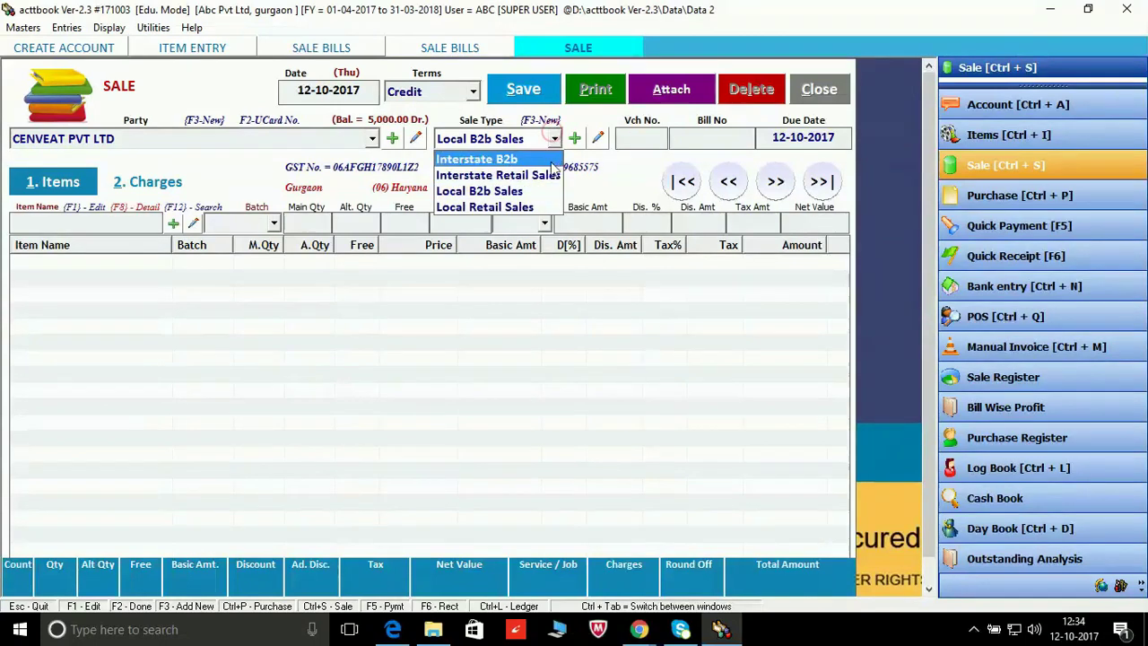
left_click(537, 196)
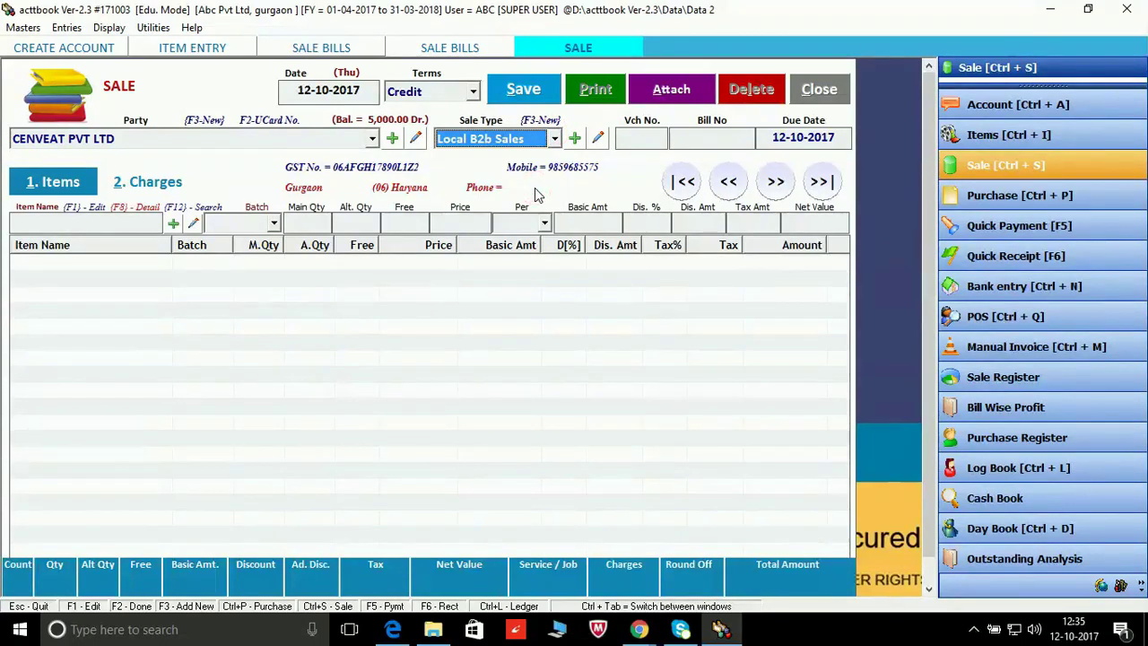
Step: Accept voucher number 1, bill number 1 and due date 12-10-2017 to reach the item list
key("Return")
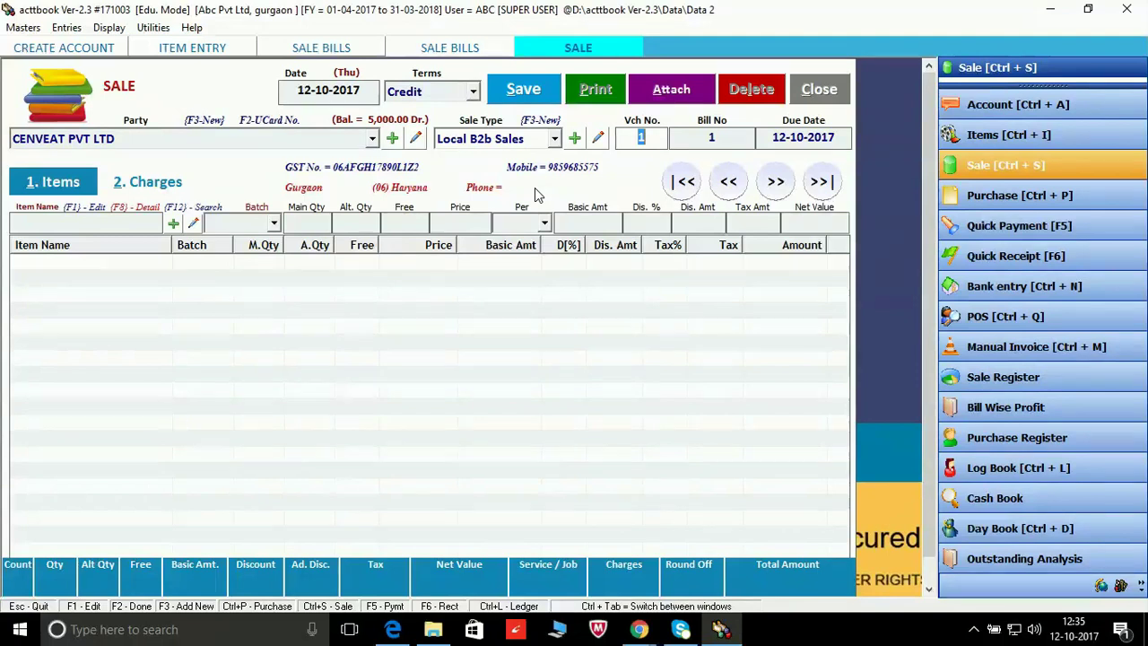
key("Return")
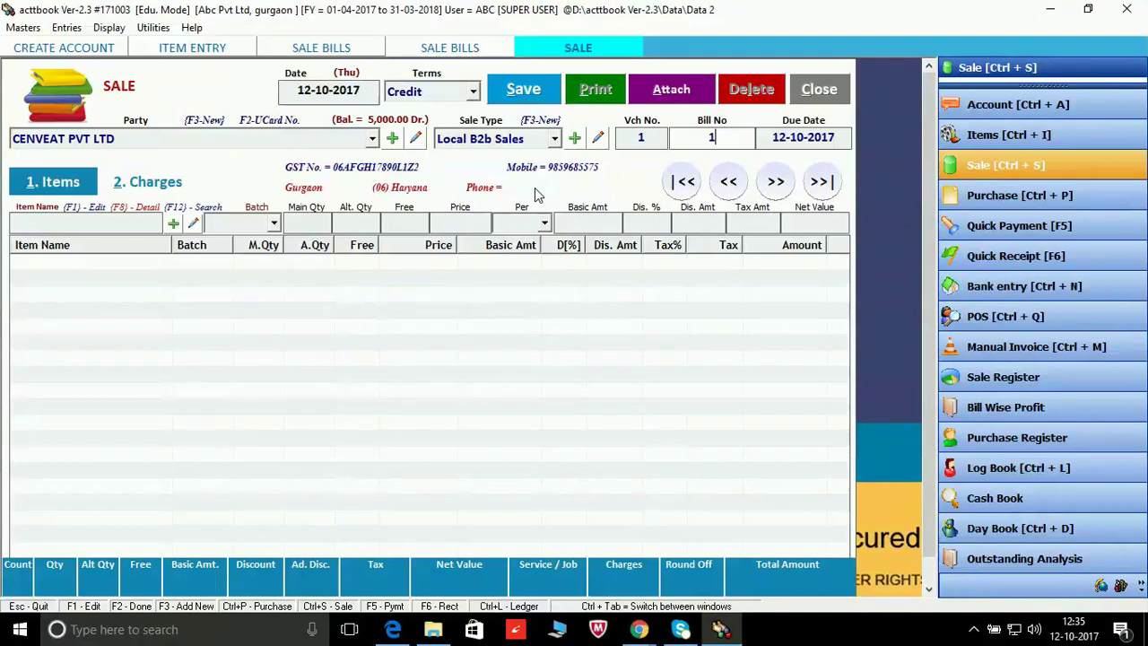
key("Return")
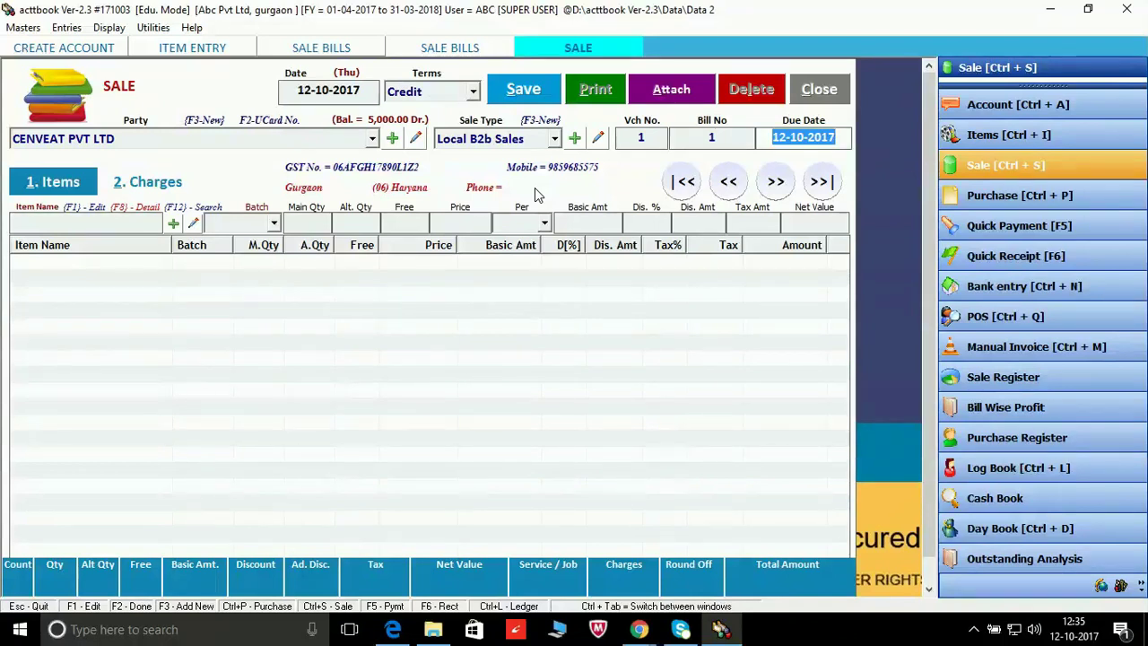
key("Return")
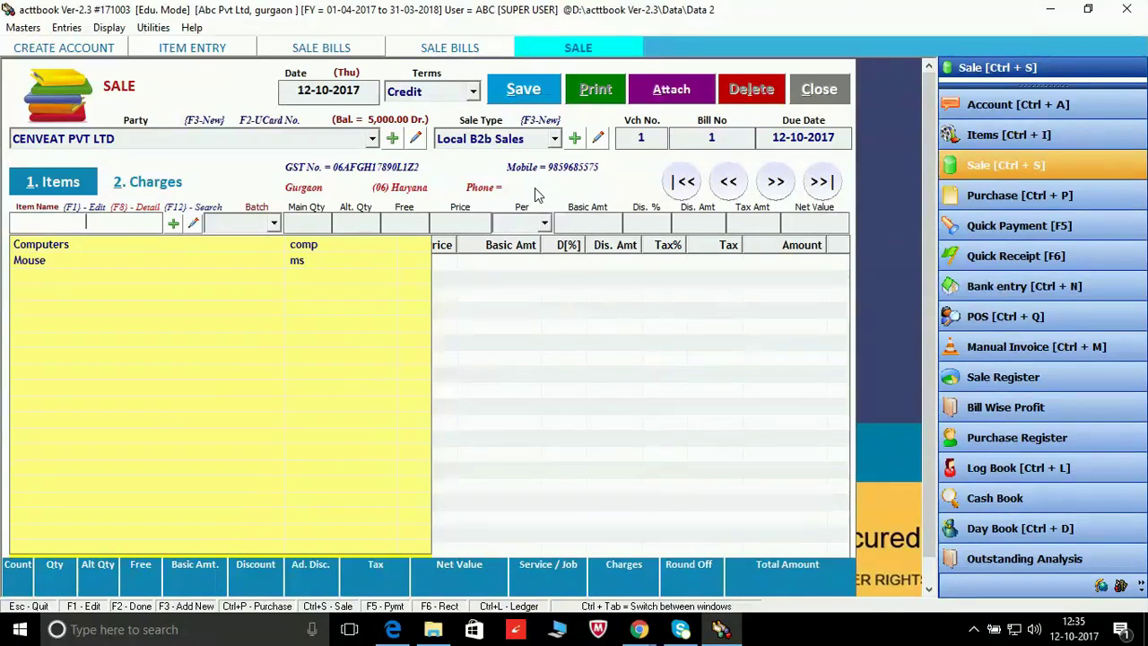
Step: Add Computers: 1 Box of 5 Pcs. at 20000 per Pcs., line total 118000.00
key("Down")
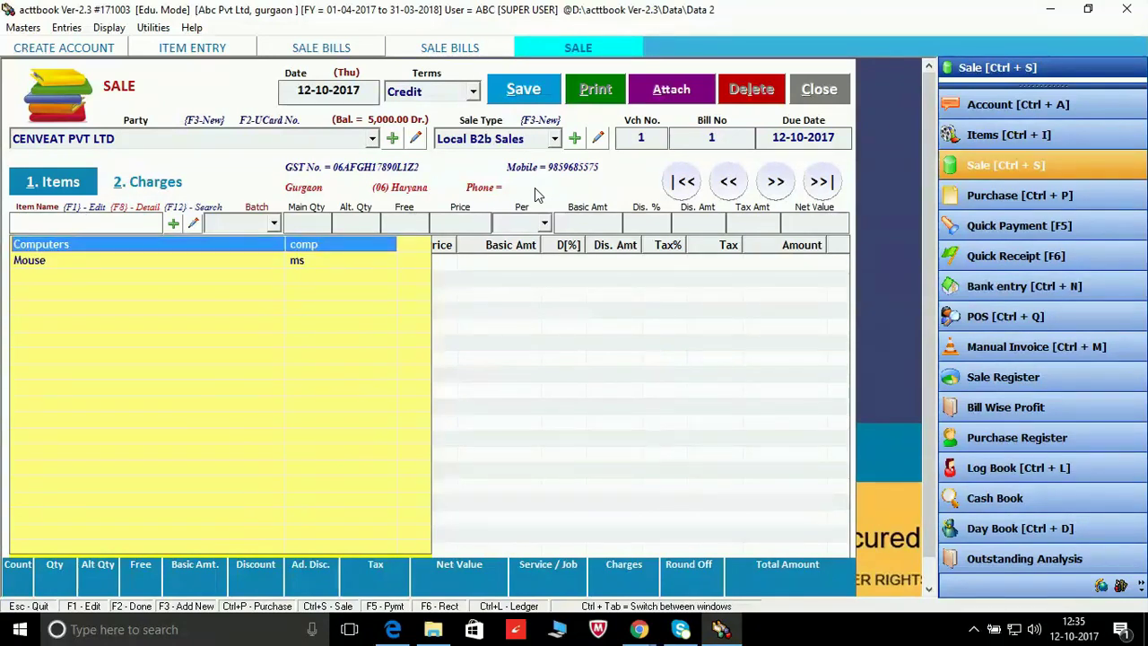
key("Return")
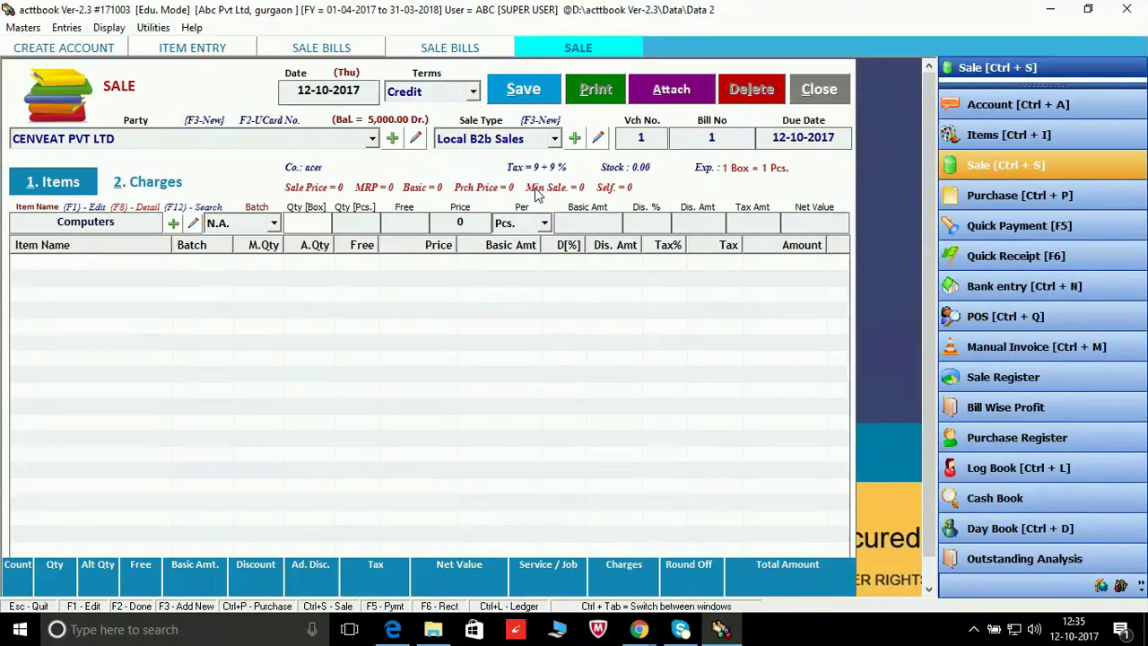
type("1")
key("Return")
key("Return")
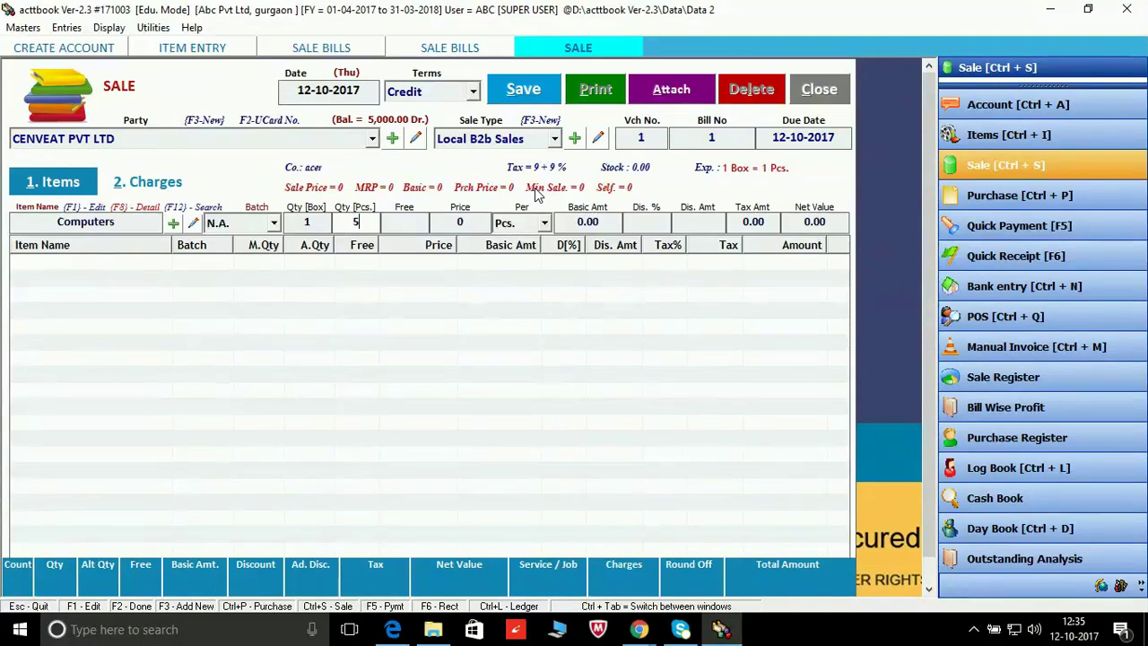
key("Return")
key("Return")
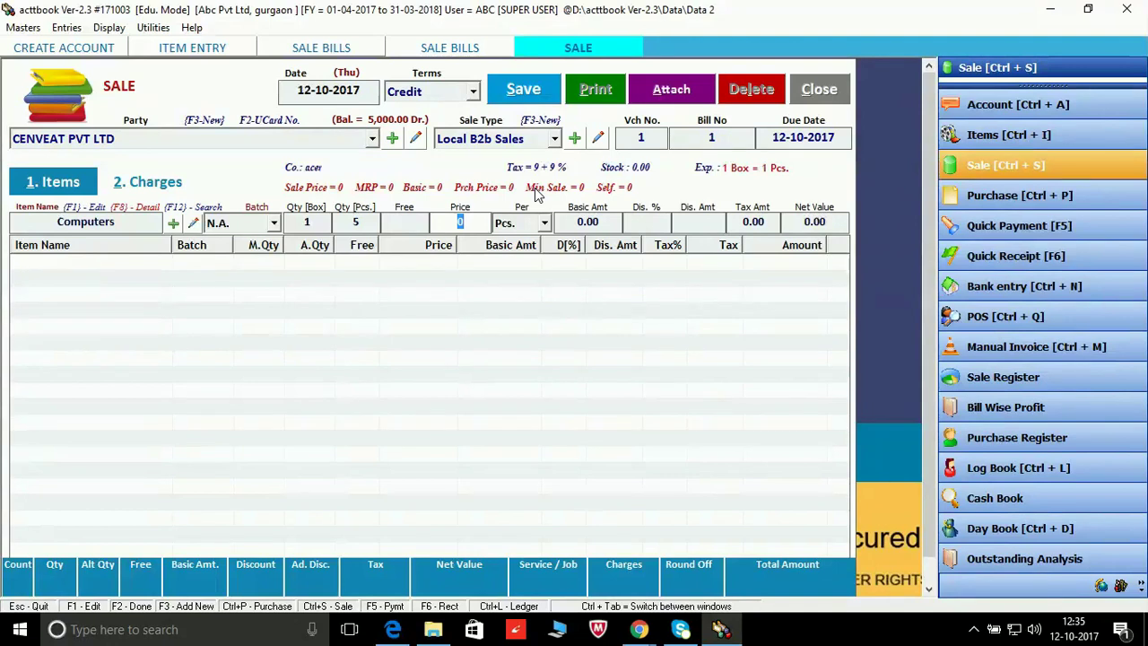
type("20000")
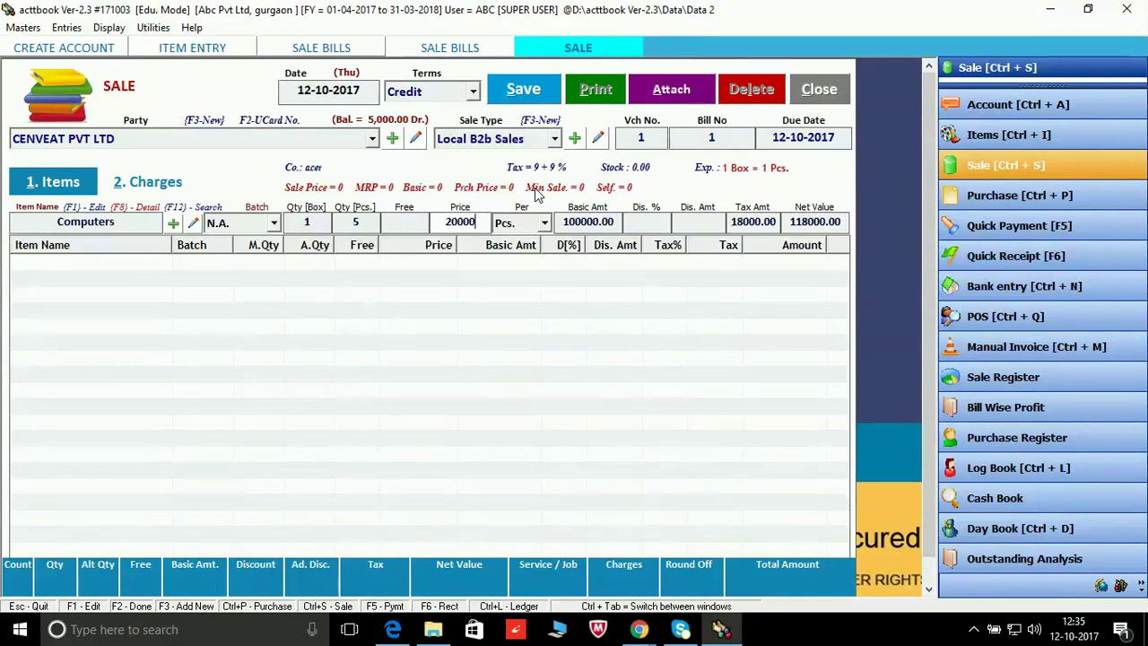
key("Return")
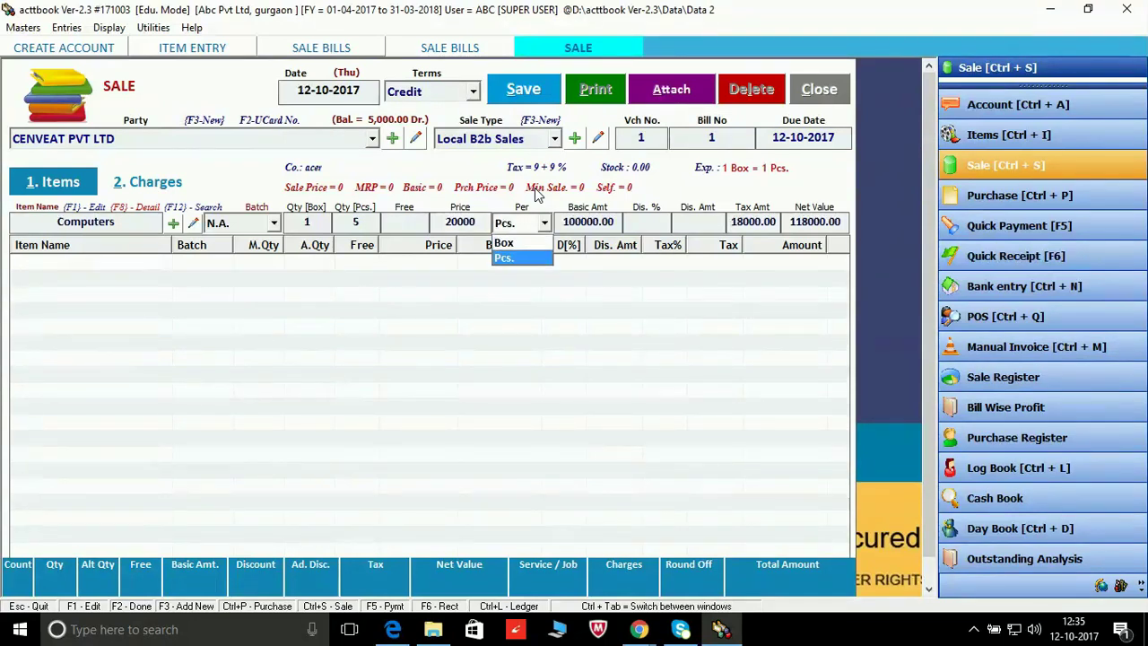
key("Return")
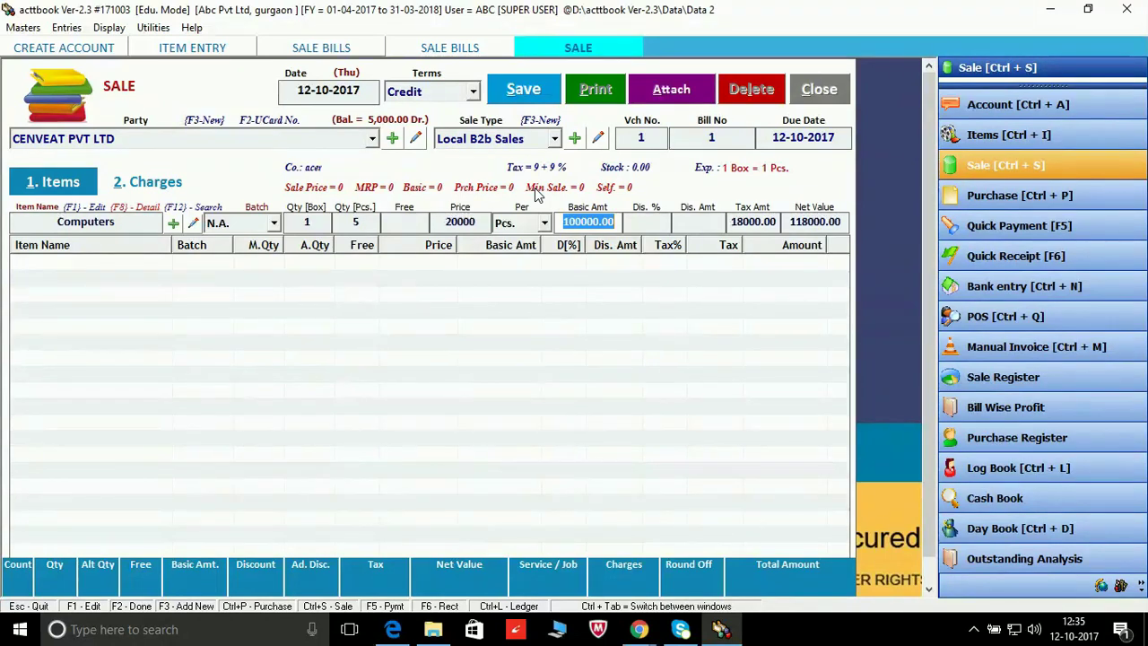
key("Return")
key("Return")
key("Return")
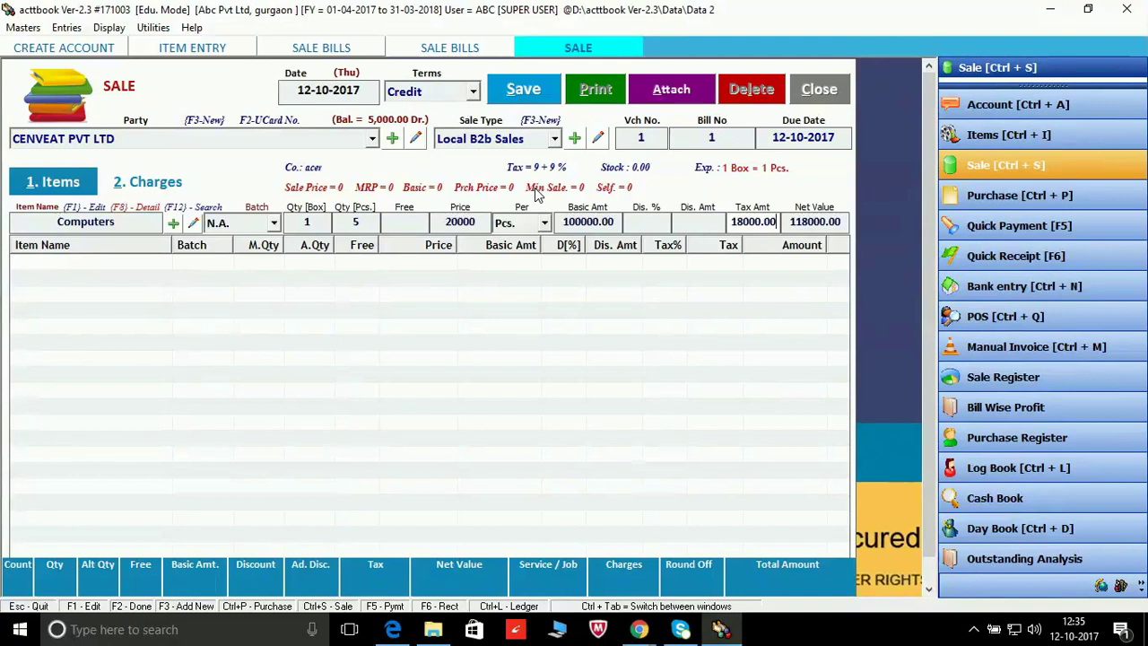
key("Return")
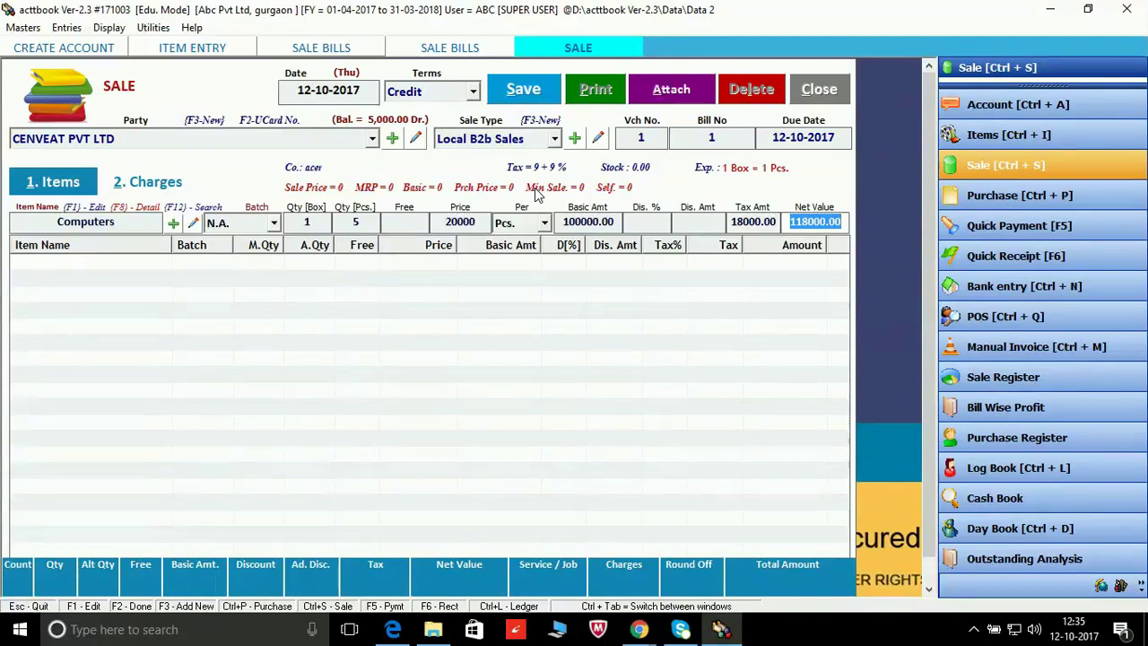
key("Return")
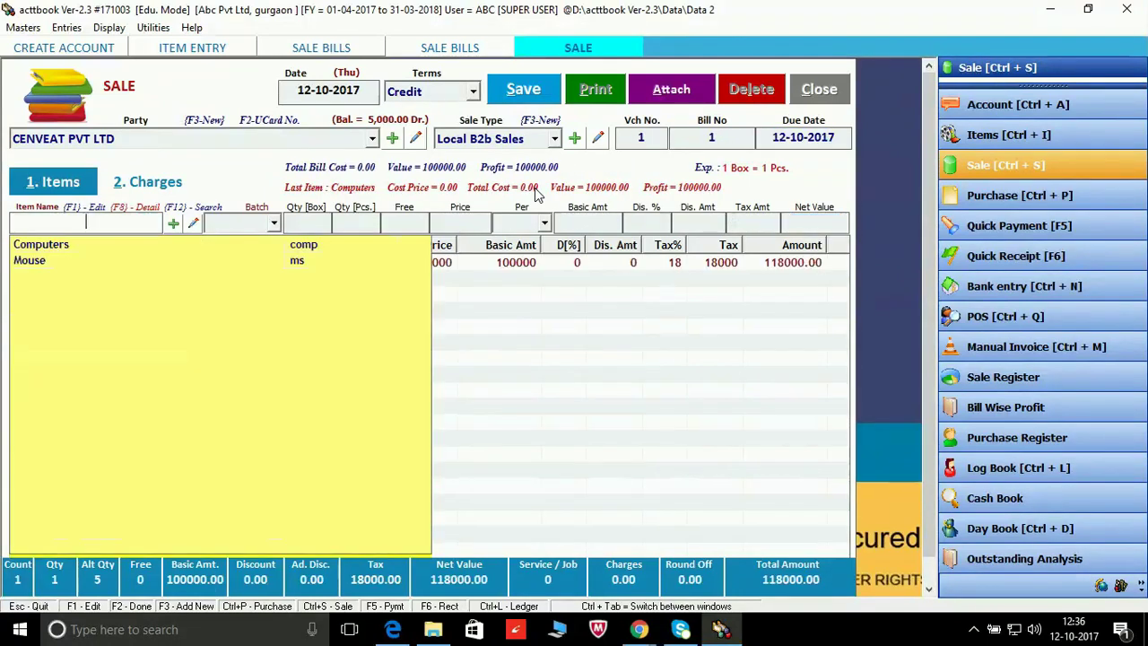
Step: Add Mouse to the bill: 1 box of 5 Pcs at 5000, amount 28000.00
key("Down")
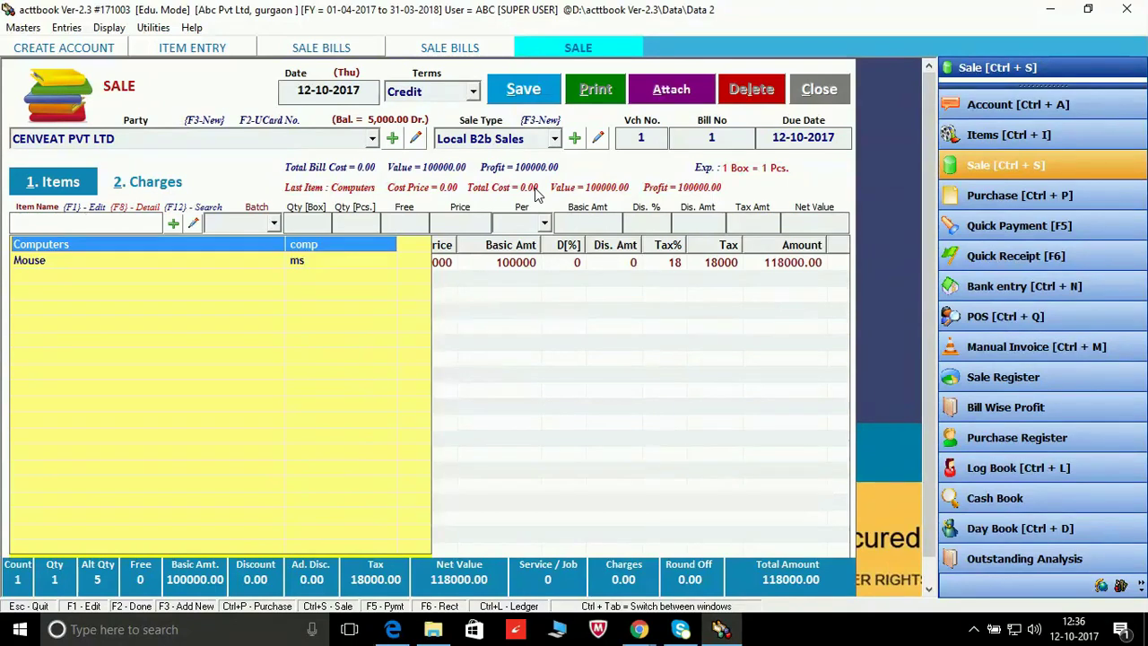
key("Down")
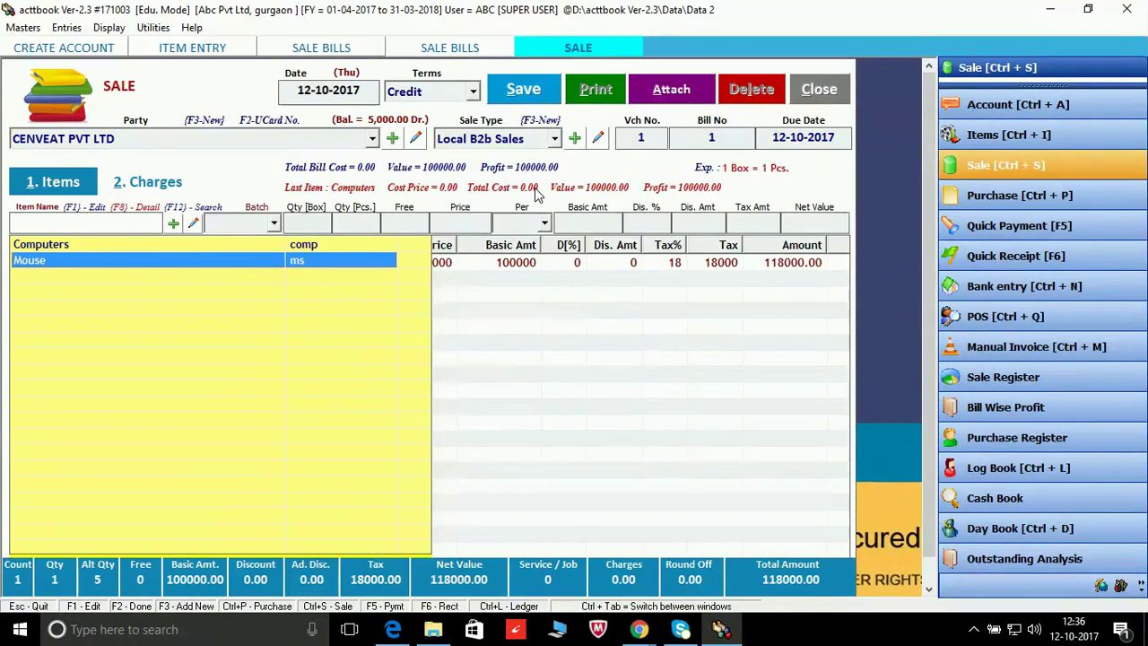
key("Return")
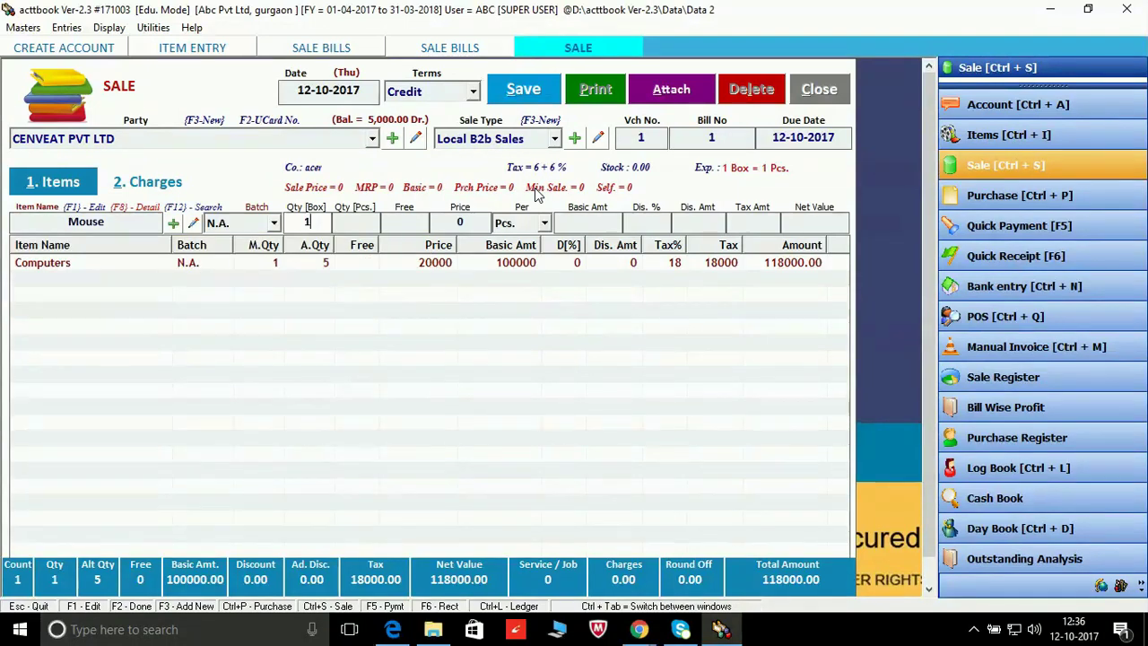
type("1")
key("Return")
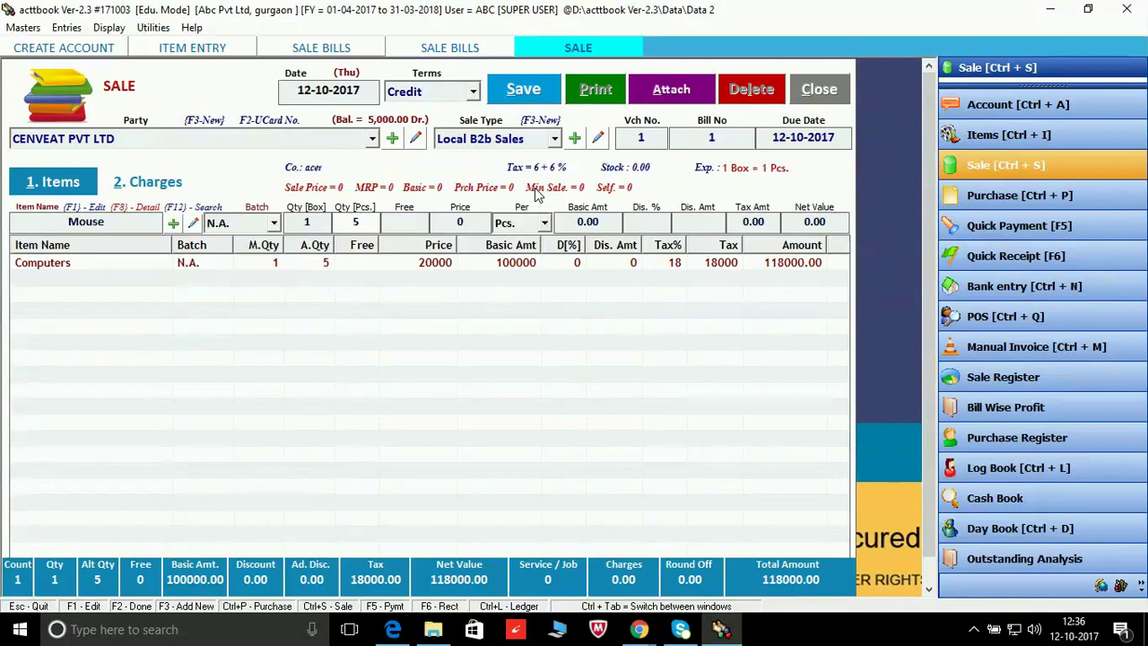
key("Return")
key("Return")
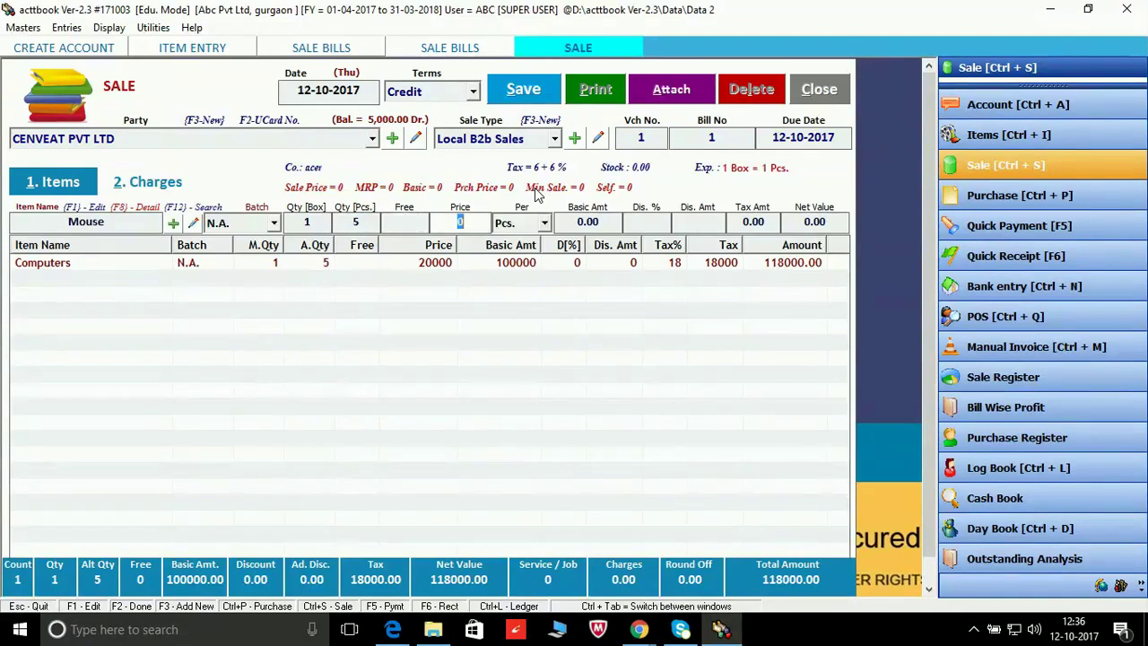
type("500")
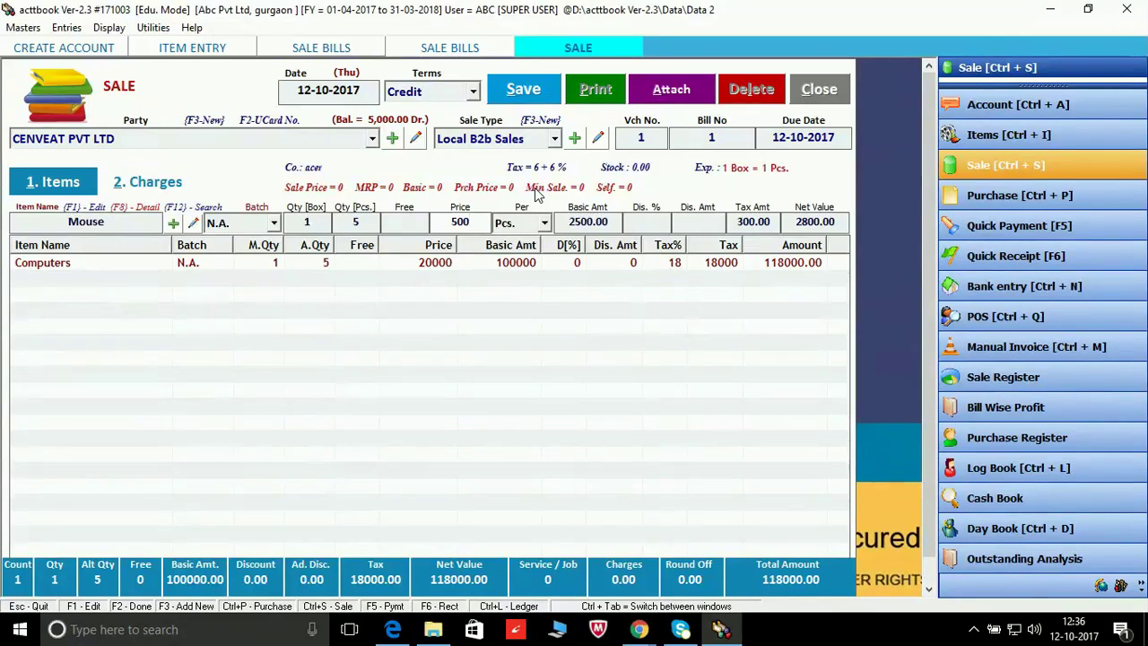
type("0")
key("Return")
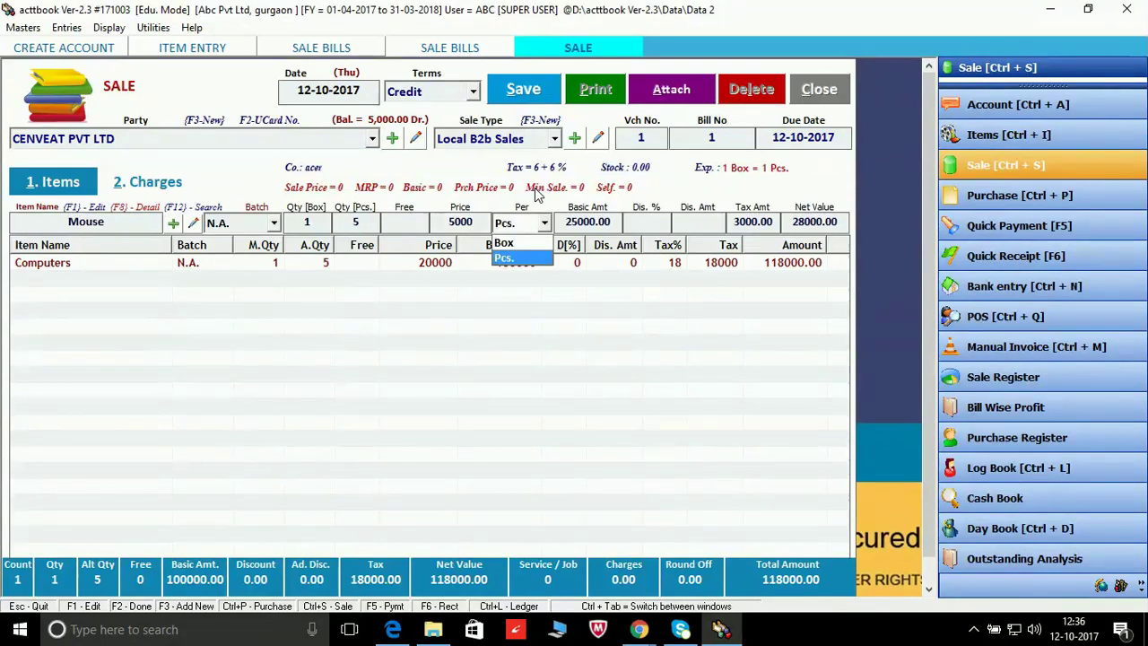
key("Return")
key("Return")
key("Return")
key("Return")
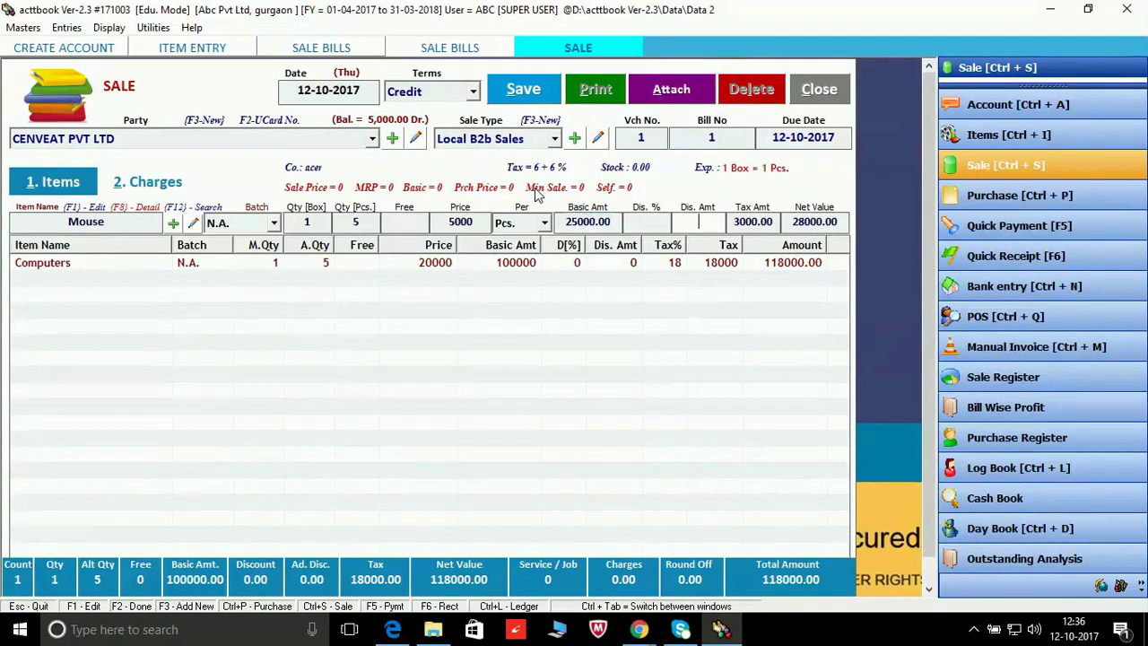
key("Return")
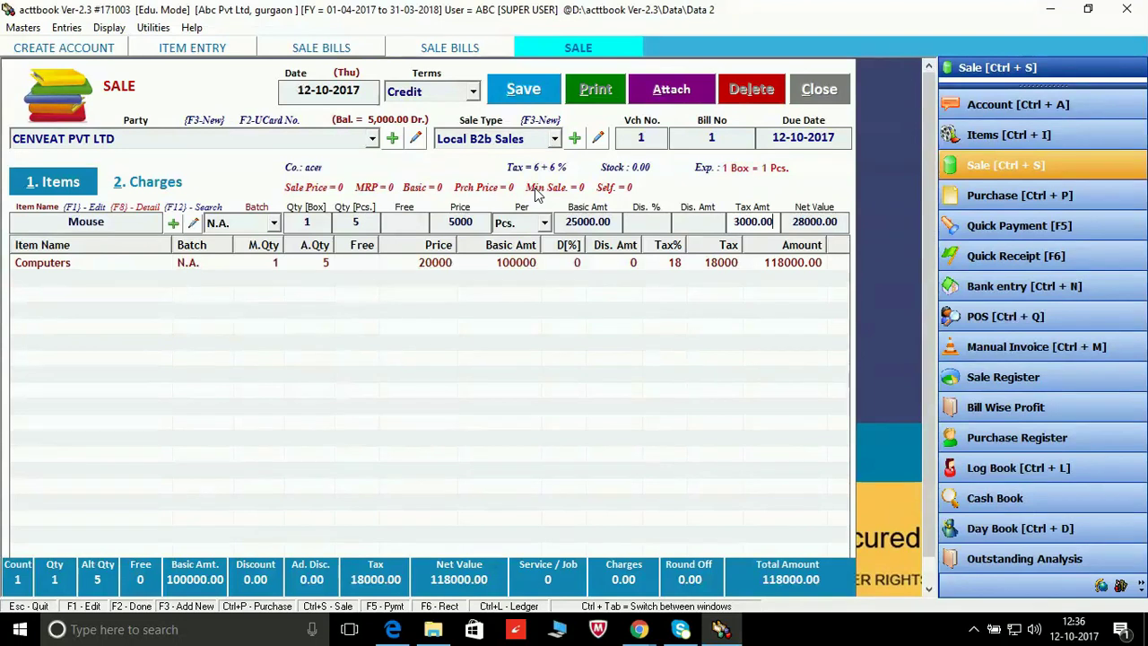
key("Return")
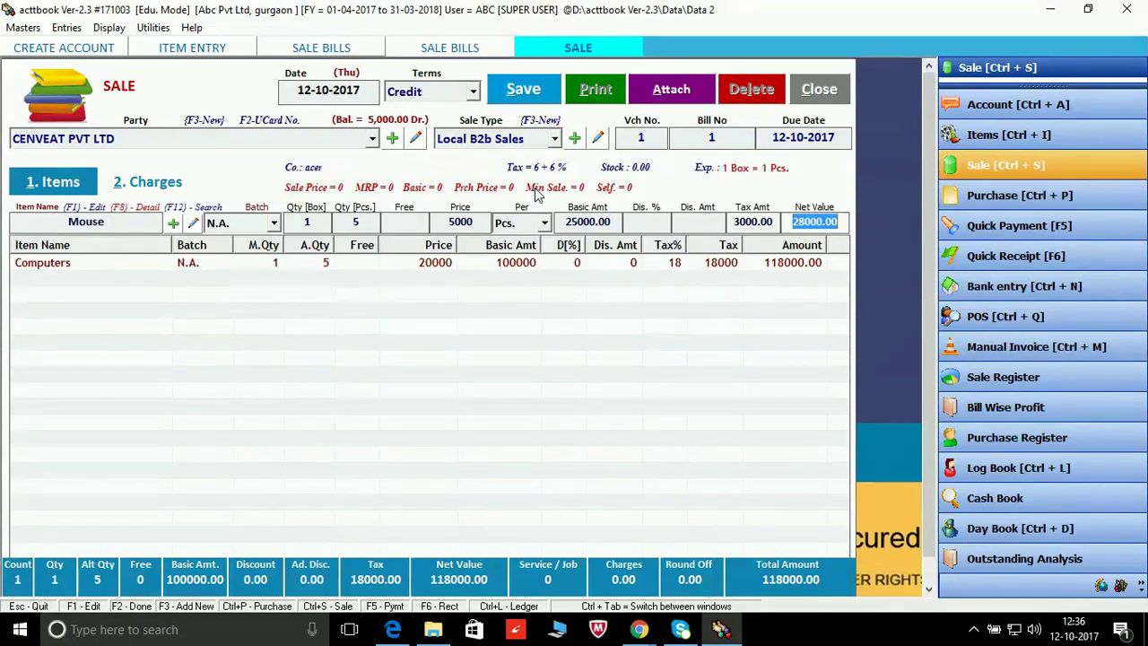
key("Return")
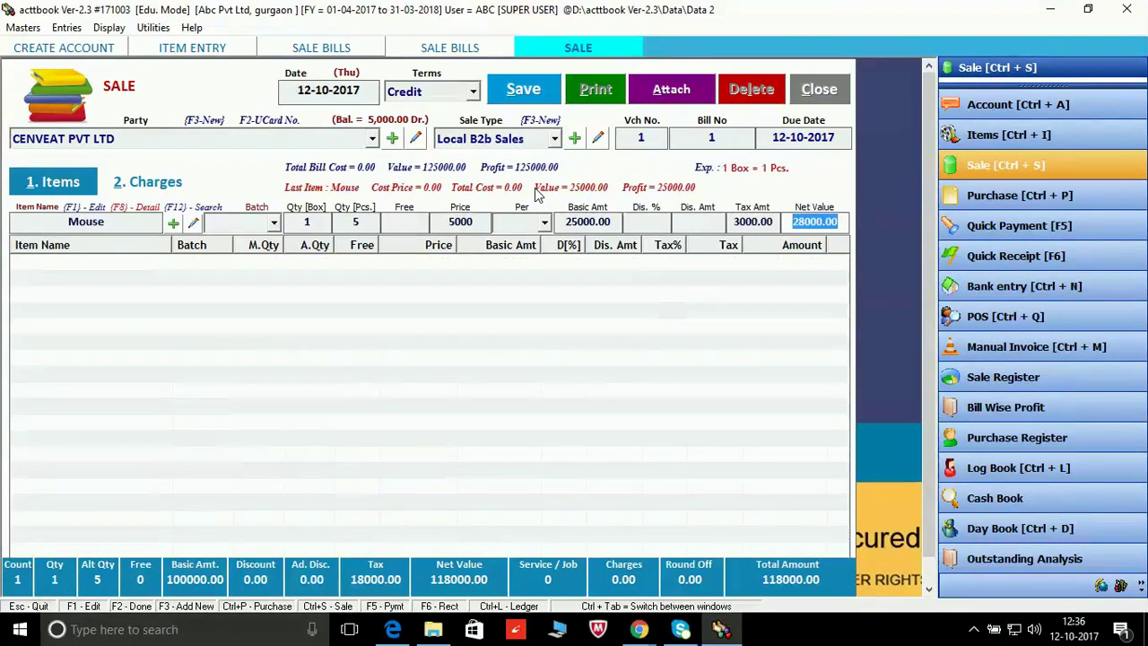
Step: Save the sale entry, acknowledge 'Sale Entry Saved', and accept printing the bill
left_click(541, 94)
left_click(542, 97)
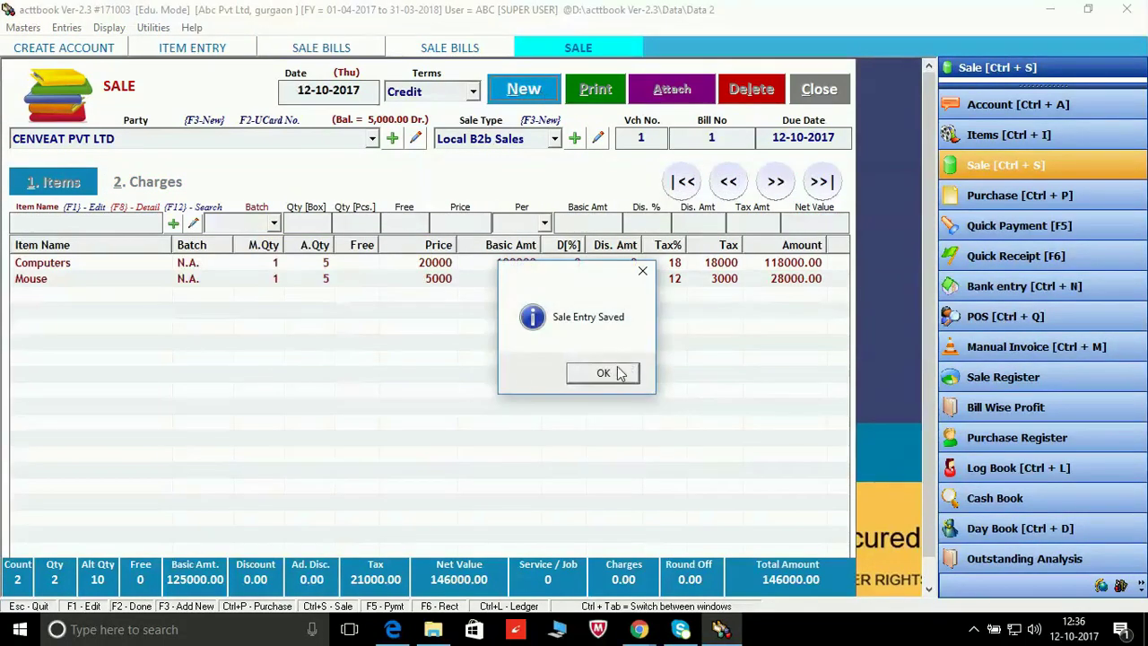
left_click(616, 375)
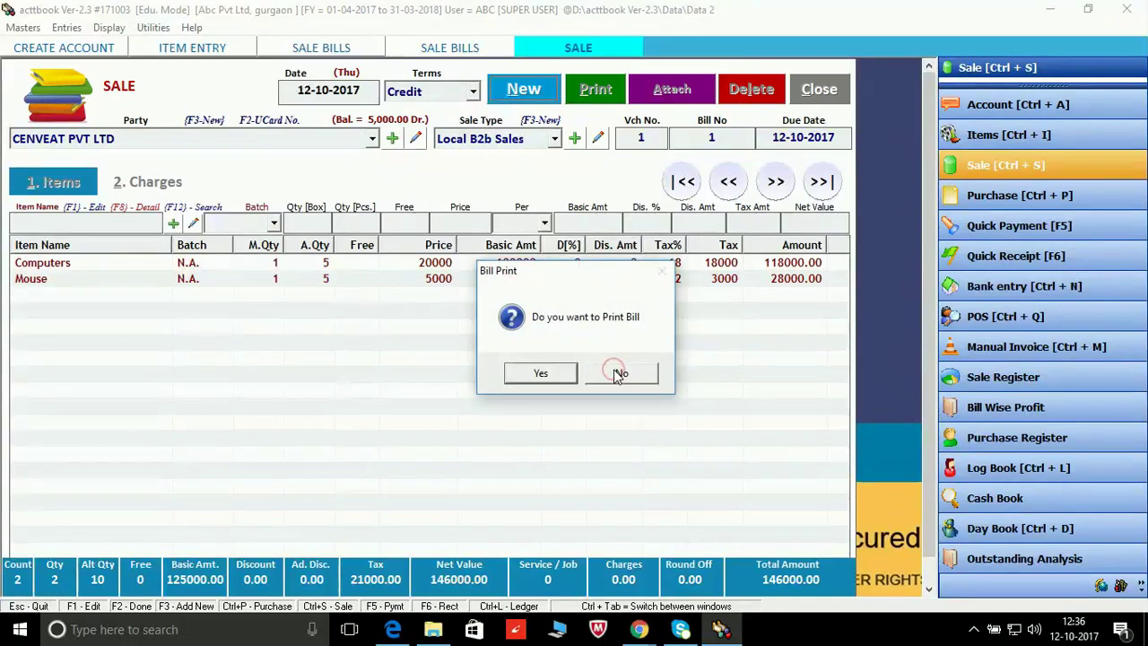
left_click(541, 373)
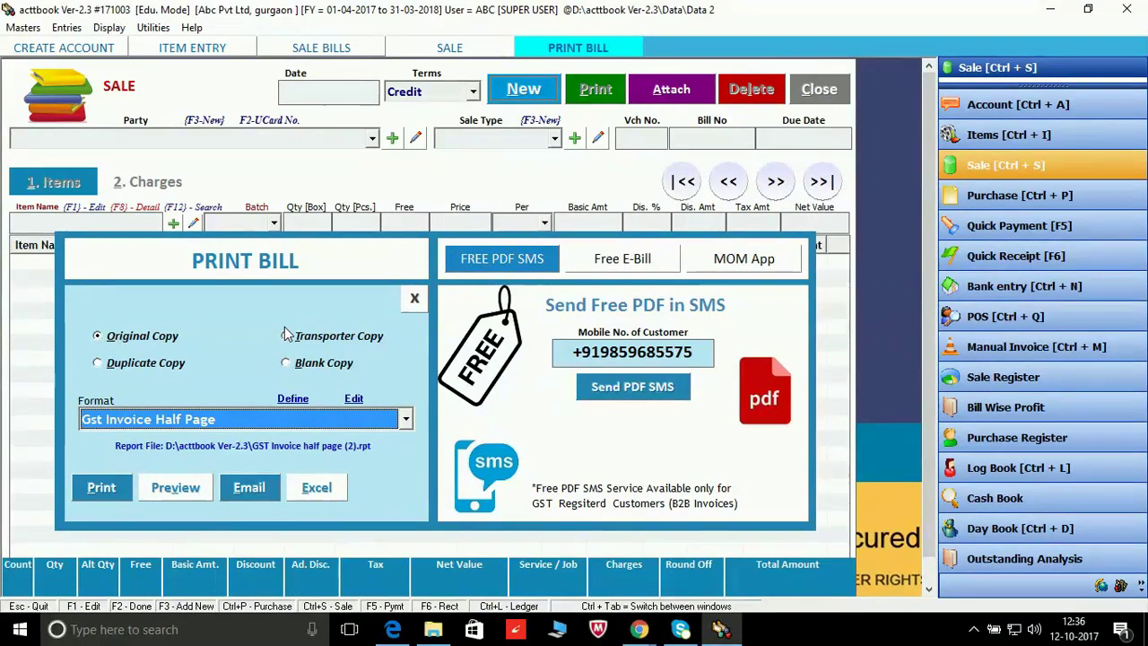
Step: Switch the bill format to GST Invoice and preview tax invoice no. 1 for CENVEAT PVT LTD
left_click(406, 420)
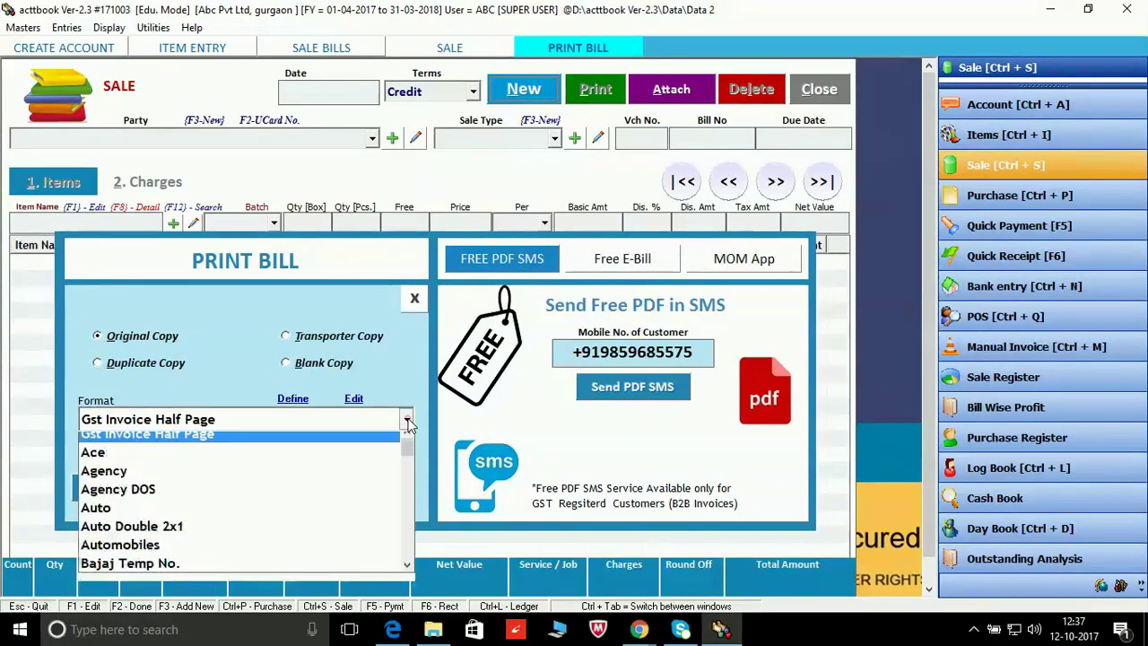
left_click_drag(410, 457, 410, 502)
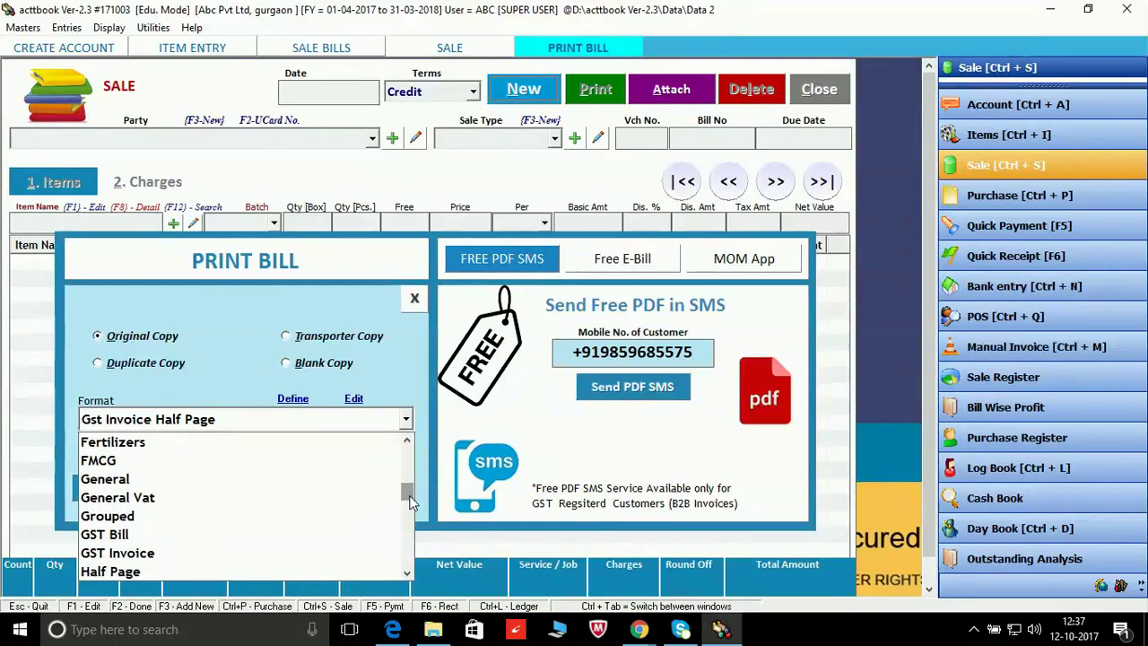
left_click(287, 553)
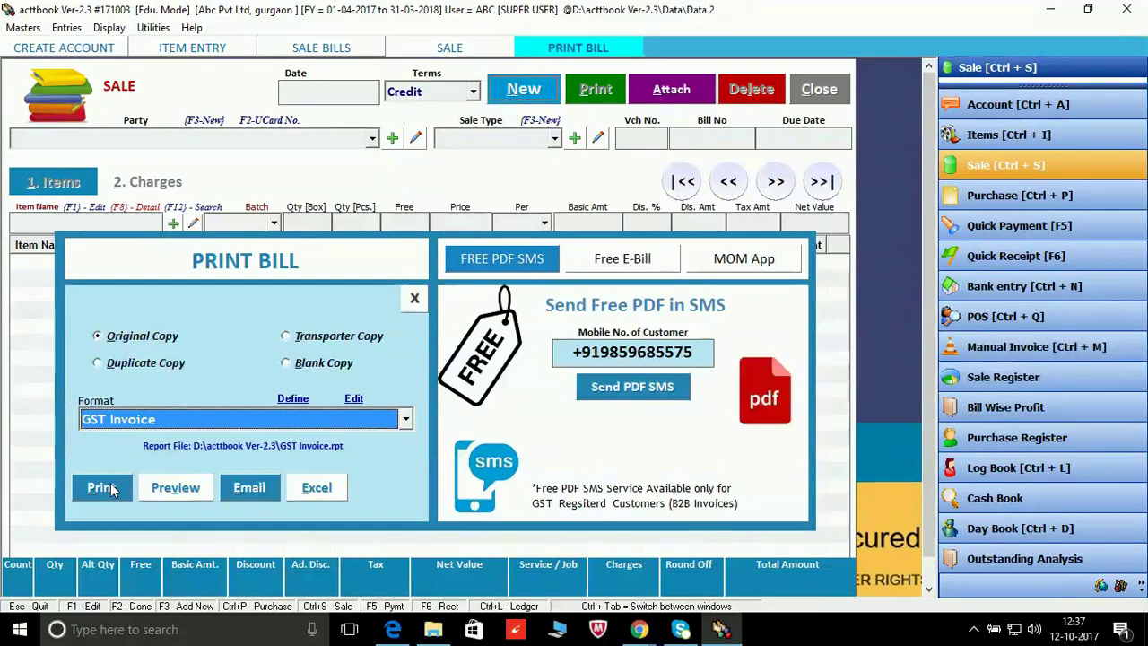
left_click(176, 489)
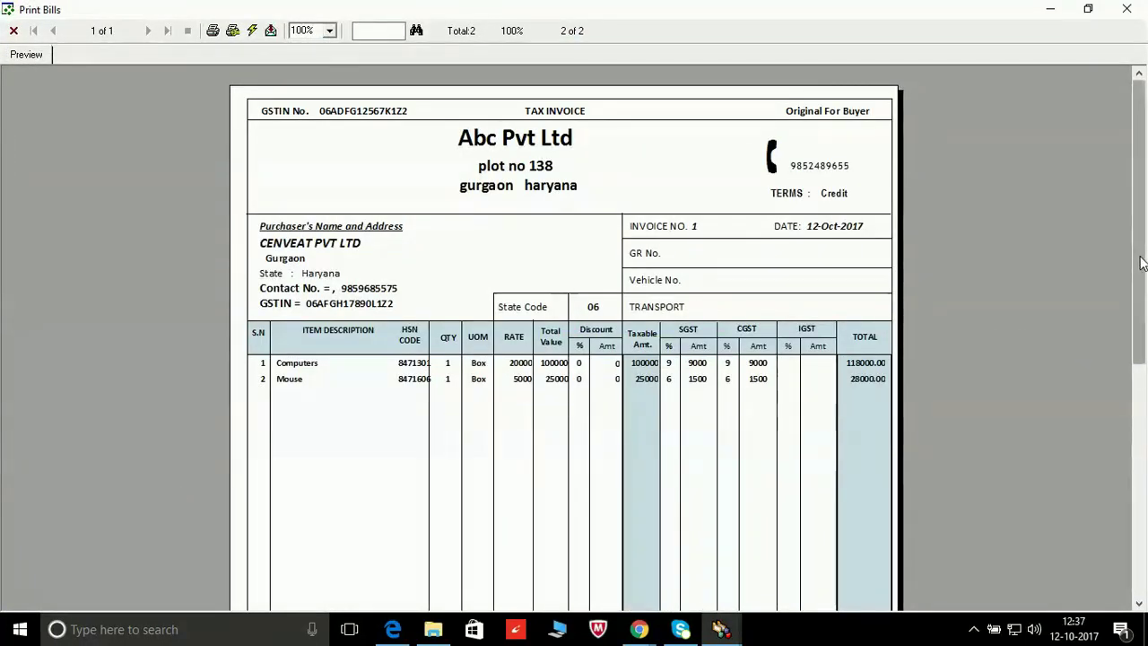
Step: Scroll the invoice preview down to the 21000.00 tax and 146000.00 grand total, then return to acttbook
left_click_drag(1141, 262, 1101, 254)
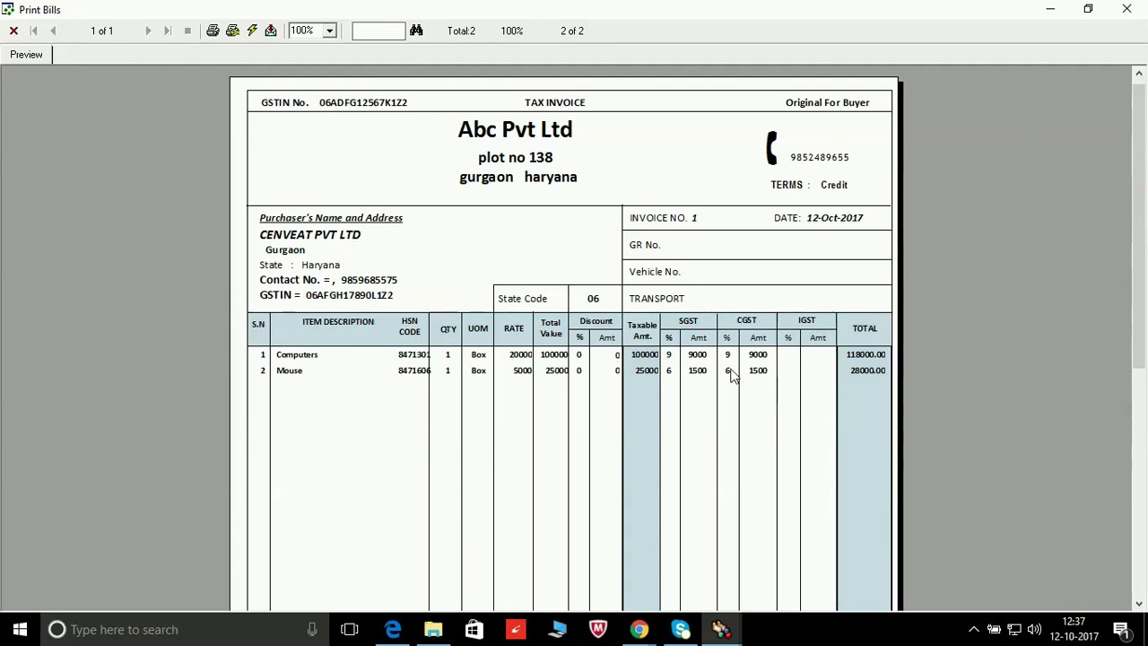
left_click_drag(1145, 340, 1146, 562)
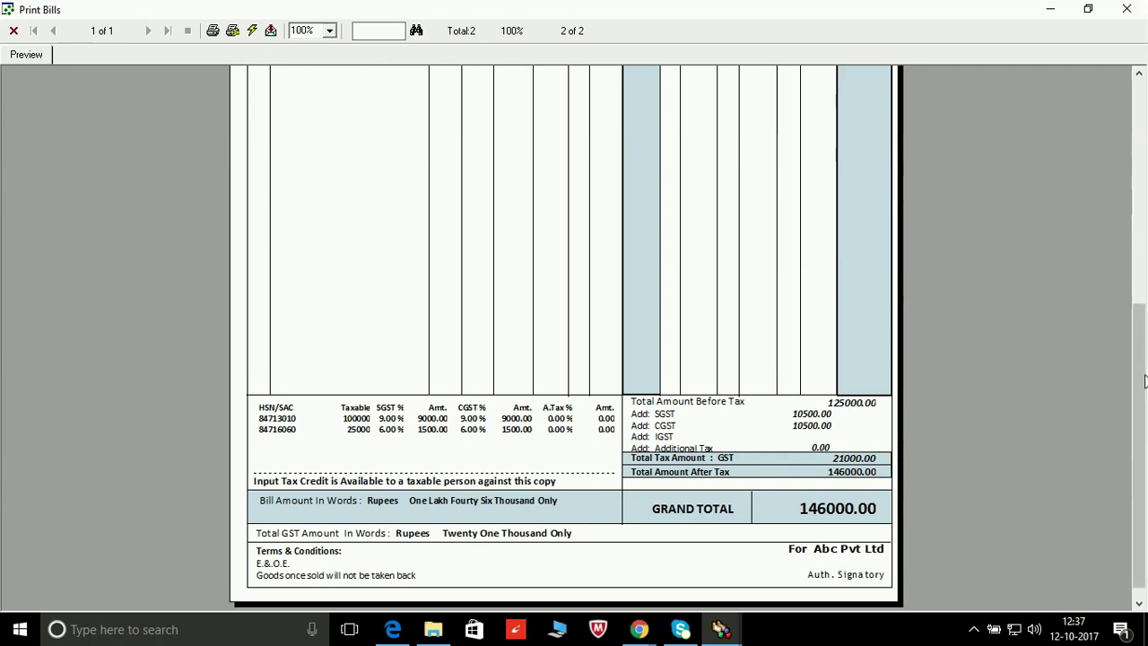
scroll(1139, 359, "down", 1)
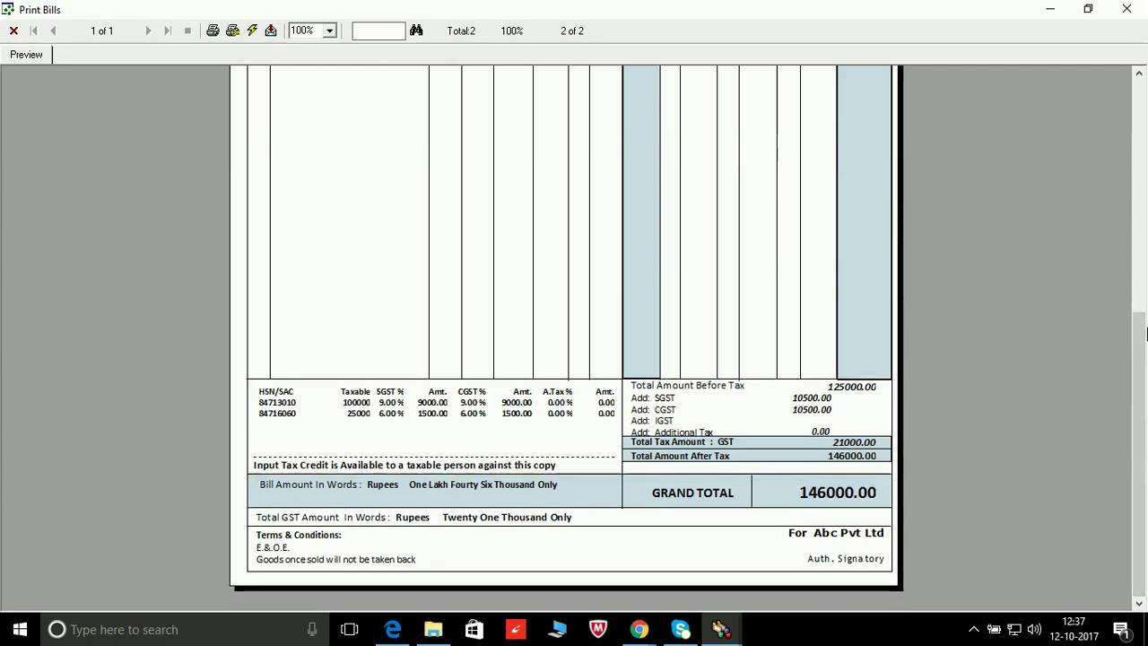
left_click_drag(1142, 328, 1145, 302)
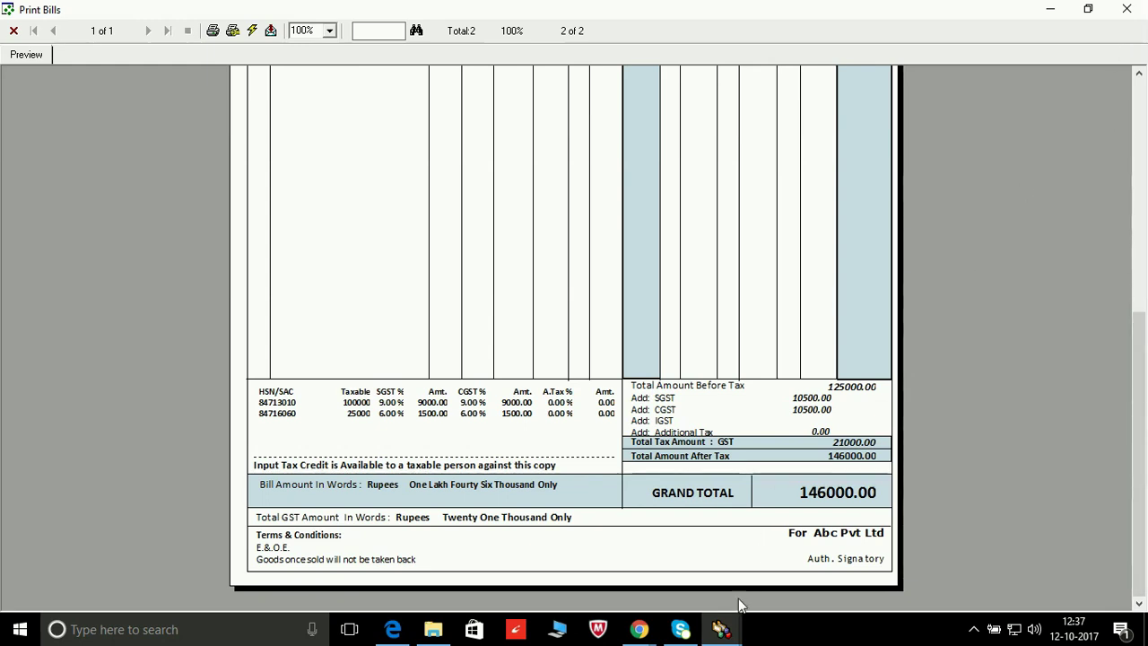
left_click(722, 628)
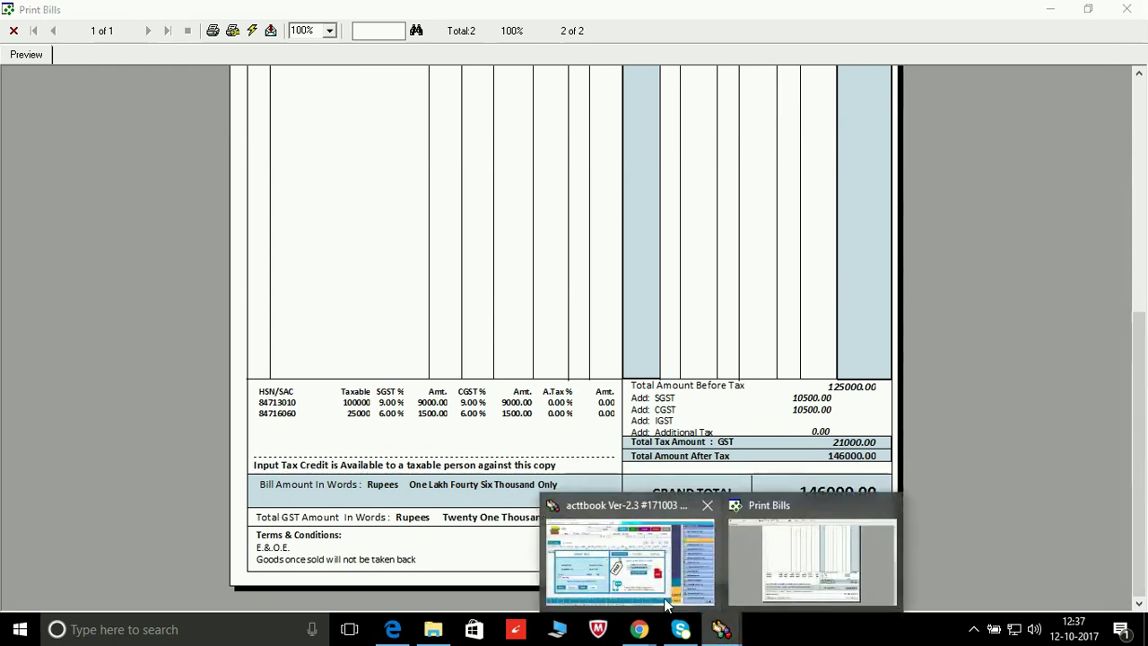
left_click(666, 605)
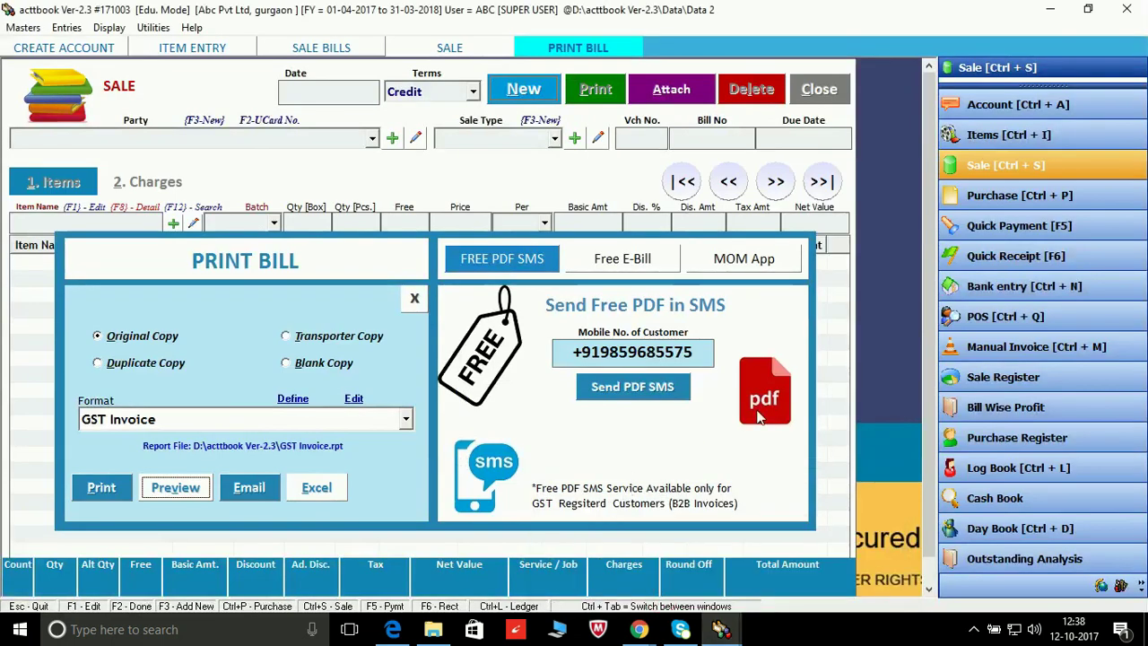
Step: Close the Print Bill options and the empty sale form
key("Escape")
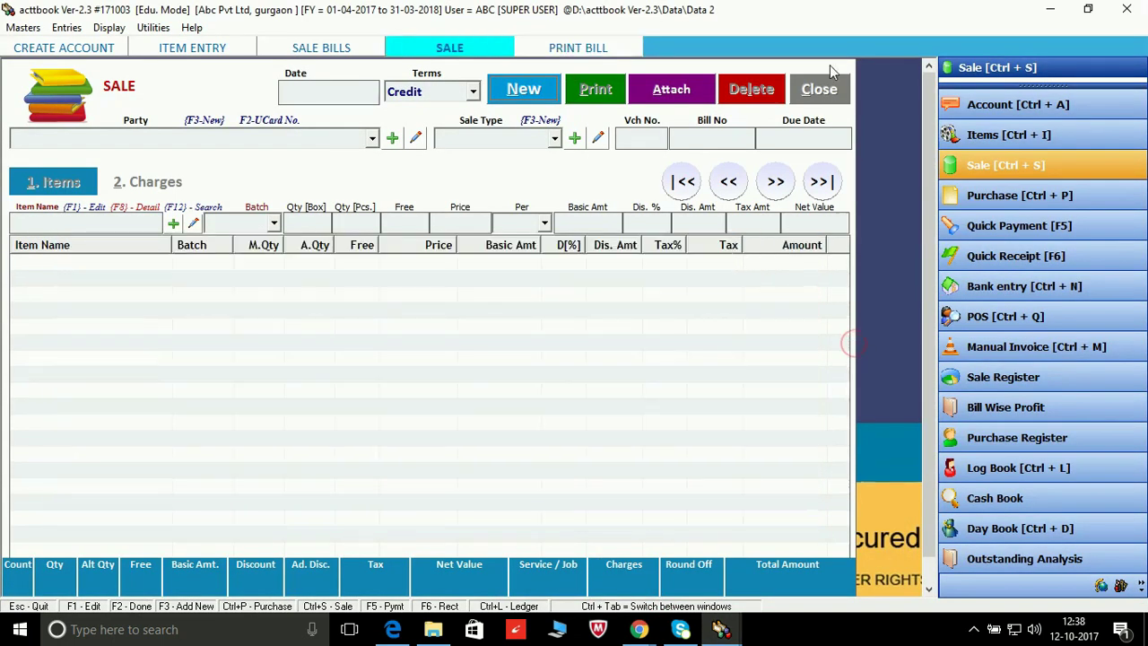
left_click(830, 89)
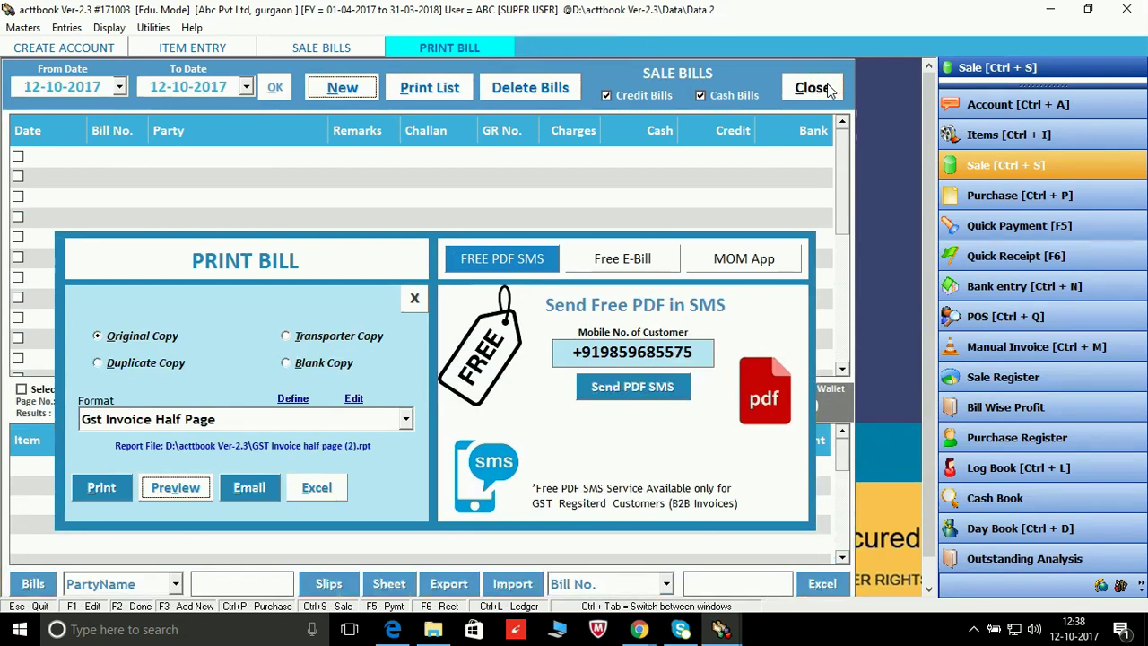
key("Escape")
Step: Load the 12-10-2017 sale bills and open CENVEAT PVT LTD's 1,46,000.00 credit bill
left_click(747, 205)
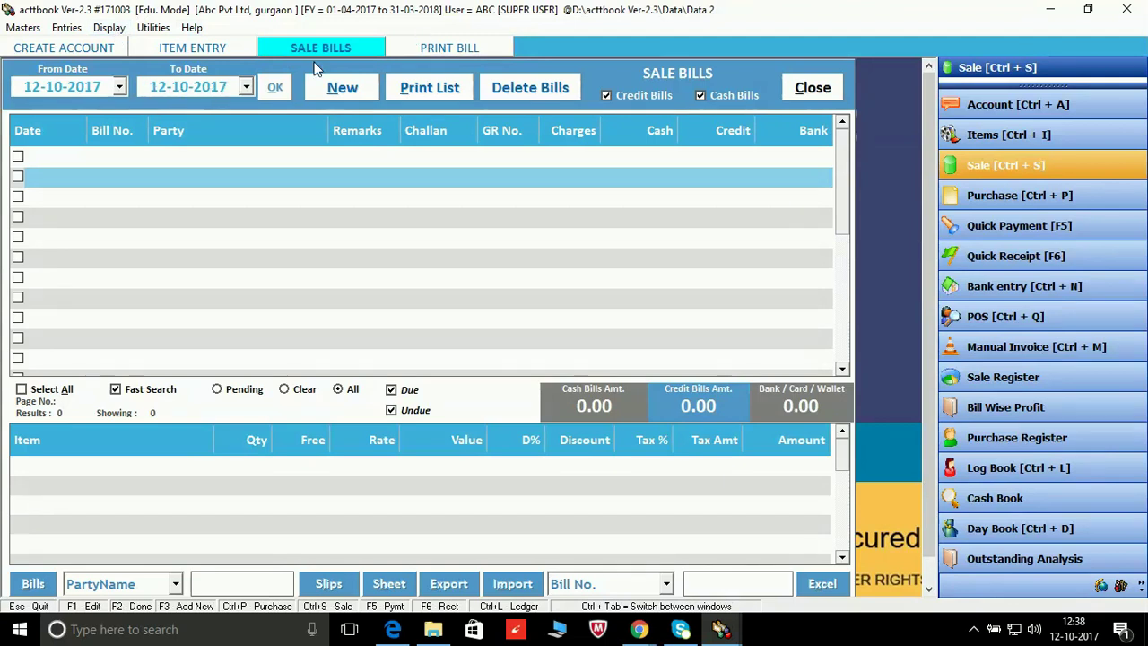
left_click(279, 86)
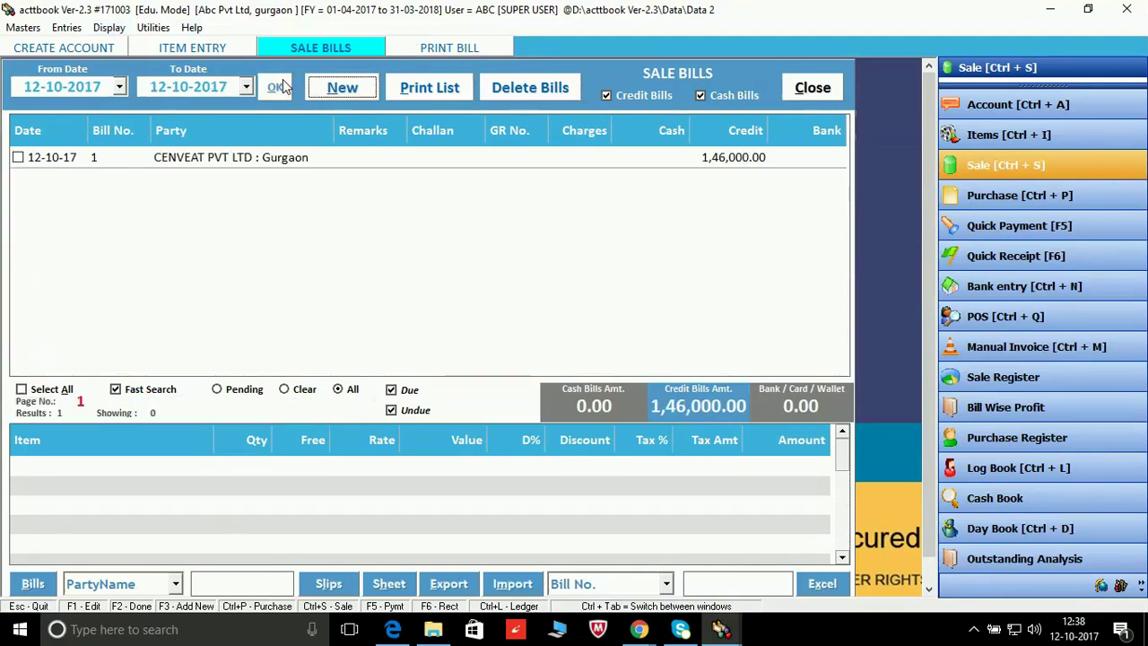
left_click(233, 162)
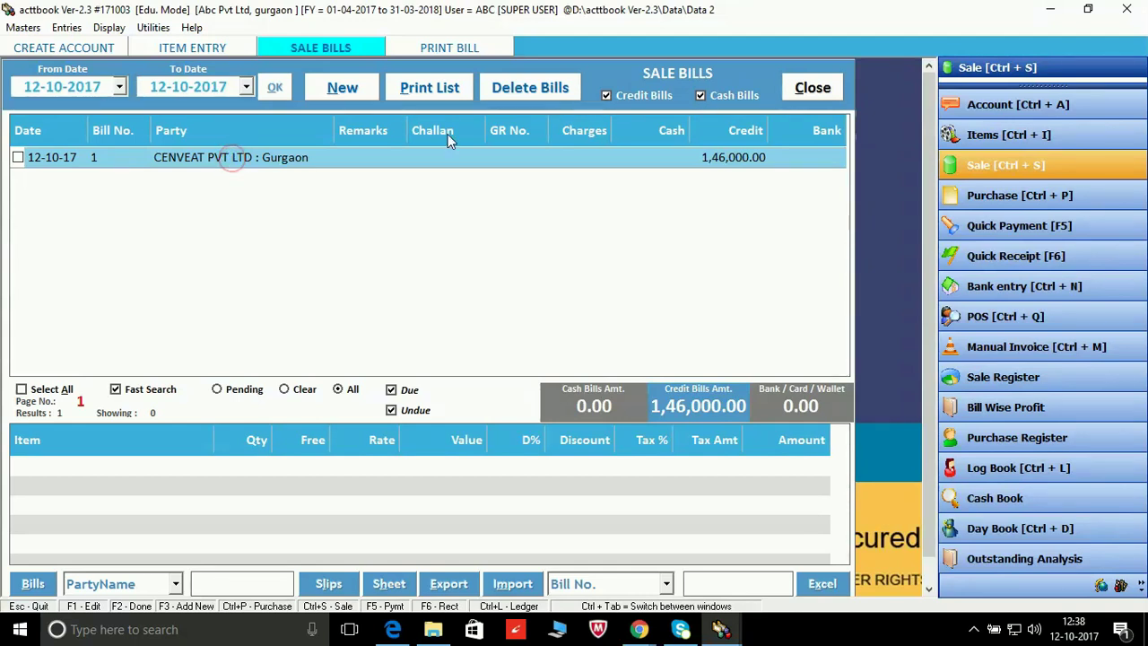
left_click(439, 161)
left_click(20, 160)
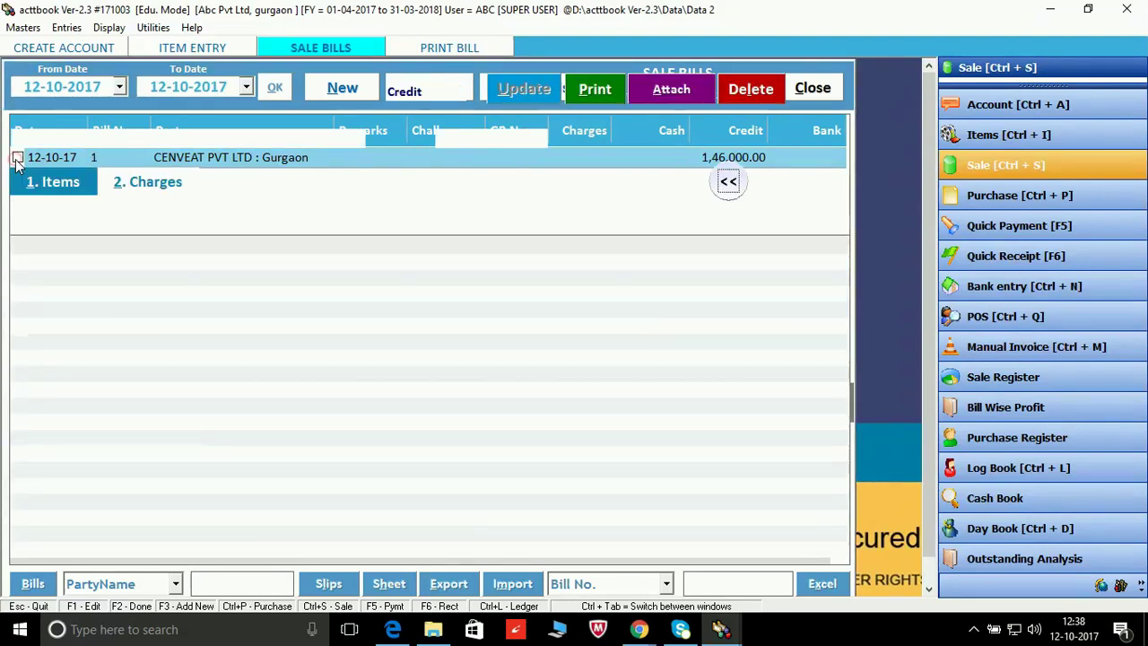
Step: Open the CENVEAT bill as a sale voucher and re-save it without printing
double_click(177, 333)
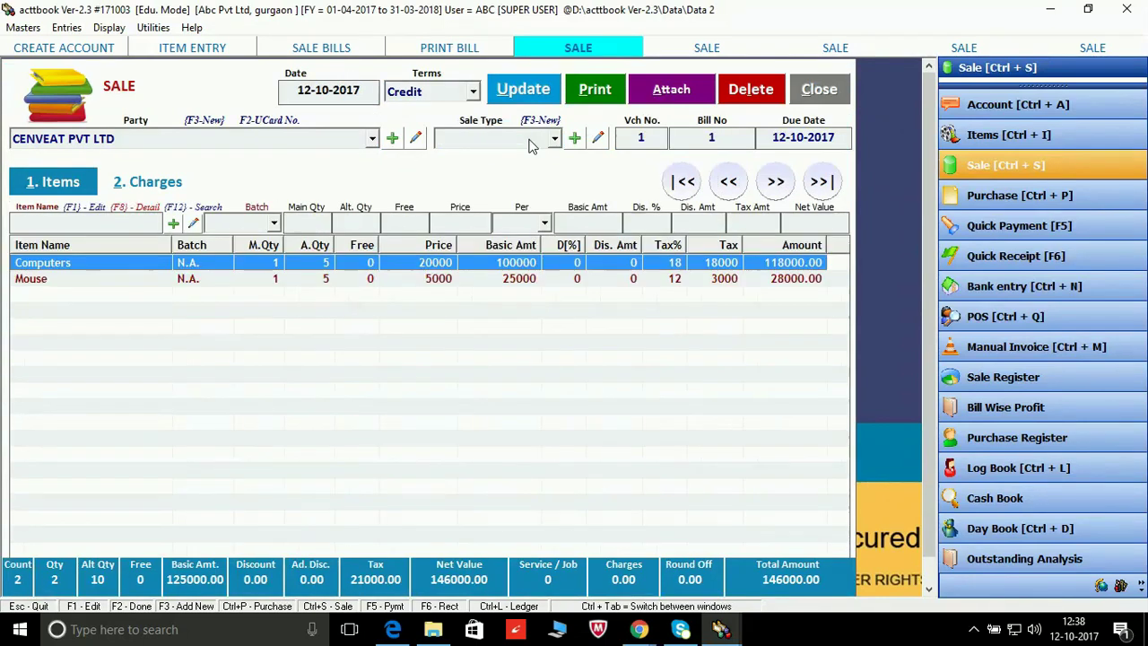
left_click(541, 92)
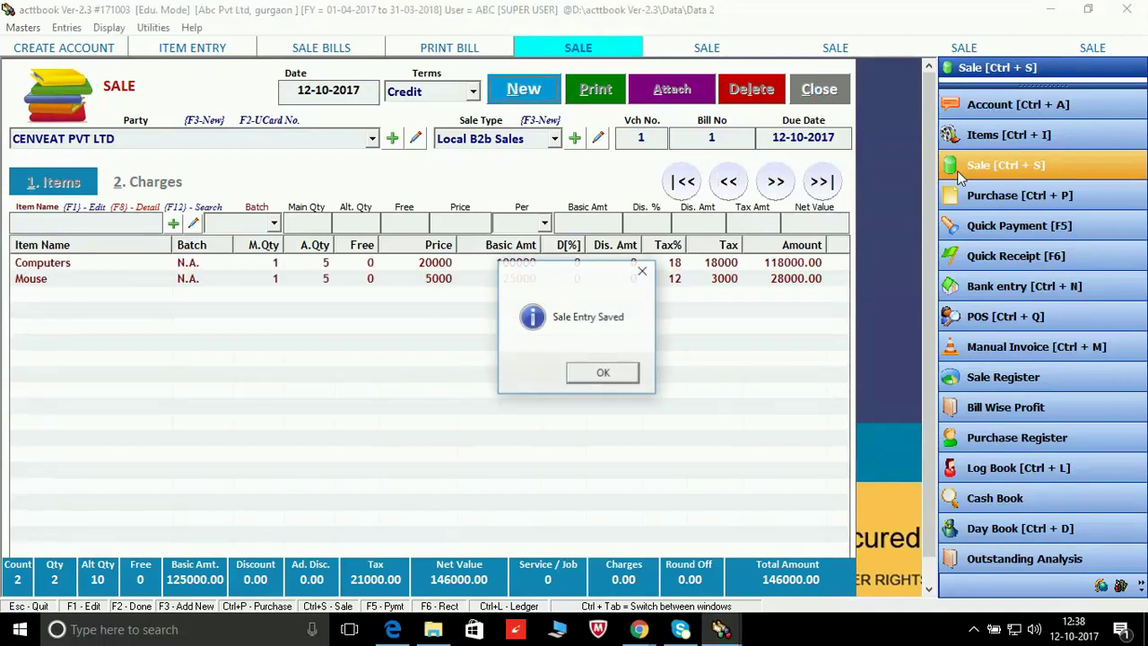
left_click(642, 270)
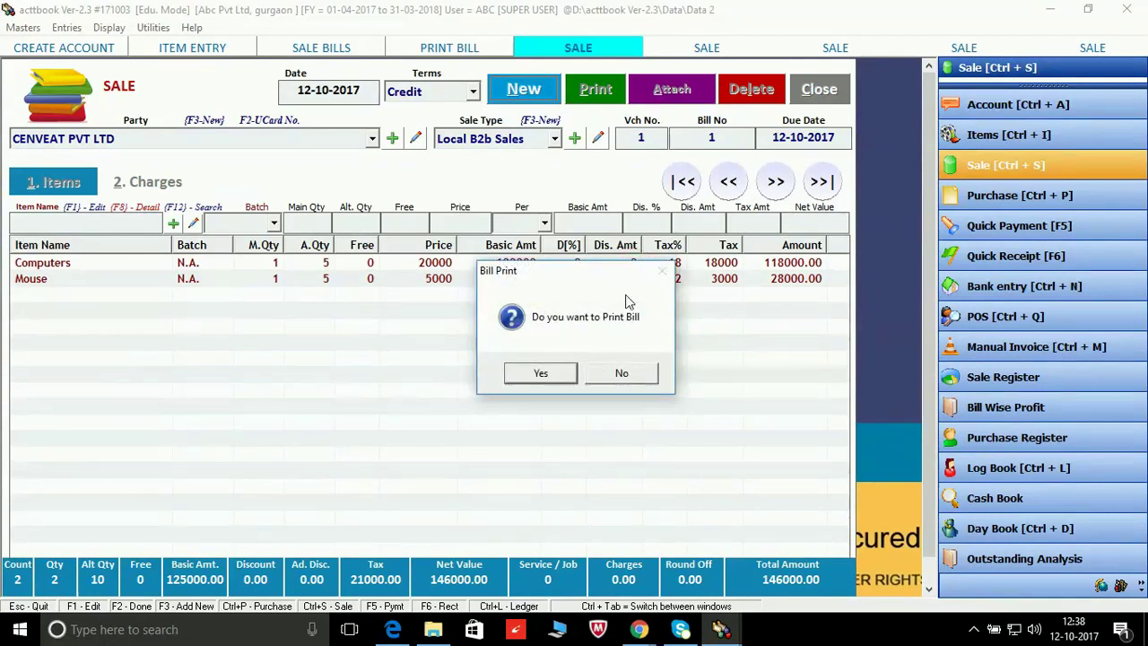
left_click(623, 373)
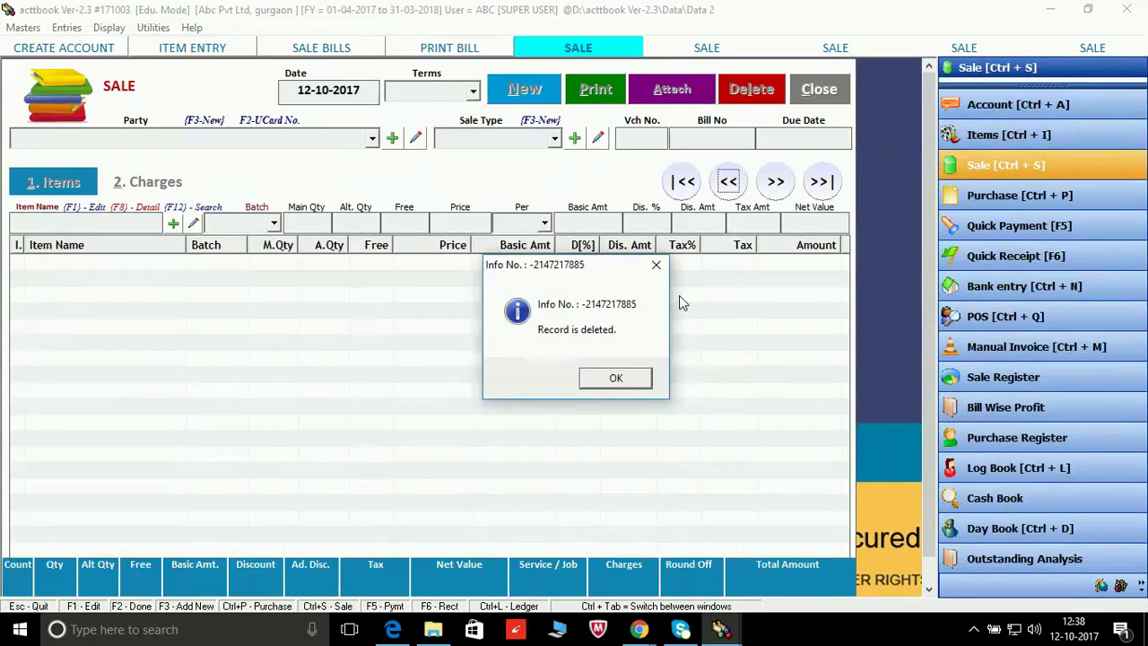
Step: Dismiss the 'Record is deleted' and 'object already loaded' messages
left_click(656, 264)
left_click(601, 382)
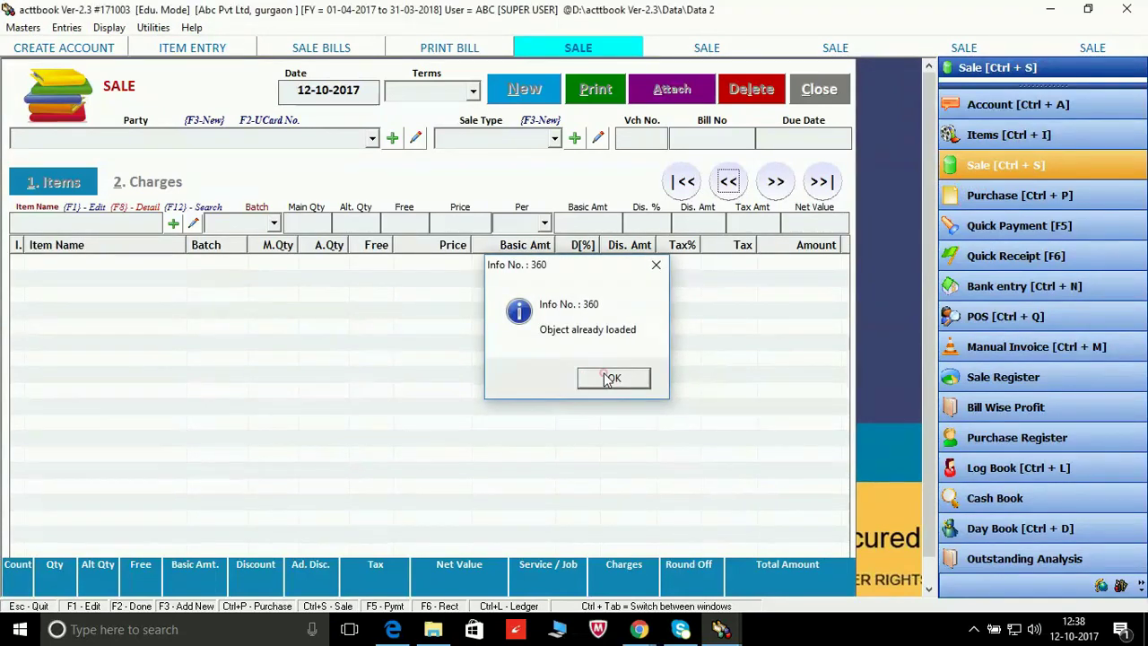
left_click(610, 380)
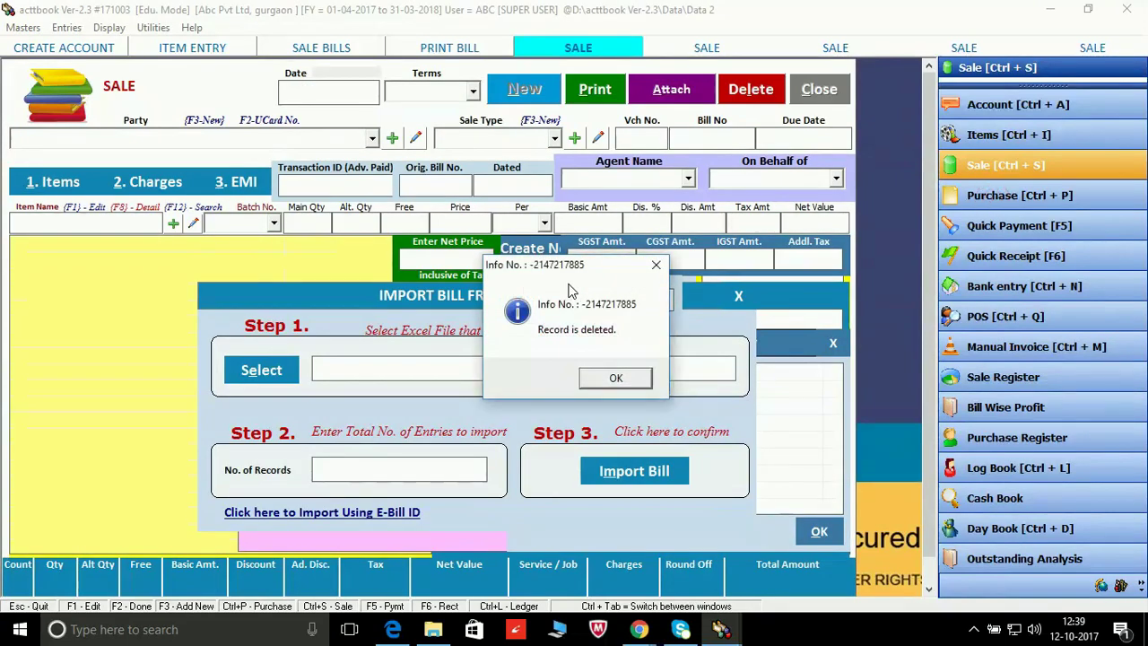
left_click(657, 261)
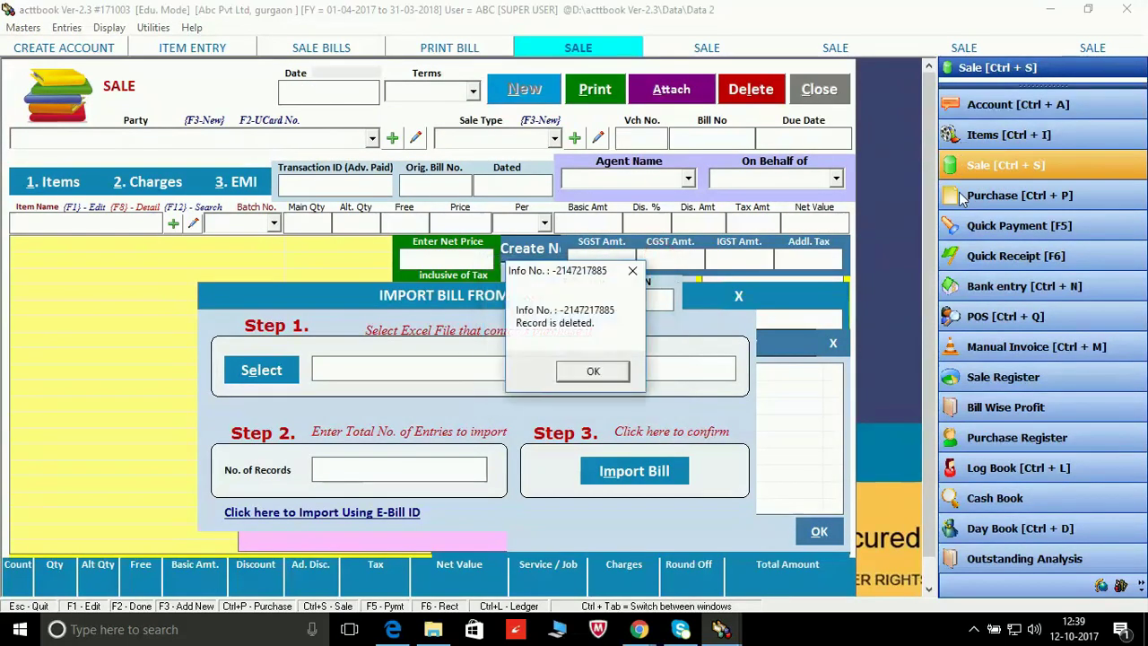
left_click(610, 372)
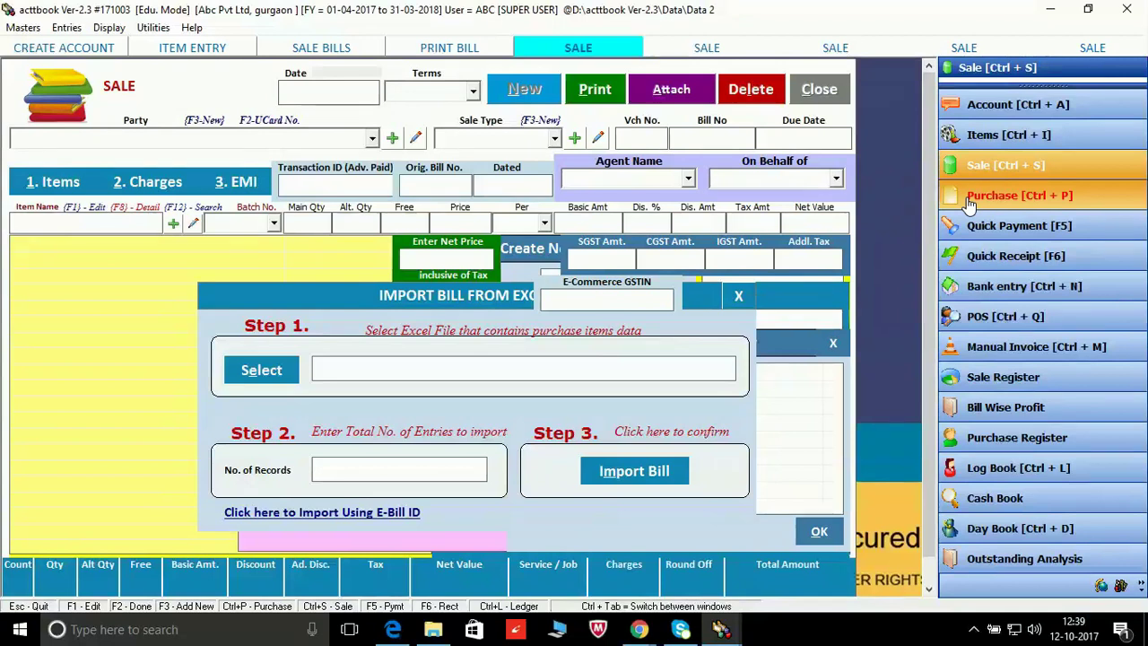
Step: Start a new blank purchase bill from Entries > Purchase, dated 12-10-2017
left_click(969, 199)
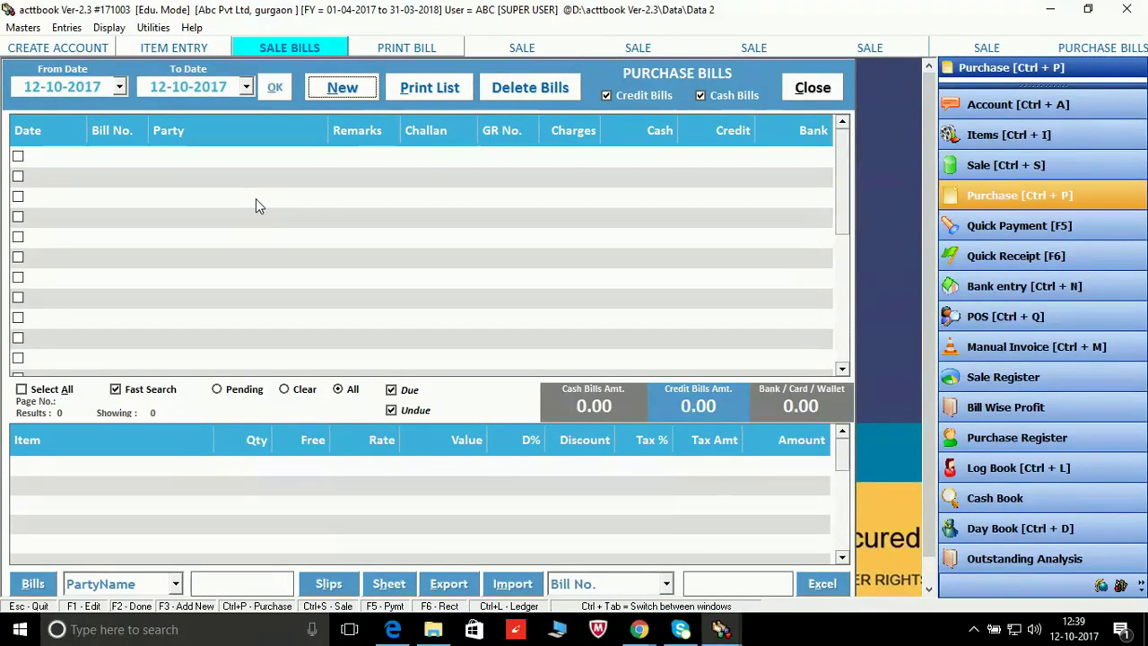
left_click(64, 27)
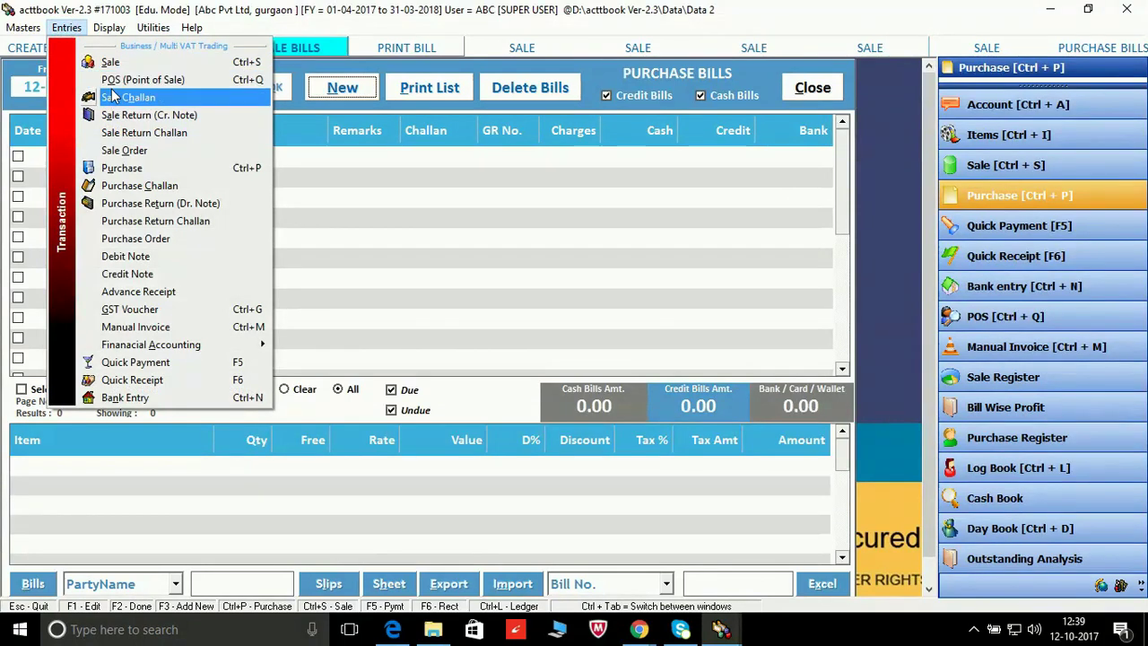
left_click(167, 169)
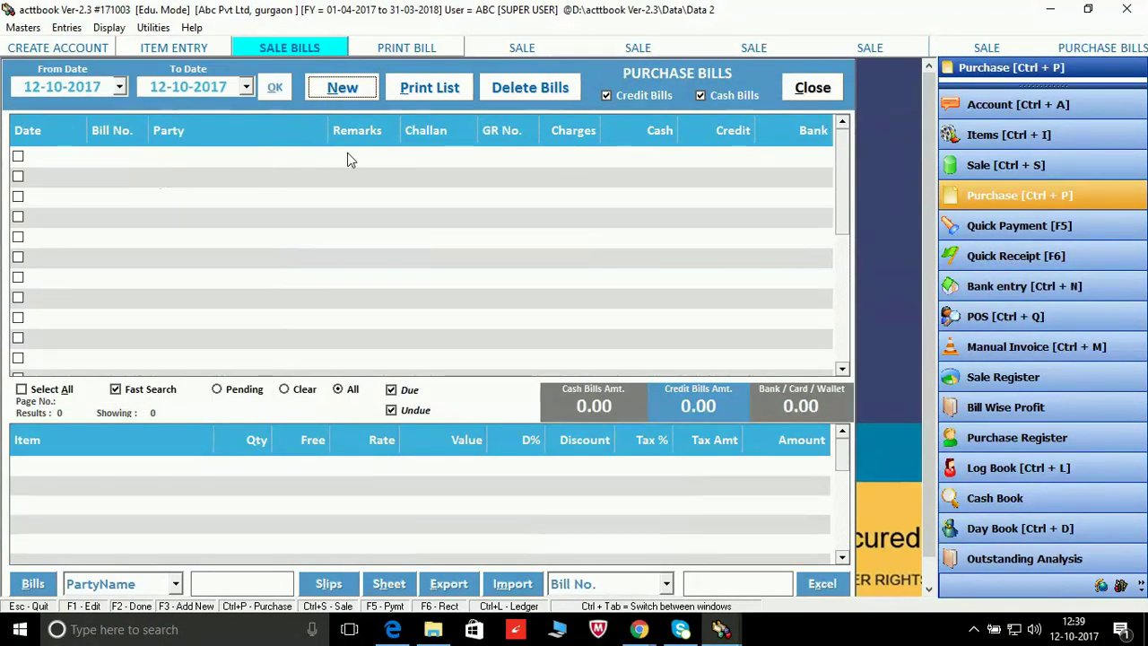
left_click(335, 89)
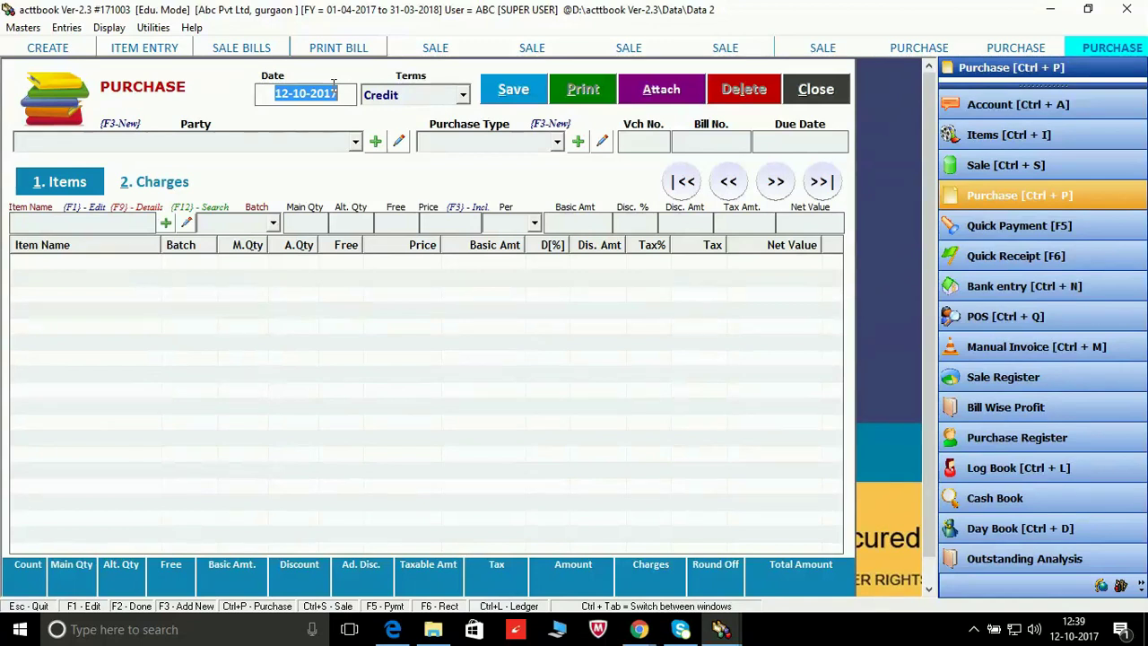
Step: Keep the 12-10-2017 date and Credit terms, then open Create Account for a new supplier
key("Return")
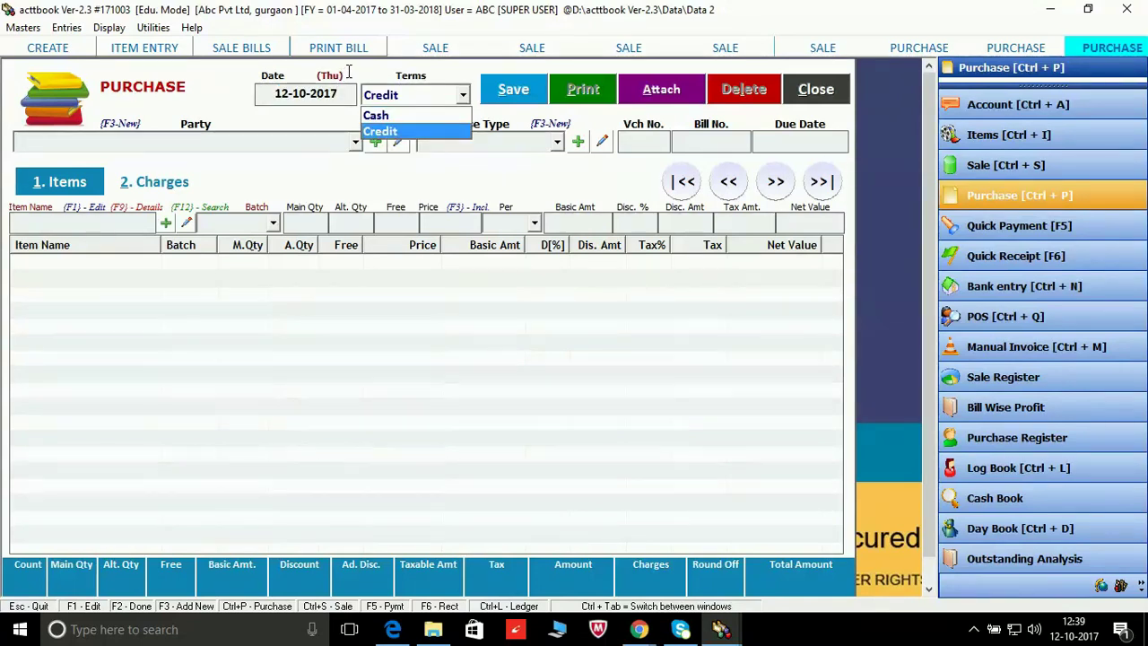
key("Return")
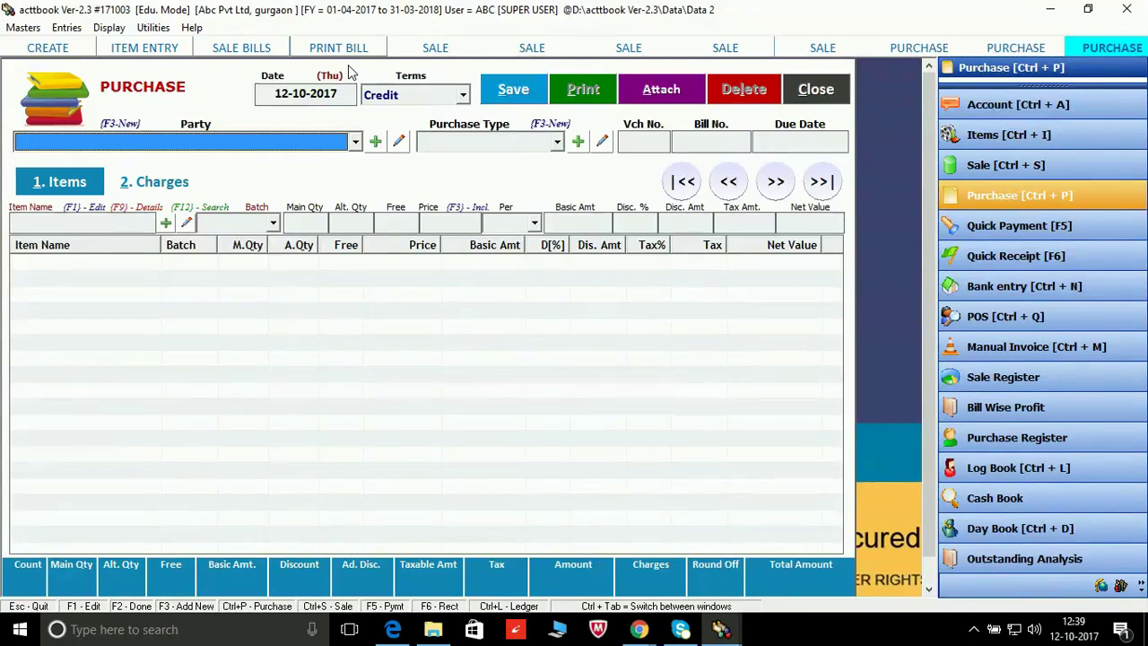
left_click(379, 148)
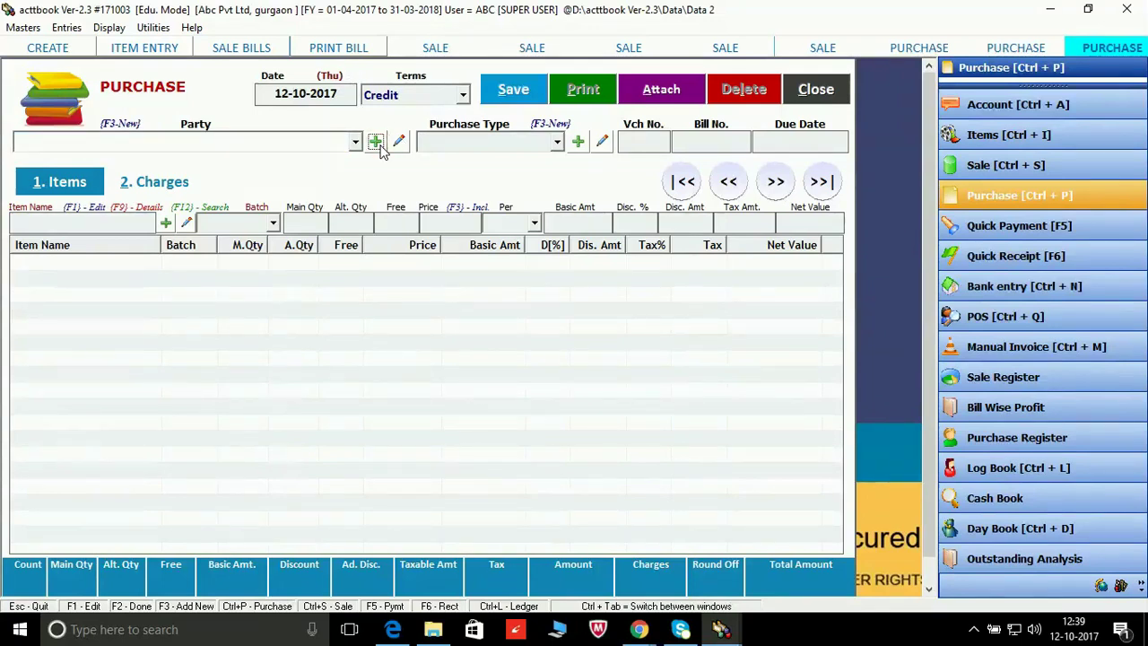
left_click(375, 142)
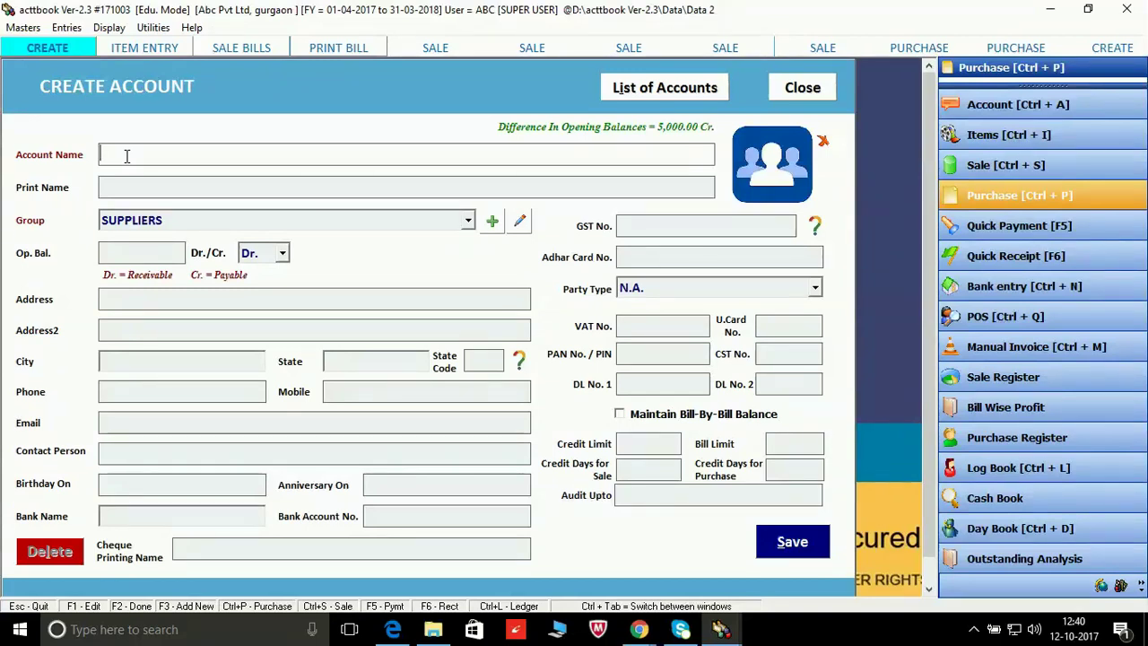
Step: Enter Dhl Pvt Ltd as account and print name under SUPPLIERS, with balance type Cr
type("hl ")
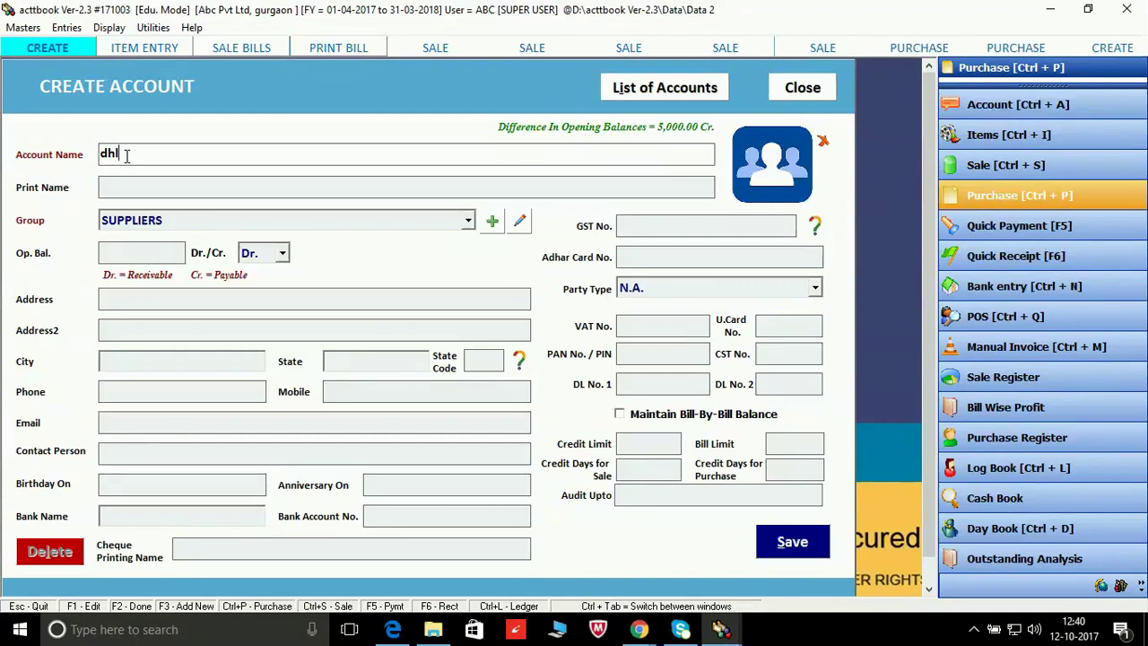
type("pvt ltd")
key("Return")
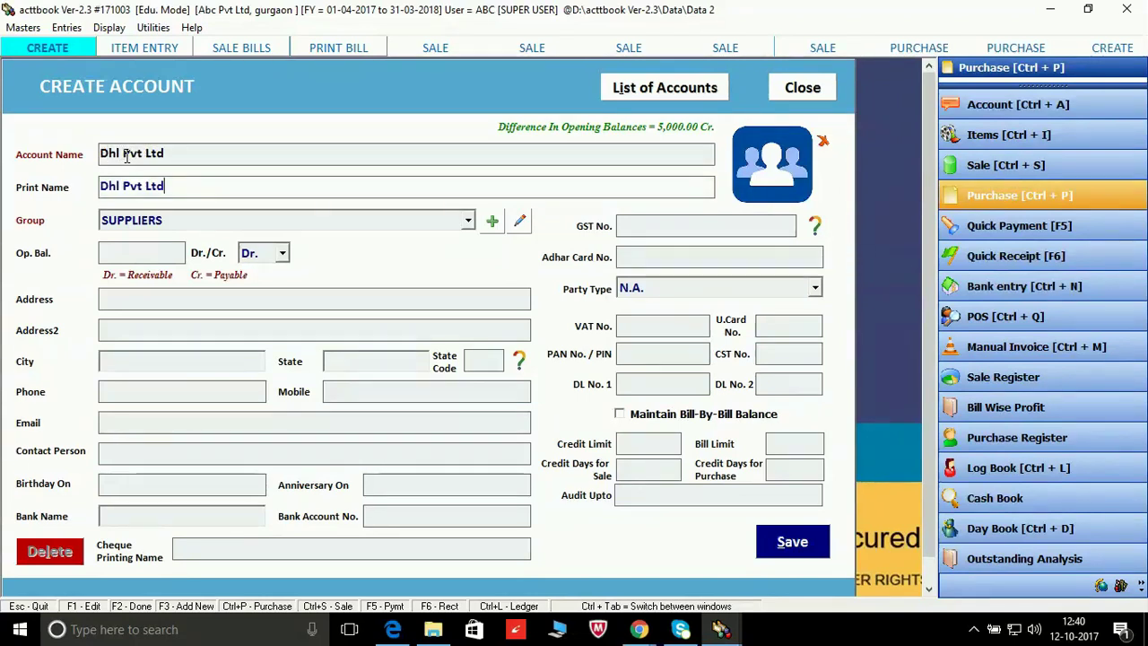
key("Return")
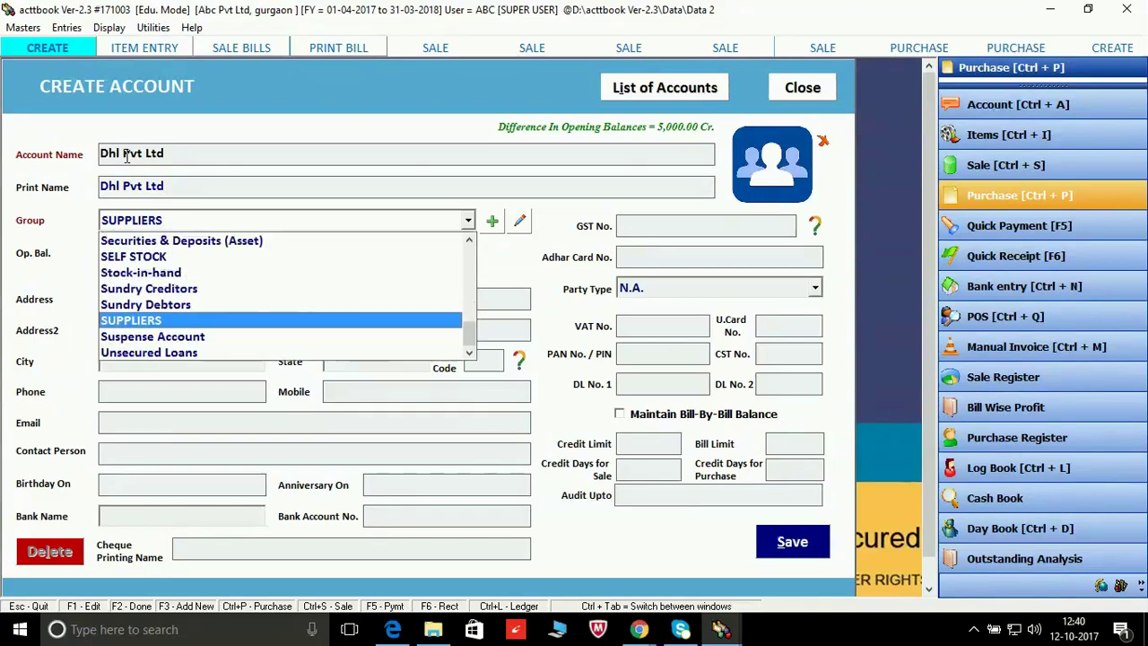
key("Return")
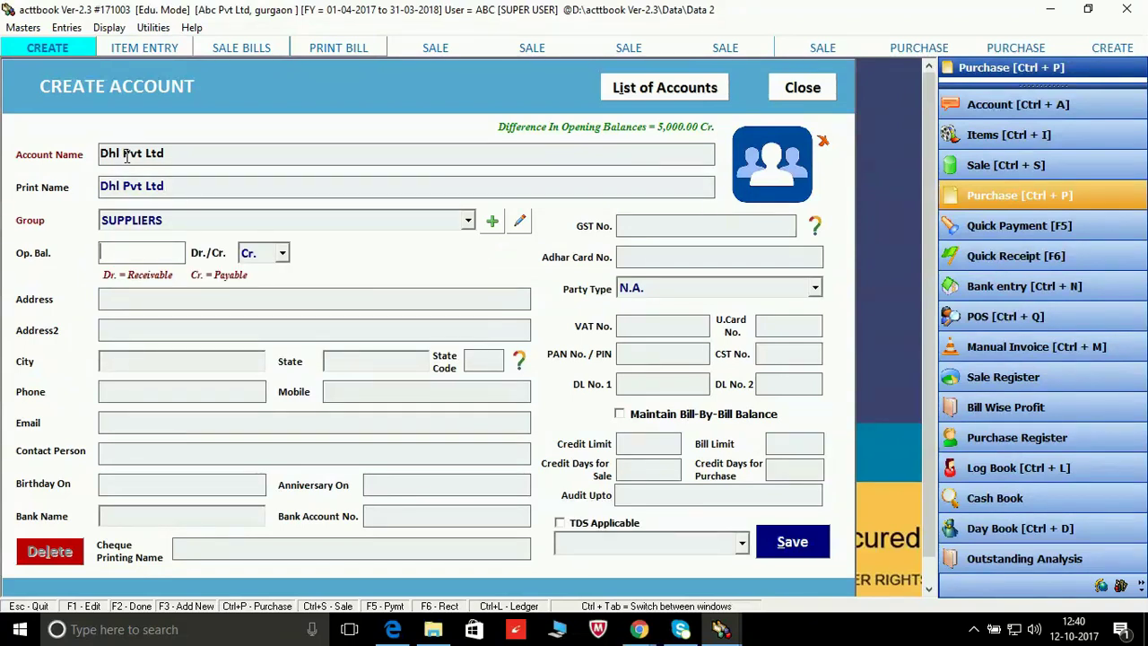
key("Return")
key("Return")
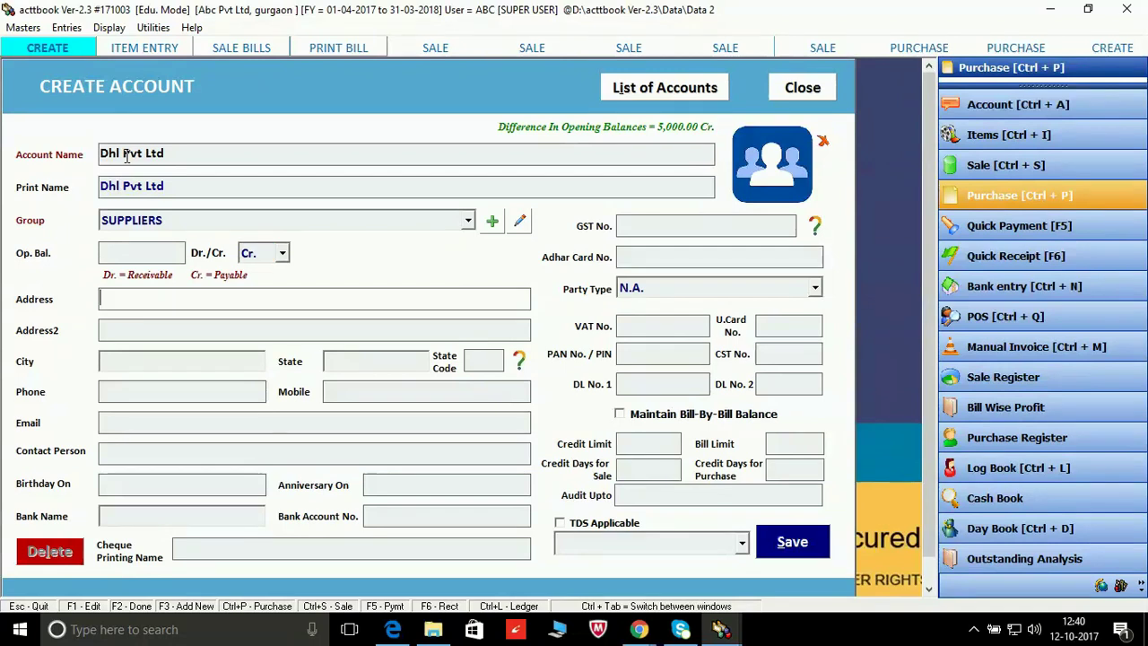
key("Return")
key("Return")
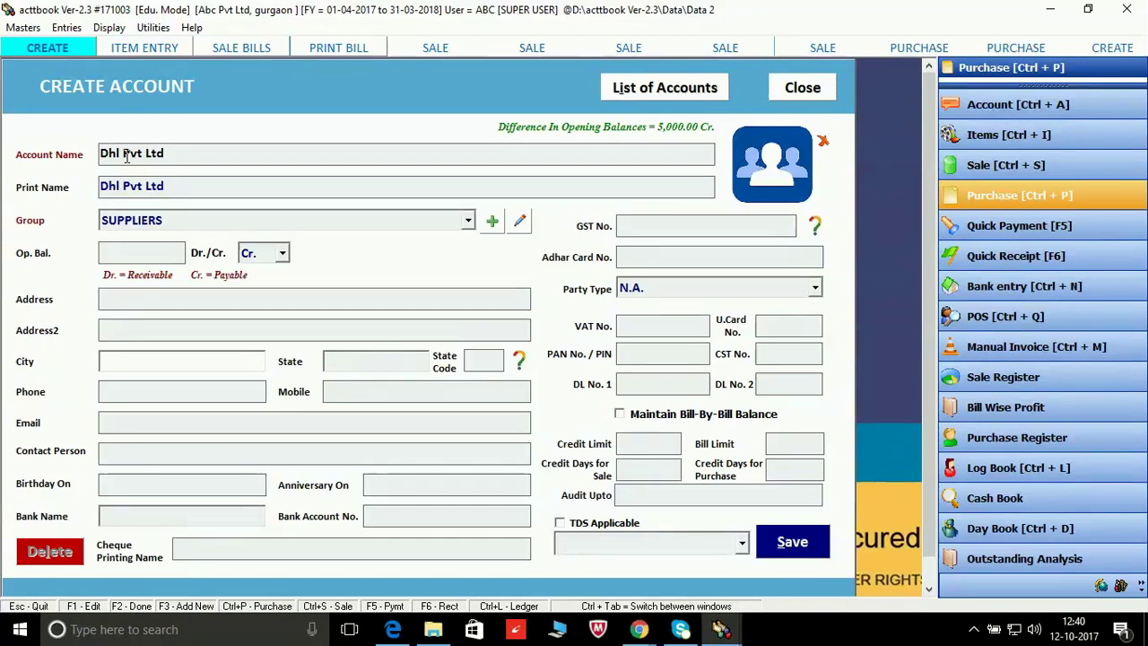
Step: Set the city to Gurgaon and the state to Haryana, filling state code 06
type("gurga")
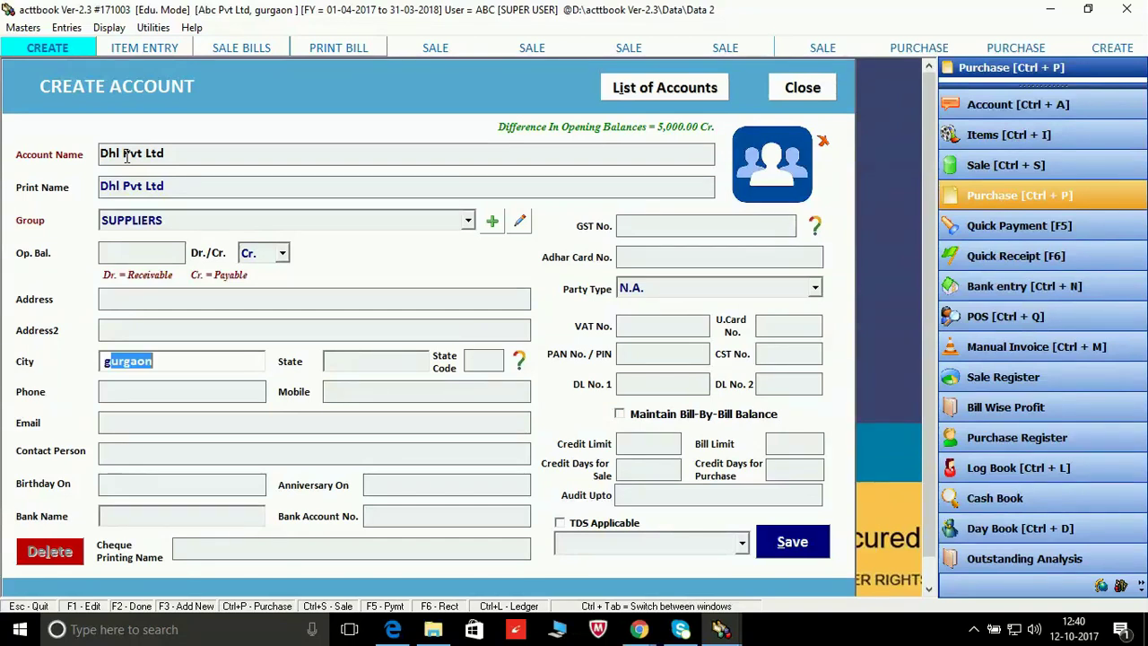
type("o")
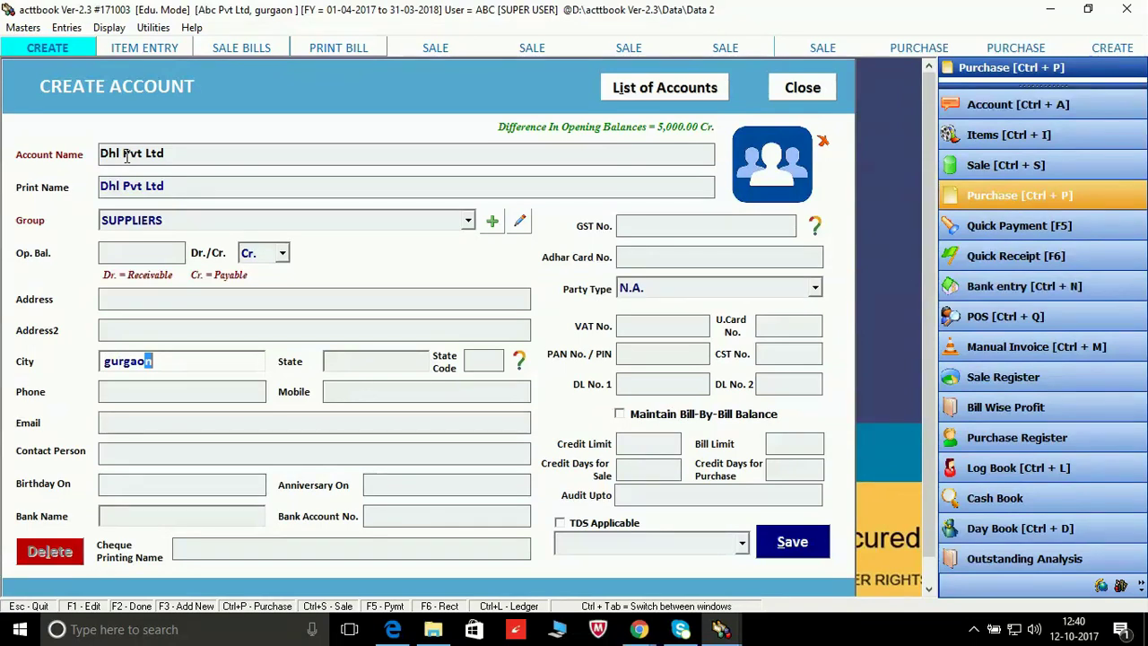
key("BackSpace")
key("Return")
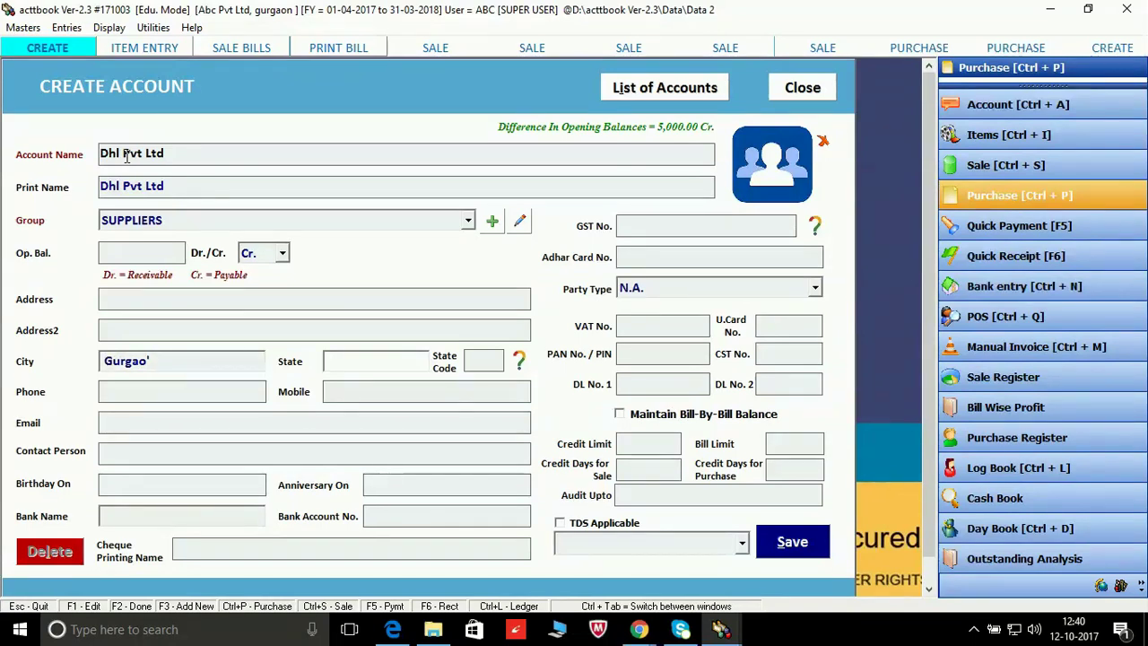
left_click(158, 359)
left_click(158, 359)
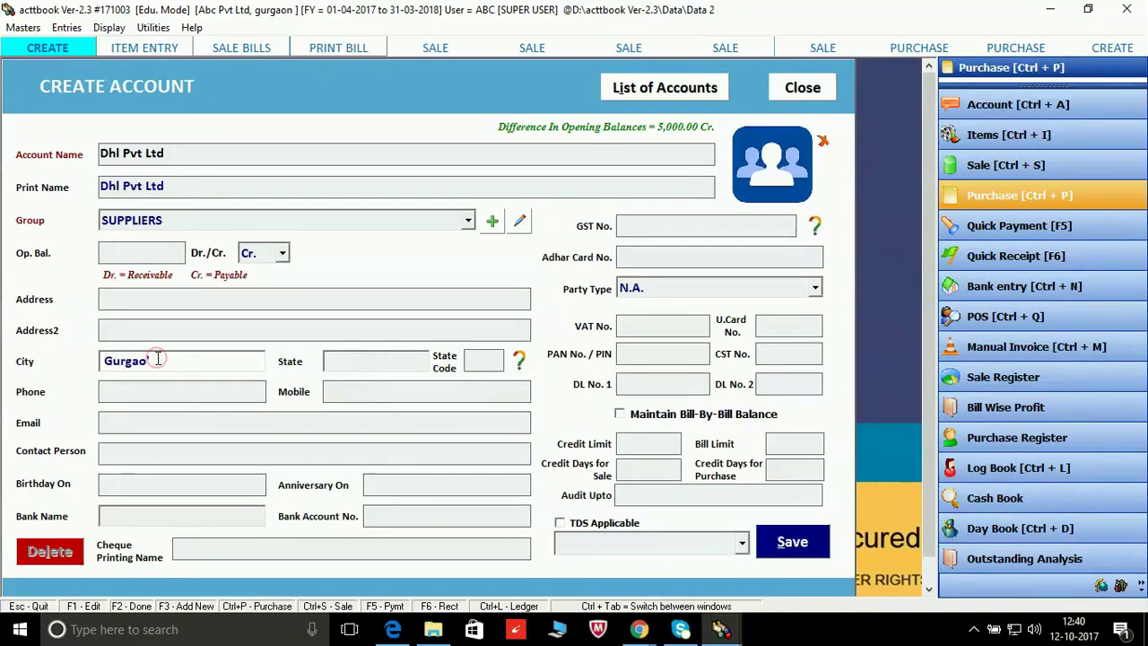
key("BackSpace")
type("n")
key("Tab")
type("ha")
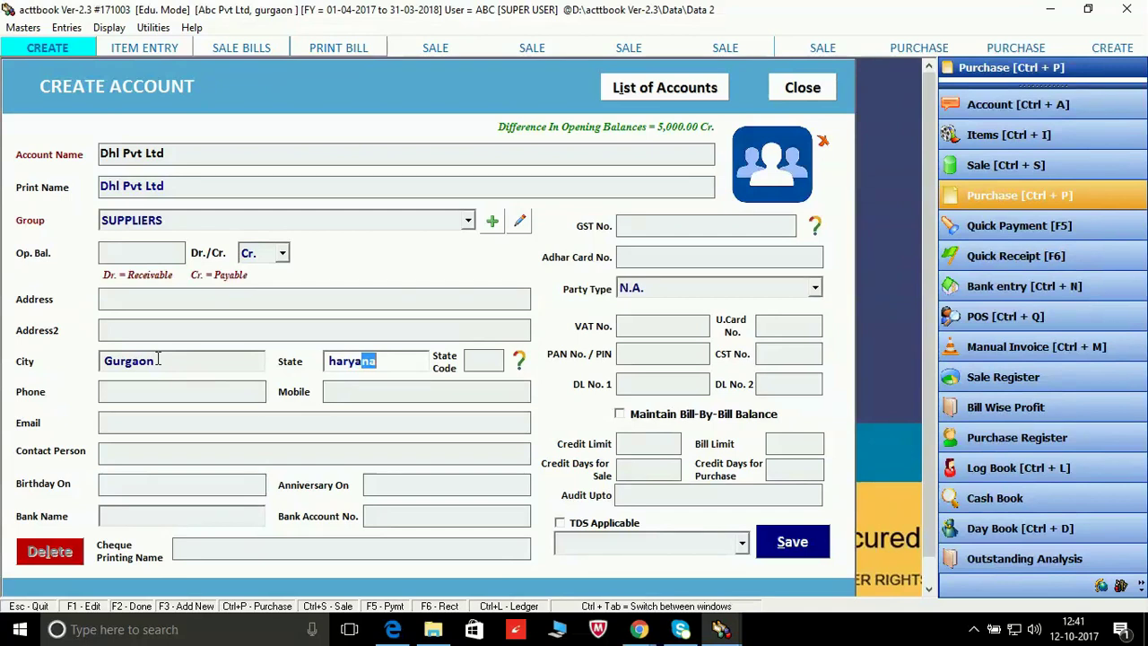
key("Tab")
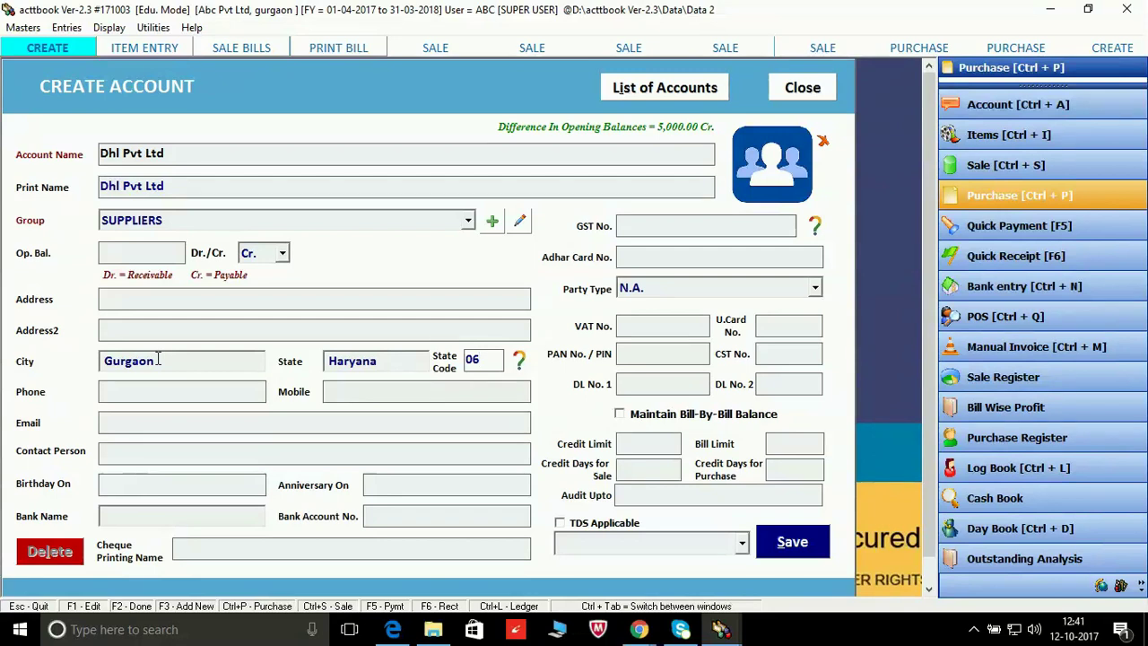
Step: Enter the supplier's mobile number and skip email, contact person and birthday fields to GST No
key("Return")
key("Return")
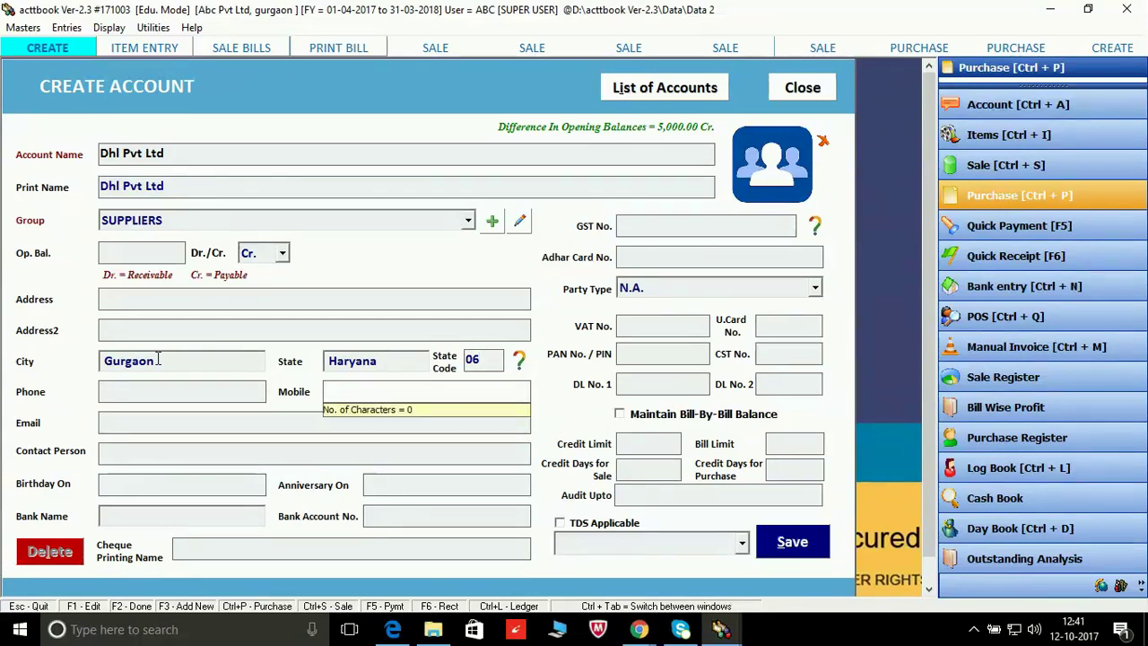
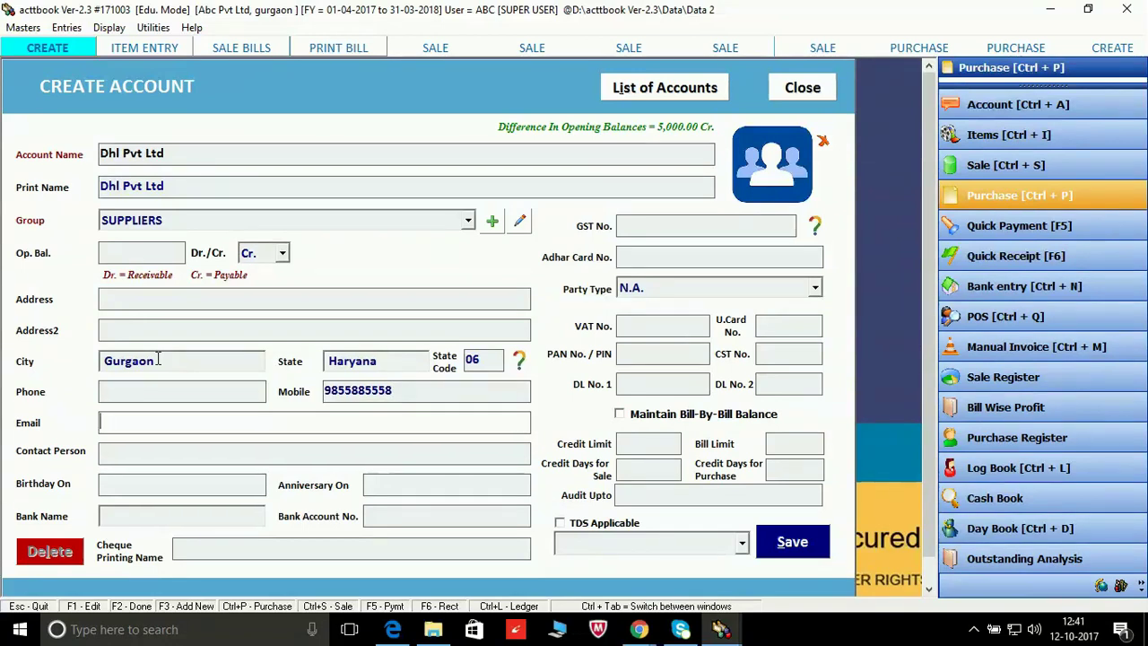
key("Return")
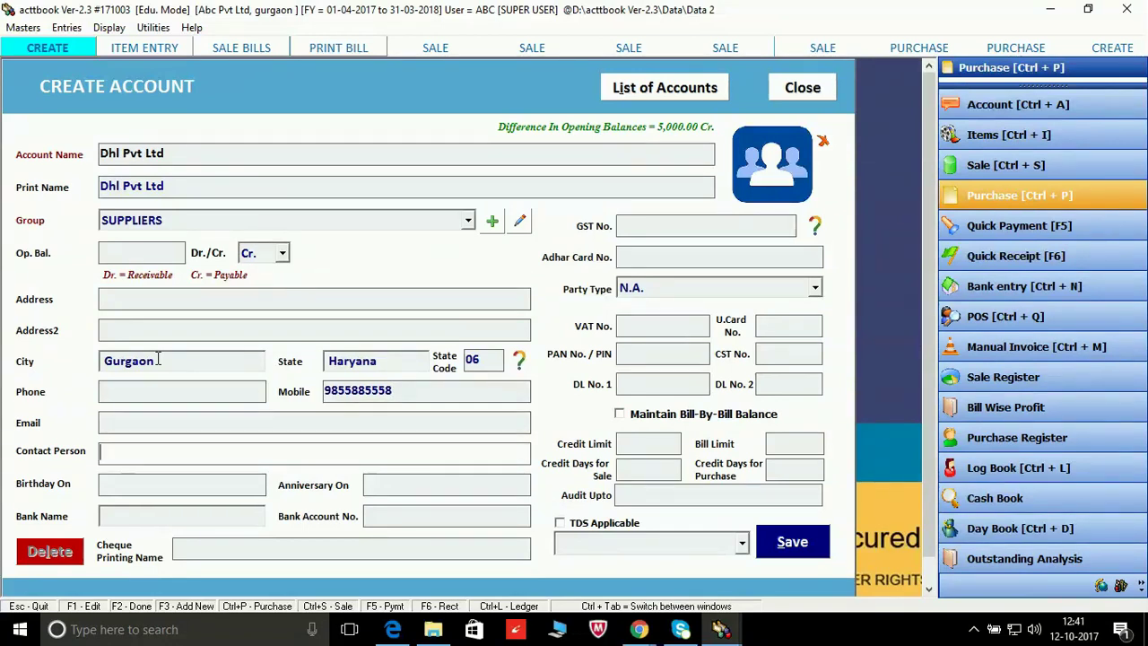
key("Return")
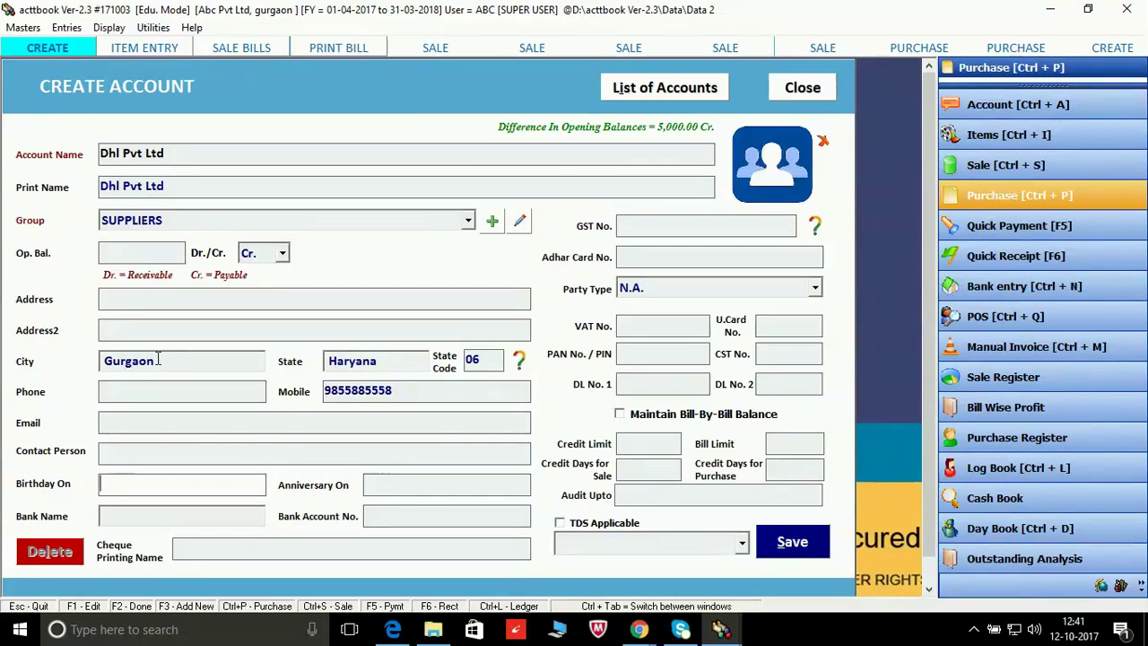
key("Return")
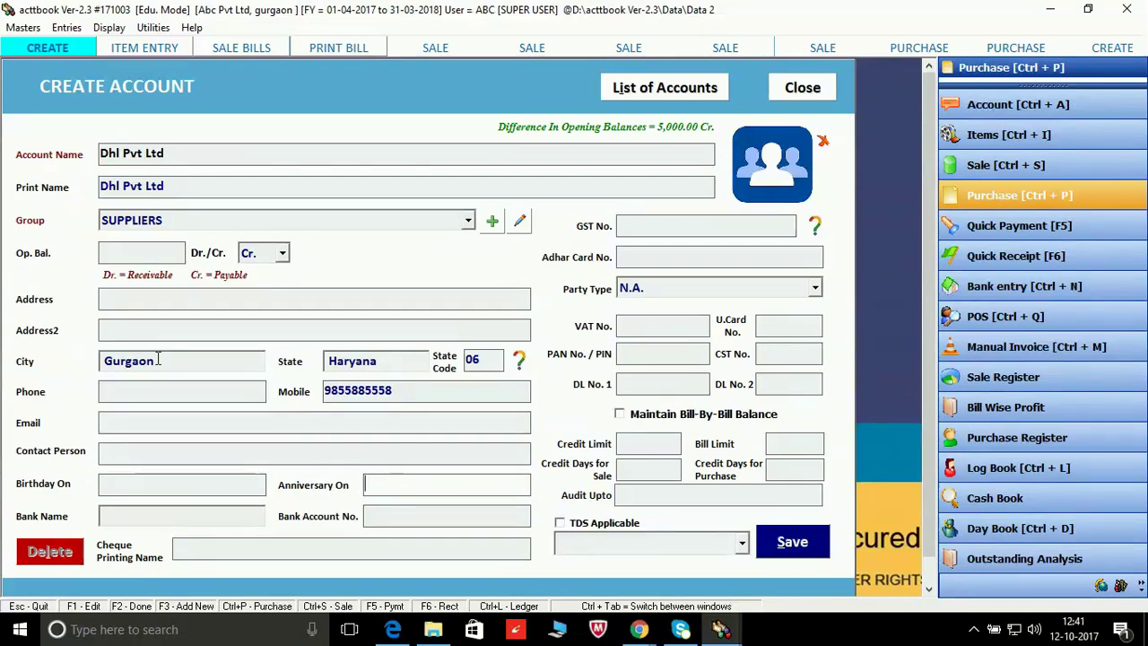
key("Return")
key("Return")
key("Return")
key("Return")
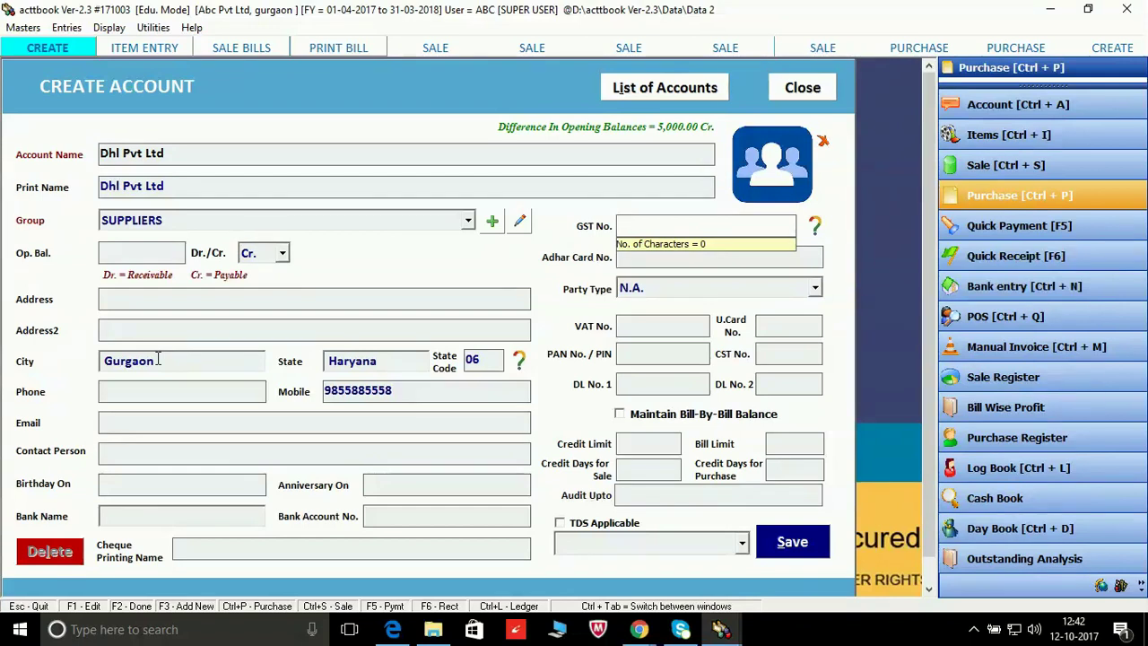
Step: Enter the supplier's GSTIN, skip Adhar Card No., and bring up the Party Type choices
type("06AG")
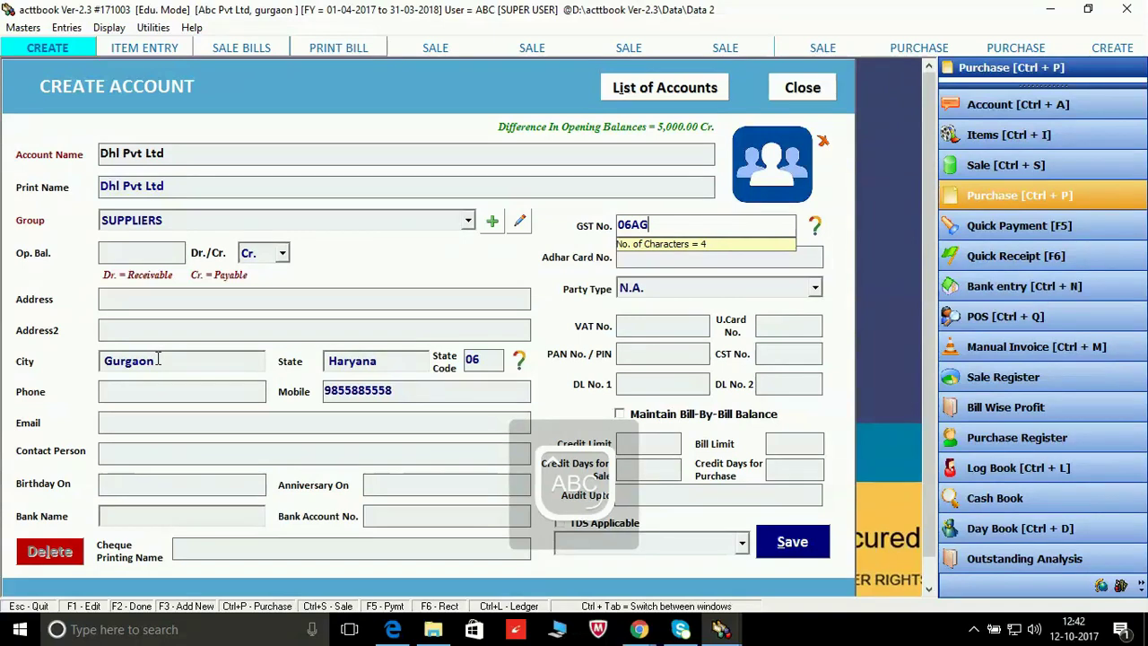
type("HU1")
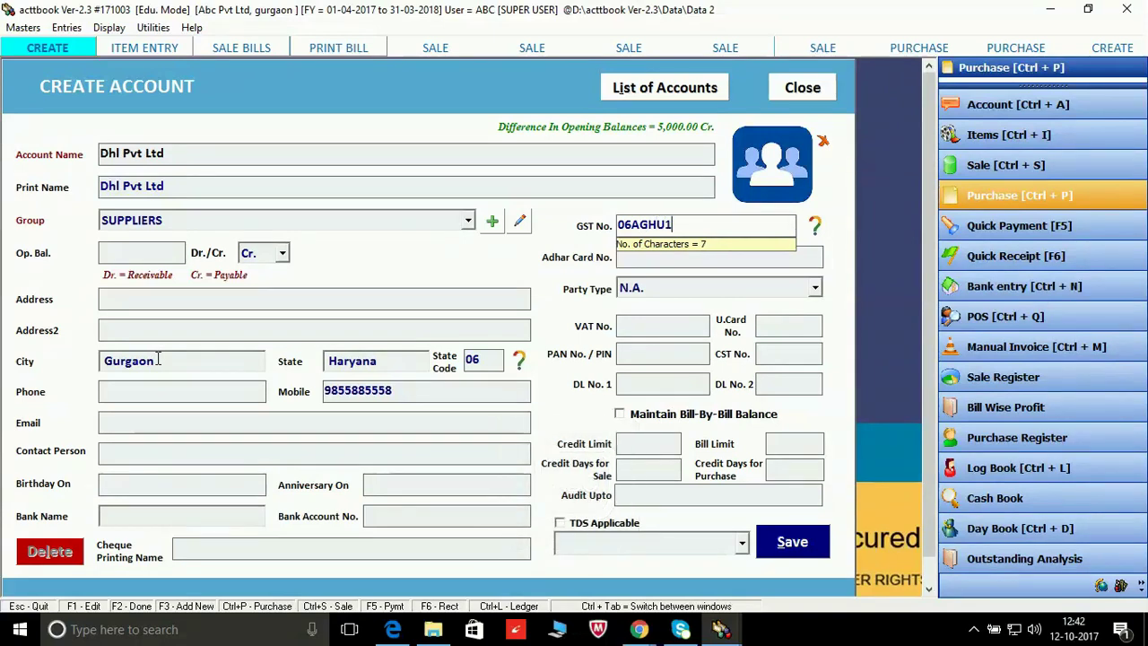
type("675")
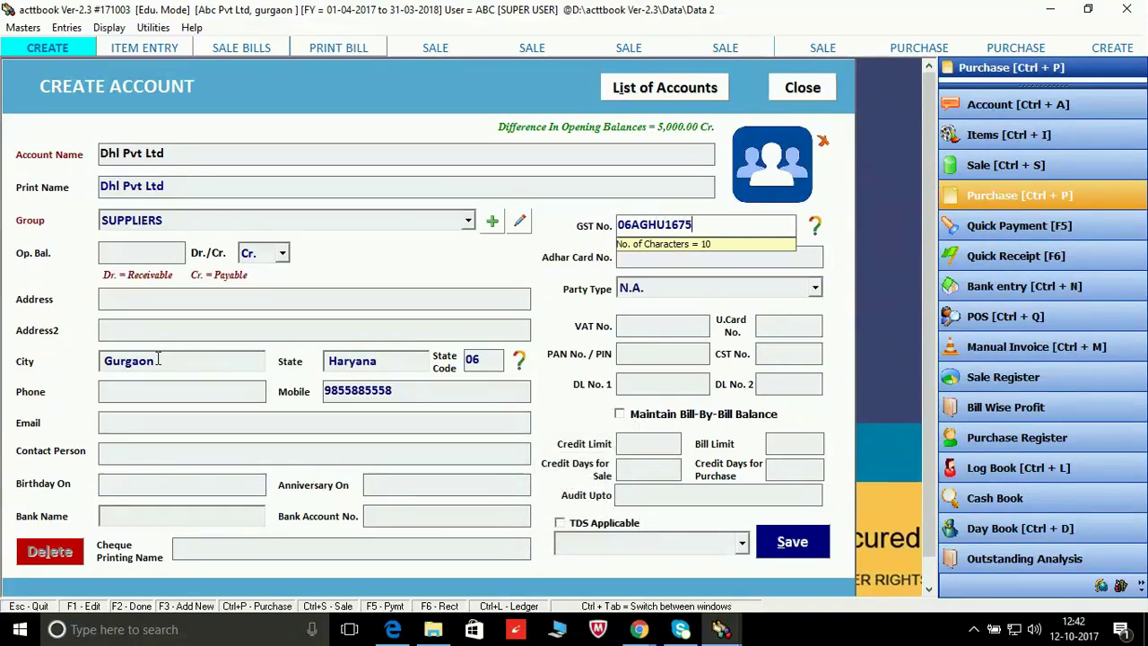
type("4J1Z2")
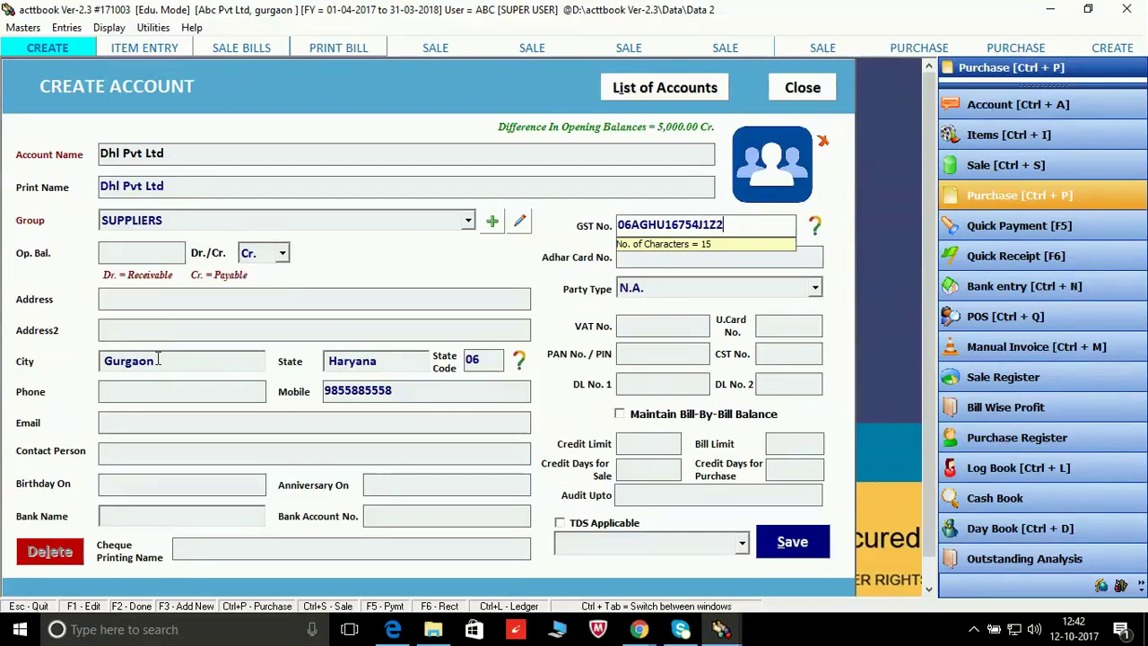
key("Return")
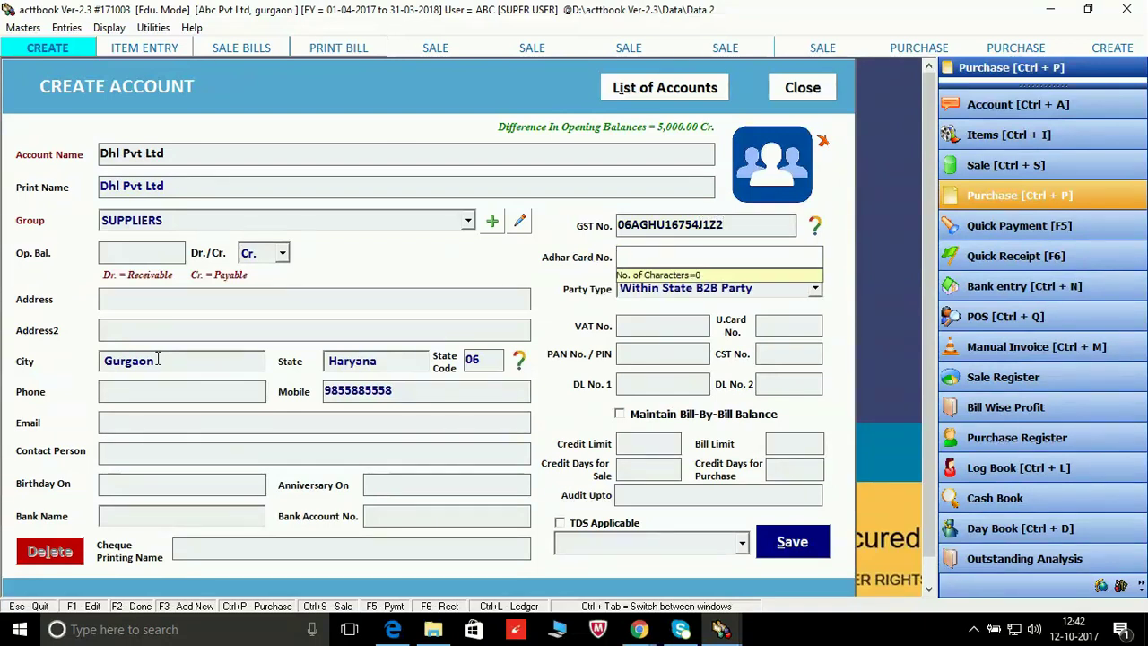
key("Return")
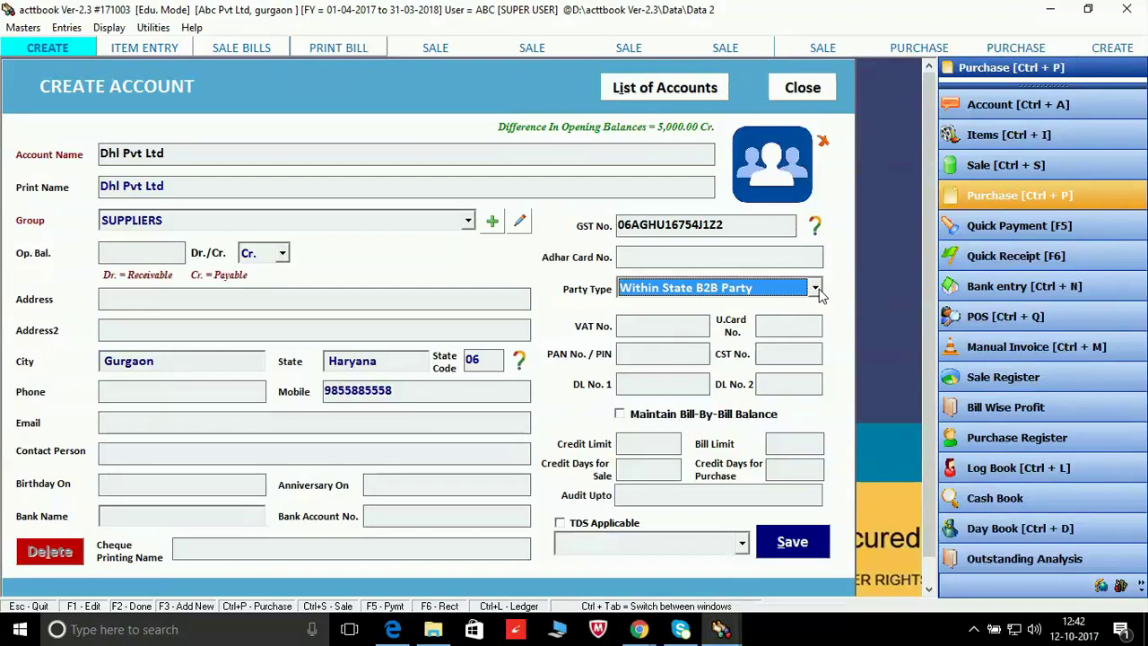
left_click(819, 289)
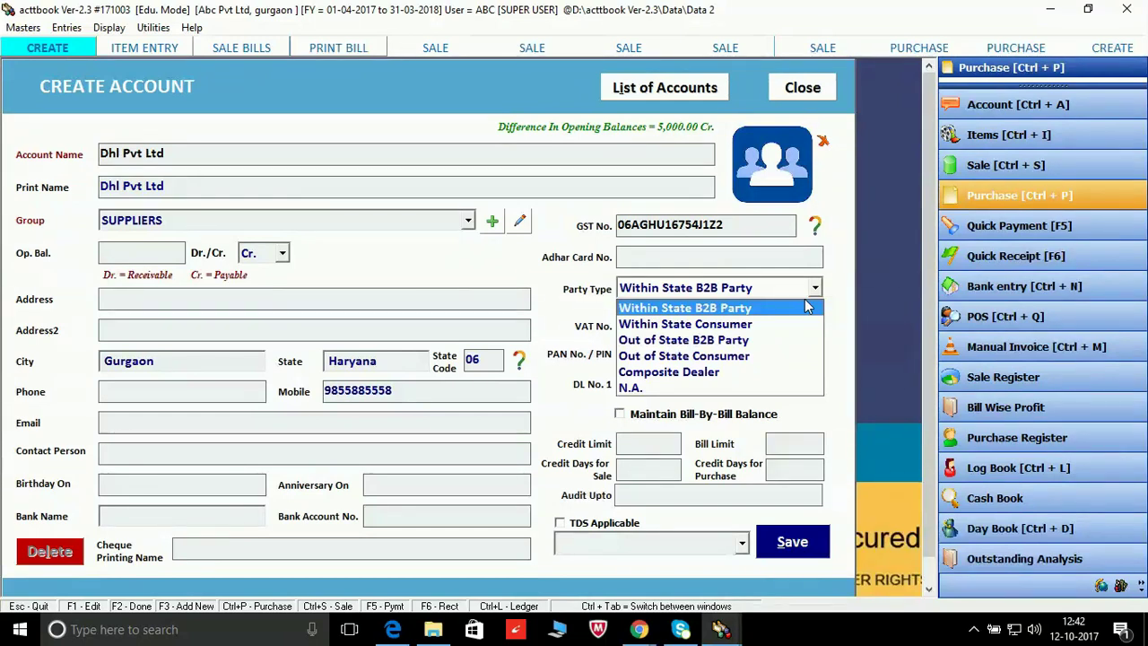
Step: Keep Within State B2B Party, leave bill-by-bill balance off, and save the Dhl Pvt Ltd account
left_click(804, 301)
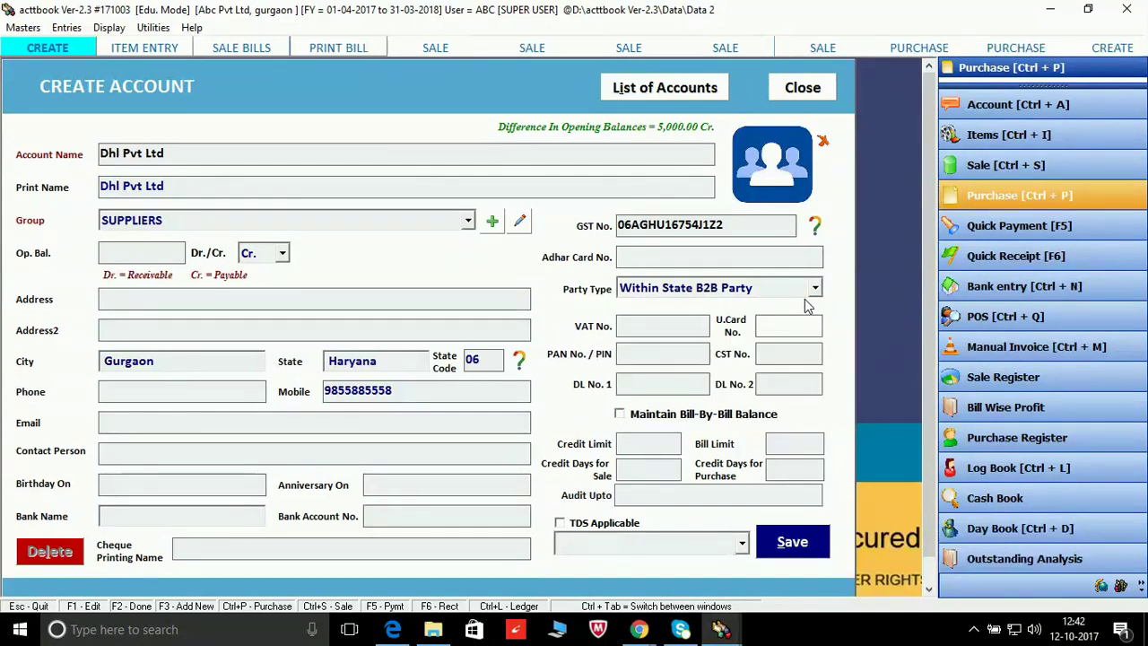
key("Tab")
key("Tab")
key("Tab")
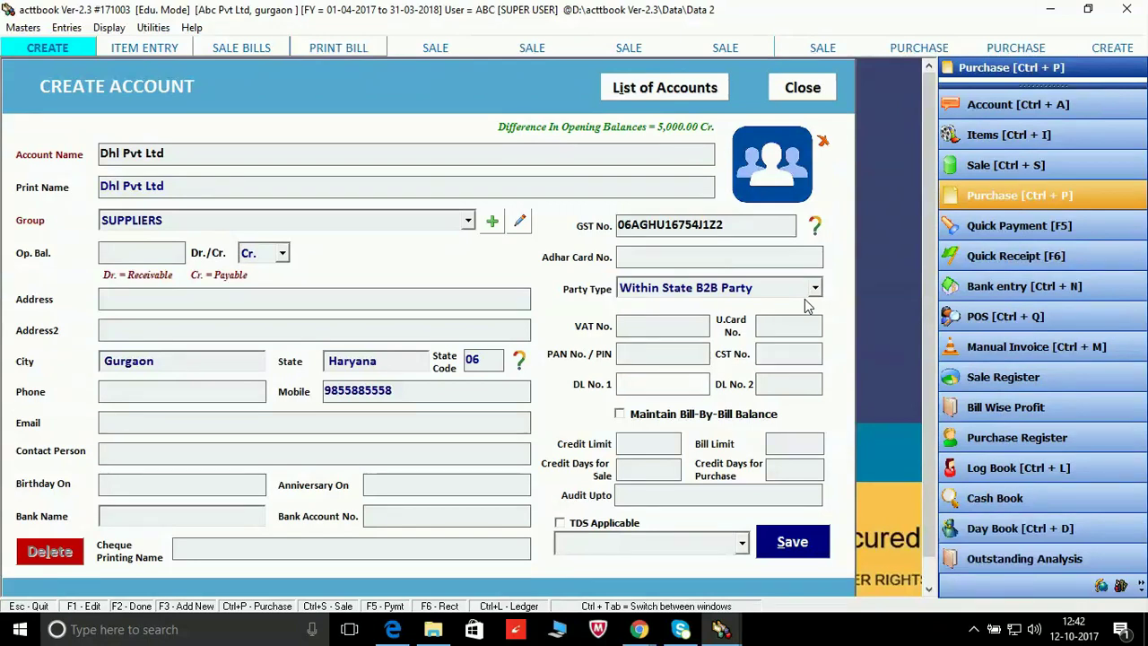
key("Tab")
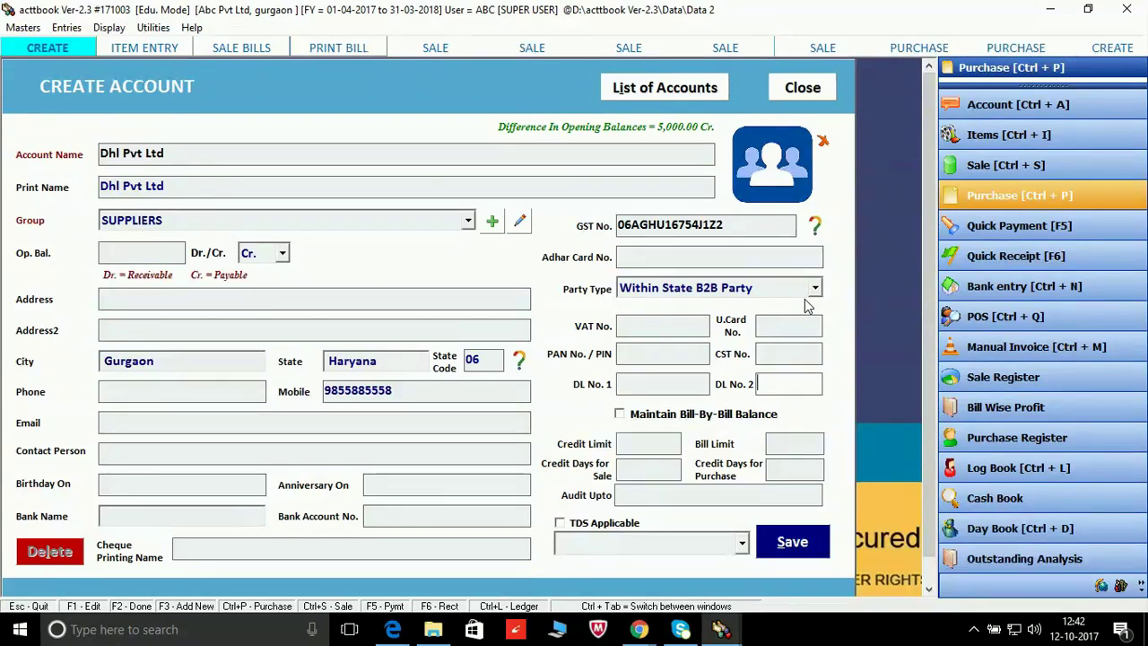
key("Tab")
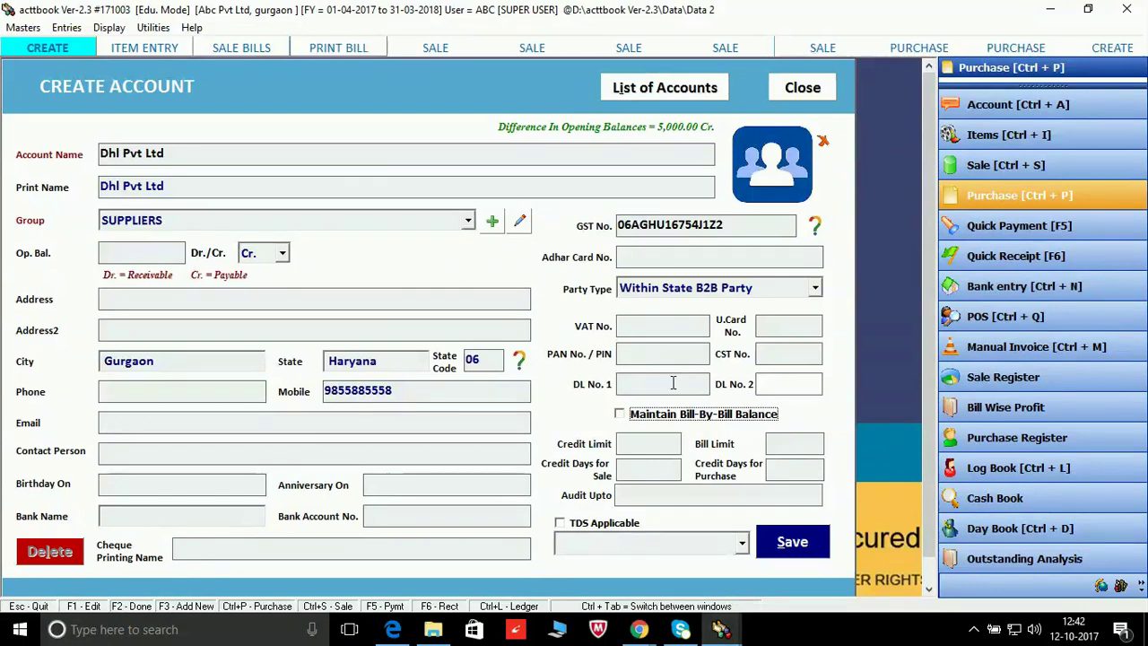
left_click(619, 414)
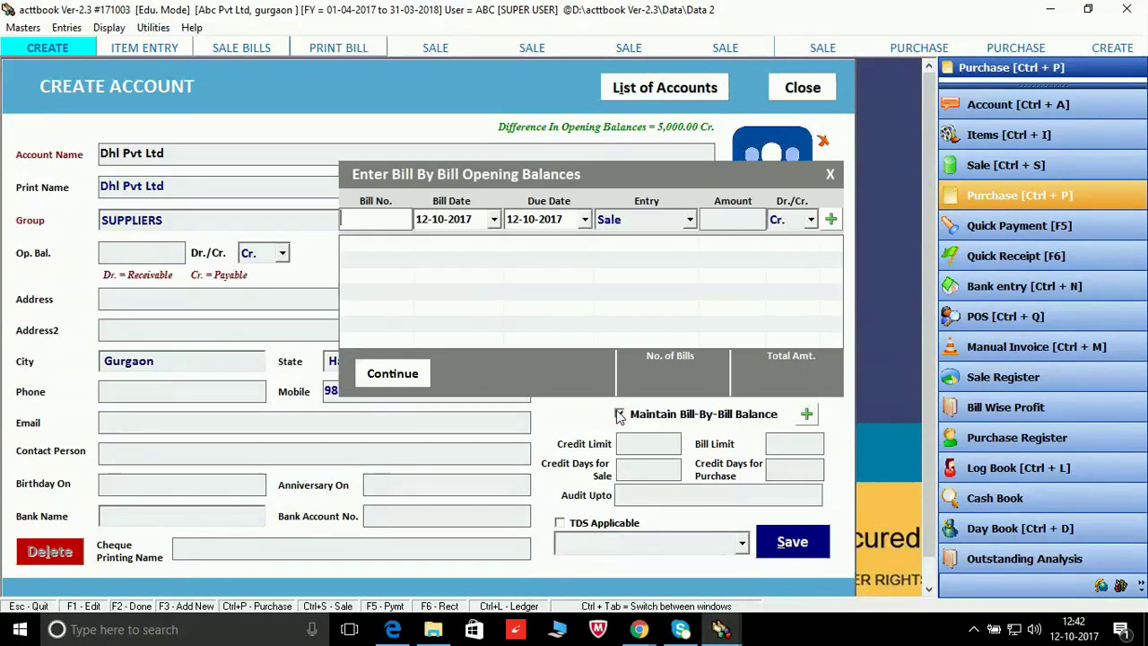
left_click(831, 174)
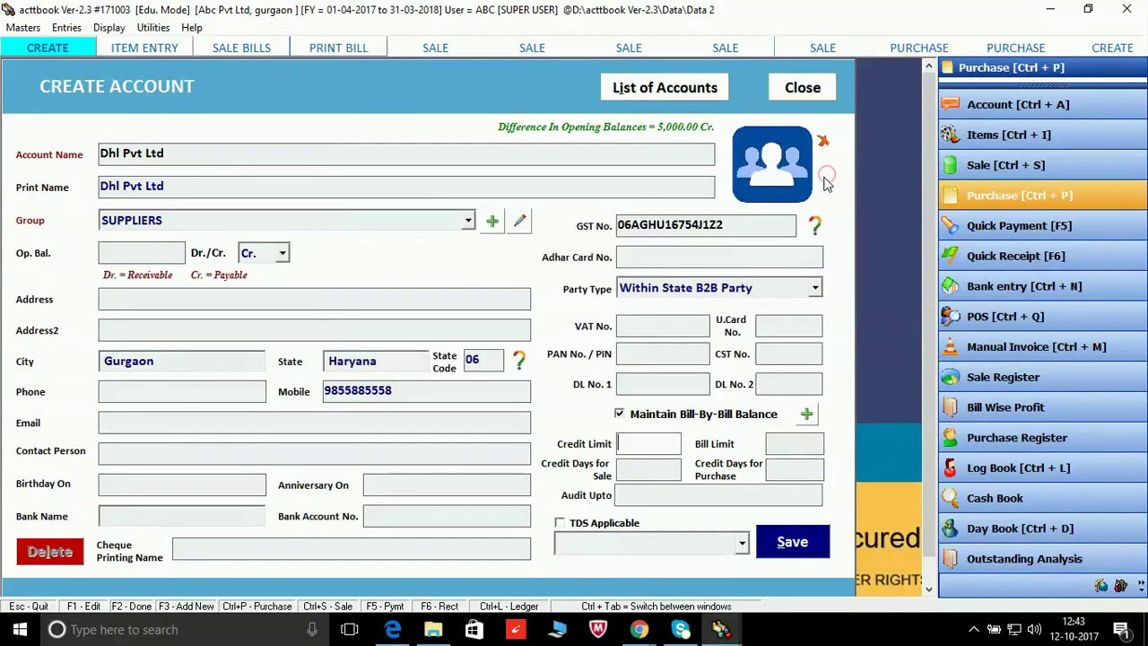
left_click(619, 413)
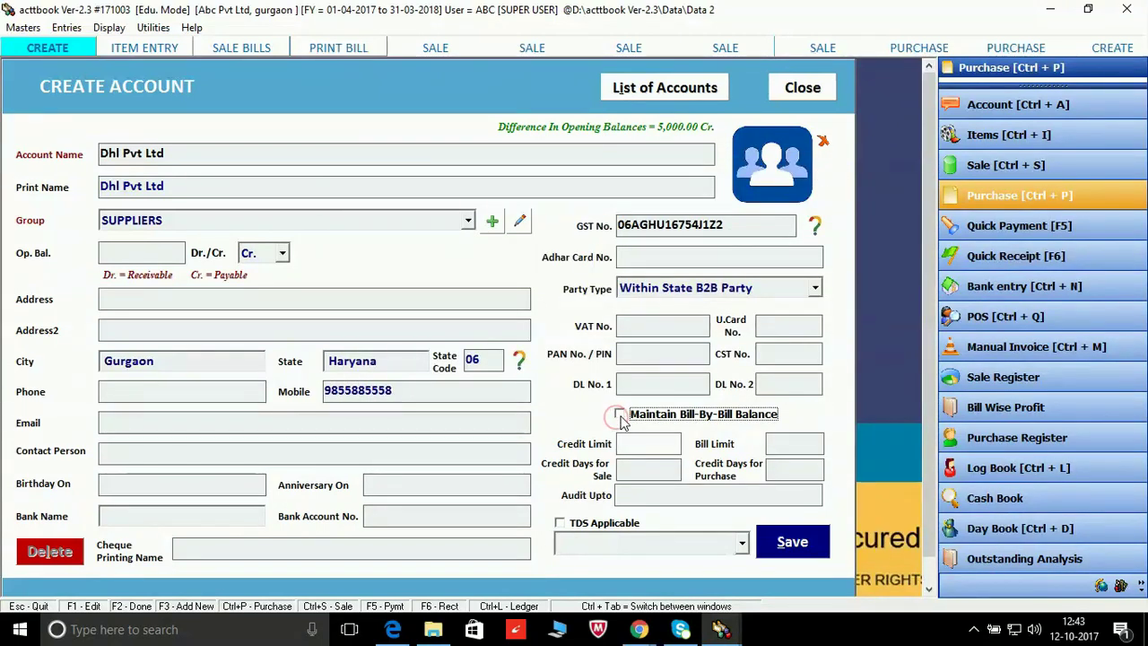
left_click(792, 549)
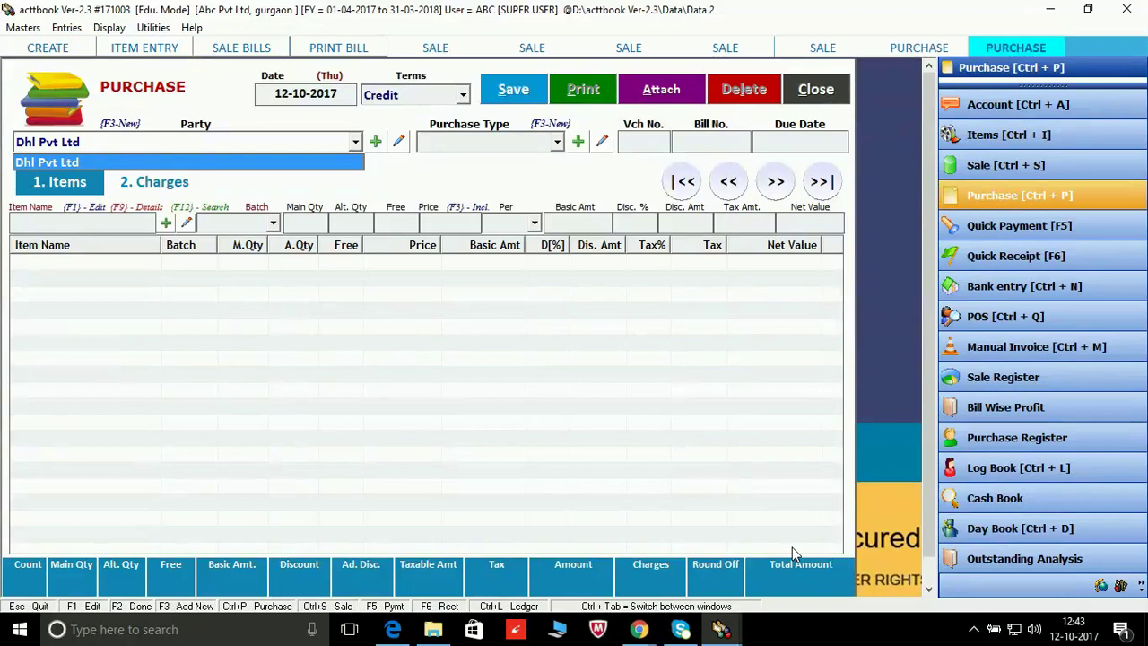
Step: Accept Dhl Pvt Ltd as the party and choose Local B2B Purchase as the purchase type
key("Return")
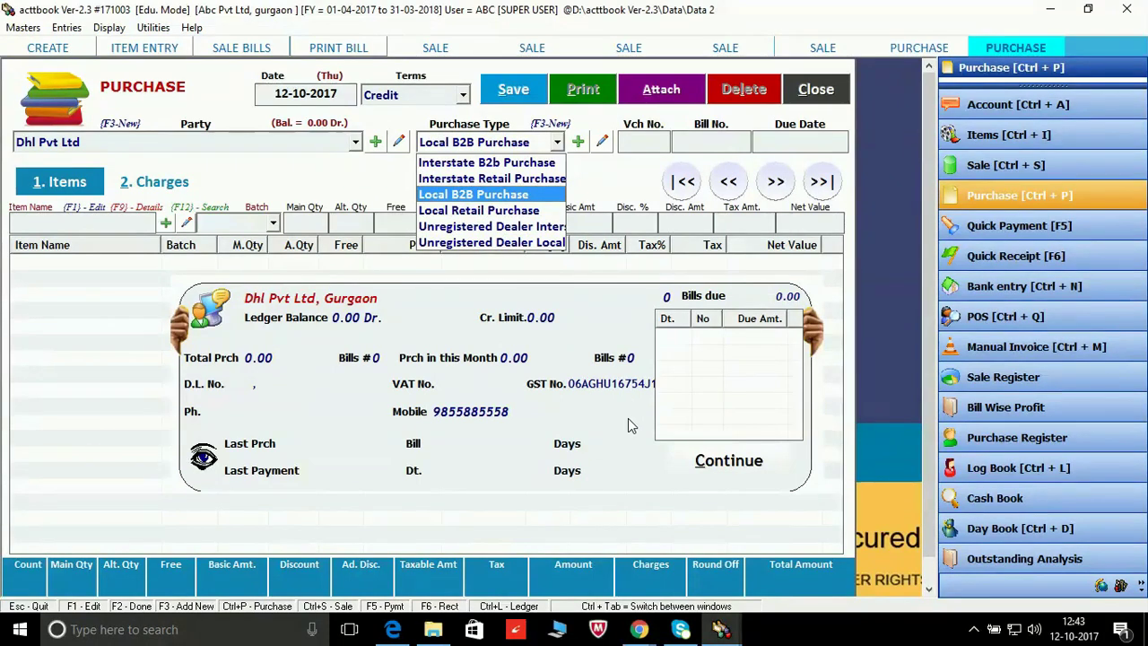
left_click(705, 473)
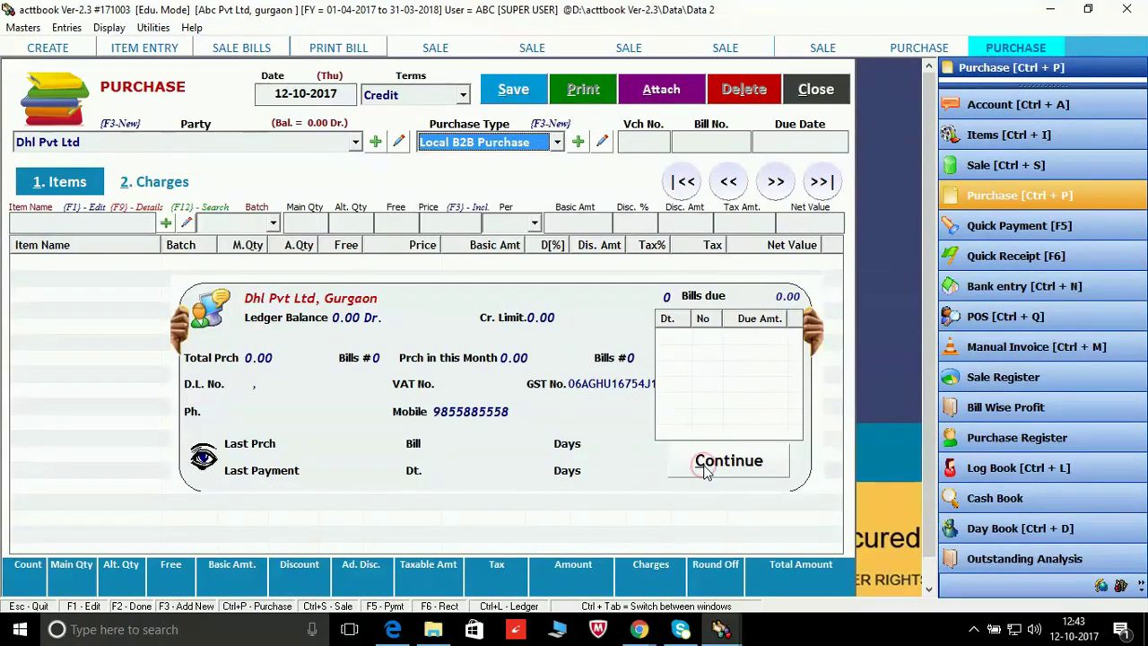
left_click(707, 467)
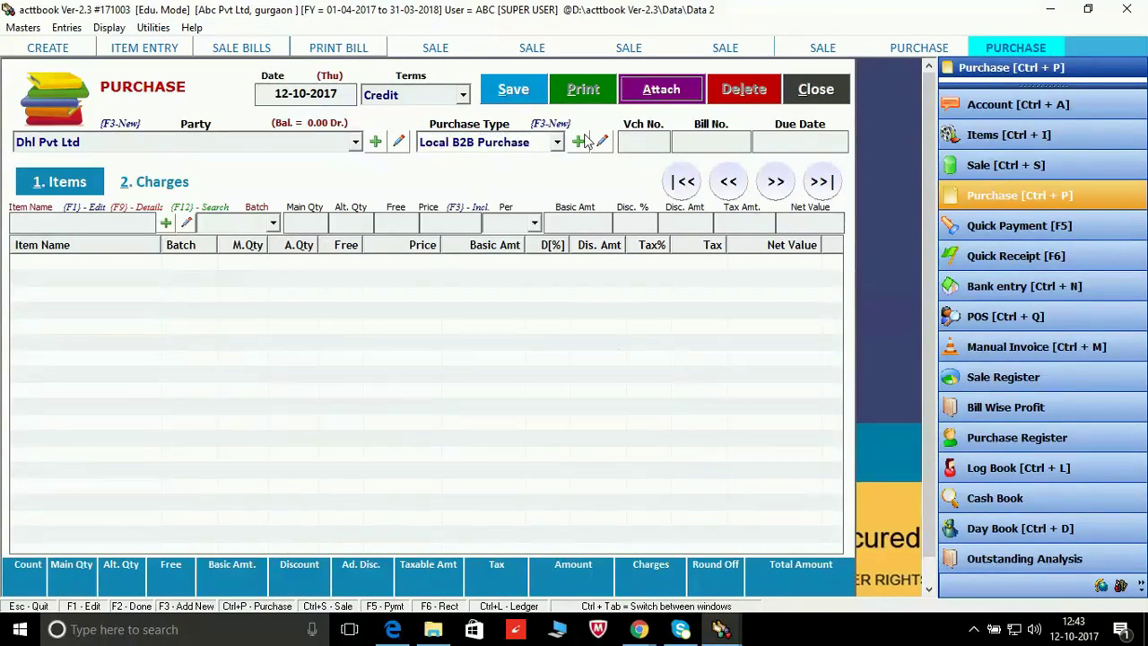
left_click(558, 146)
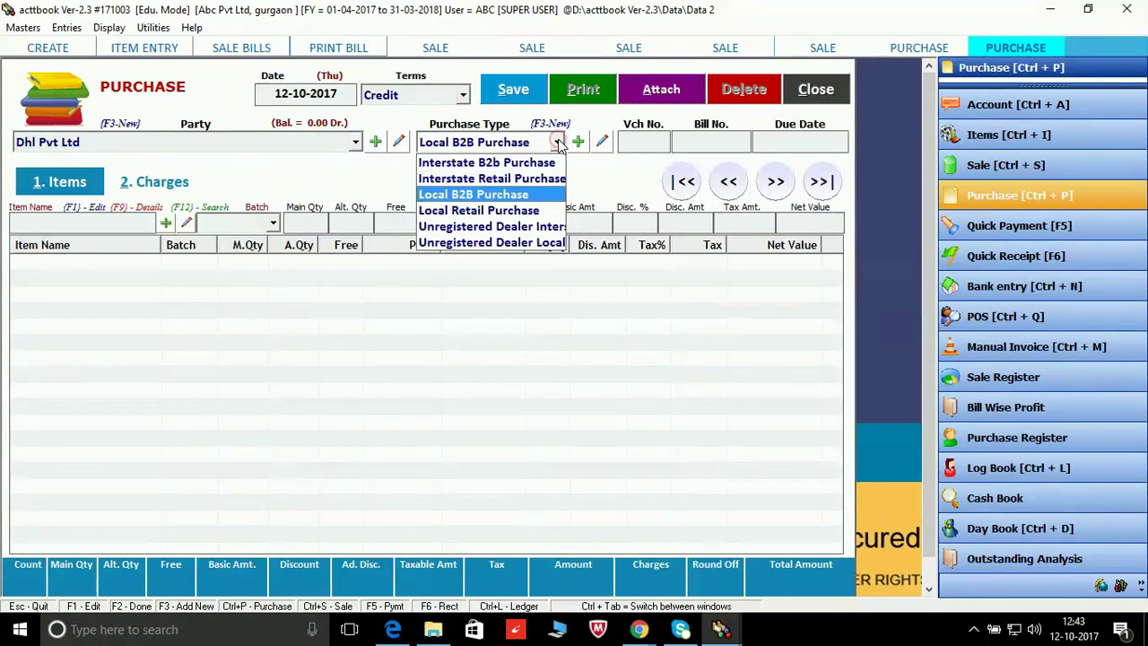
left_click(542, 196)
Step: Keep bill number 1 and the due date, then pick Computers as the first item
key("Return")
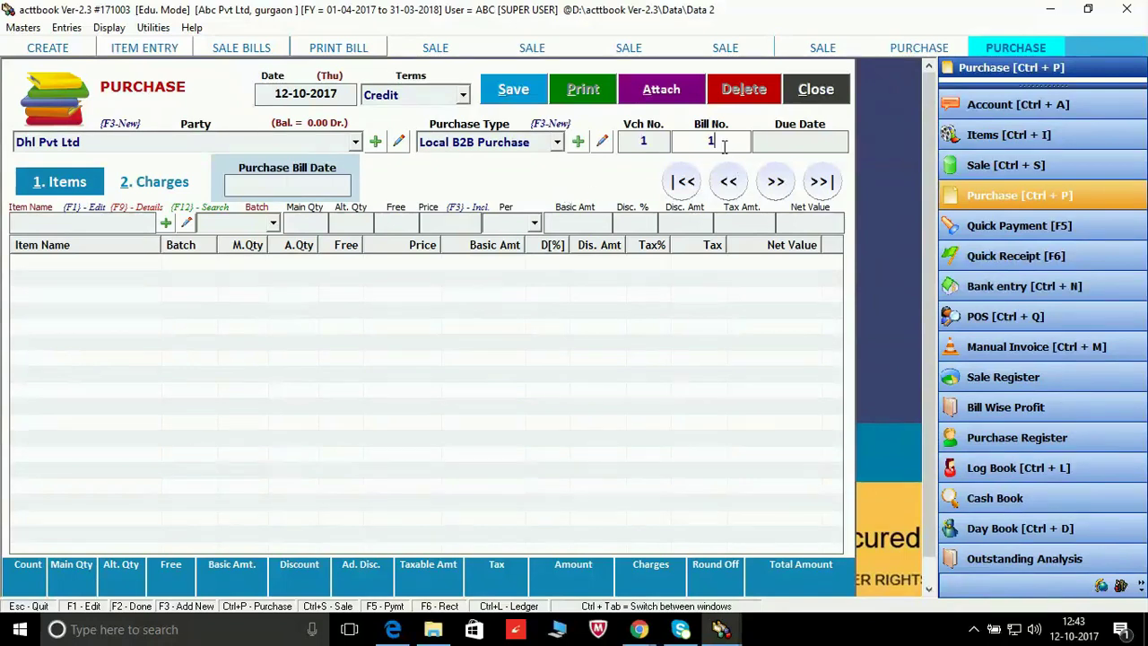
key("Return")
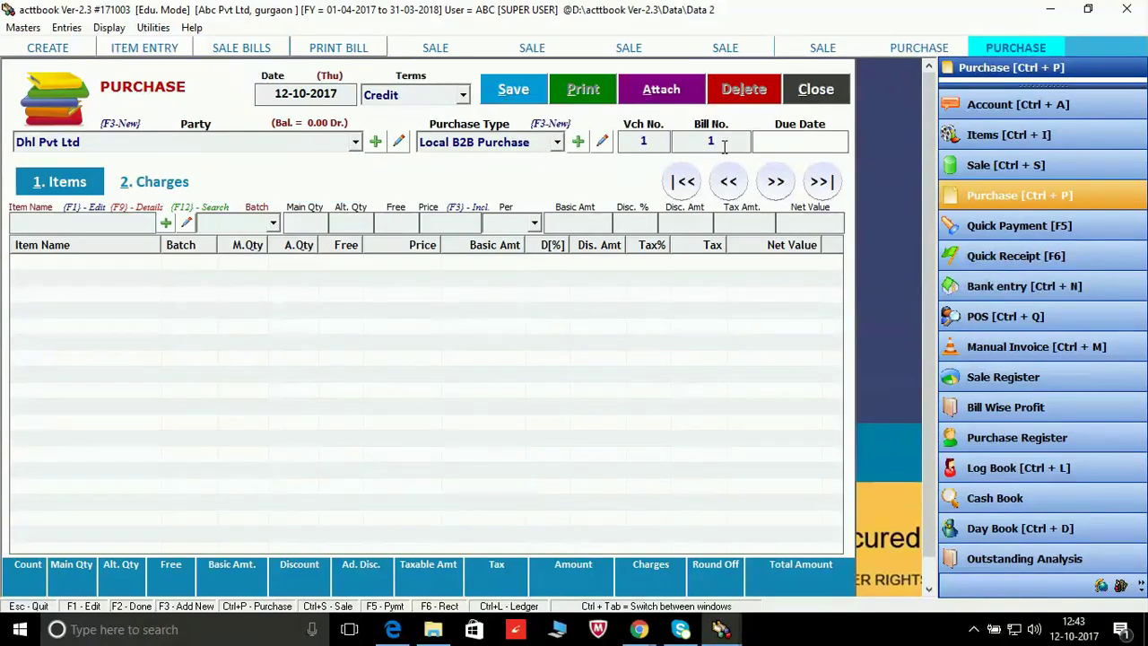
key("Return")
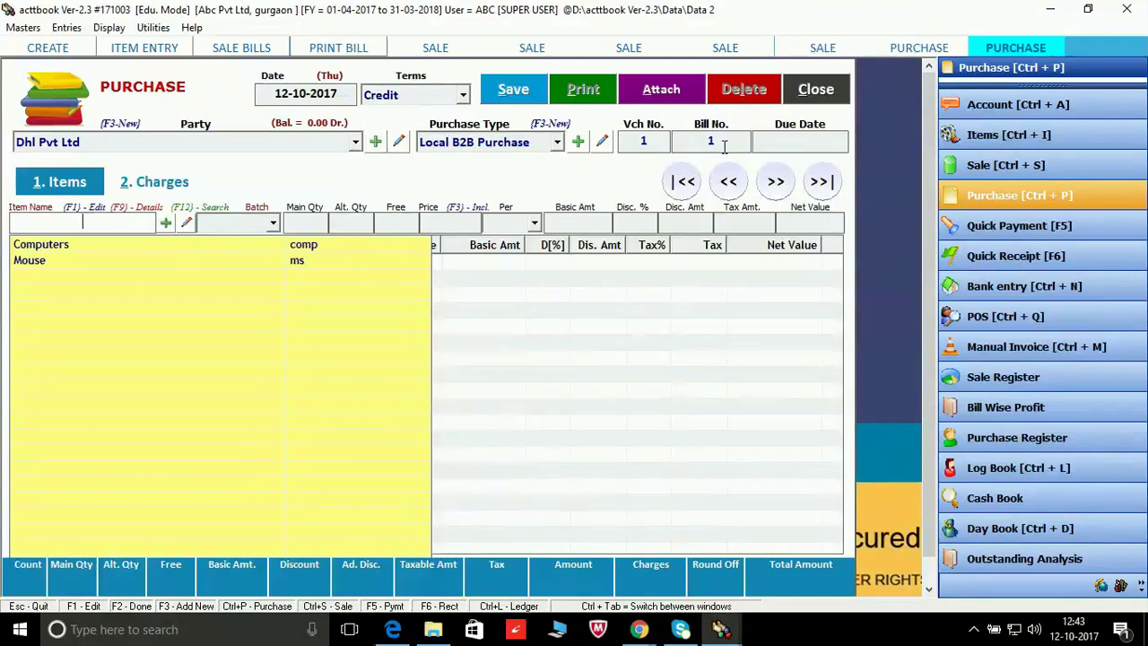
key("Down")
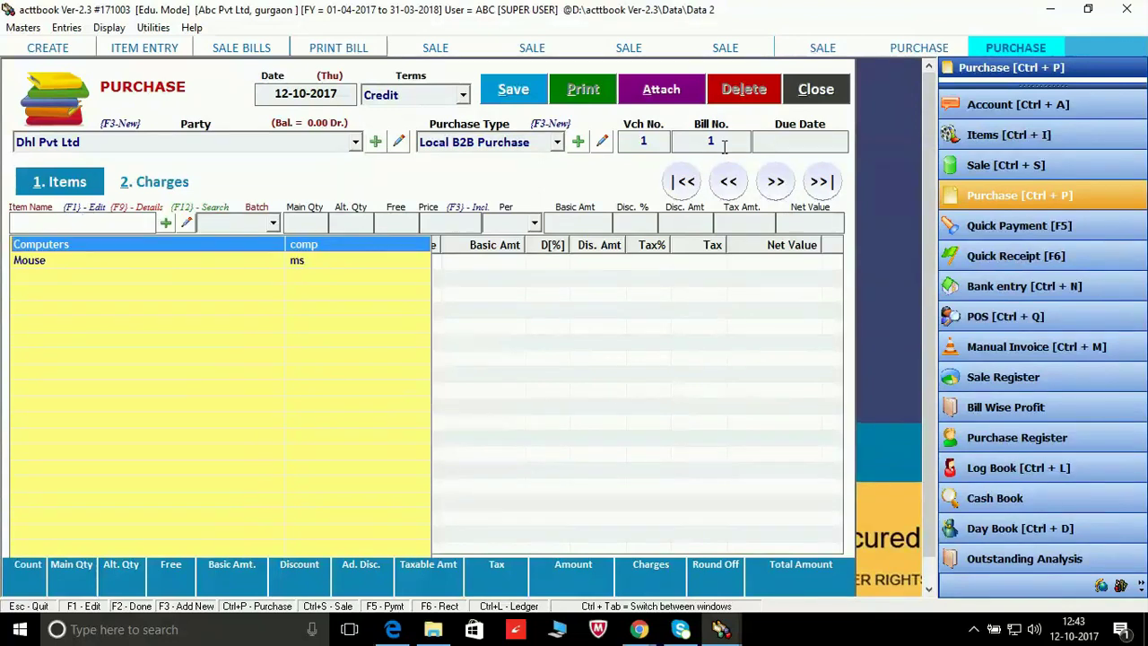
key("Return")
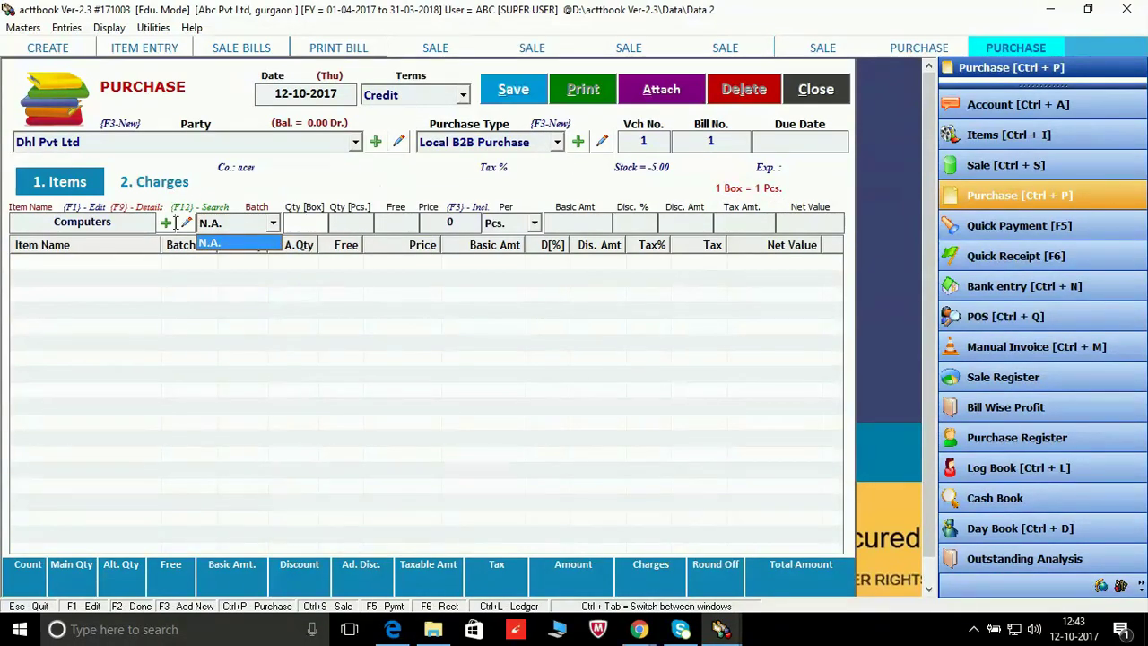
left_click(112, 219)
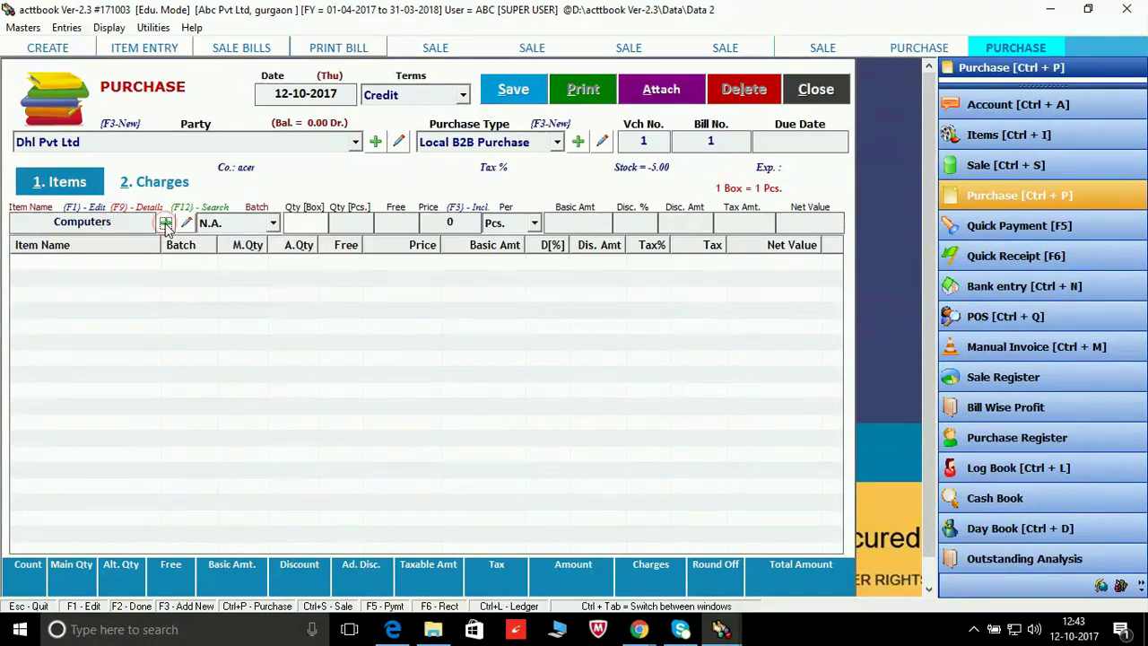
left_click(166, 223)
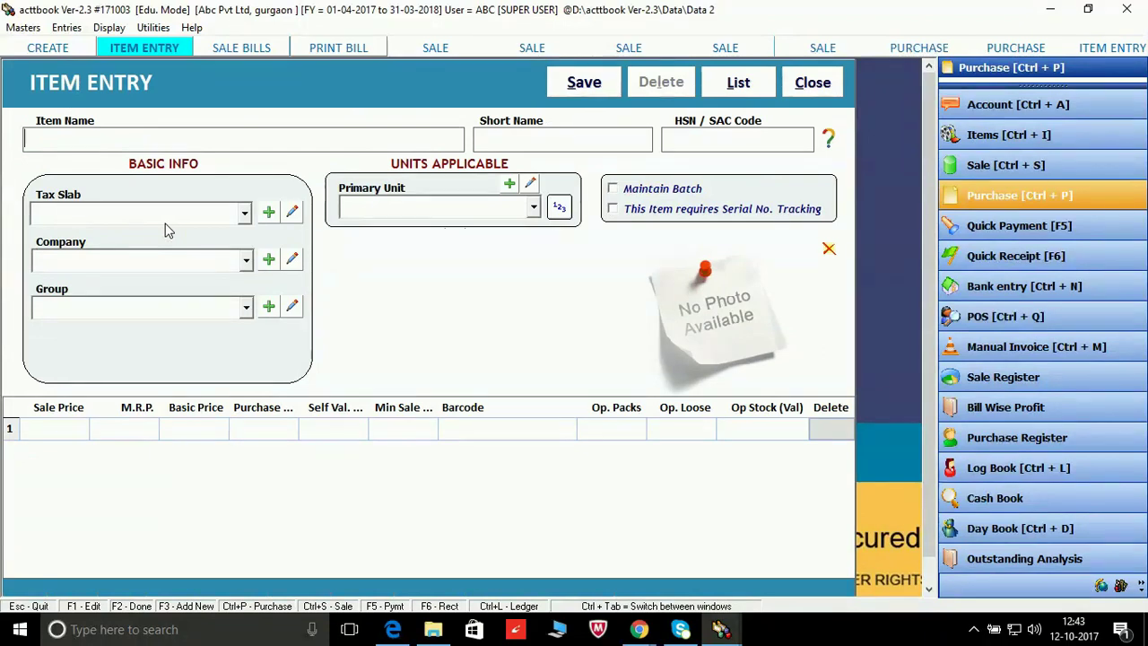
key("Escape")
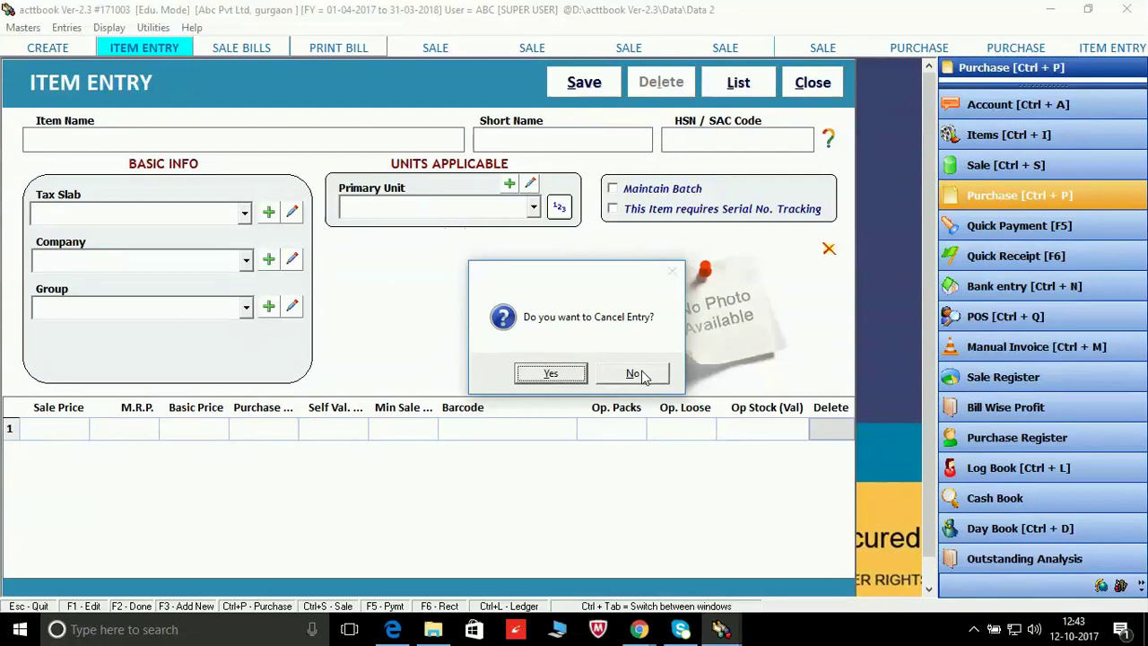
left_click(574, 375)
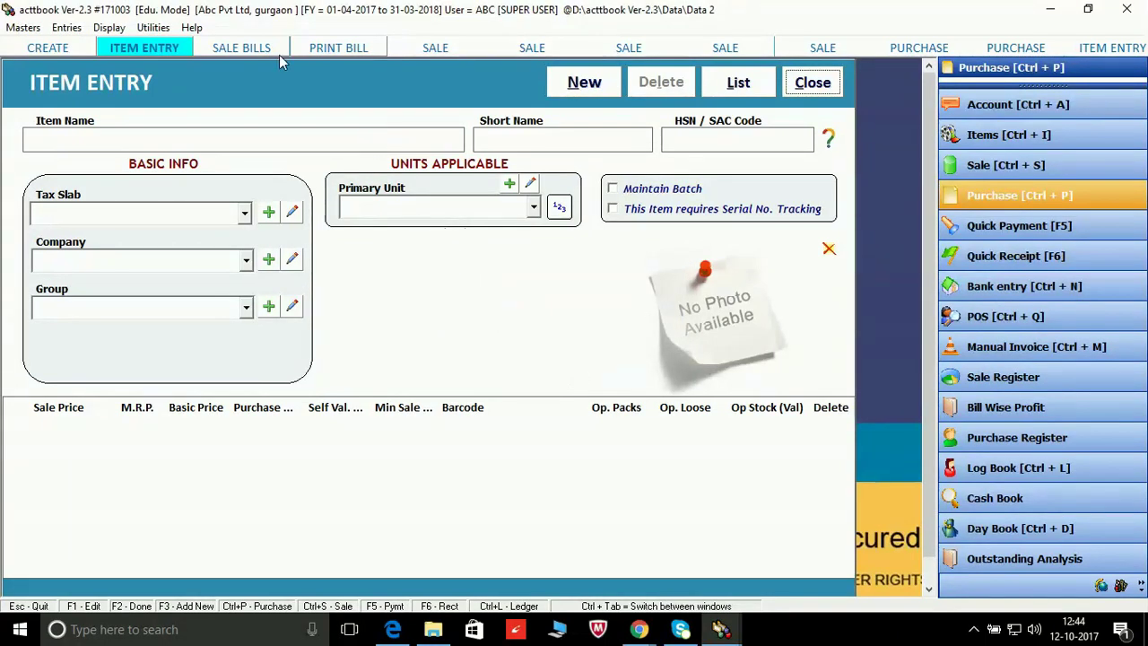
key("ctrl+p")
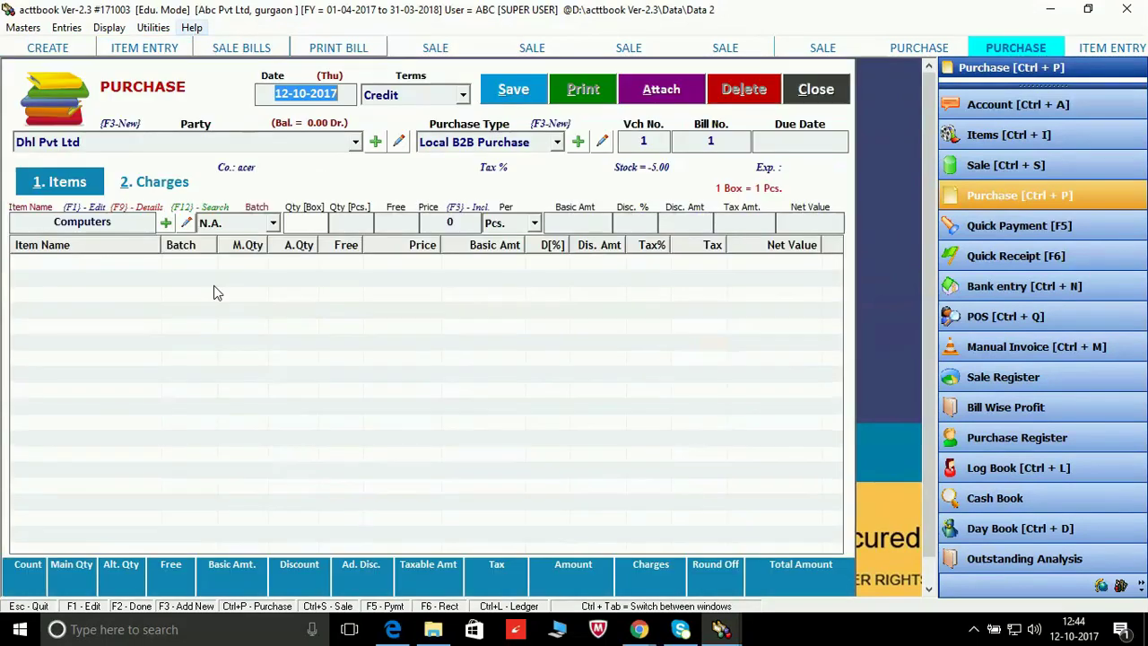
Step: Replace the item with Mouse, 15 pcs at price 500, and add the line
left_click(139, 222)
type("Mouse")
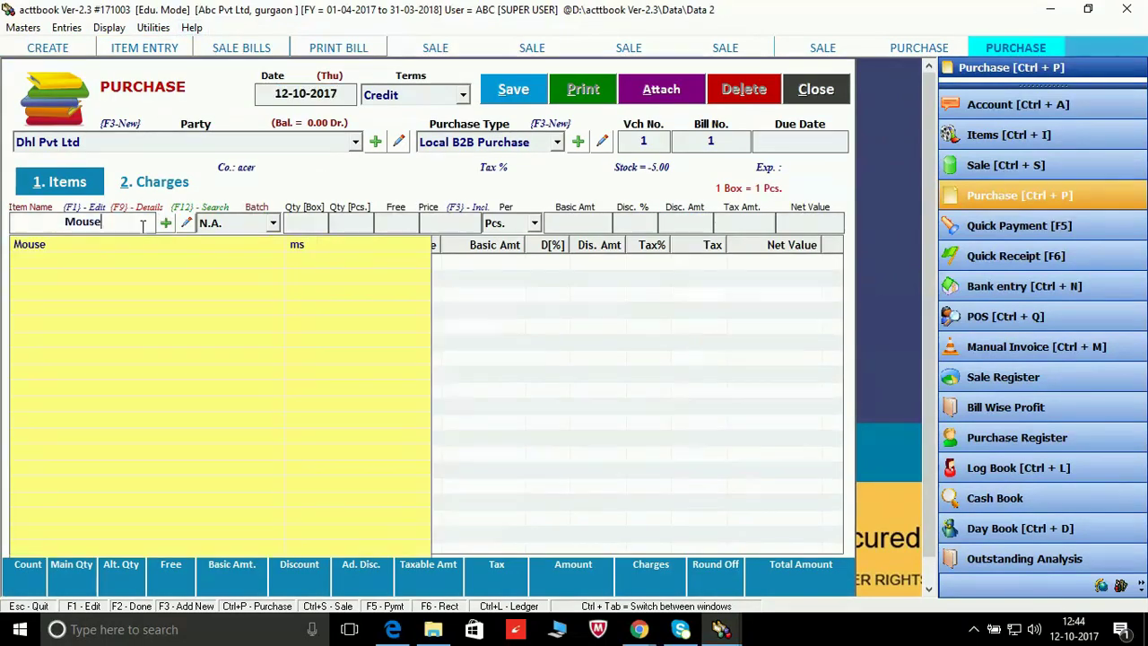
double_click(130, 222)
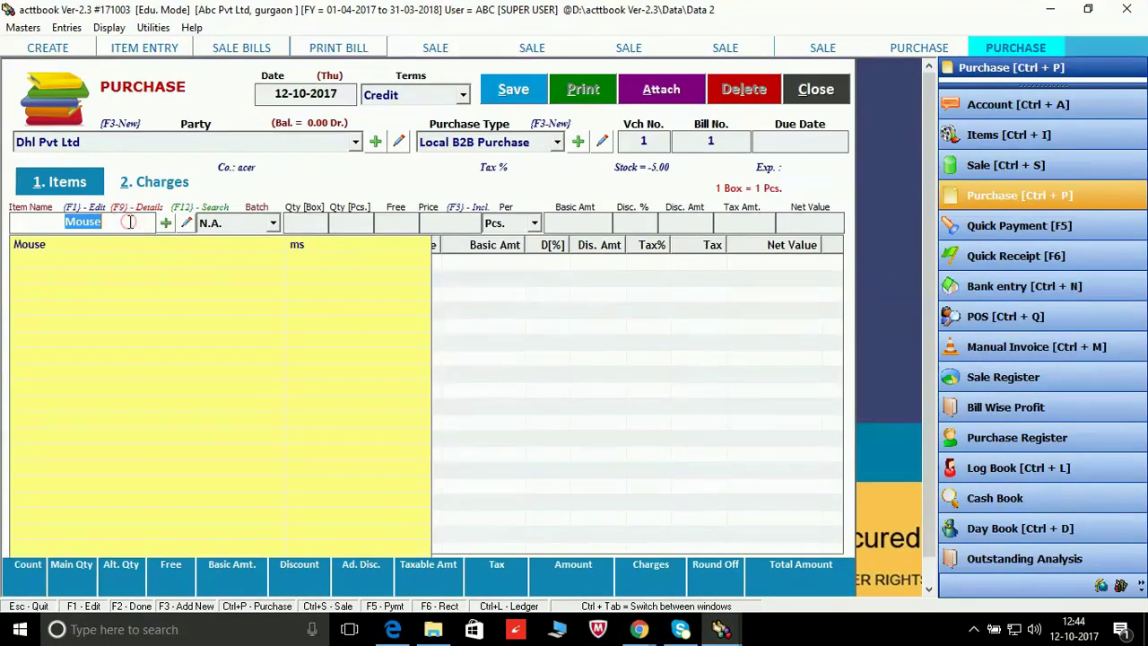
left_click(130, 223)
key("BackSpace")
key("BackSpace")
key("BackSpace")
key("BackSpace")
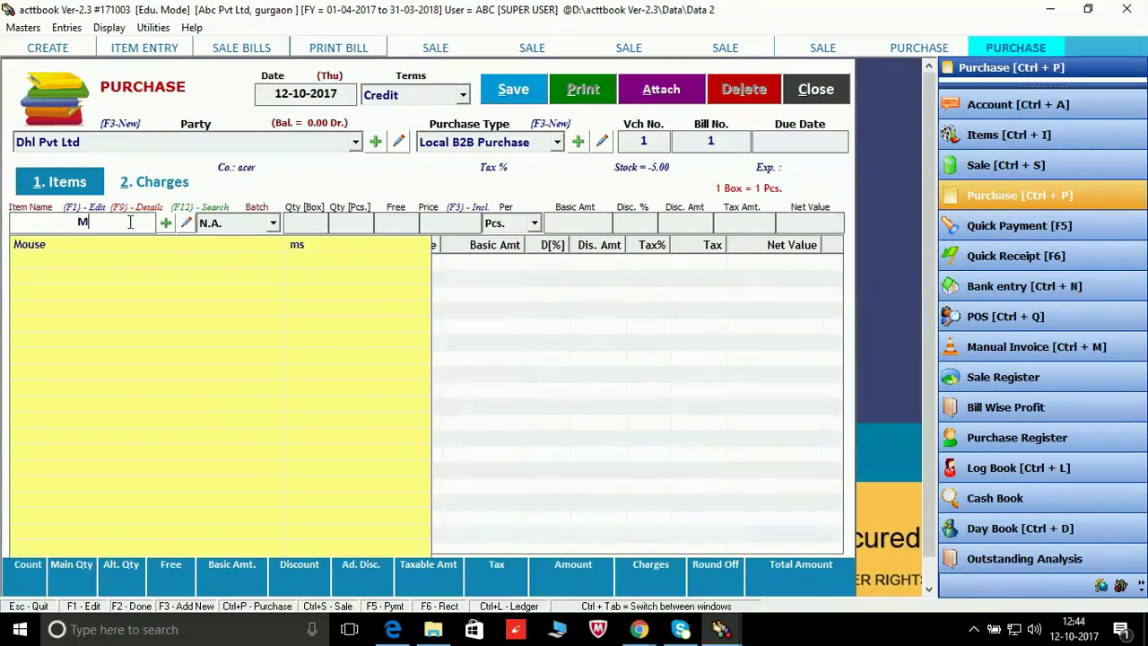
key("Down")
key("Return")
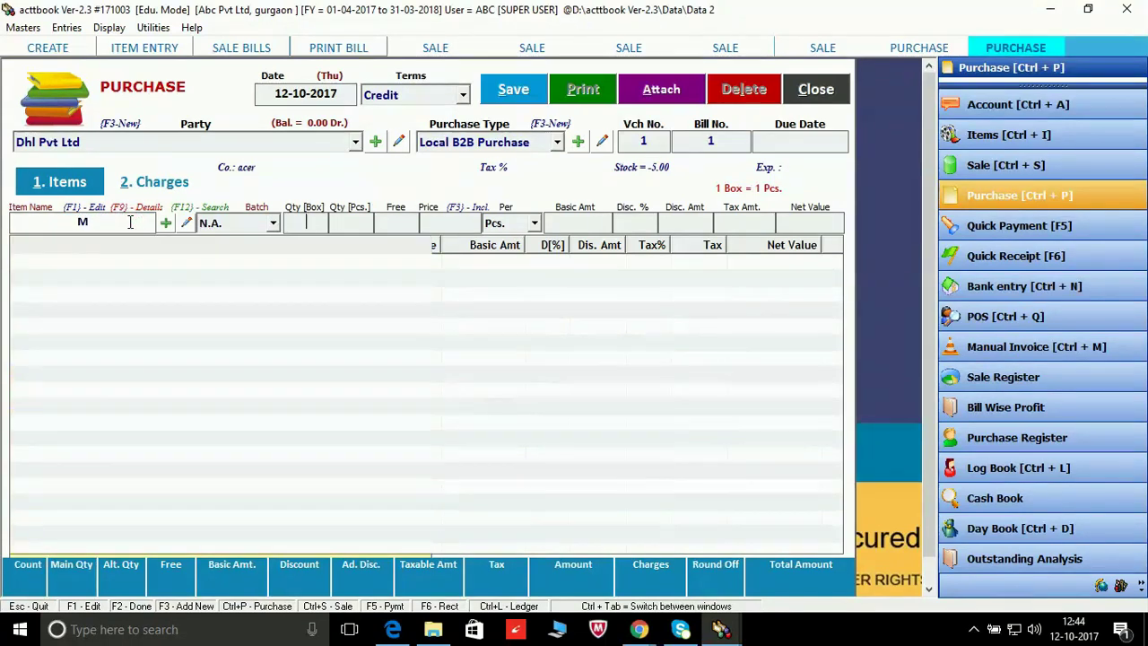
key("Return")
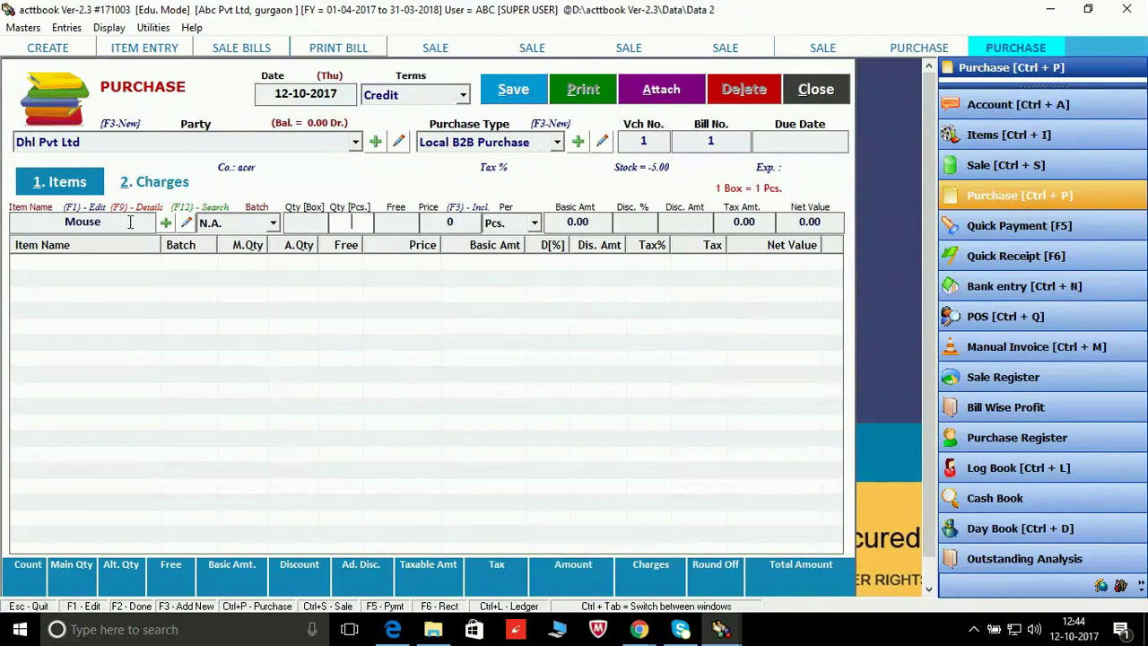
left_click(295, 224)
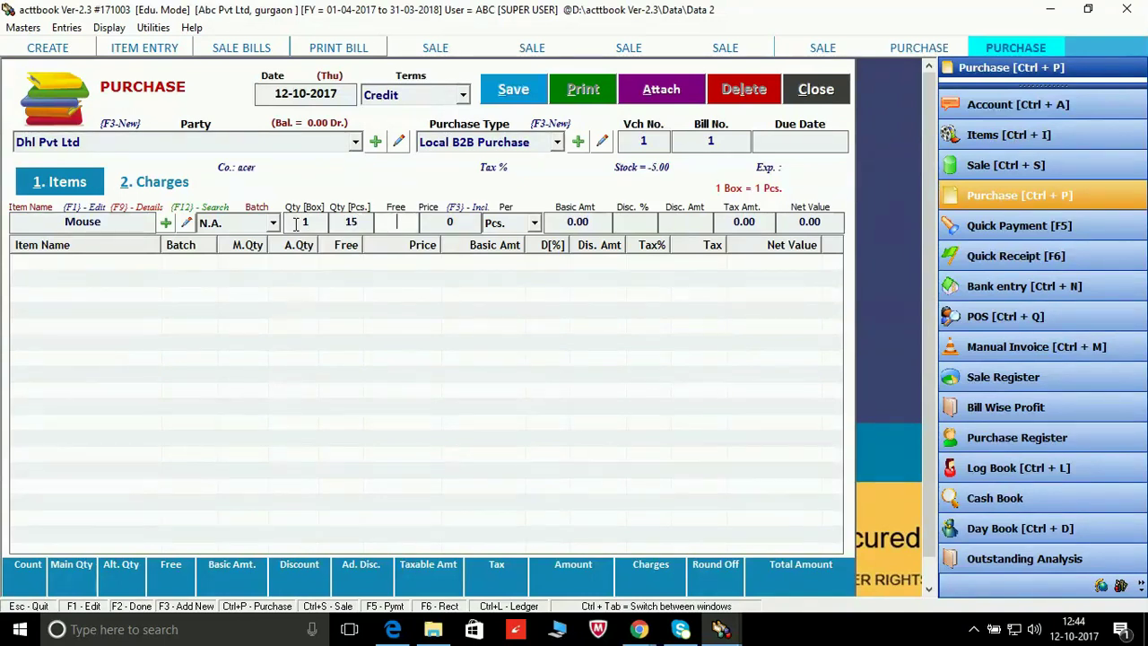
key("Return")
type("5")
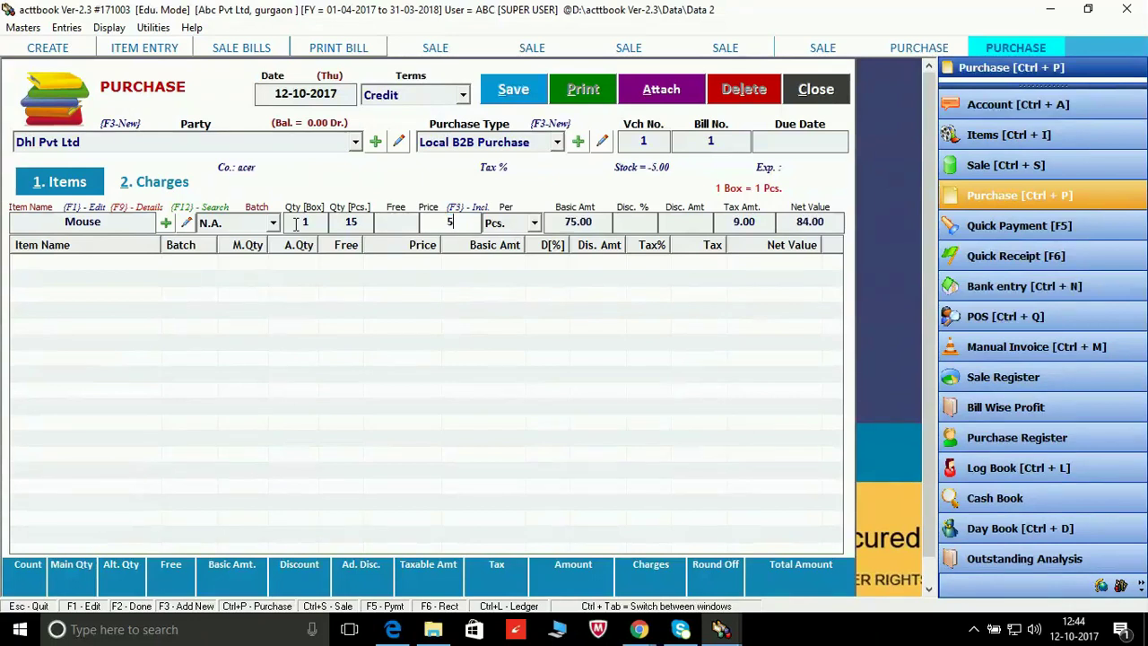
type("00")
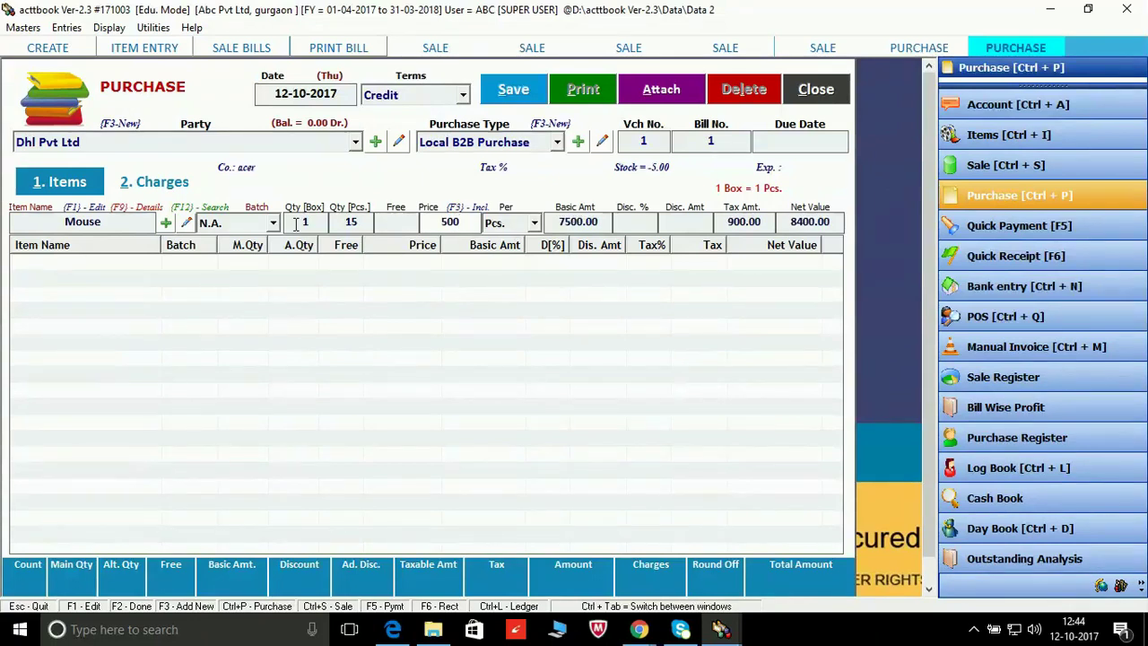
key("Return")
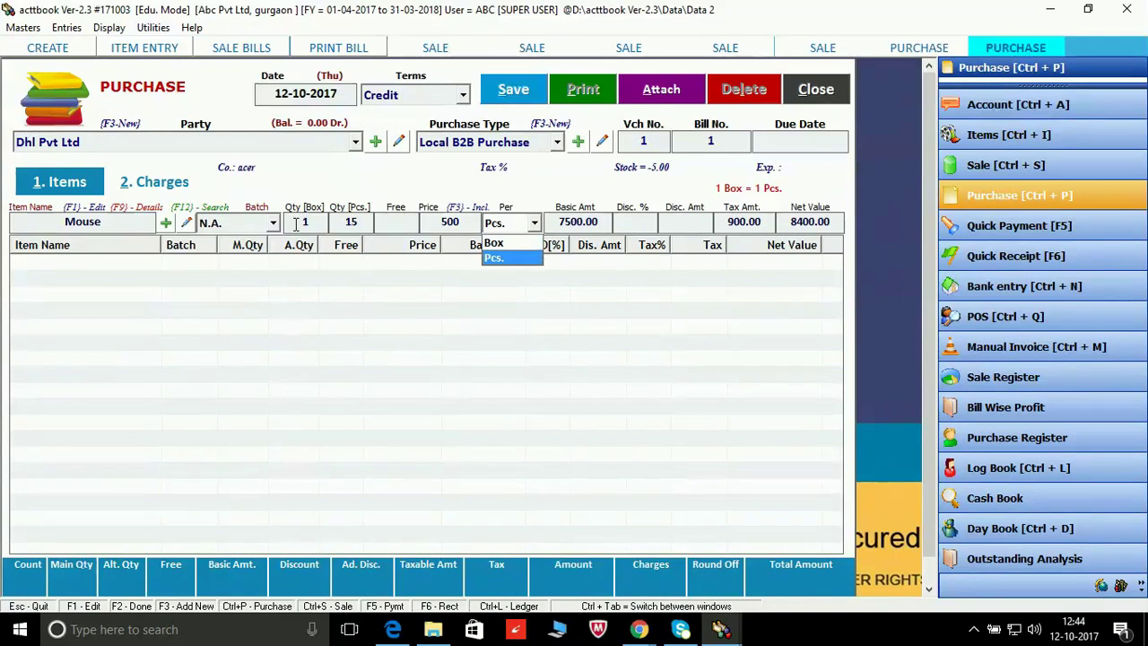
key("Return")
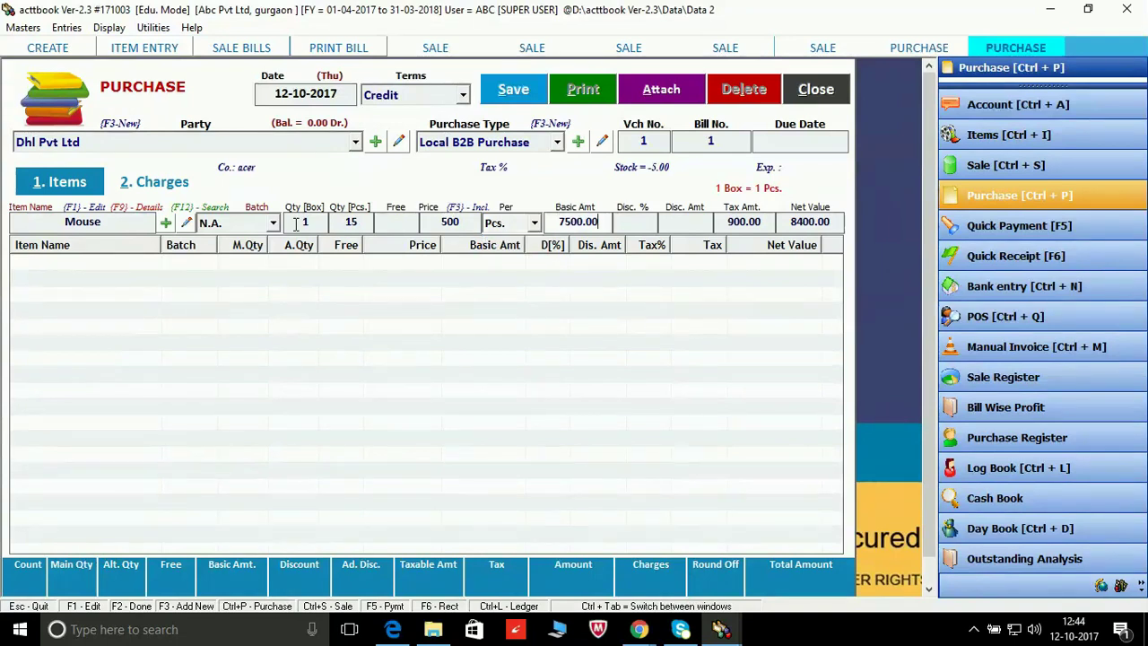
key("Return")
key("Return")
key("Return")
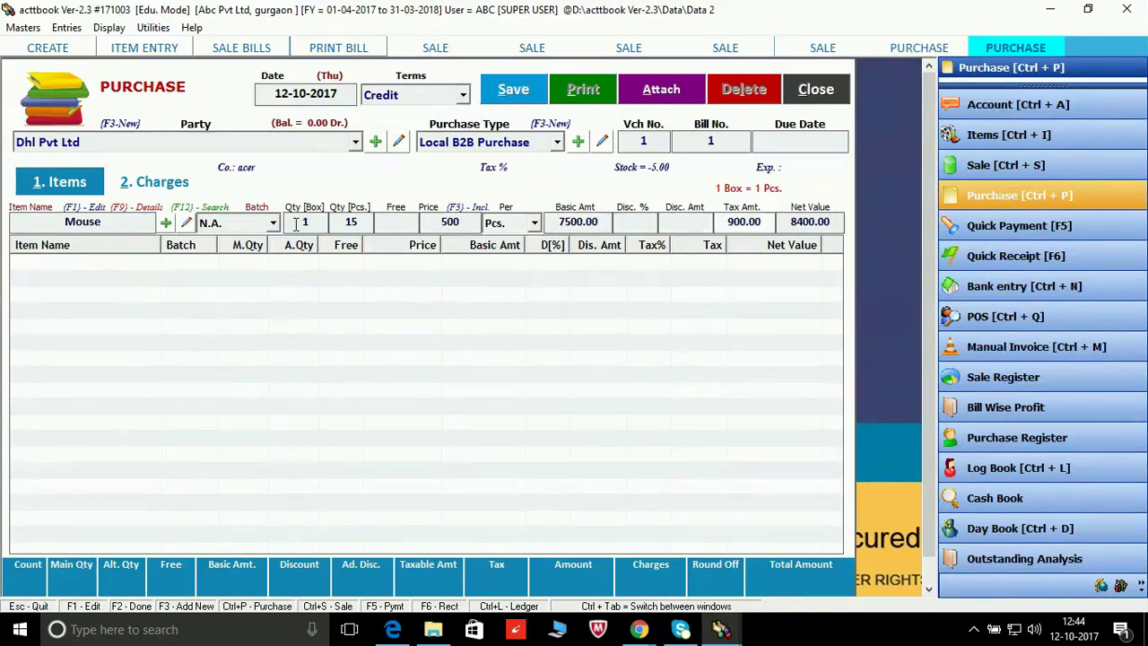
key("Return")
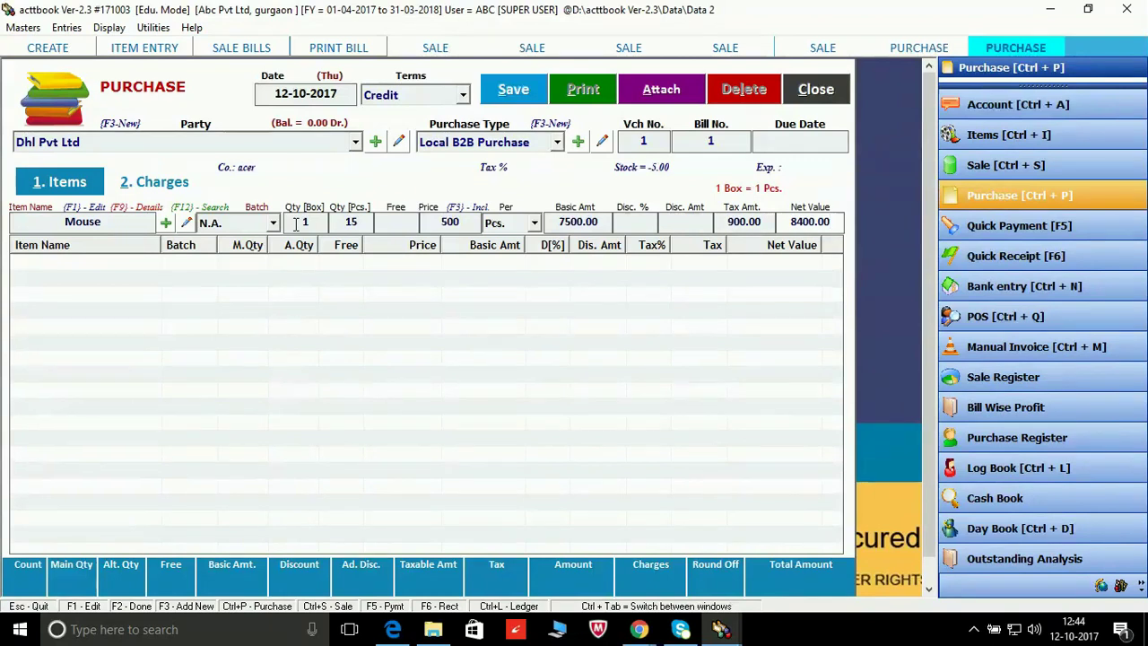
key("Return")
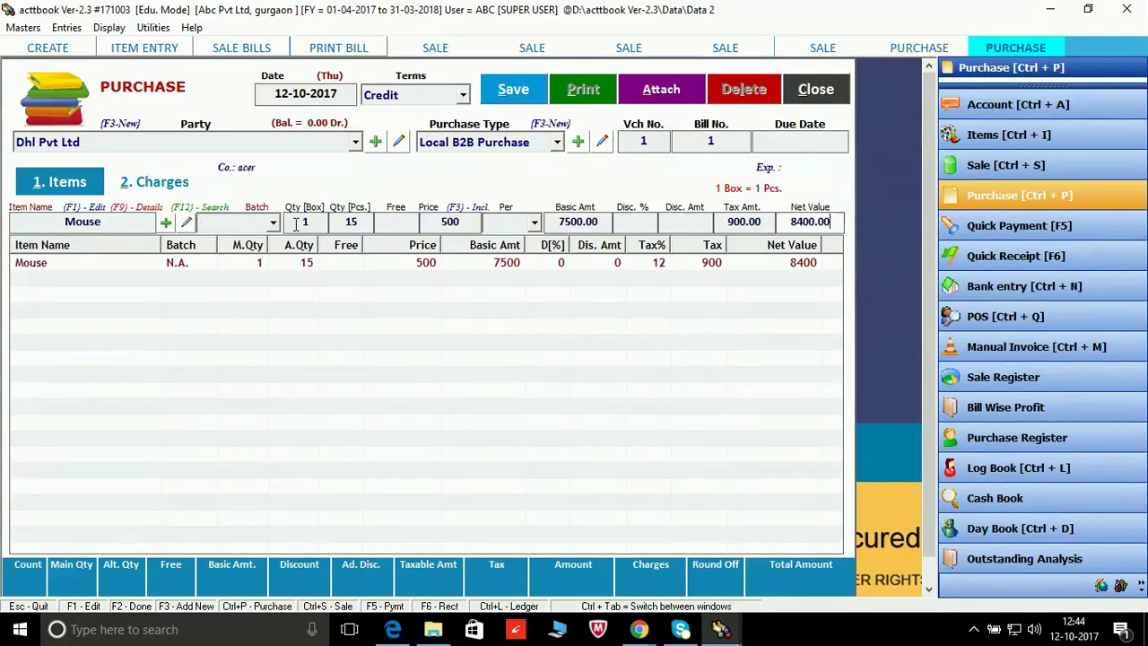
Step: Add Computers as 1 box, 2 pieces at 20000, bringing the bill to 55600.00
key("Down")
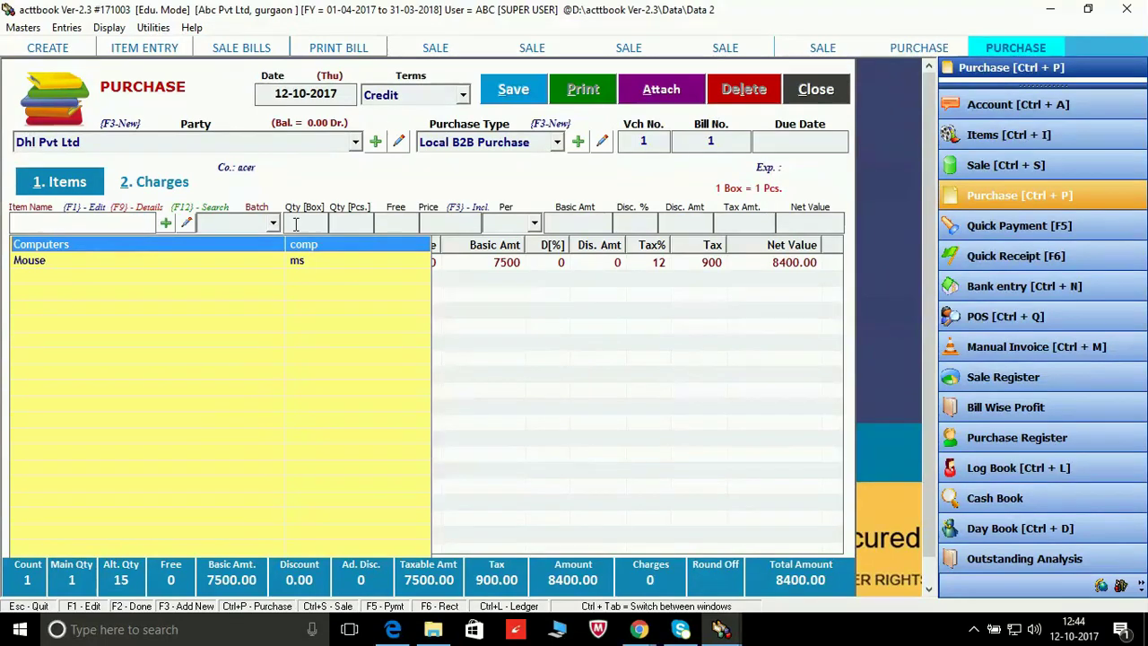
key("Return")
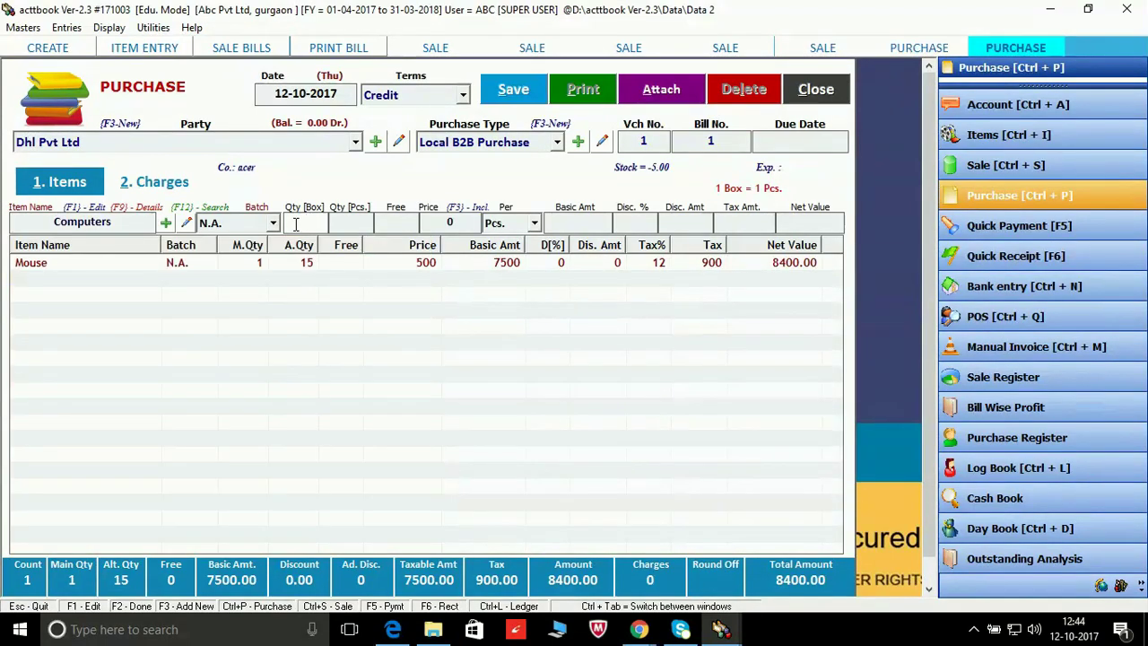
type("1")
key("Return")
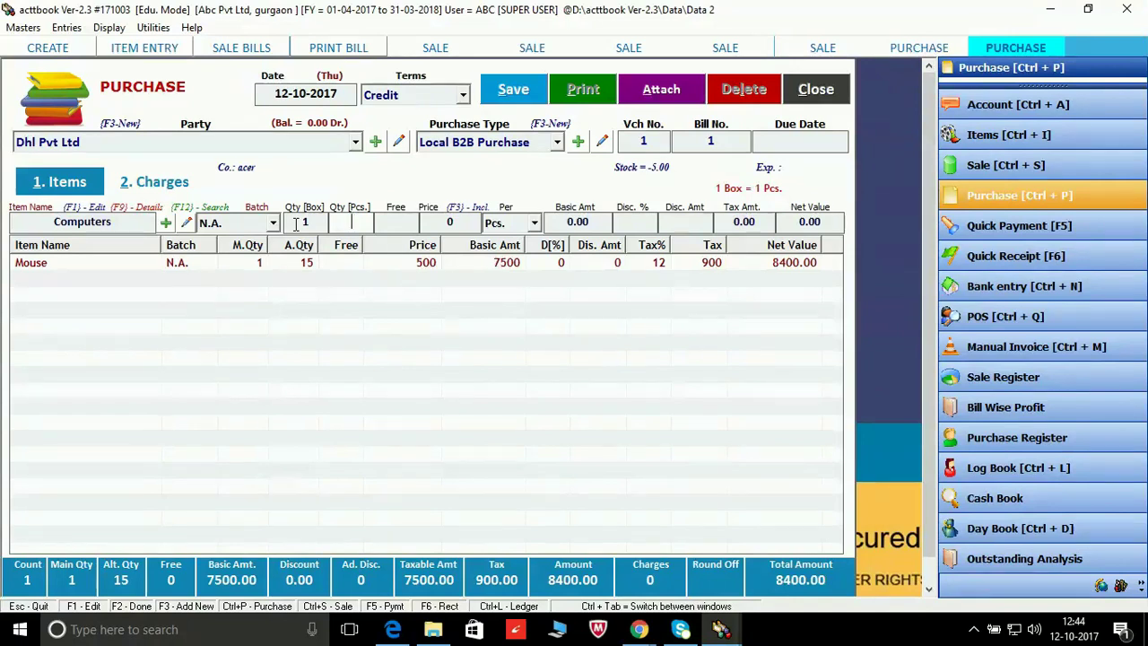
type("2")
key("Return")
key("Return")
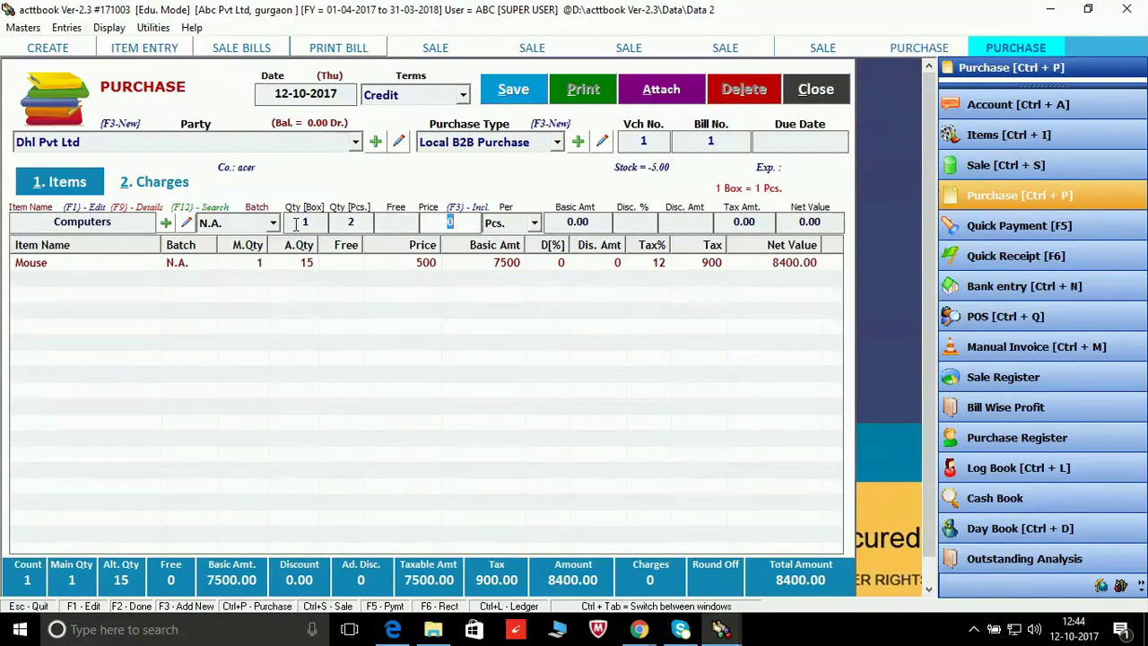
type("20000")
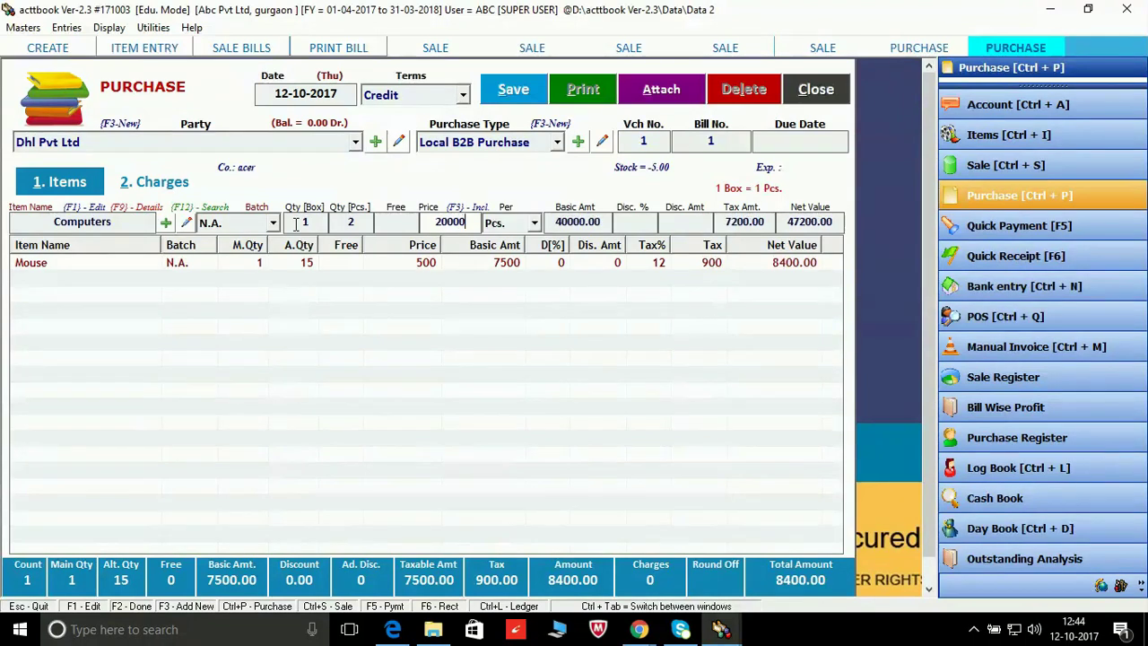
key("Return")
key("Return")
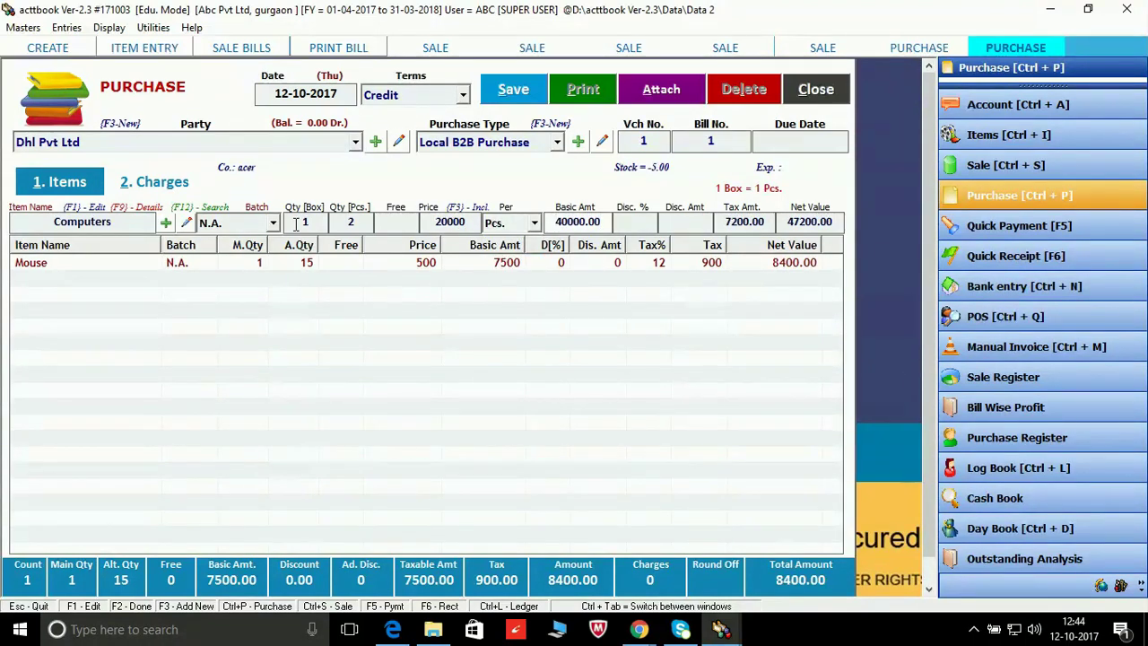
key("Return")
key("Return")
key("Return")
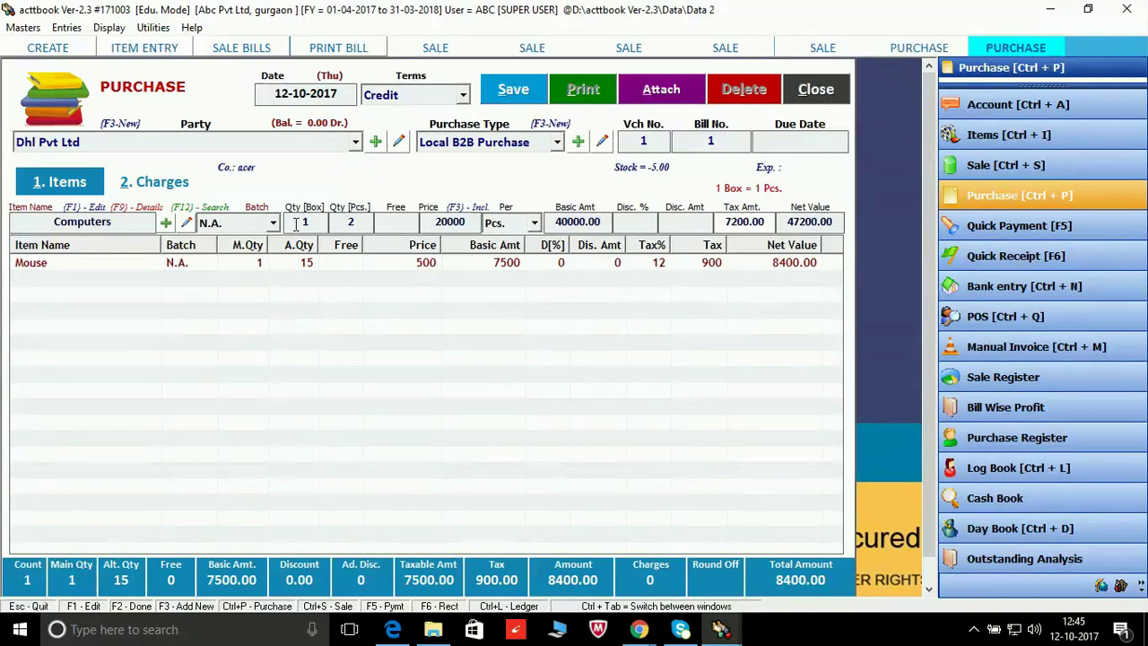
key("Return")
key("Return")
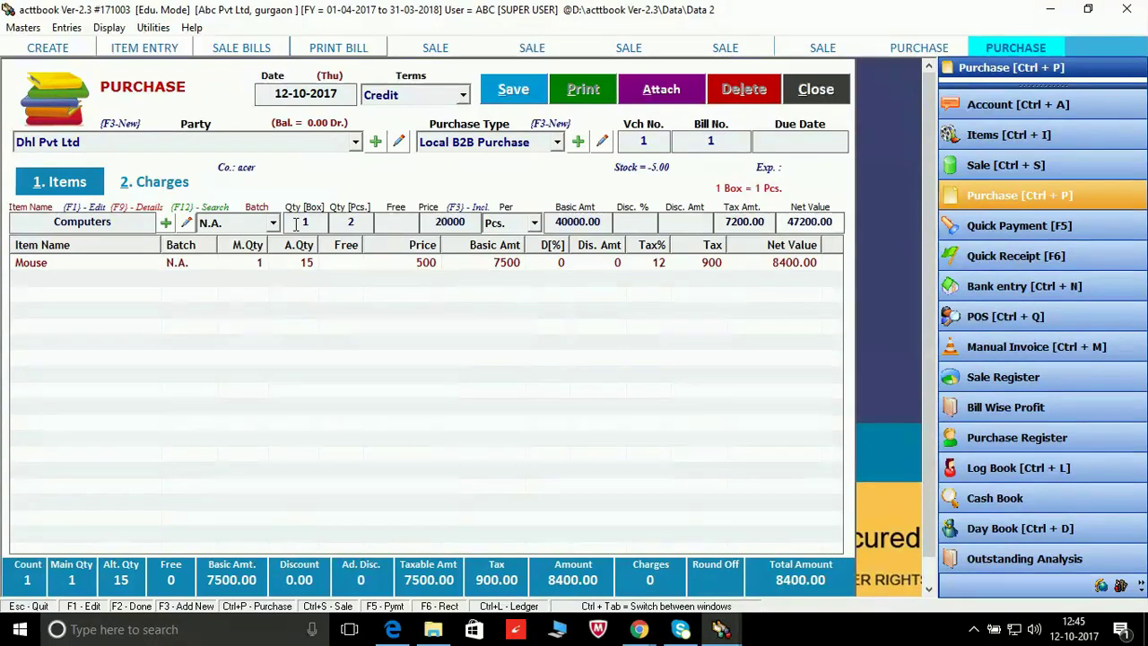
Step: Save the purchase entry and acknowledge the 'Purchase Entry Saved' message
left_click(515, 90)
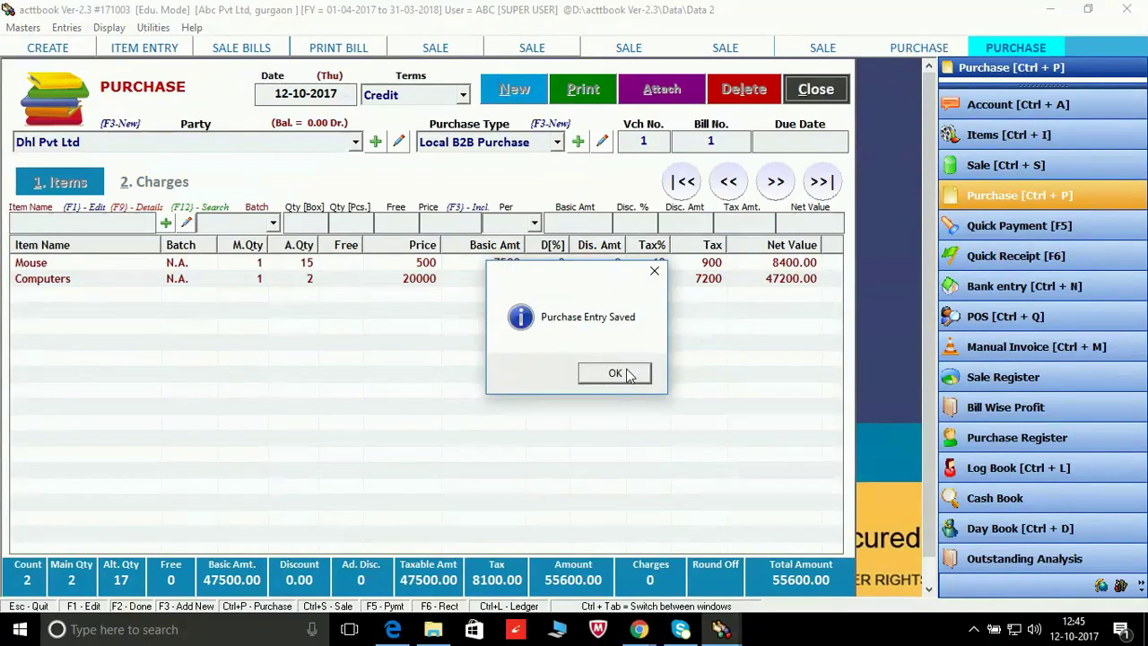
left_click(627, 375)
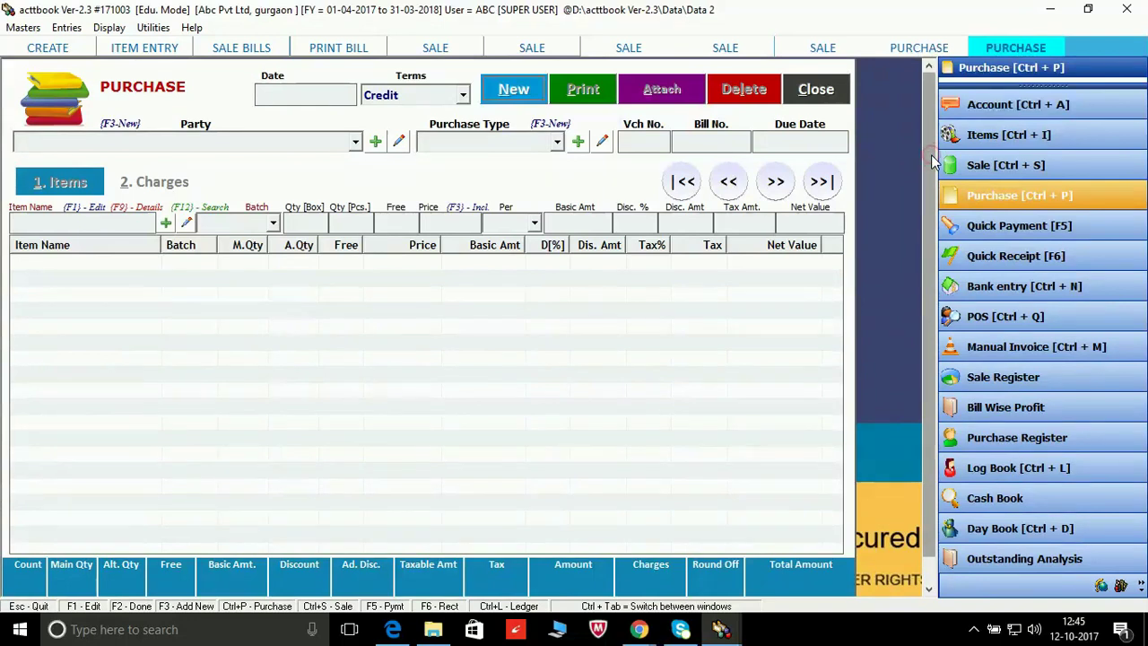
scroll(915, 248, "down", 1)
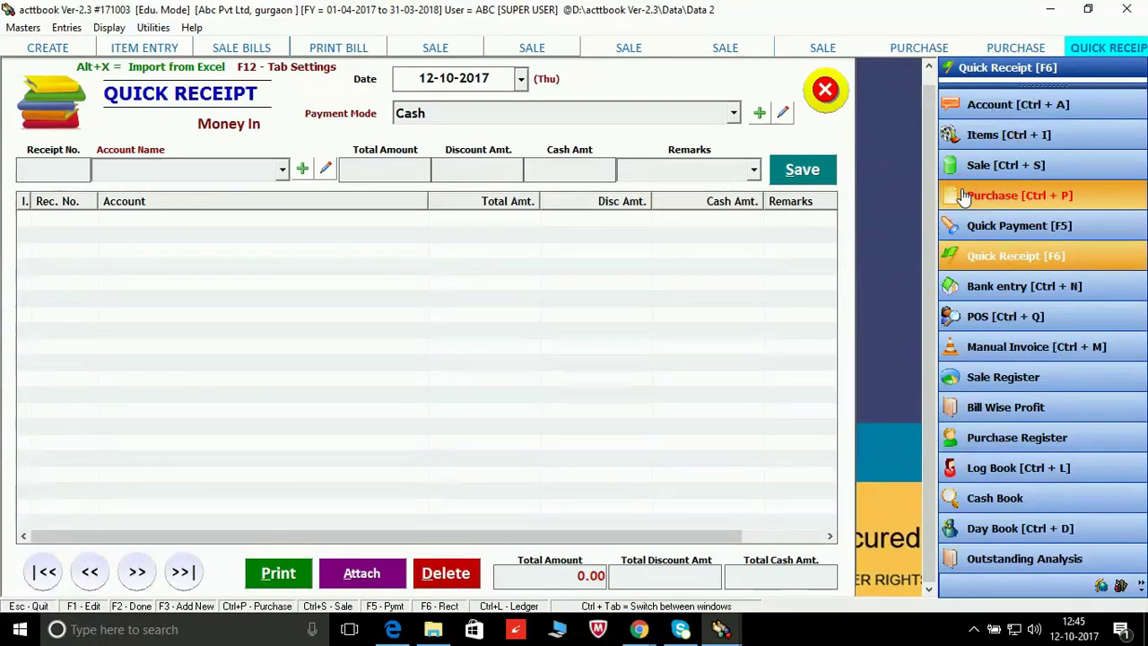
Step: Open the Purchase Bills list showing Dhl Pvt Ltd's 55,600.00 bill of 12-10-2017
left_click(963, 196)
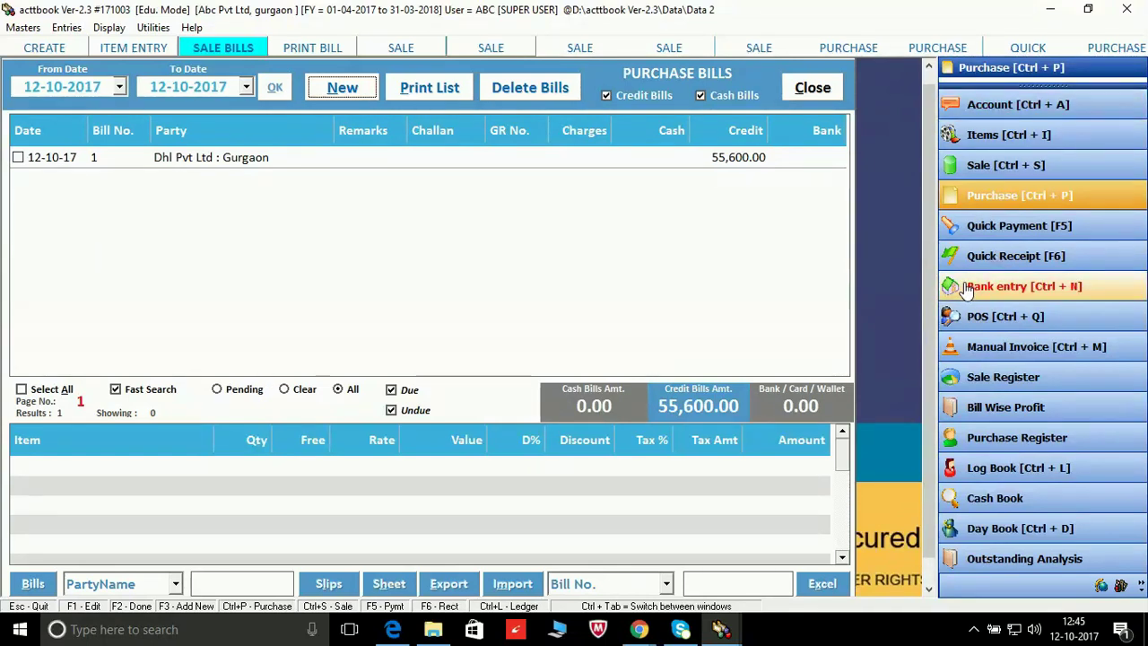
Step: Open the GSTR-1 report screen via Display > GST Reports
left_click(106, 28)
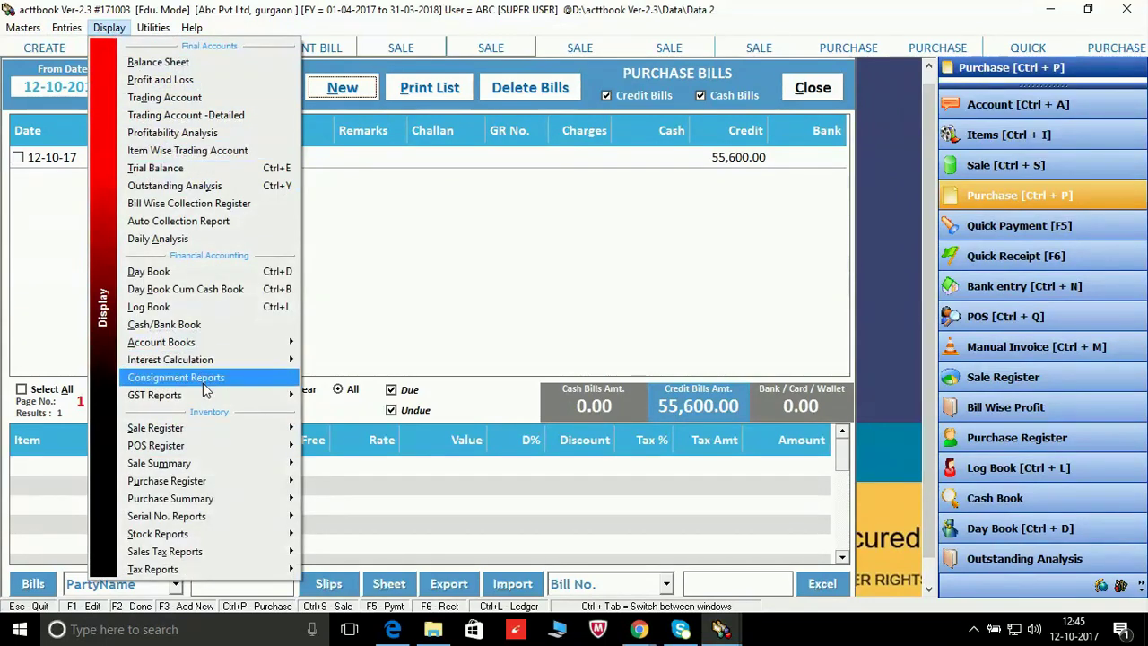
mouse_move(202, 398)
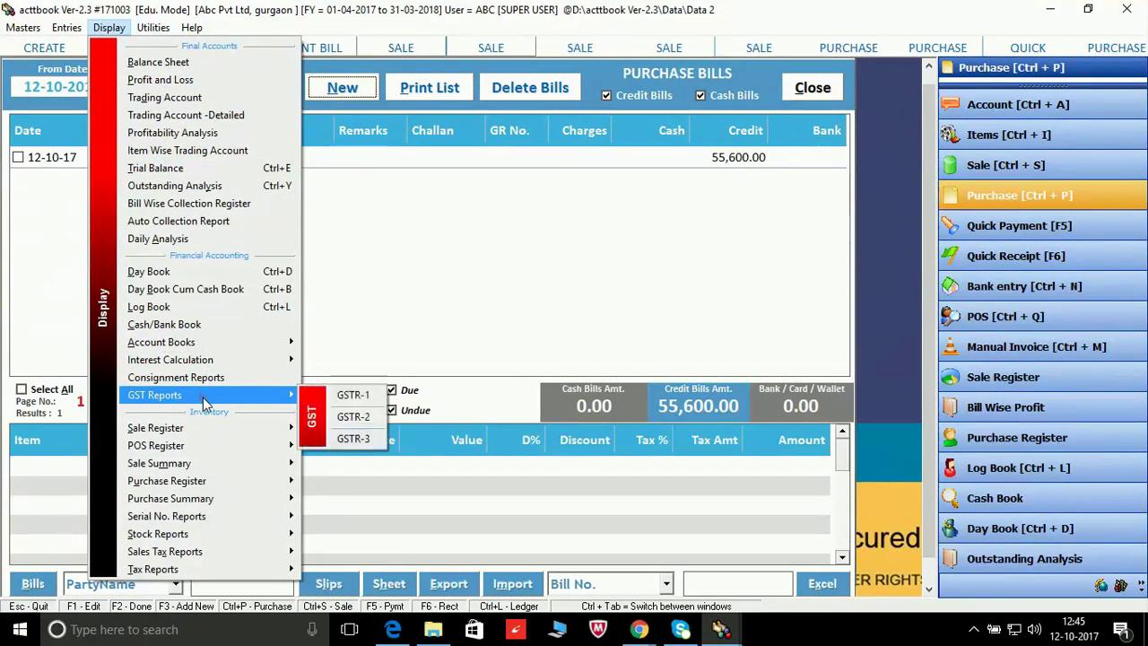
left_click(354, 397)
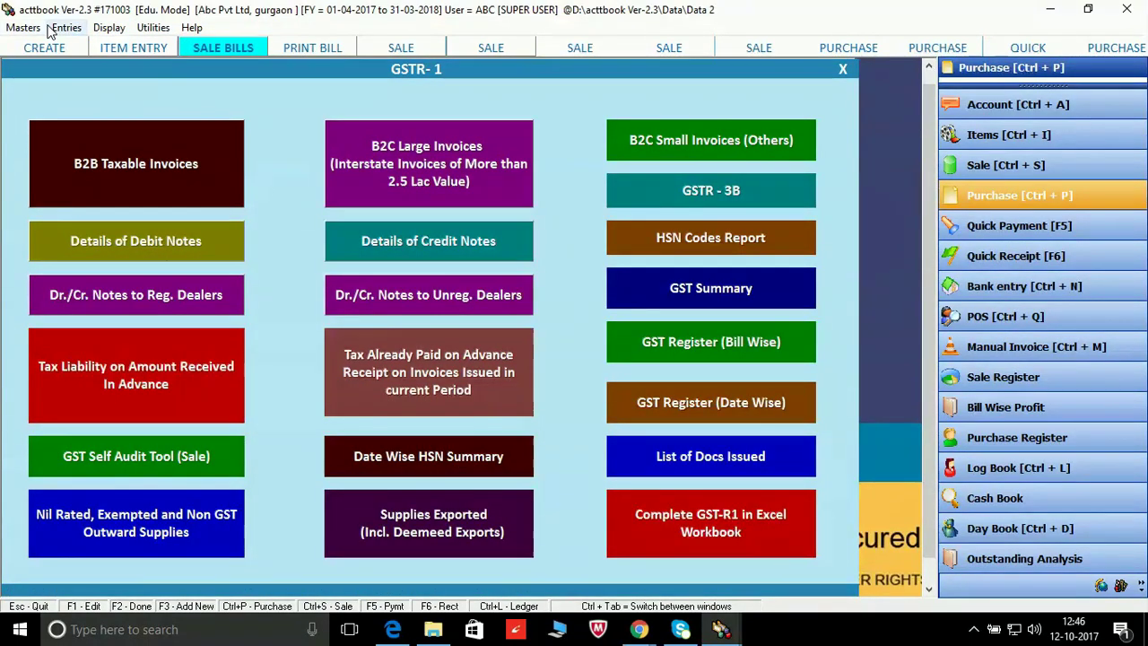
Step: Browse the Display menu's Account Books and Purchase Register submenus, then close them unchosen
left_click(110, 28)
mouse_move(150, 27)
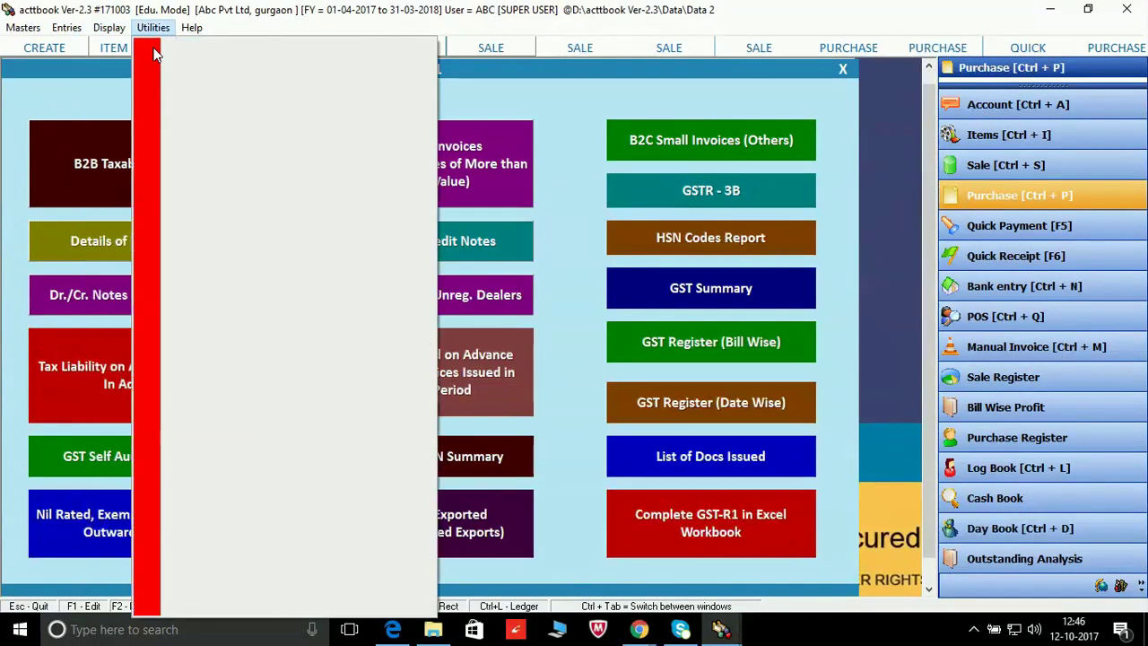
mouse_move(117, 32)
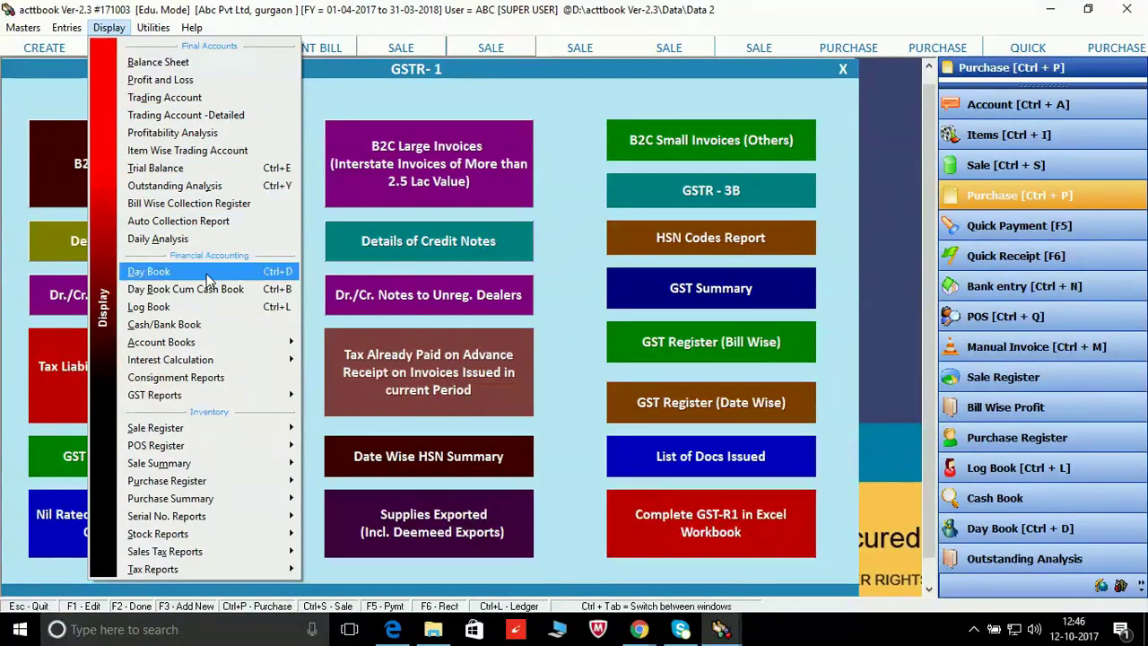
mouse_move(226, 351)
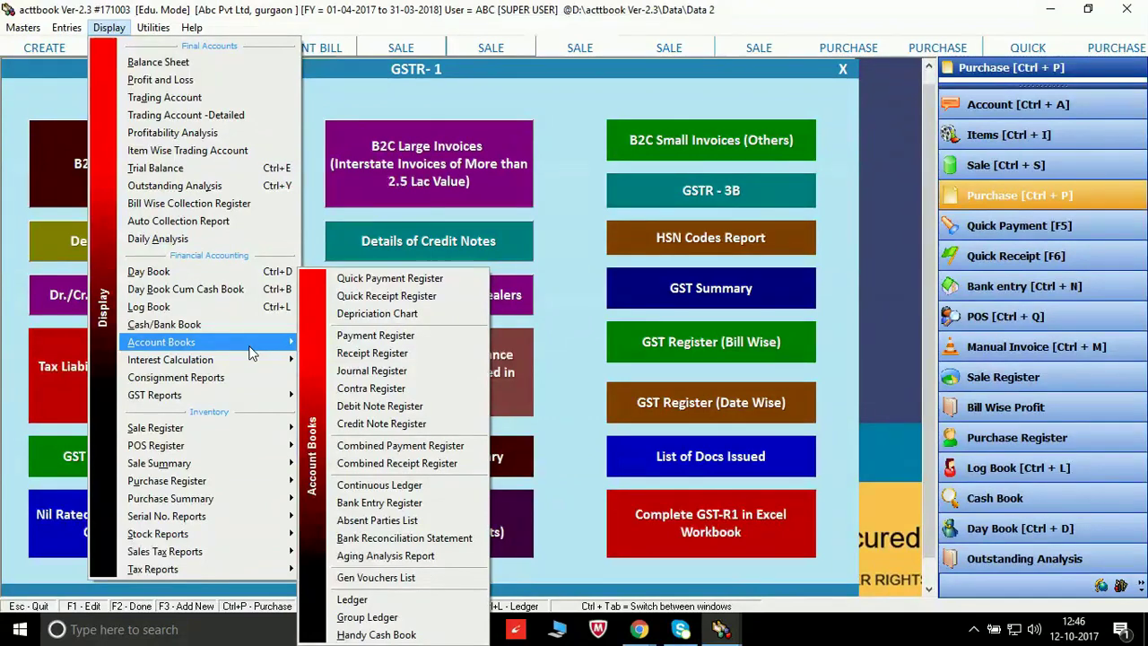
mouse_move(269, 484)
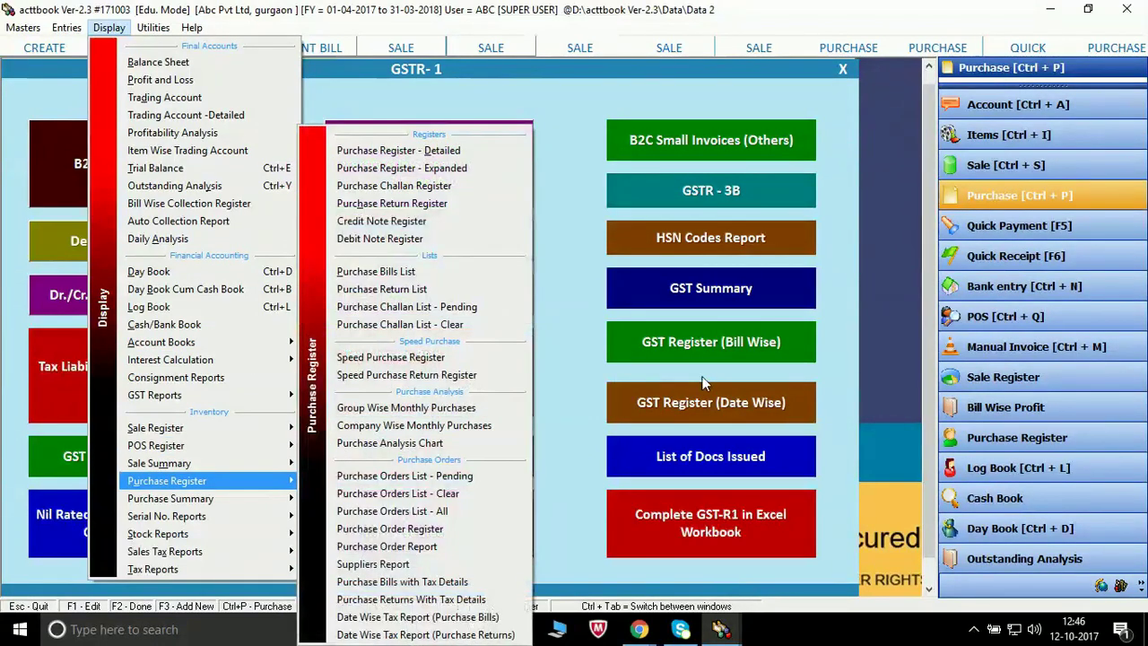
left_click(886, 395)
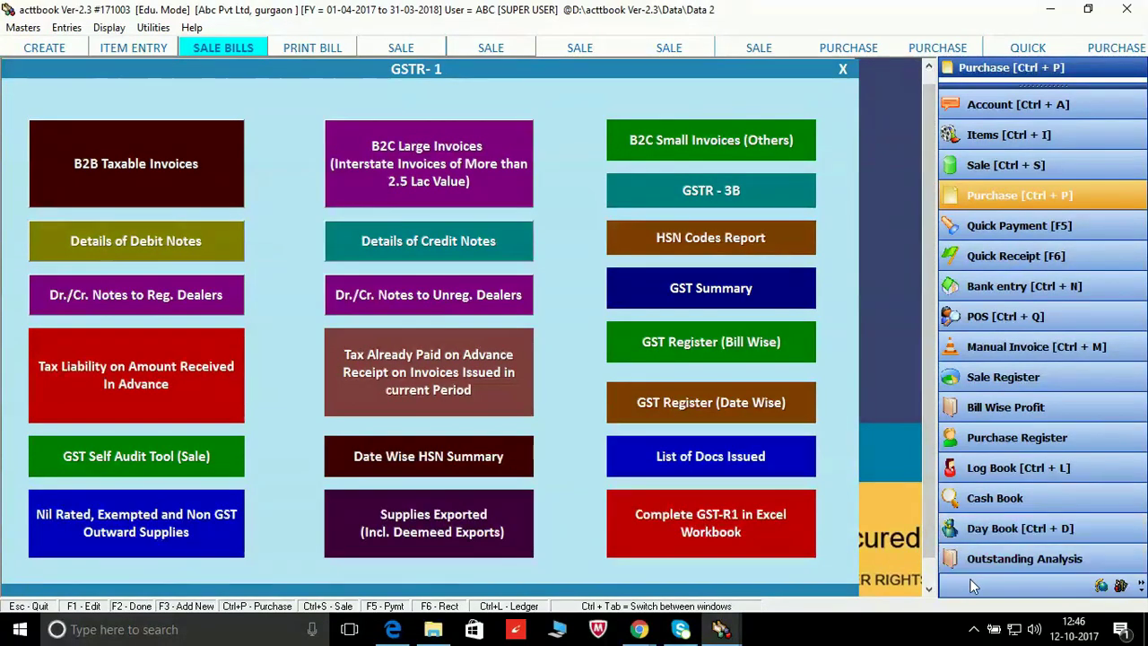
left_click(976, 627)
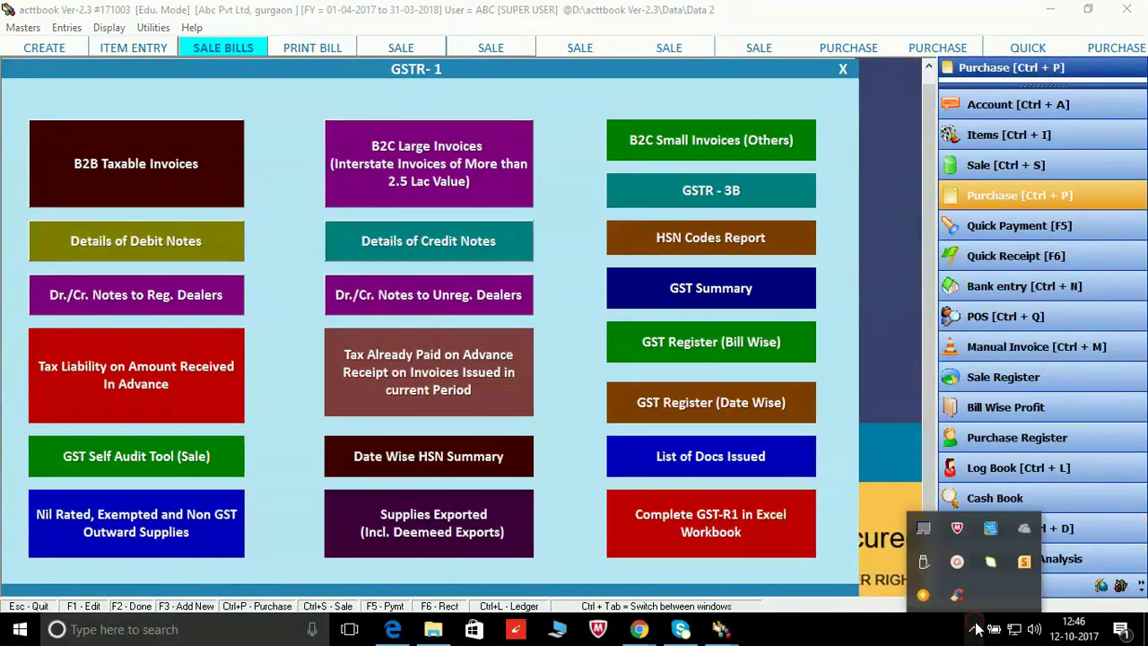